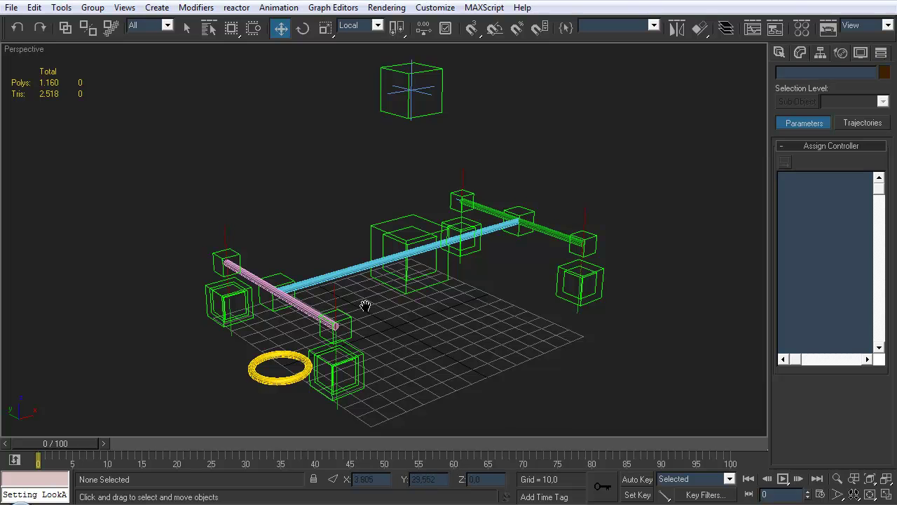
Try rotating the SlidePivot ring about its vertical axis to test the rig, and undo the rotation.
click(267, 382)
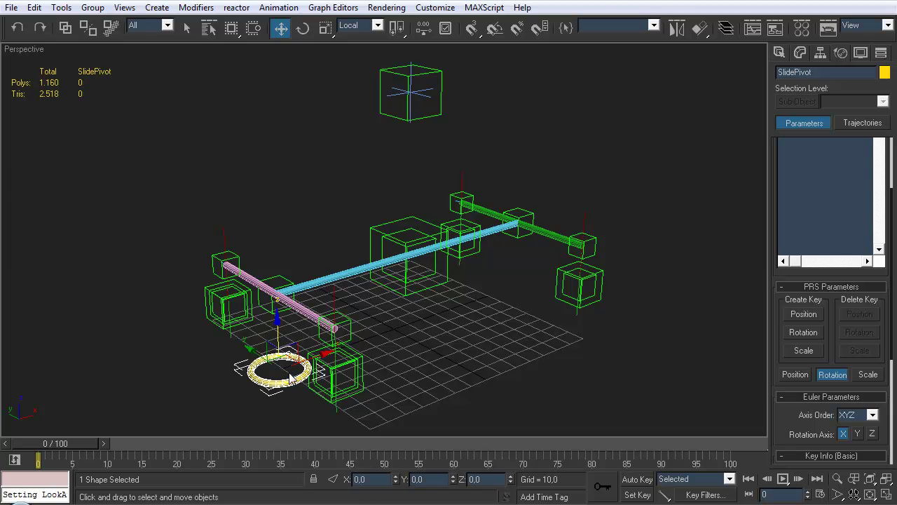
middle_drag(336, 360, 334, 324)
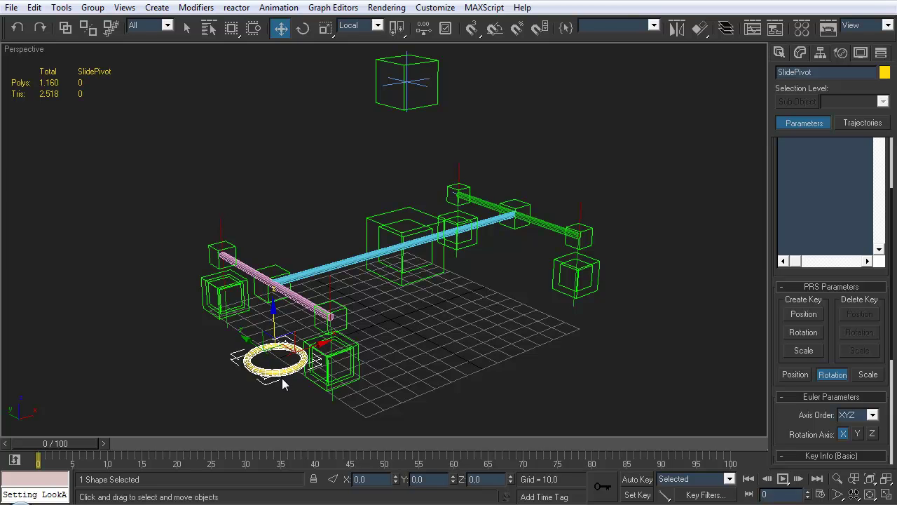
key(e)
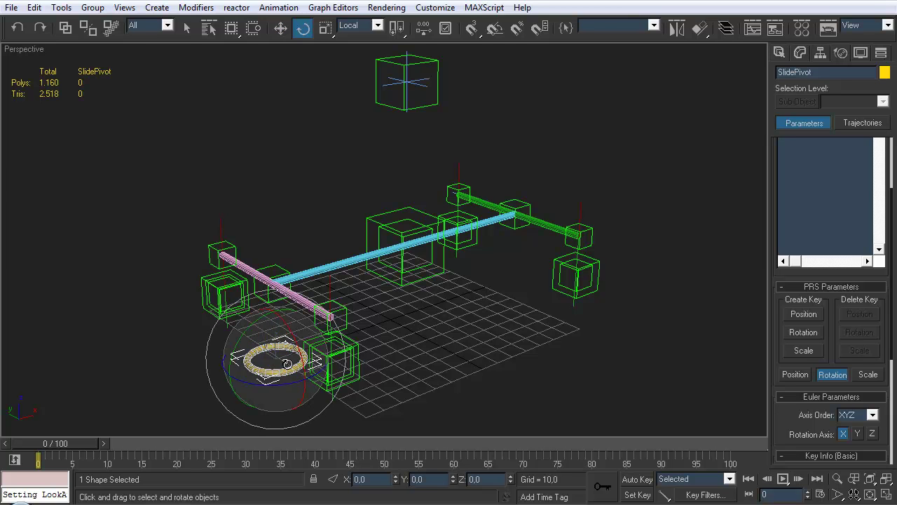
middle_drag(342, 303, 345, 300)
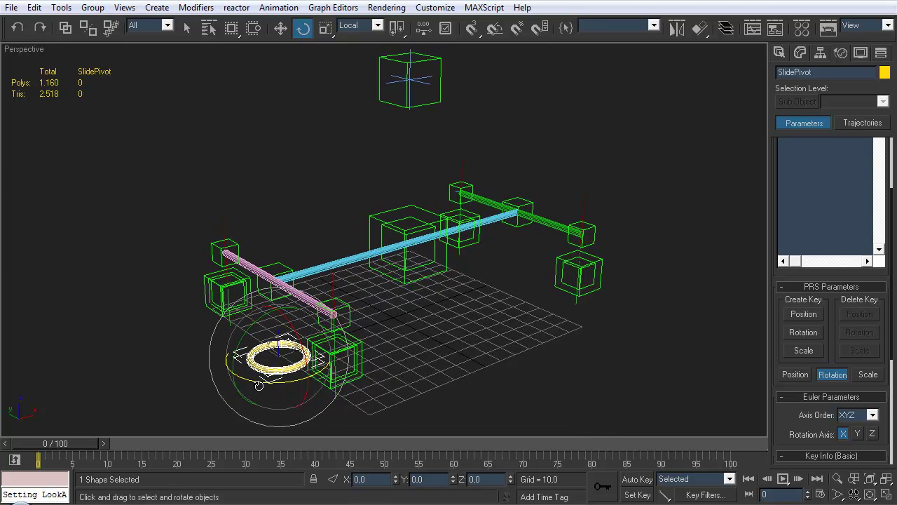
drag(257, 381, 384, 352)
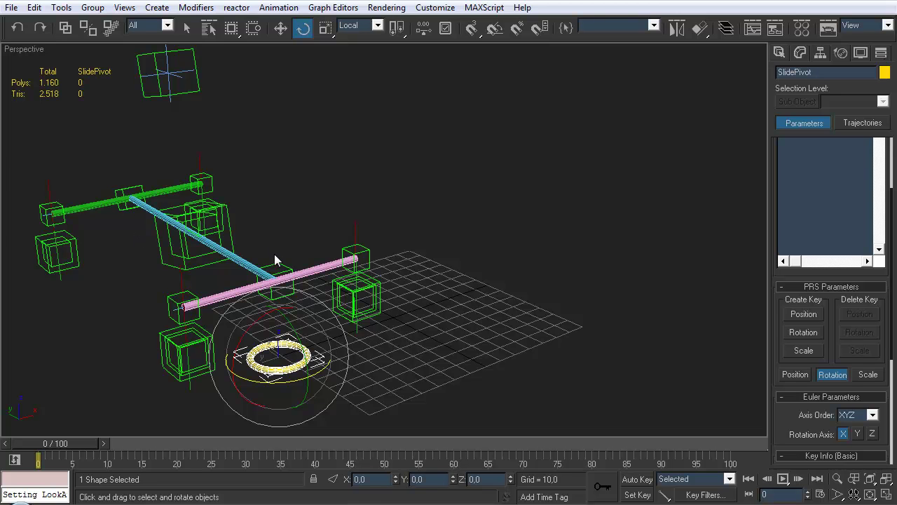
key(ctrl+z)
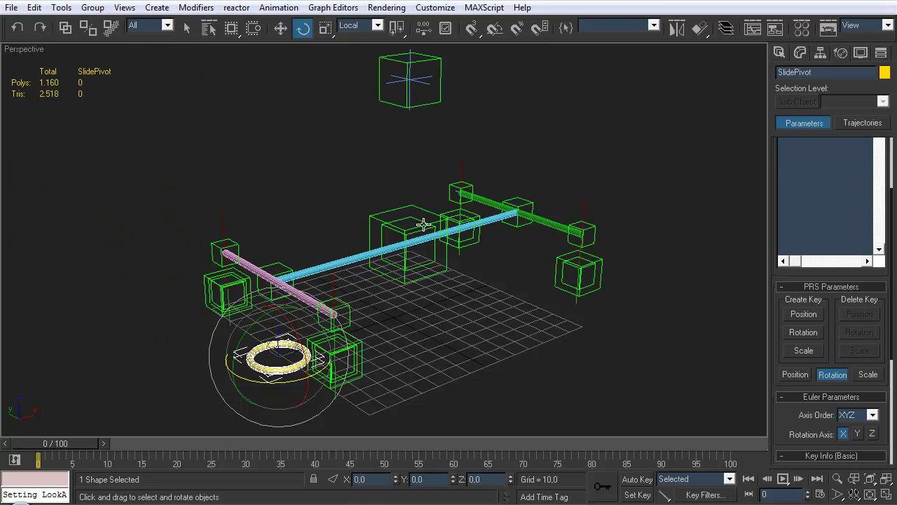
Replace the world upnode with SlidePivot in the LookAt constraint of Line_Axle_Front.
click(429, 300)
key(q)
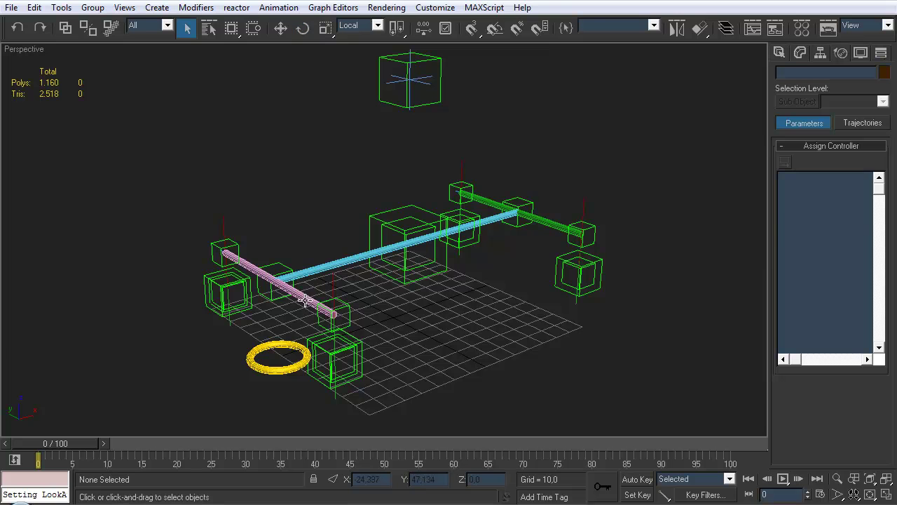
click(309, 310)
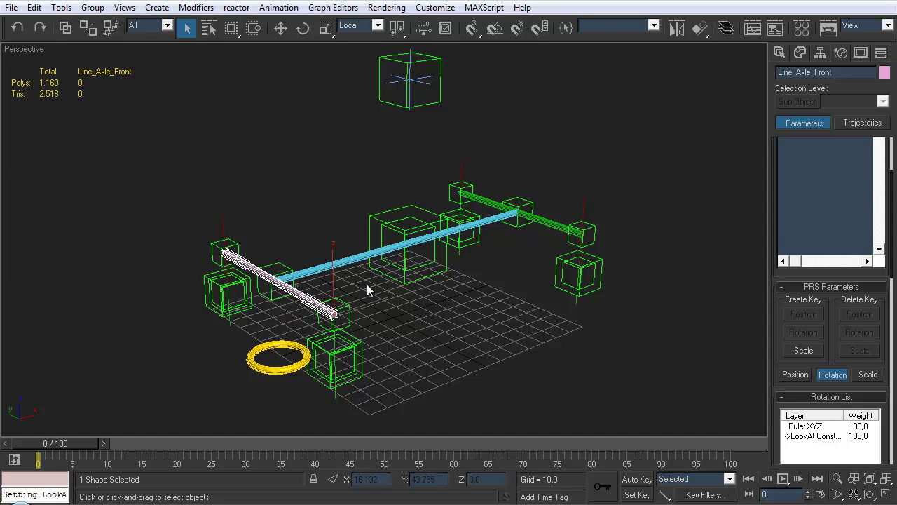
middle_drag(269, 295, 275, 284)
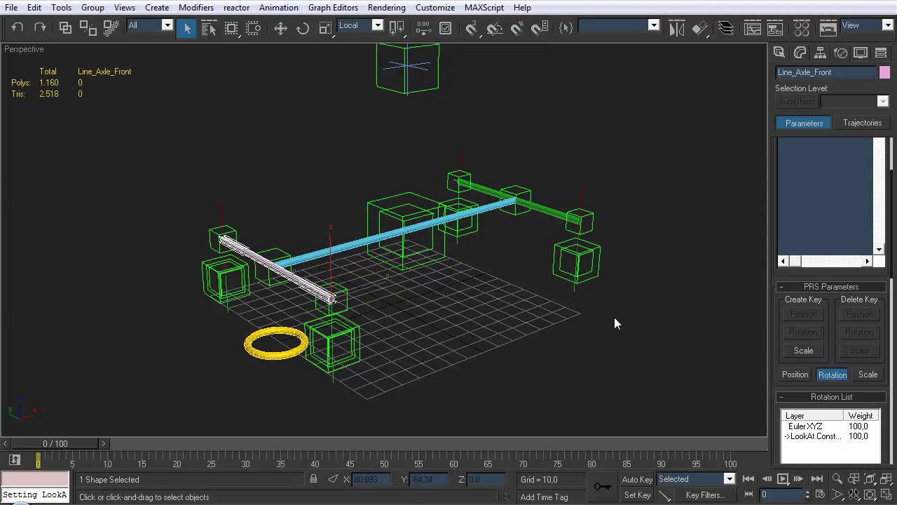
drag(777, 370, 655, 240)
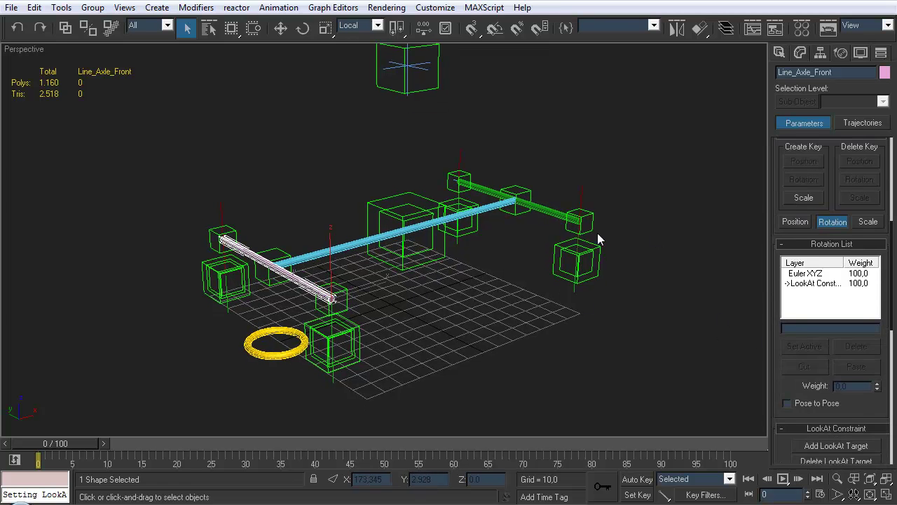
drag(785, 446, 771, 146)
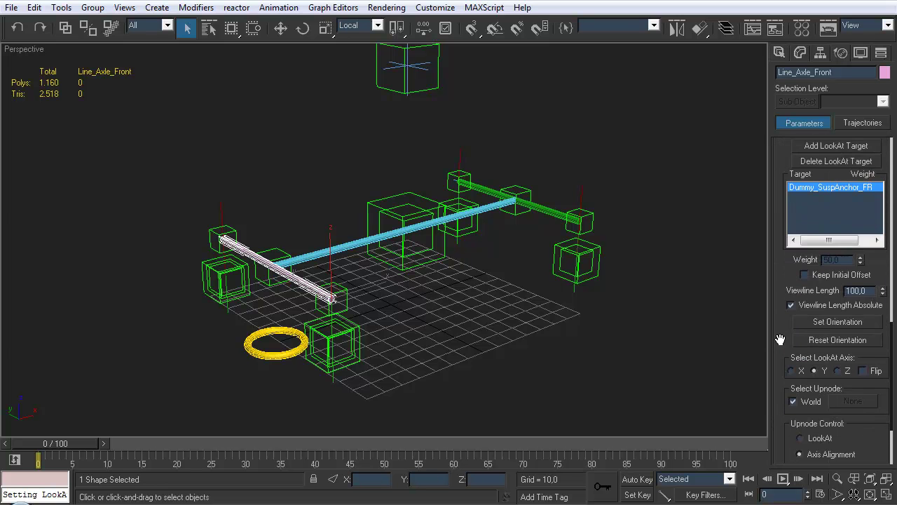
drag(781, 382, 817, 314)
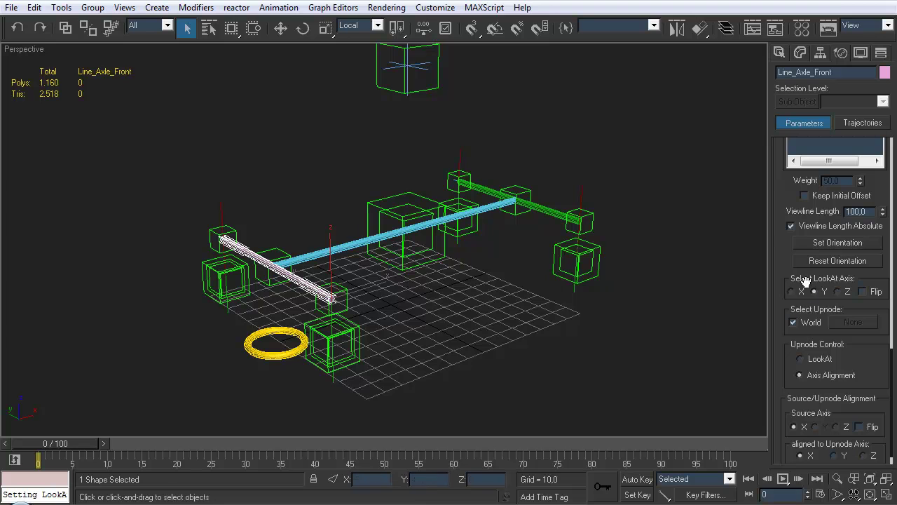
click(804, 322)
click(849, 322)
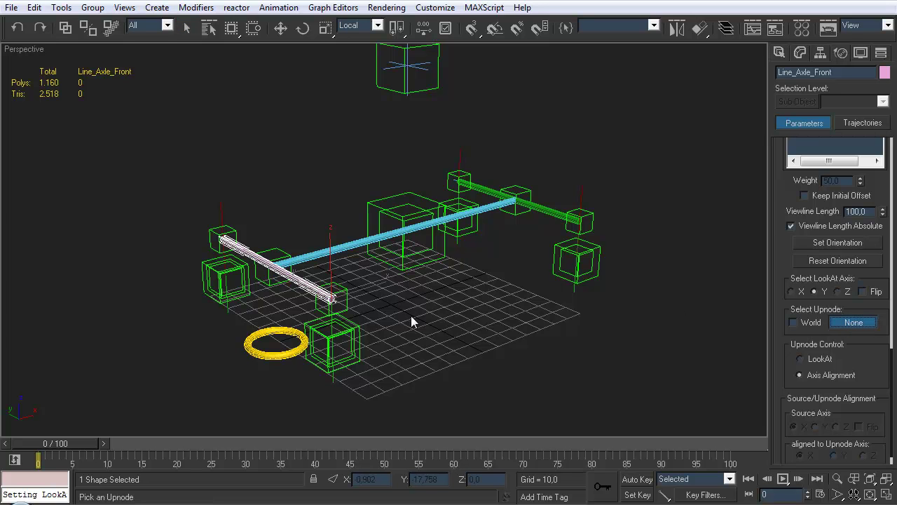
click(281, 331)
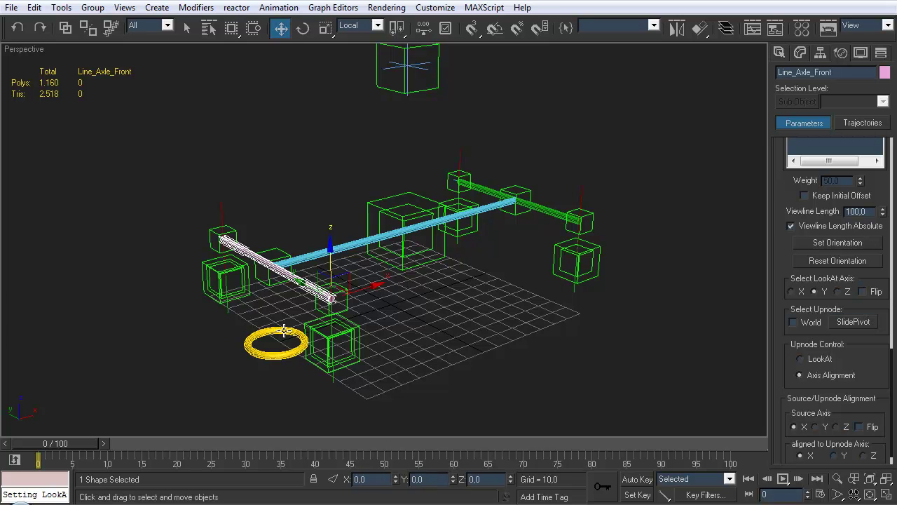
Make SlidePivot the LookAt constraint's upnode for Line_Axle_Rear in place of the world.
key(q)
click(548, 210)
click(810, 321)
click(841, 321)
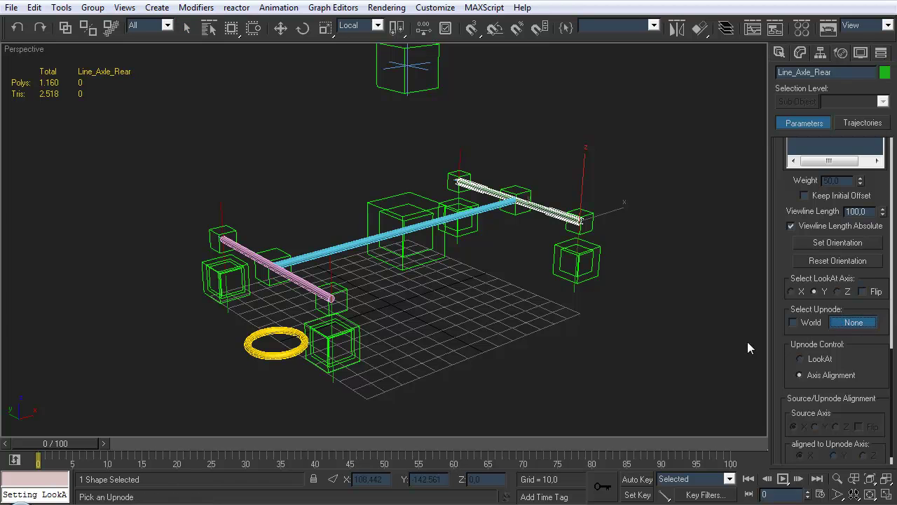
click(298, 334)
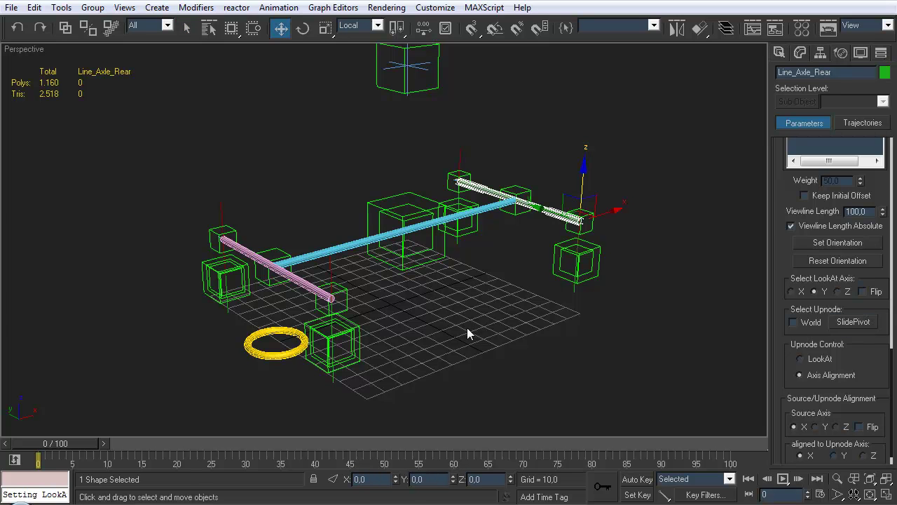
Test the axles' response by rotating SlidePivot about its vertical axis, cancel the rotation and deselect it.
click(436, 339)
click(273, 342)
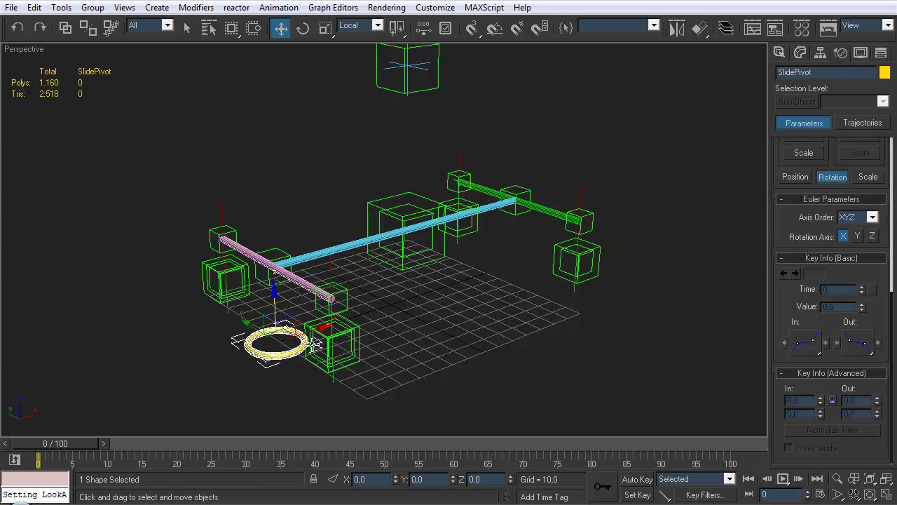
key(e)
drag(268, 368, 420, 305)
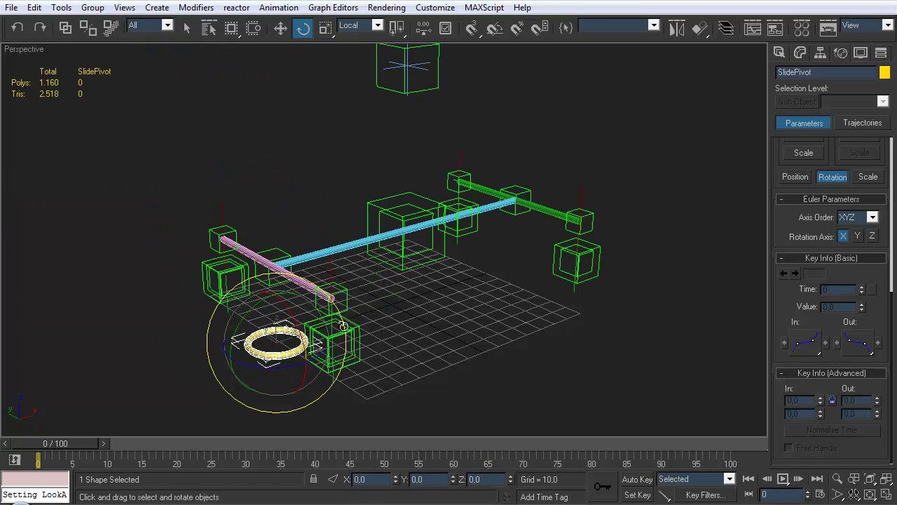
click(424, 303)
middle_drag(347, 257, 340, 275)
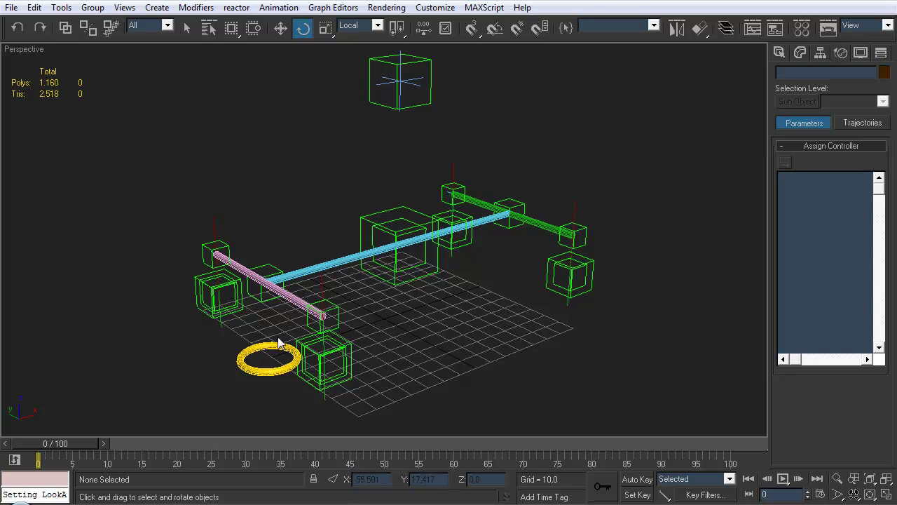
middle_drag(309, 316, 317, 311)
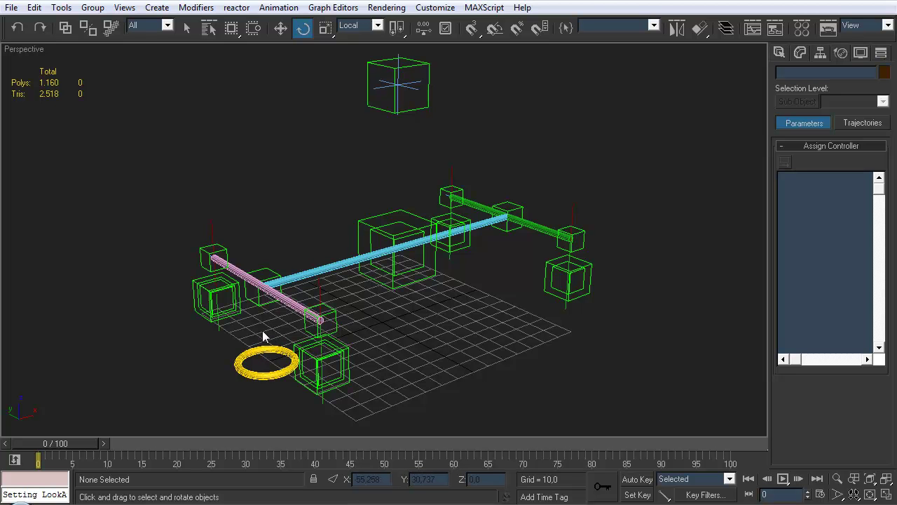
Try tilting the SlidePivot ring while checking the rig from other angles, and cancel the rotation.
click(277, 352)
middle_drag(277, 353, 274, 342)
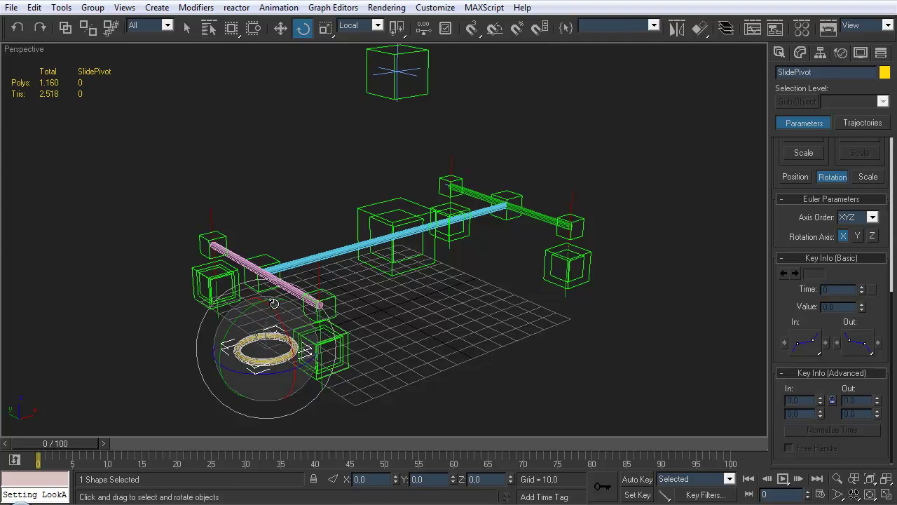
drag(277, 312, 251, 303)
alt+middle_drag(251, 304, 324, 294)
drag(325, 294, 315, 258)
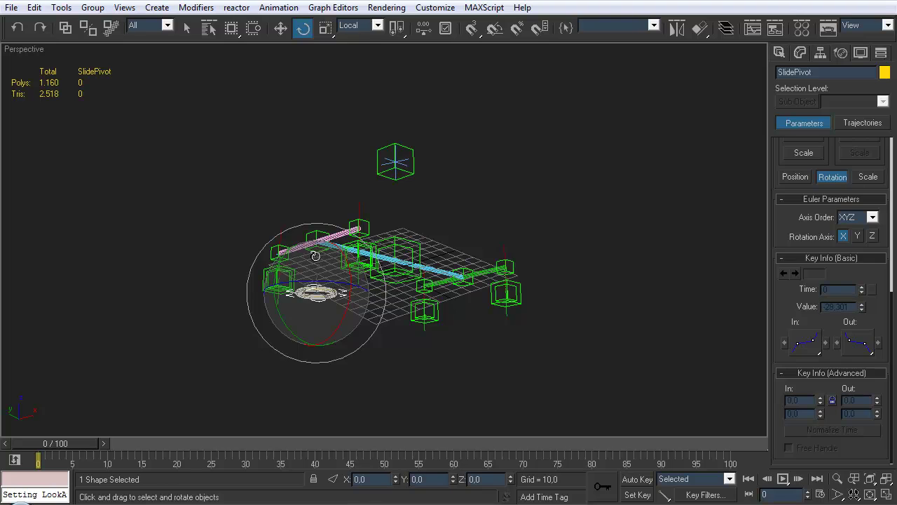
right_click(315, 258)
click(435, 264)
Raise and lower the Dummy_WheelHub_FL helper vertically to test the front suspension, ending with it lowered.
scroll(434, 265, up, 3)
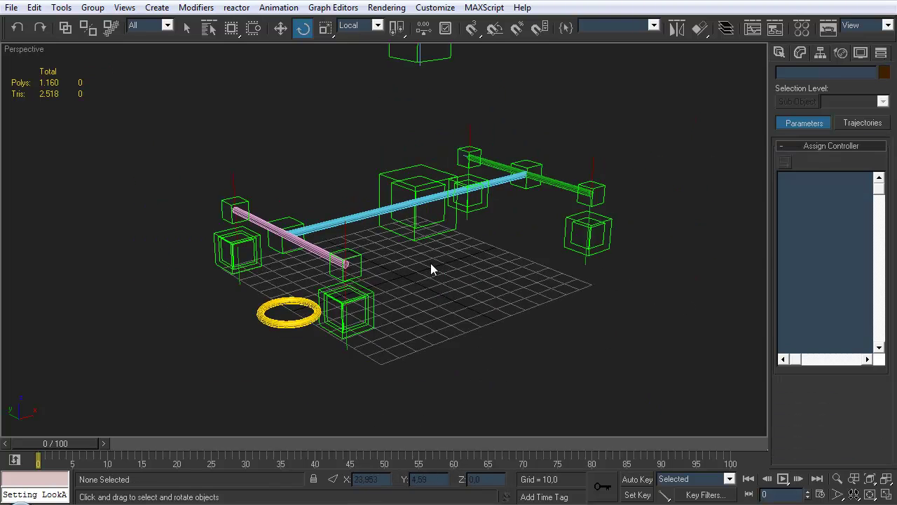
scroll(435, 266, up, 4)
scroll(440, 272, down, 1)
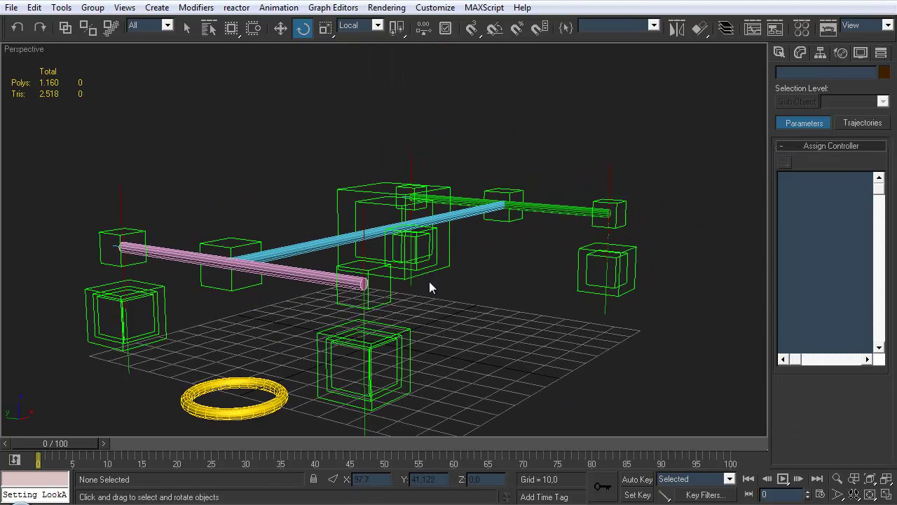
key(w)
click(394, 386)
drag(362, 320, 355, 372)
alt+middle_drag(376, 306, 266, 279)
drag(145, 284, 145, 241)
drag(168, 299, 167, 359)
alt+middle_drag(168, 359, 262, 288)
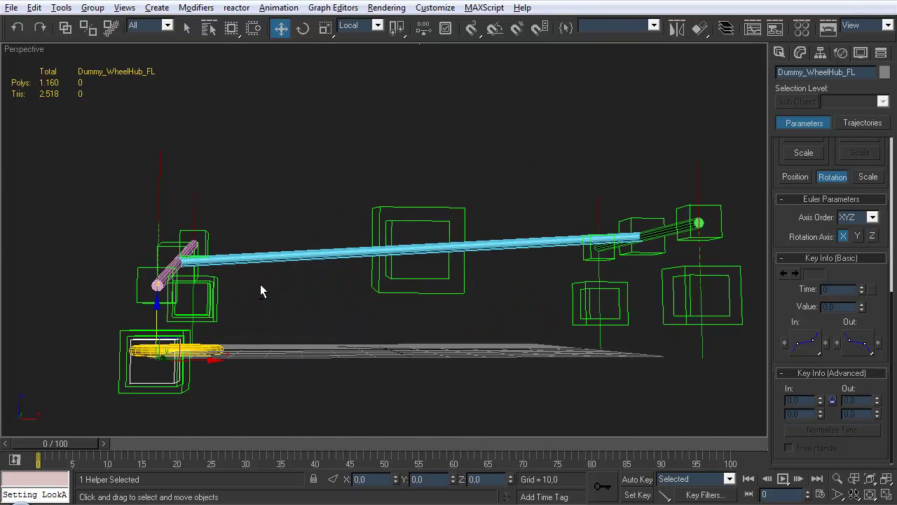
drag(155, 328, 161, 293)
alt+middle_drag(161, 293, 251, 302)
mouse_move(147, 319)
mouse_down()
mouse_move(144, 242)
mouse_move(147, 334)
mouse_move(148, 319)
mouse_up()
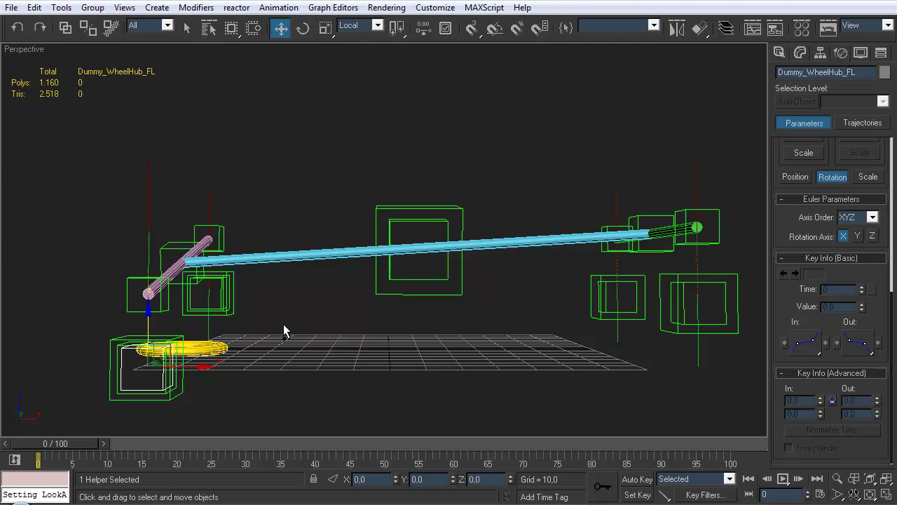
alt+middle_drag(298, 306, 359, 283)
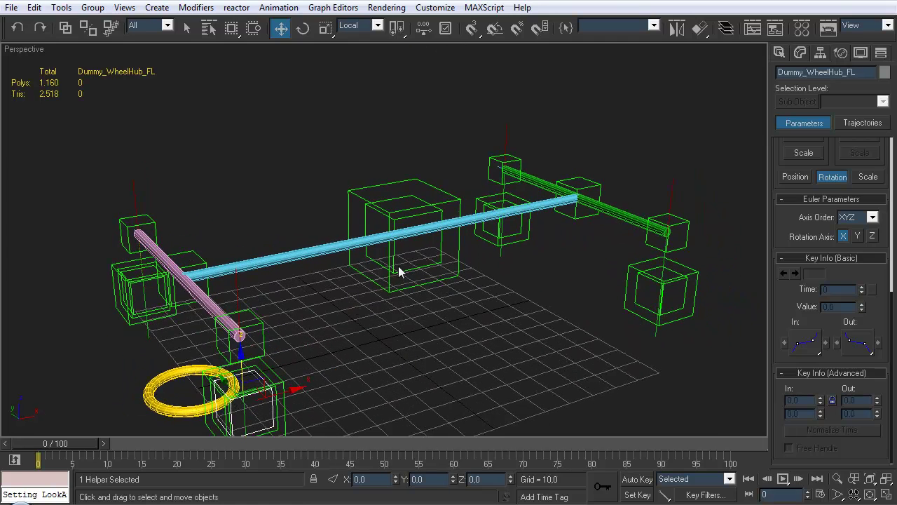
Select Dummy_Body_Susp and check its link inheritance settings for move, rotate and scale.
key(q)
click(375, 307)
click(366, 274)
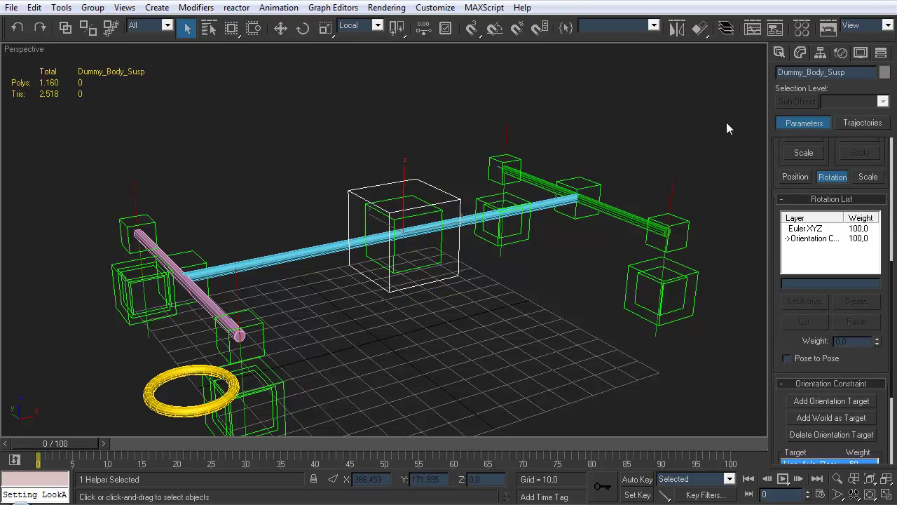
click(821, 53)
click(871, 91)
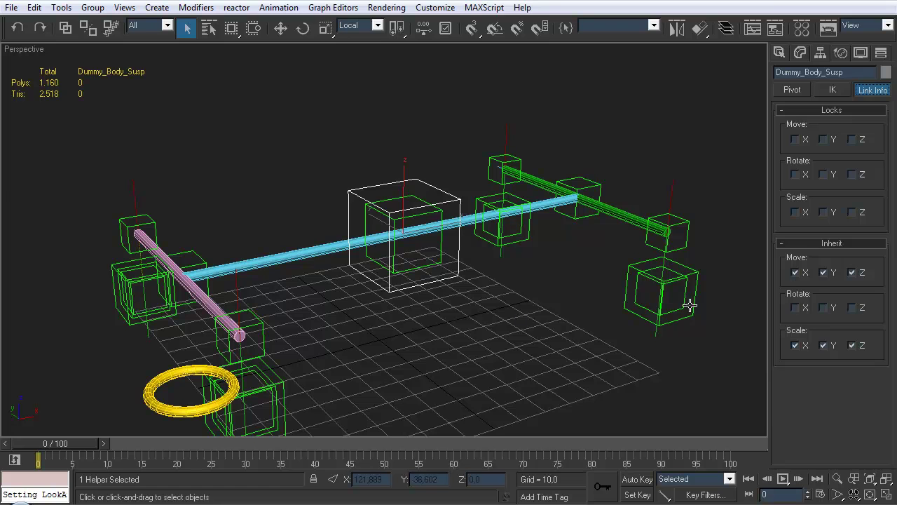
click(333, 322)
middle_drag(333, 321, 367, 280)
click(367, 280)
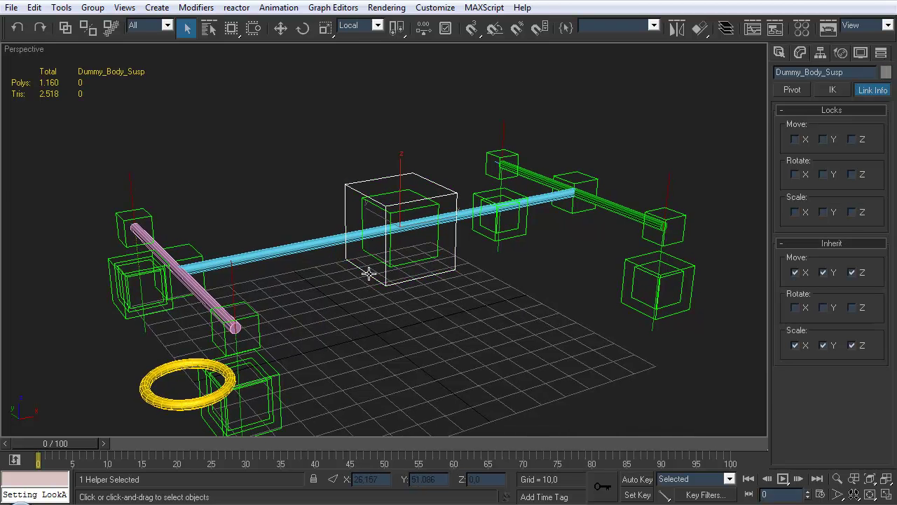
Review the orientation constraint targets in the rotation controller of Dummy_Body_Susp.
click(841, 53)
drag(775, 337, 773, 297)
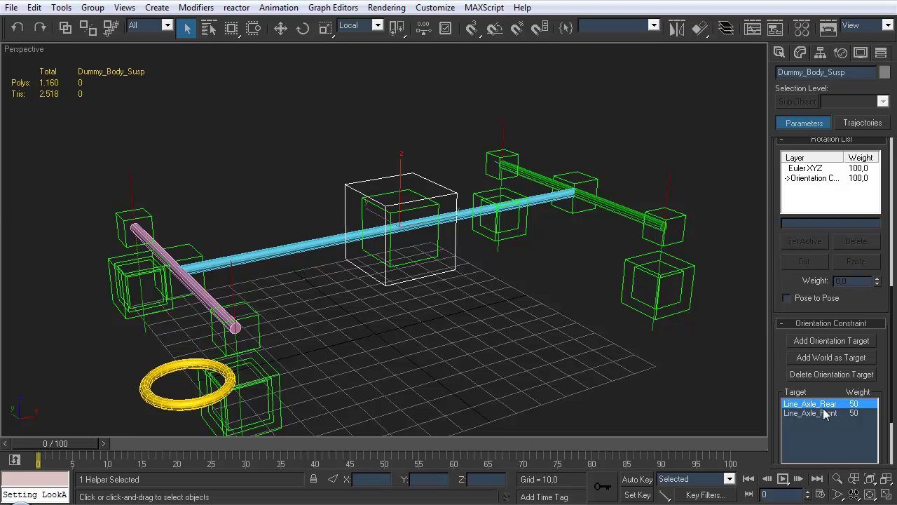
middle_drag(290, 239, 314, 269)
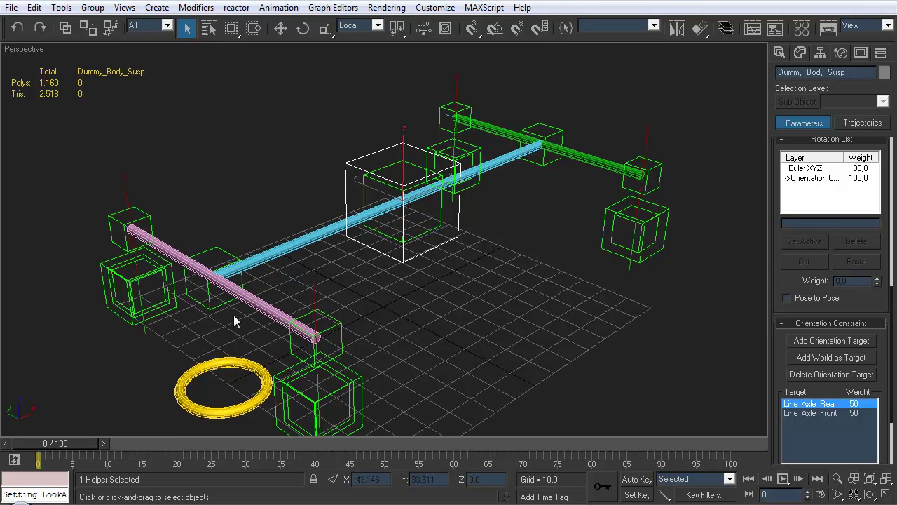
Inspect the front and rear axle center dummies, and review the orientation constraint targets of Dummy_Body_Susp.
click(207, 251)
click(542, 124)
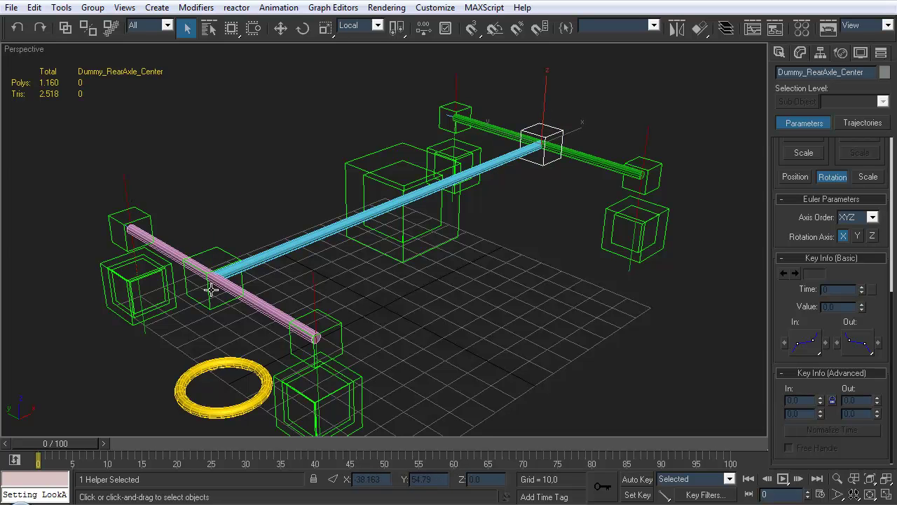
click(404, 261)
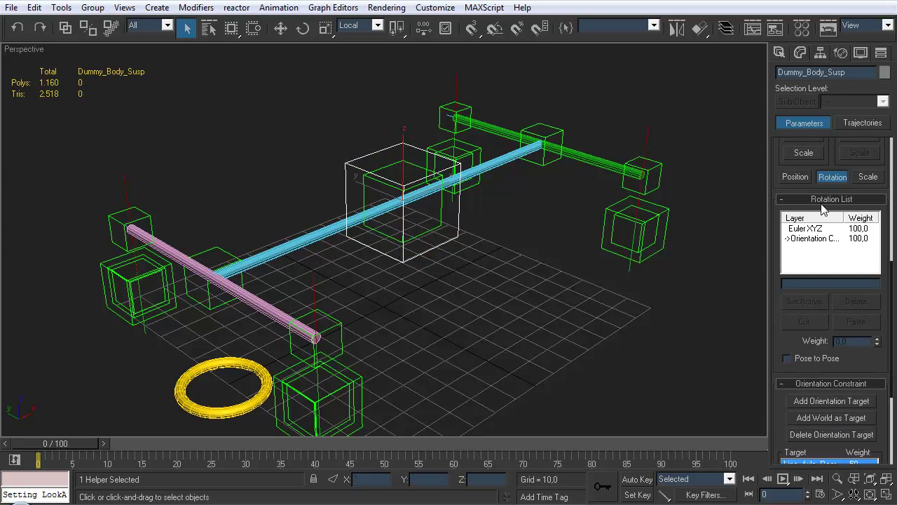
drag(785, 427, 788, 299)
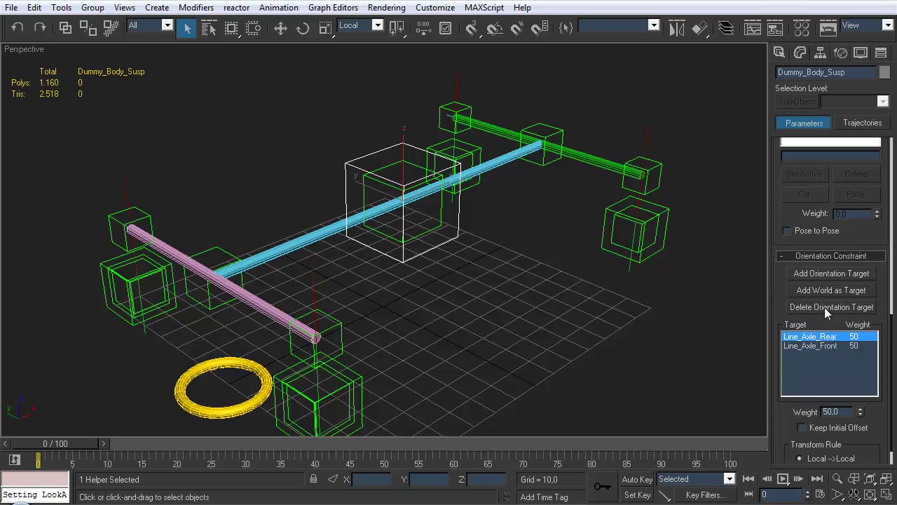
Try raising the front-left wheel hub dummy vertically while checking the rig's response from several angles.
click(217, 325)
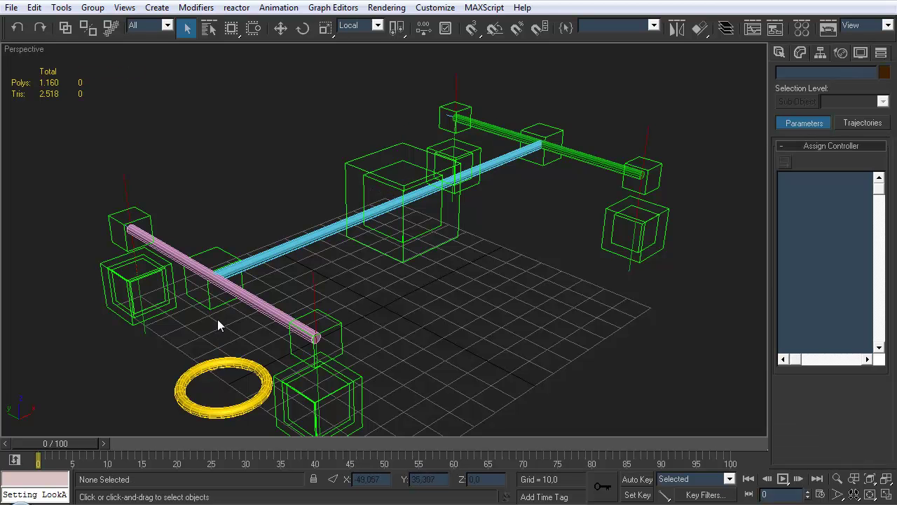
alt+middle_drag(223, 318, 266, 303)
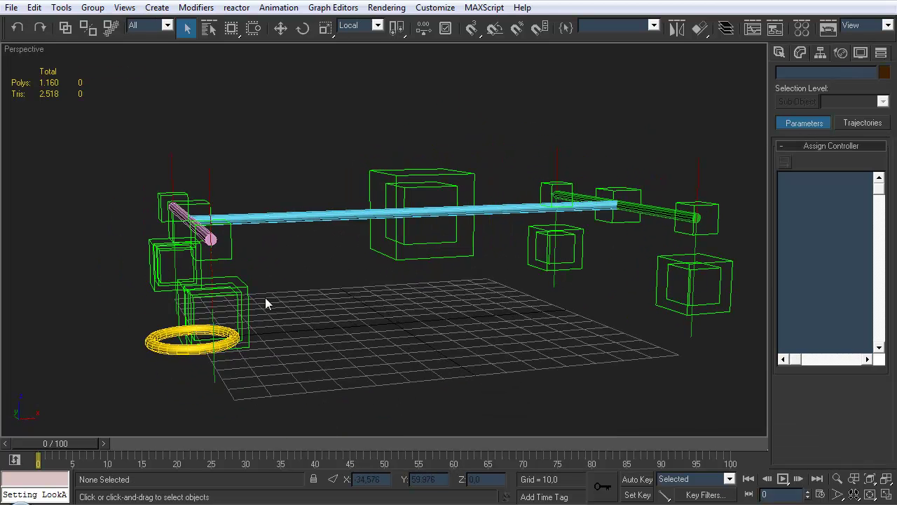
click(234, 315)
key(w)
drag(233, 281, 235, 209)
alt+middle_drag(235, 208, 200, 218)
alt+middle_drag(210, 172, 429, 219)
click(405, 269)
Create a small dummy helper on the grid beside the rig and name it Dummy_FrontAxle_LookAt.
click(801, 52)
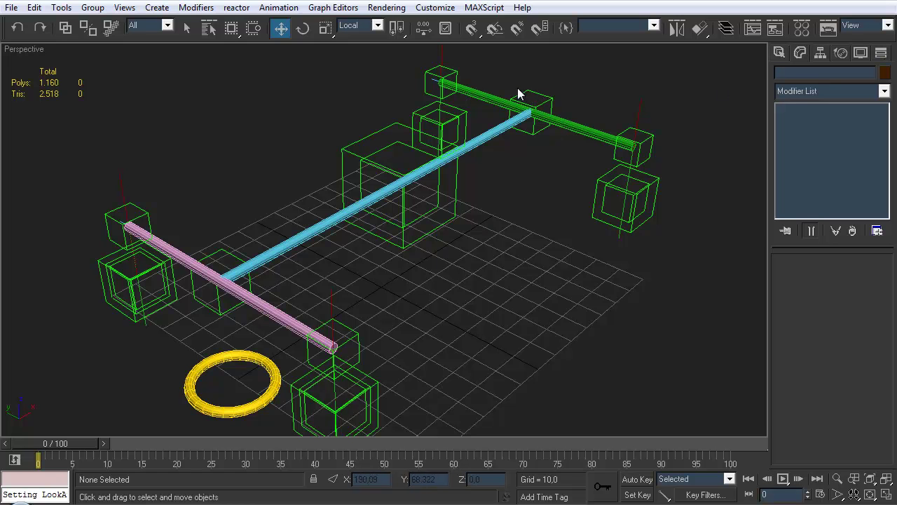
click(778, 52)
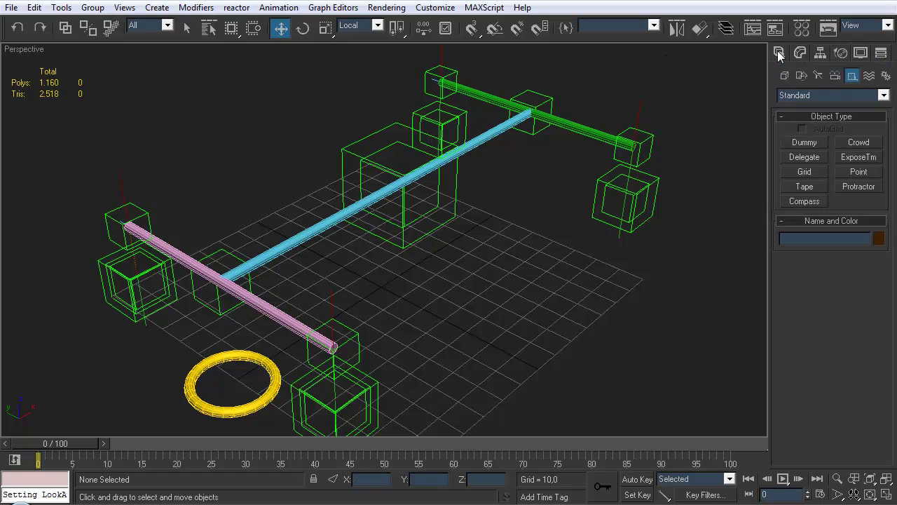
click(804, 142)
drag(410, 306, 415, 298)
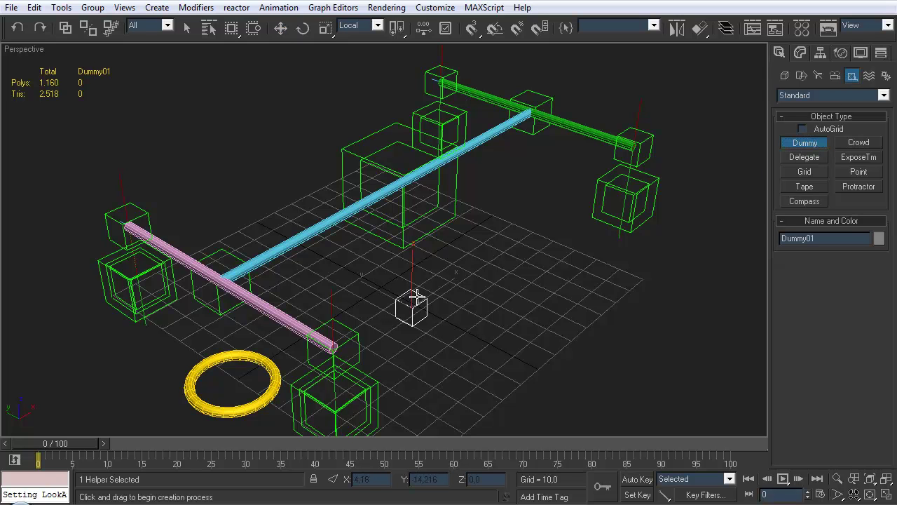
key(w)
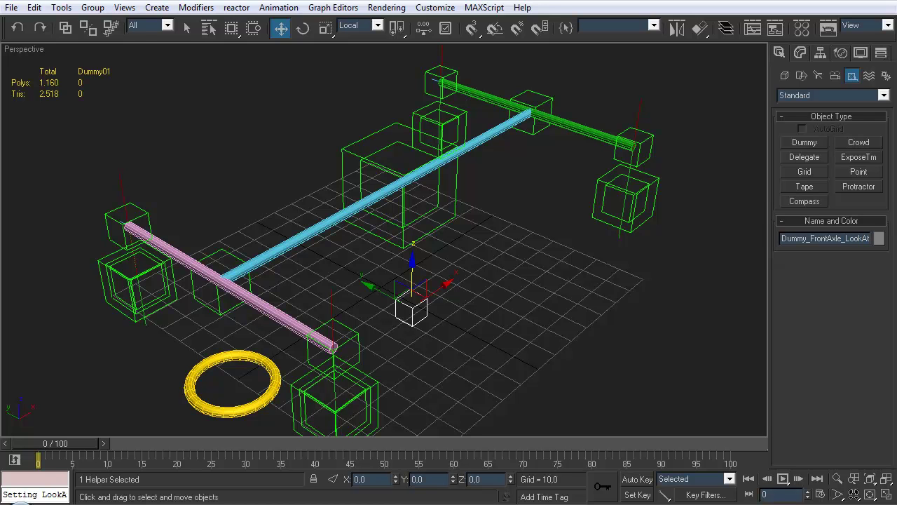
Align Dummy_FrontAxle_LookAt to Dummy_FrontAxle_Center in X, Y and Z position, pivot point to pivot point.
click(700, 28)
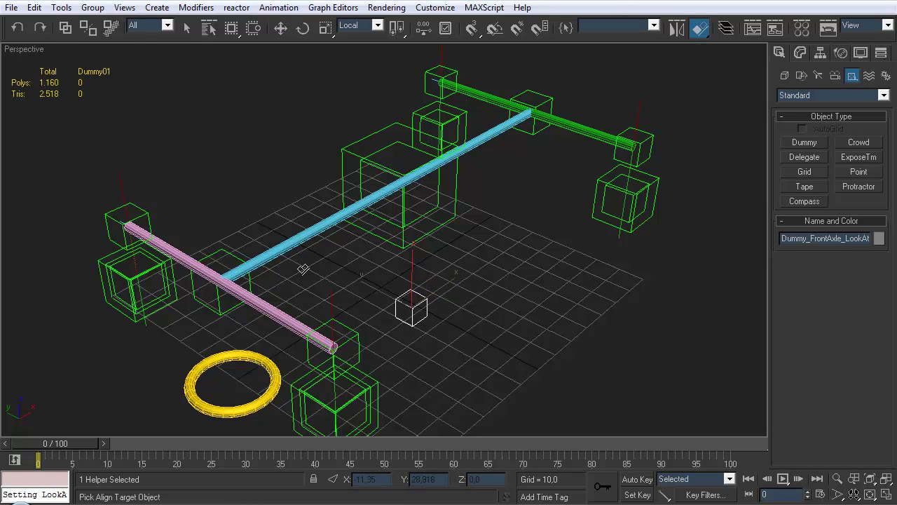
click(226, 313)
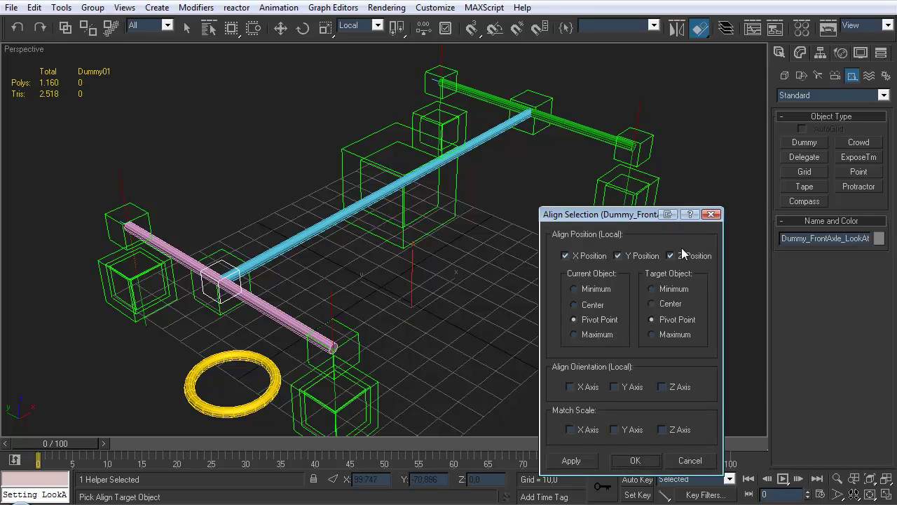
click(636, 461)
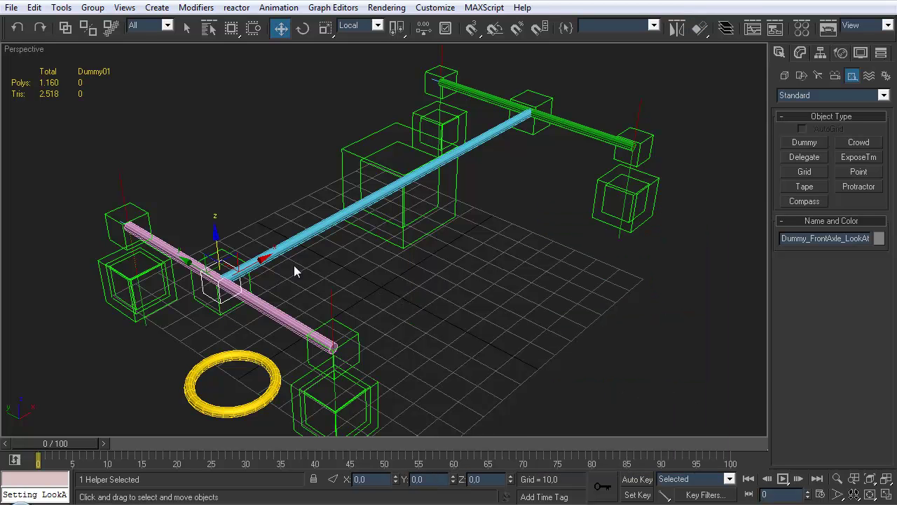
Link Dummy_FrontAxle_LookAt as a child of the pink front axle line.
click(68, 26)
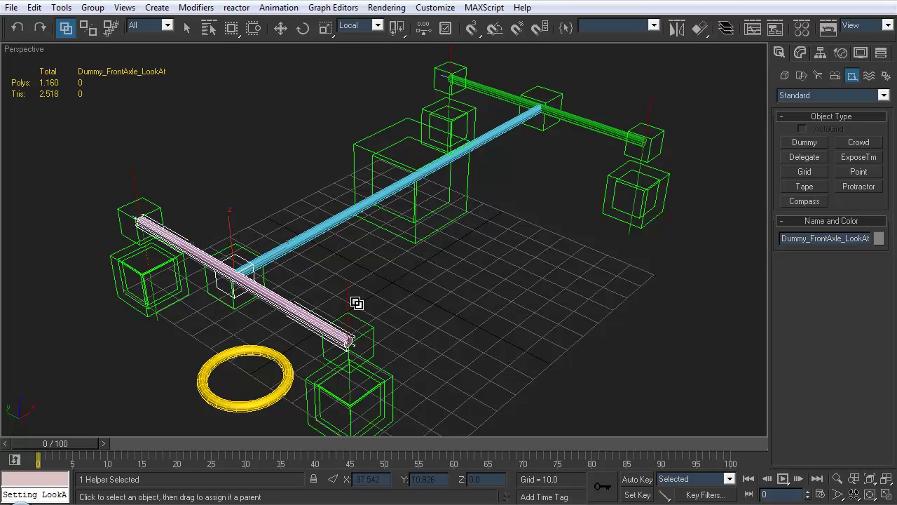
middle_drag(350, 310, 307, 274)
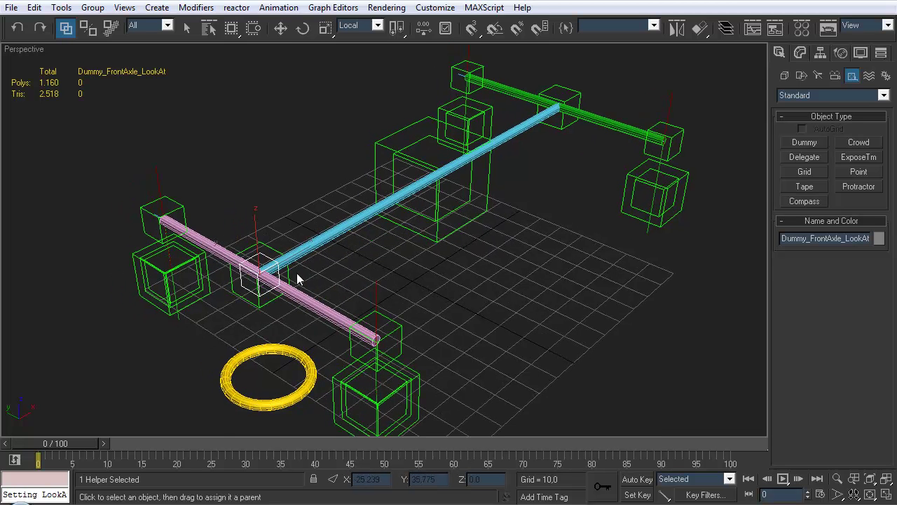
right_click(339, 276)
click(322, 261)
Apply a LookAt constraint to Dummy_FrontAxle_Center with Dummy_RearAxle_Center as its target.
key(q)
click(268, 299)
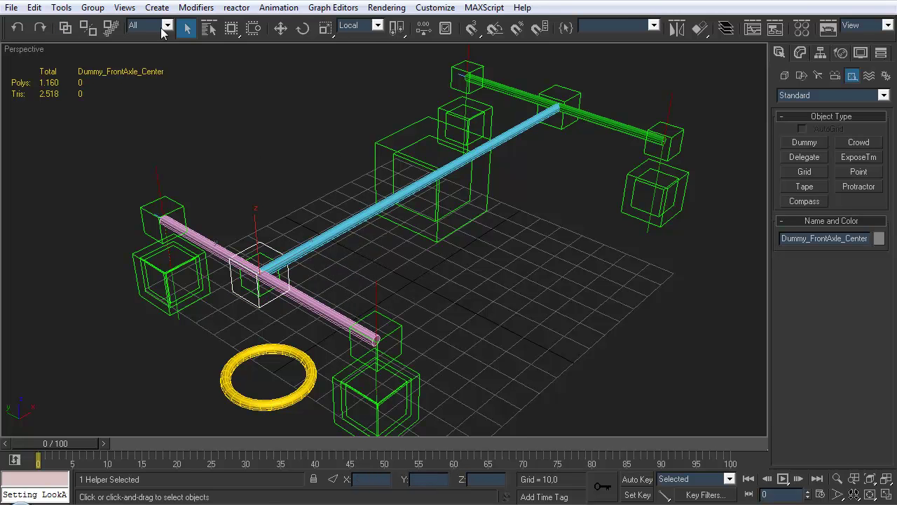
middle_drag(265, 169, 269, 167)
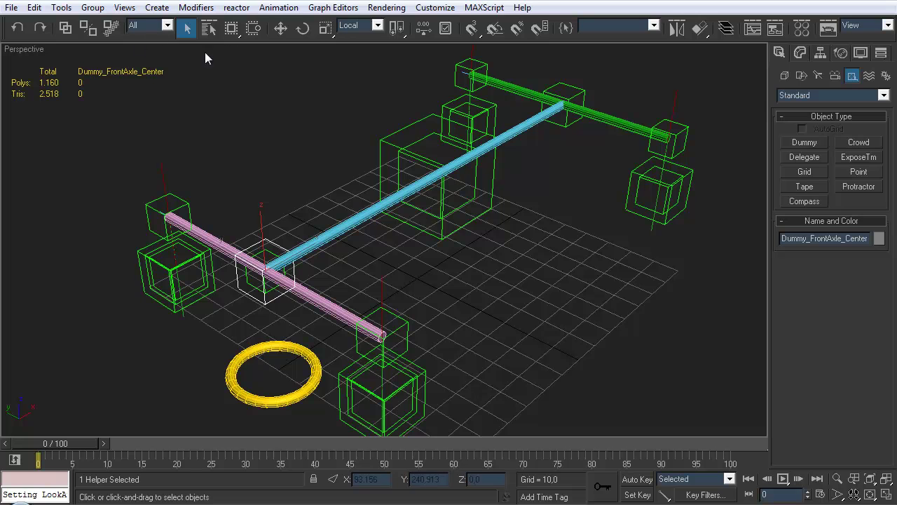
click(278, 7)
mouse_move(245, 53)
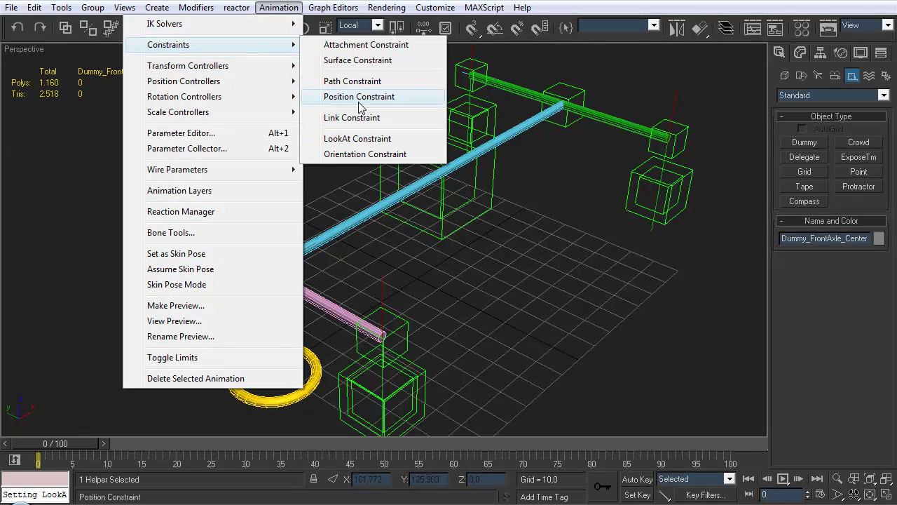
click(358, 138)
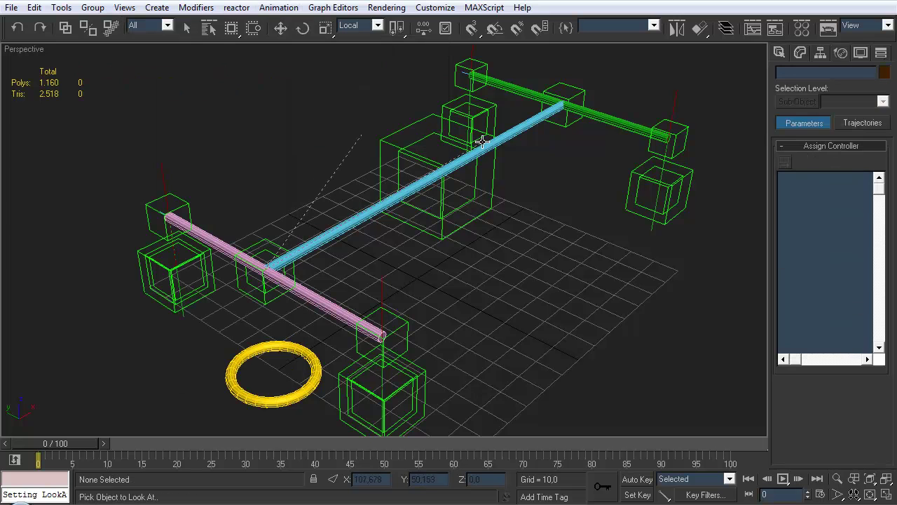
click(567, 120)
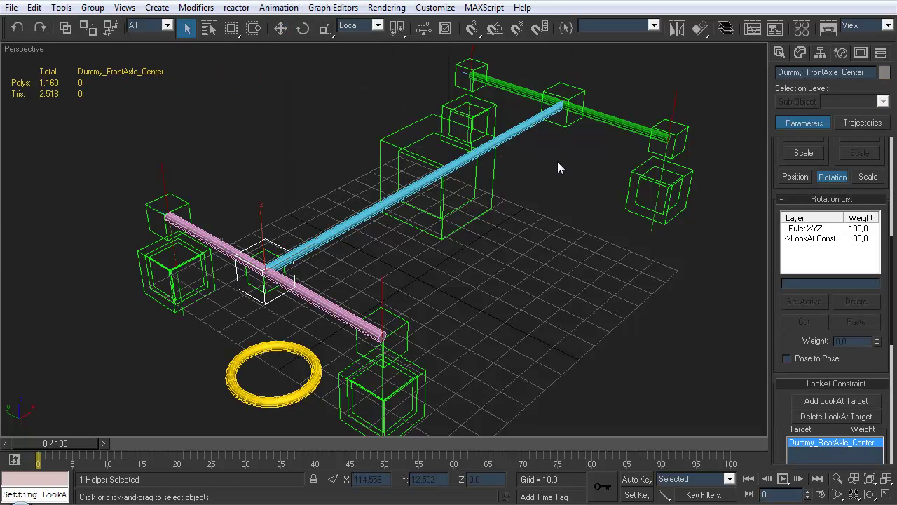
Apply a LookAt constraint to Dummy_RearAxle_Center with Dummy_FrontAxle_LookAt as its target.
click(558, 165)
key(q)
click(565, 118)
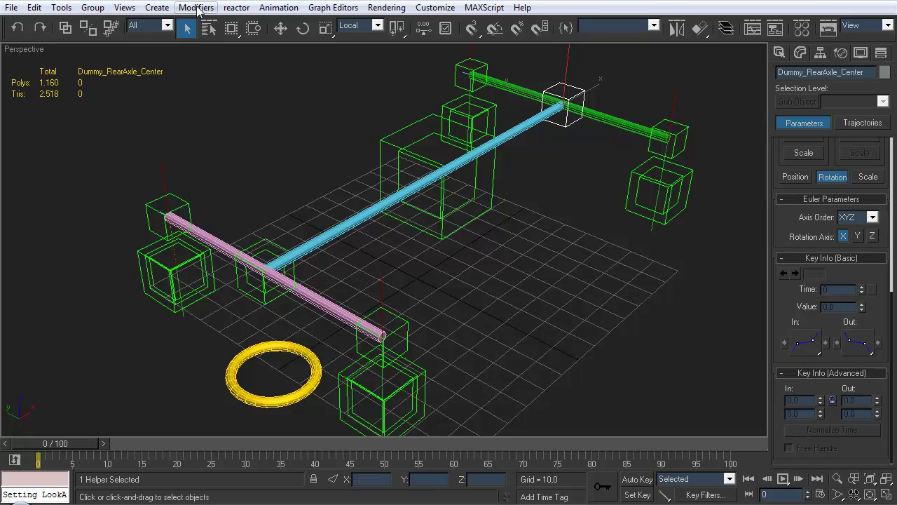
click(278, 8)
mouse_move(249, 45)
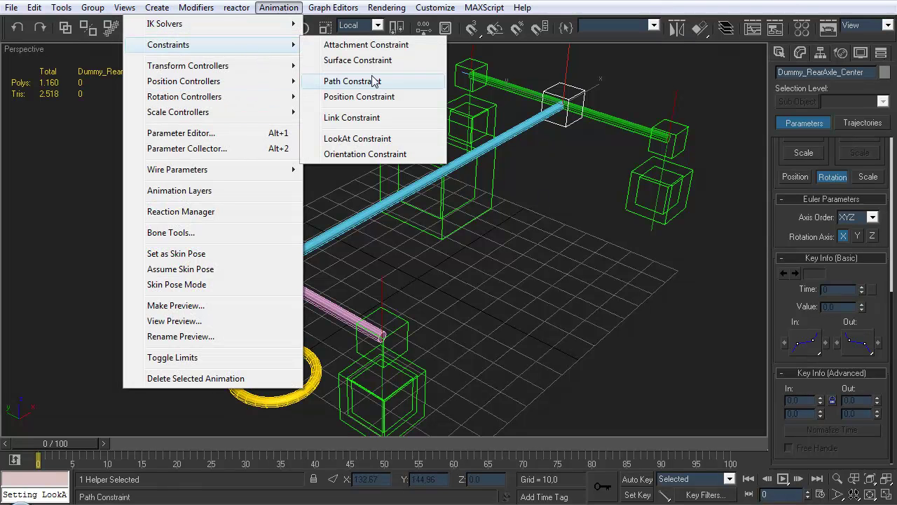
click(362, 142)
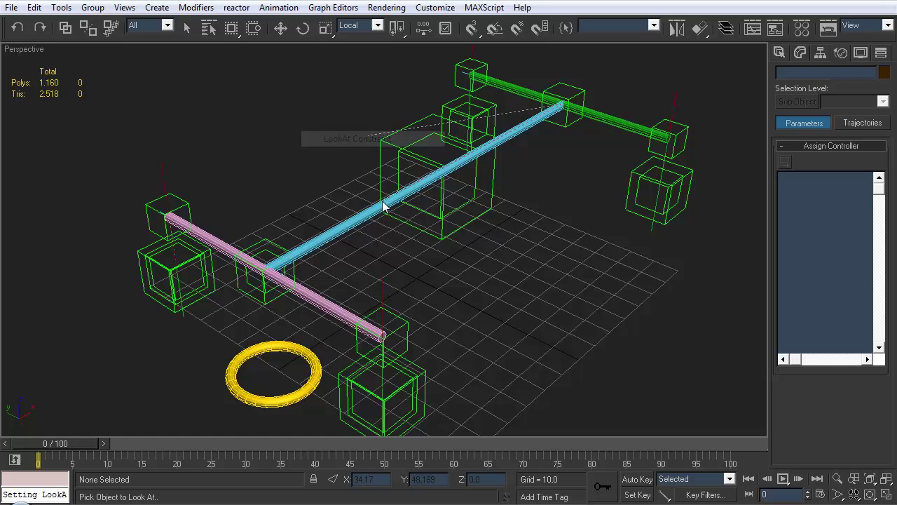
click(247, 282)
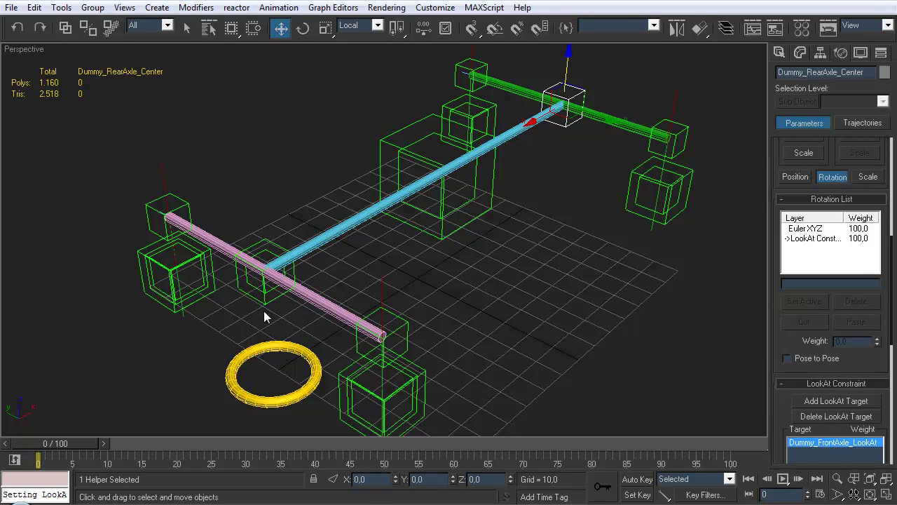
Replace both orientation targets of Dummy_Body_Susp with Dummy_FrontAxle_Center and Dummy_RearAxle_Center.
middle_drag(496, 154, 488, 176)
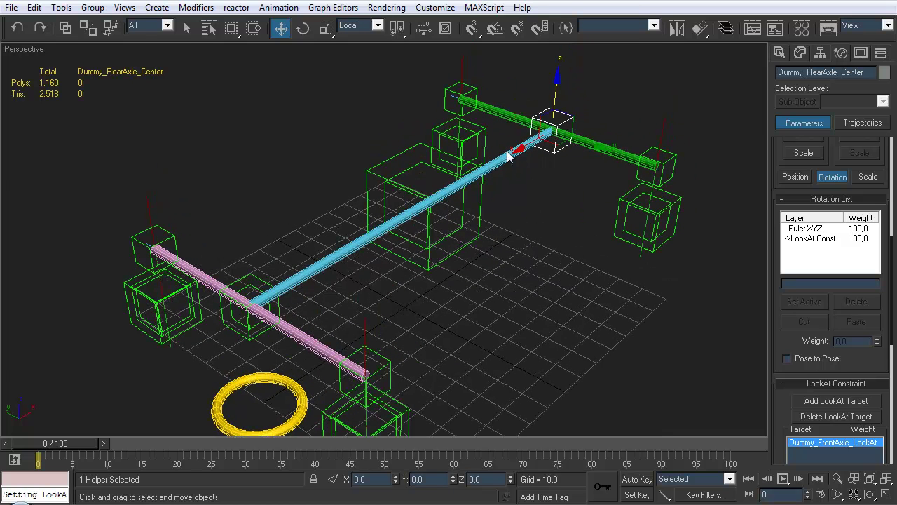
mouse_move(436, 257)
alt+middle_down()
mouse_move(451, 259)
mouse_move(427, 265)
alt+middle_up()
key(q)
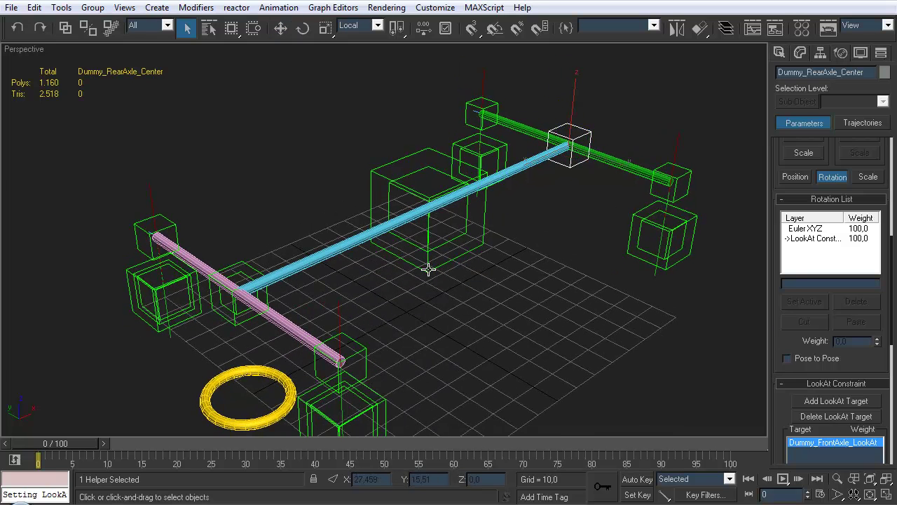
click(427, 270)
drag(791, 424, 783, 270)
click(816, 277)
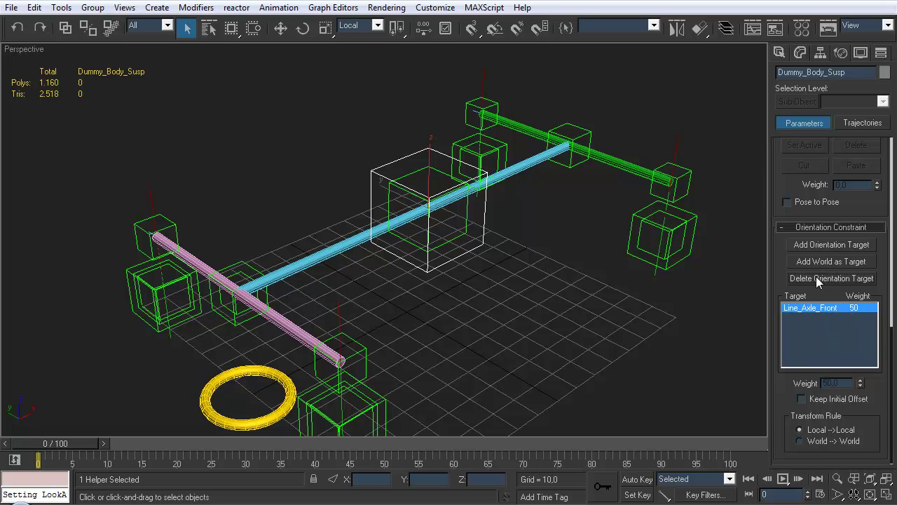
click(817, 278)
click(830, 246)
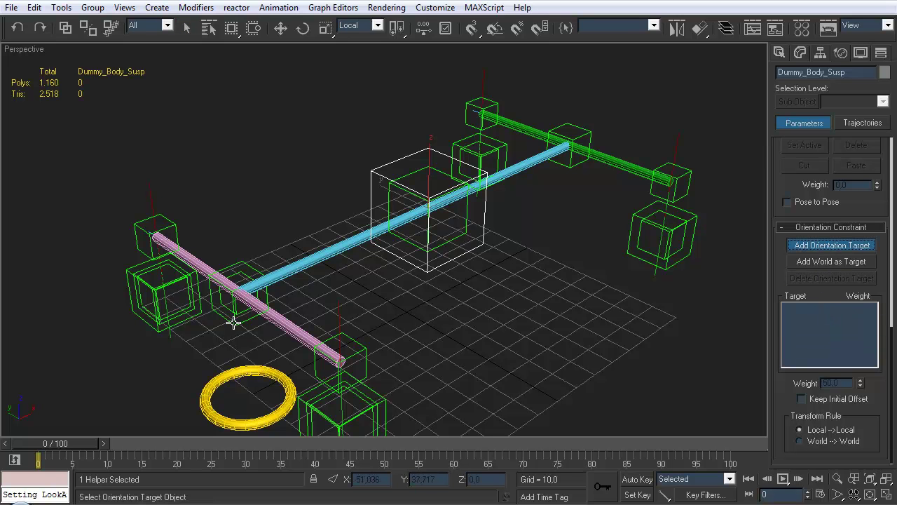
click(235, 317)
right_click(534, 311)
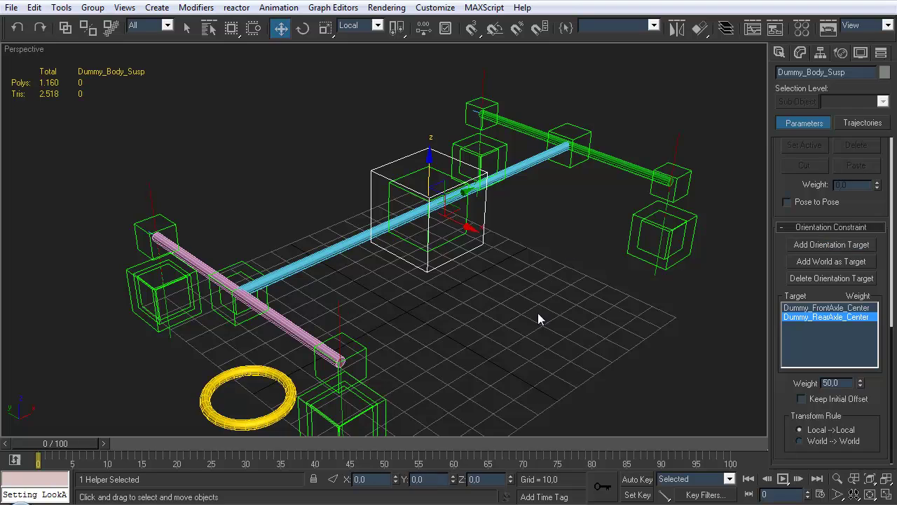
Try moving Dummy_WheelHub_FL up and down to test the constrained body dummy, and cancel the move.
click(536, 313)
alt+middle_drag(511, 239, 530, 216)
click(434, 366)
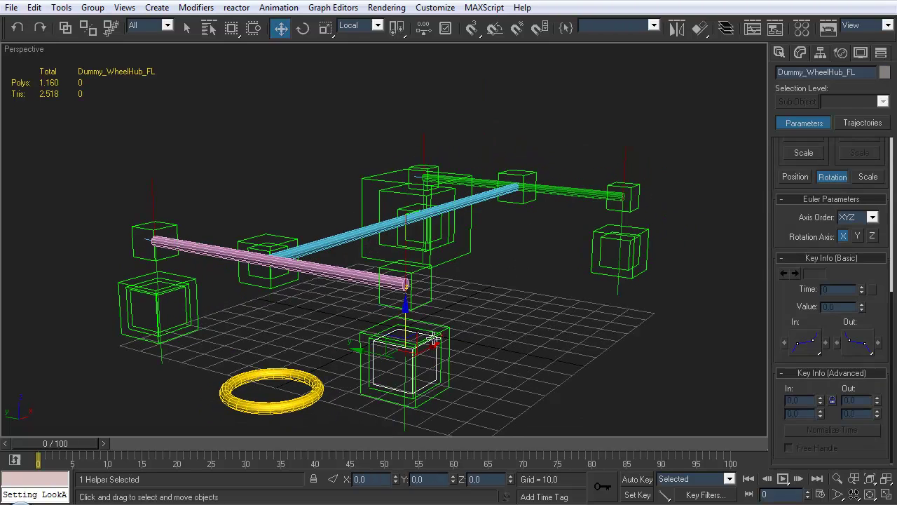
drag(405, 315, 400, 347)
alt+middle_drag(401, 347, 558, 272)
drag(525, 340, 513, 263)
right_click(513, 263)
click(602, 288)
alt+middle_drag(602, 288, 540, 277)
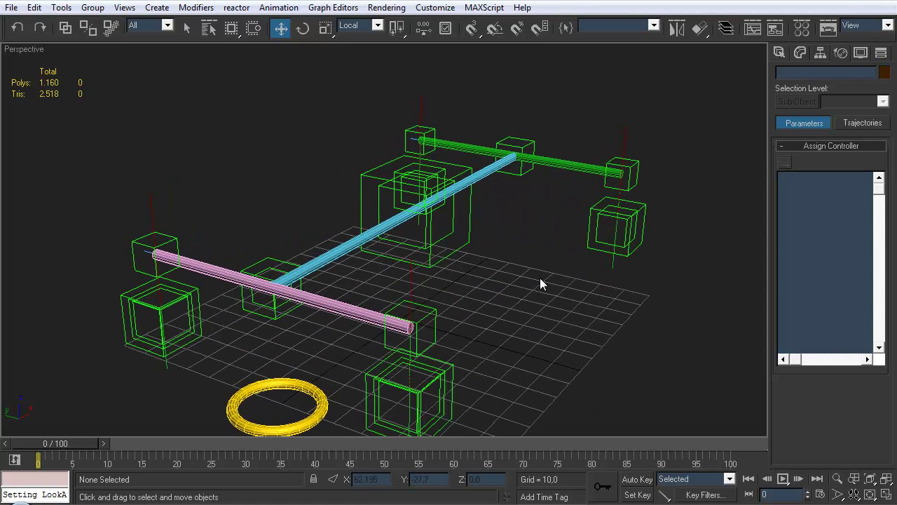
Select Dummy_FrontAxle_Center and check the direction of its local axes relative to the rear axle.
key(q)
click(283, 317)
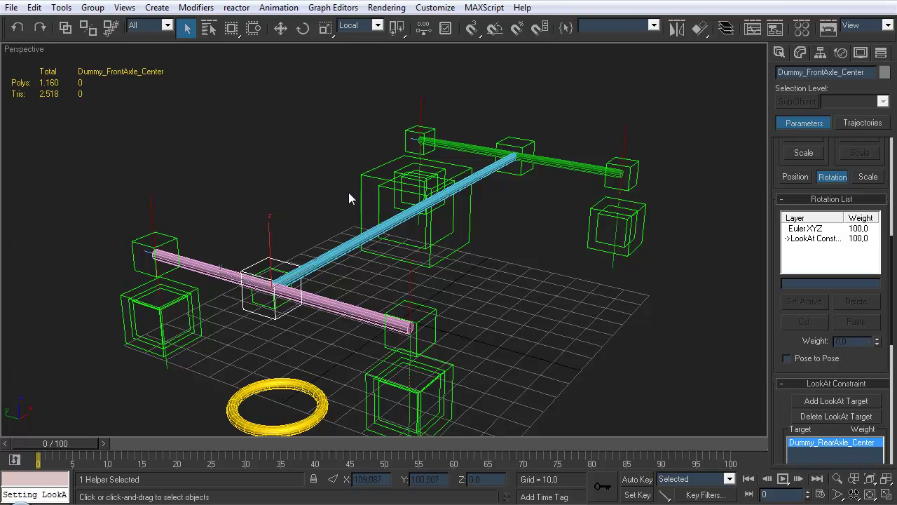
key(w)
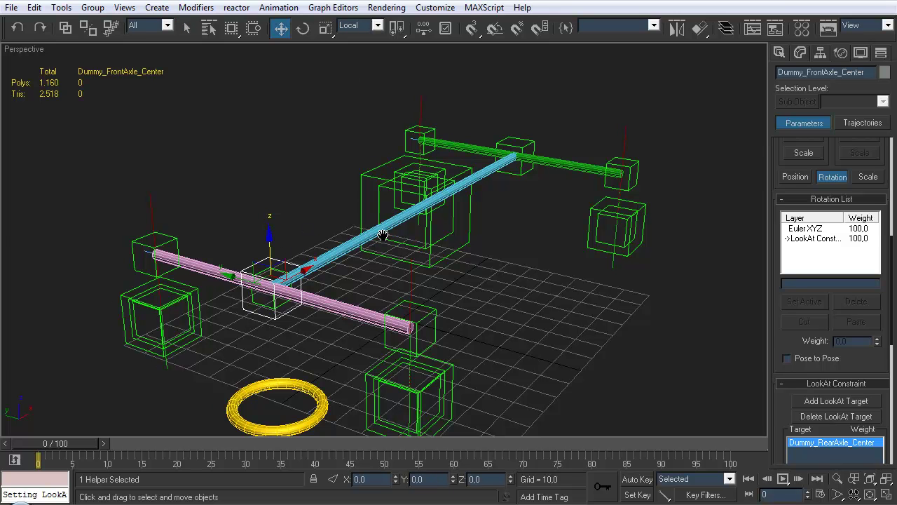
middle_drag(396, 239, 380, 234)
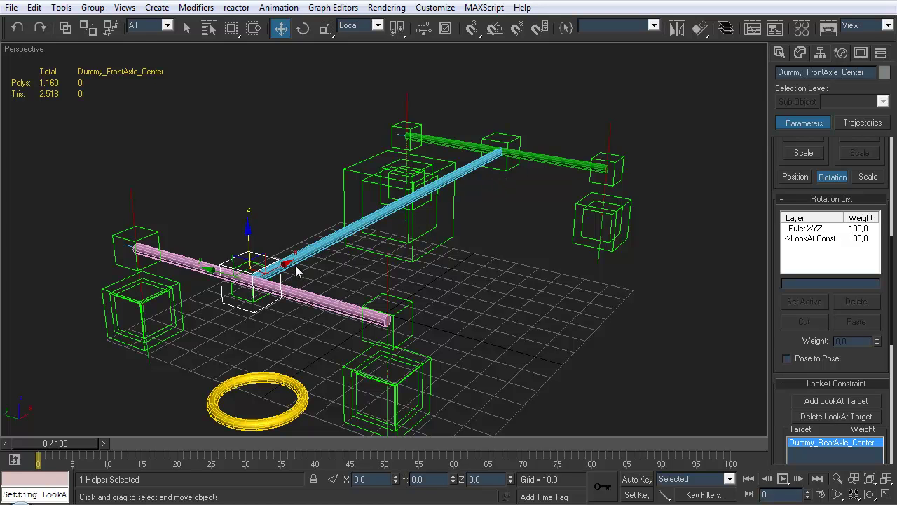
Flip the LookAt axis of Dummy_RearAxle_Center and compare its local axes with those of Dummy_FrontAxle_Center.
click(500, 165)
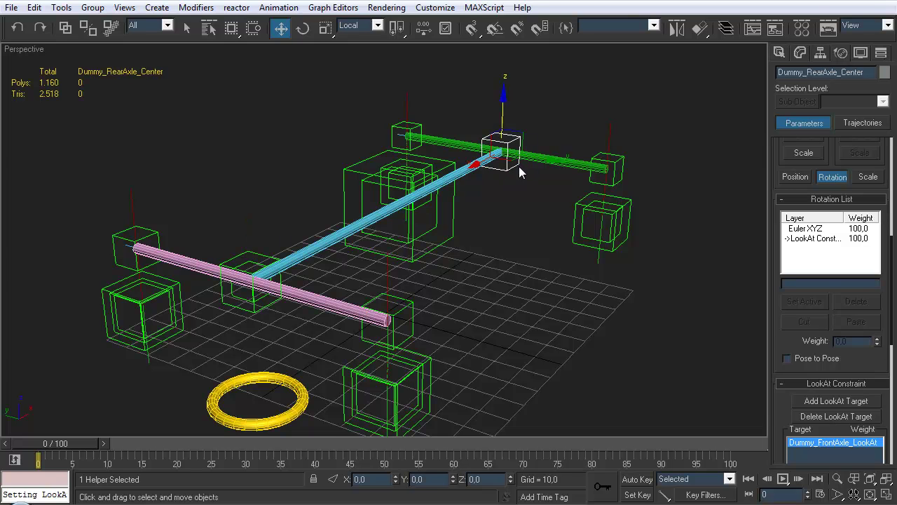
scroll(776, 393, down, 3)
scroll(775, 394, down, 6)
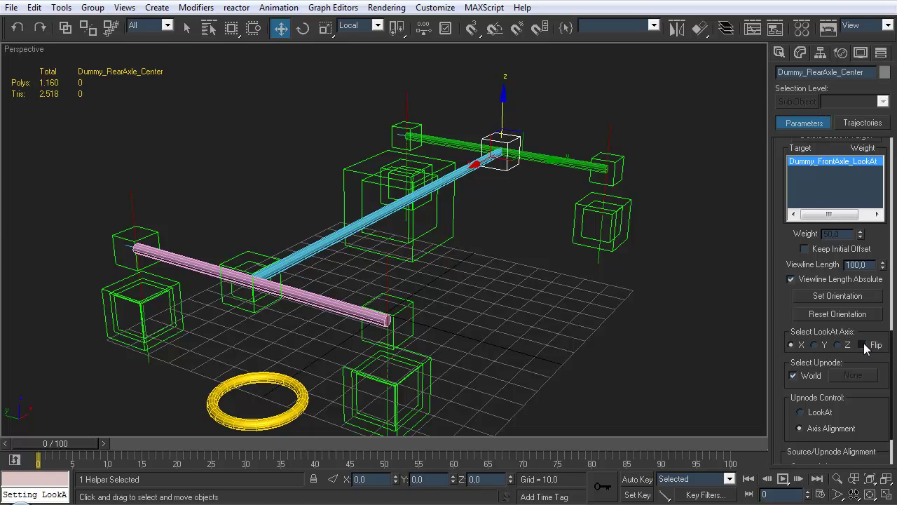
click(260, 313)
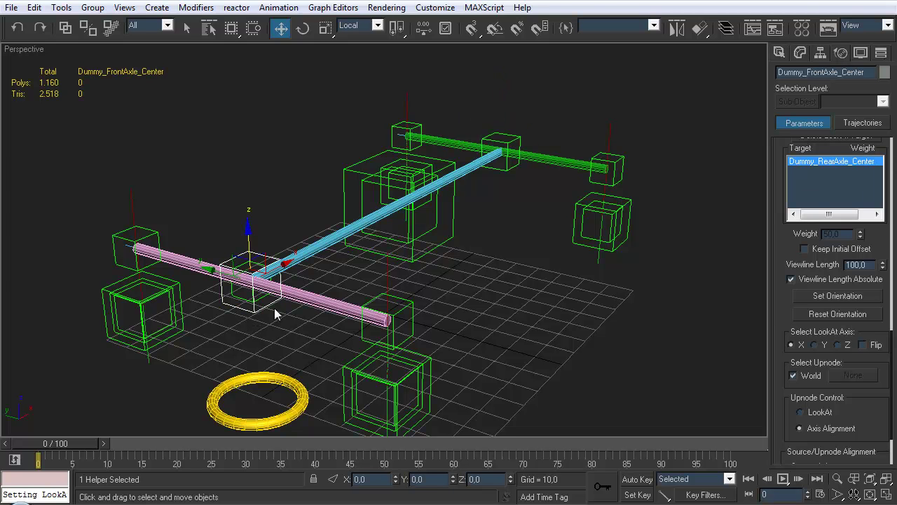
click(503, 163)
click(466, 271)
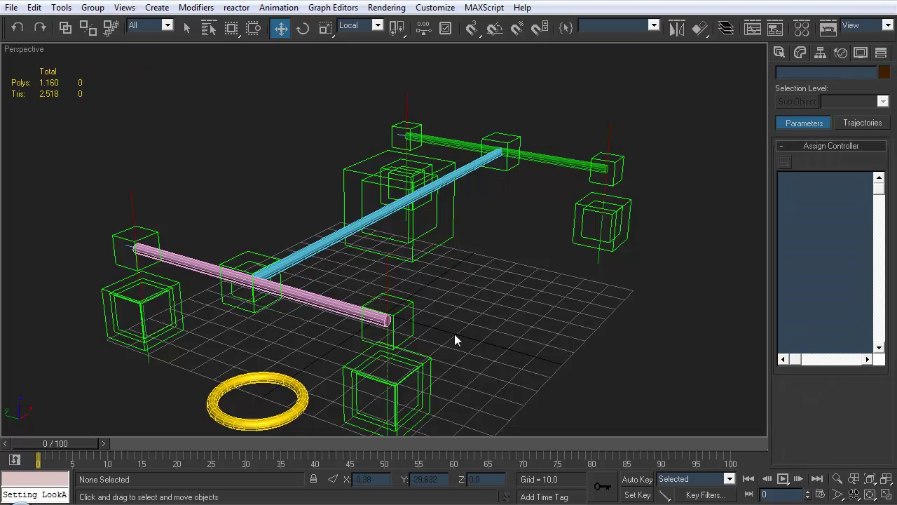
Try moving Dummy_WheelHub_FL vertically to test the body dummy's response to the flipped axis, and cancel the move.
alt+middle_drag(445, 361, 459, 293)
click(410, 366)
alt+middle_drag(436, 342, 480, 279)
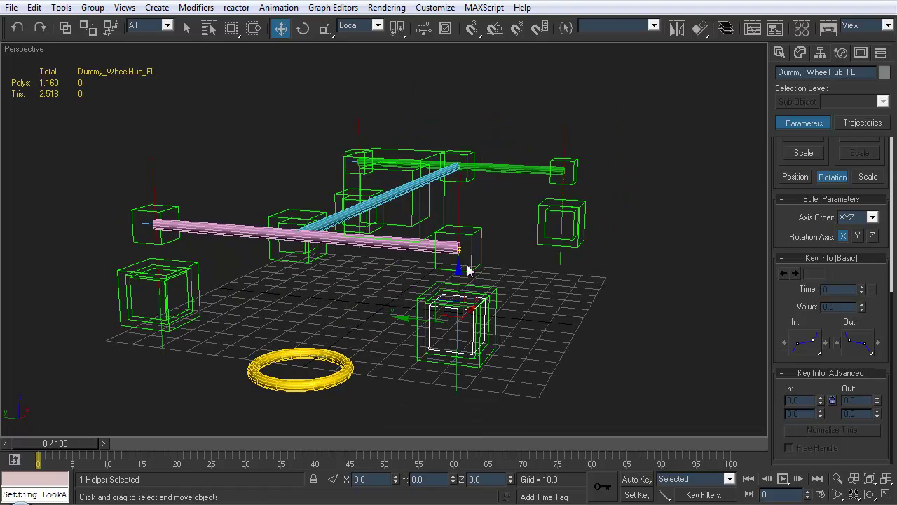
drag(457, 281, 468, 345)
right_click(469, 345)
Set the Orientation Constraint's transform rule on Dummy_Body_Susp to World --> World.
alt+middle_drag(443, 224, 421, 240)
click(421, 242)
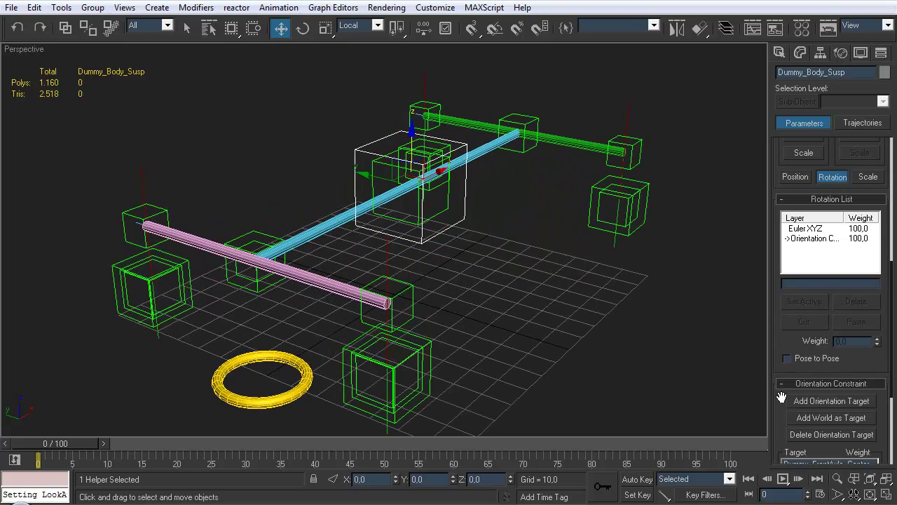
scroll(788, 370, down, 5)
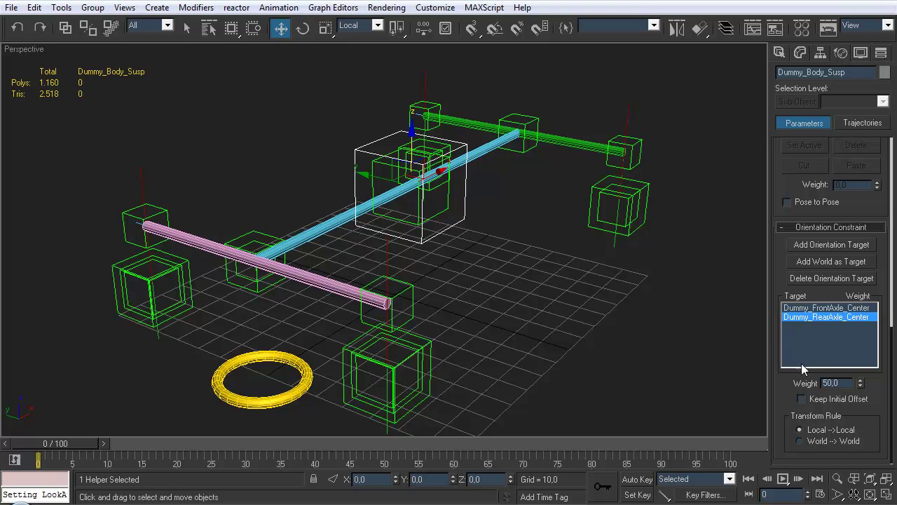
click(825, 441)
alt+middle_drag(433, 289, 467, 285)
click(467, 285)
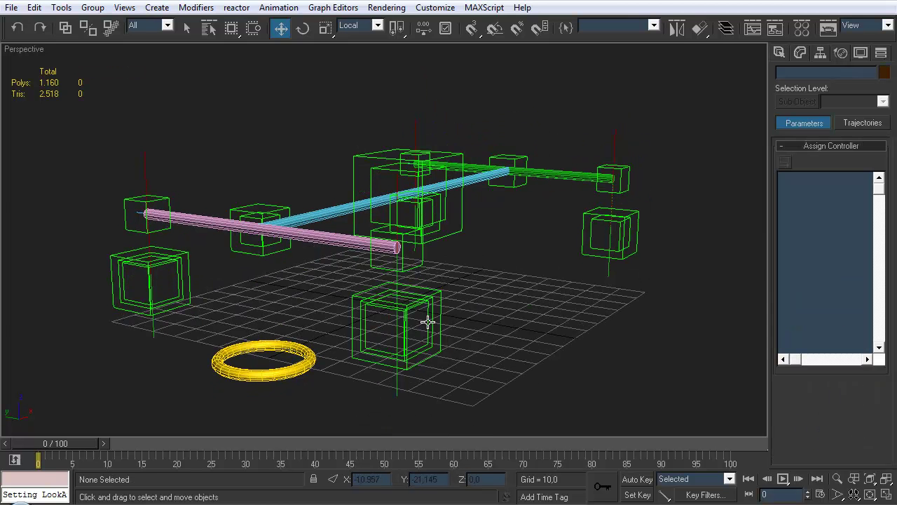
Try moving Dummy_WheelHub_FL up and down to check the front axle and body dummy tilt, and undo the move.
click(427, 323)
drag(397, 274, 397, 201)
alt+middle_drag(397, 201, 480, 255)
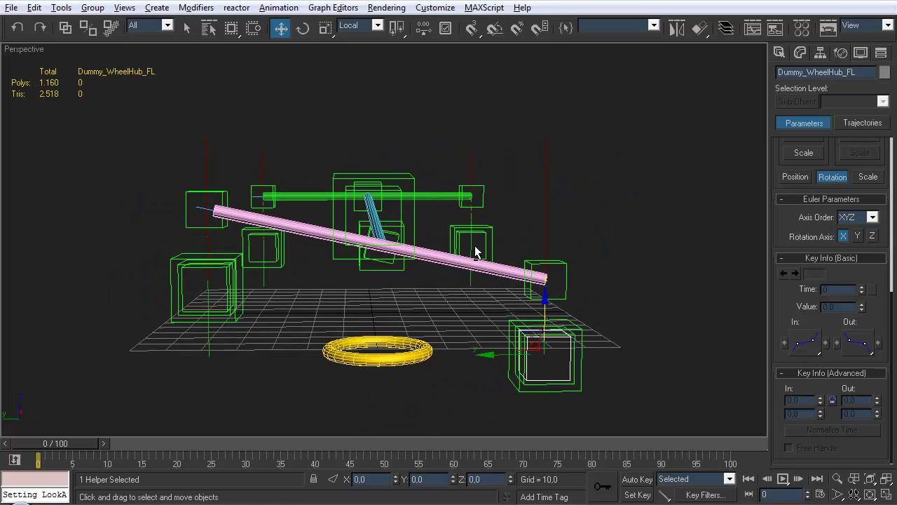
drag(551, 324, 527, 237)
right_click(527, 237)
alt+middle_drag(569, 180, 344, 252)
alt+middle_drag(271, 321, 462, 260)
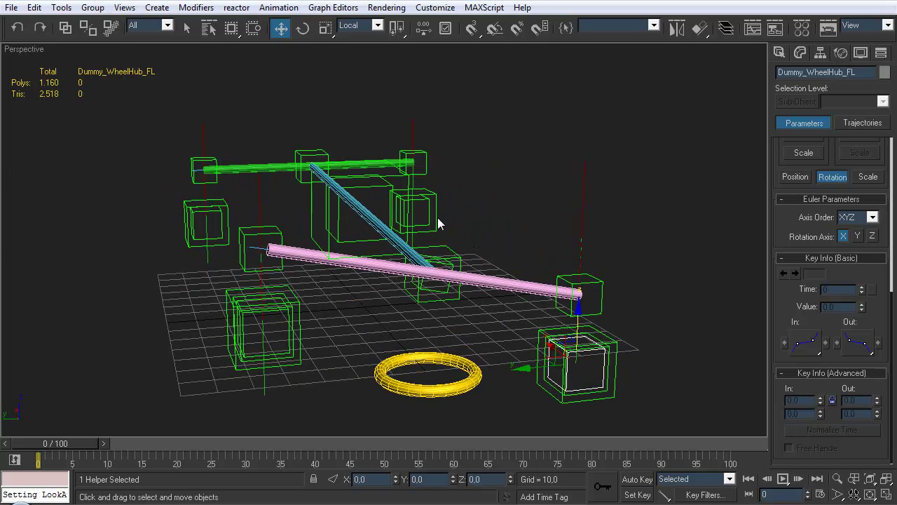
key(ctrl+z)
click(499, 281)
alt+middle_drag(493, 290, 300, 301)
Replace the World upnode of Dummy_FrontAxle_Center's LookAt constraint with the pink front axle line.
key(q)
click(299, 303)
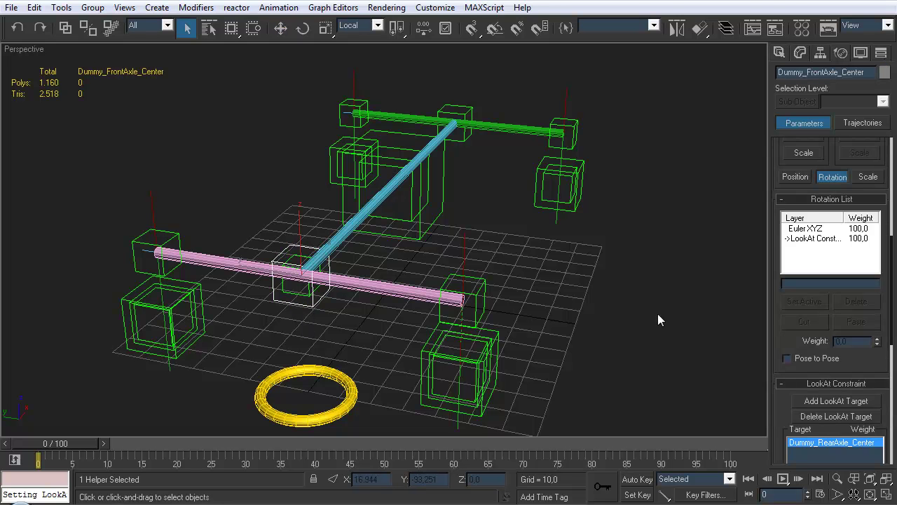
scroll(781, 354, down, 3)
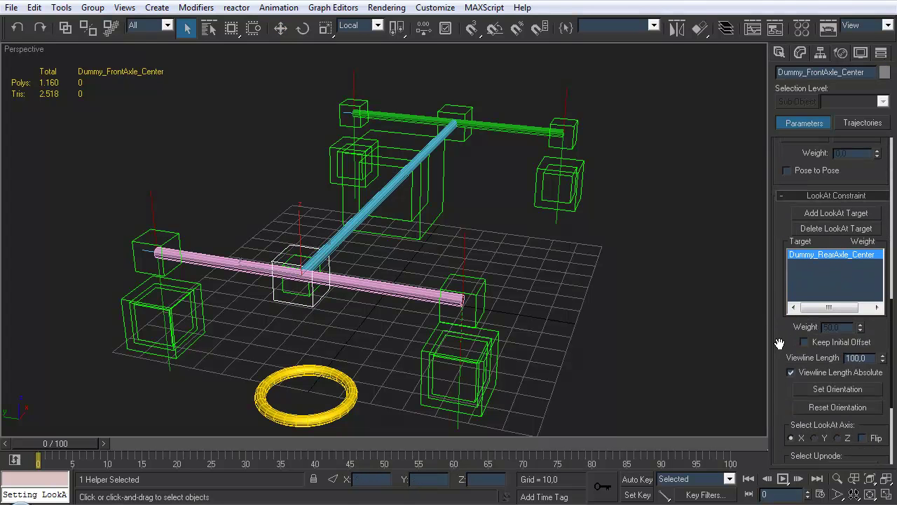
scroll(780, 351, down, 4)
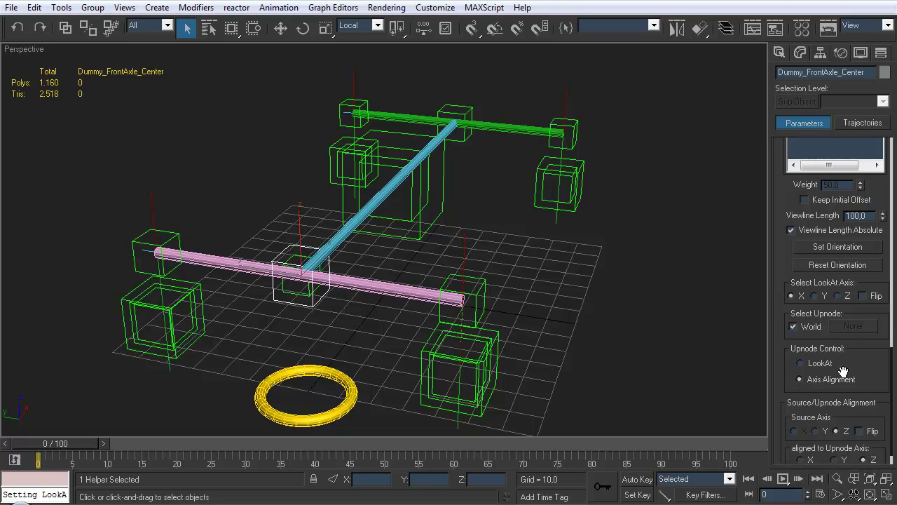
click(842, 328)
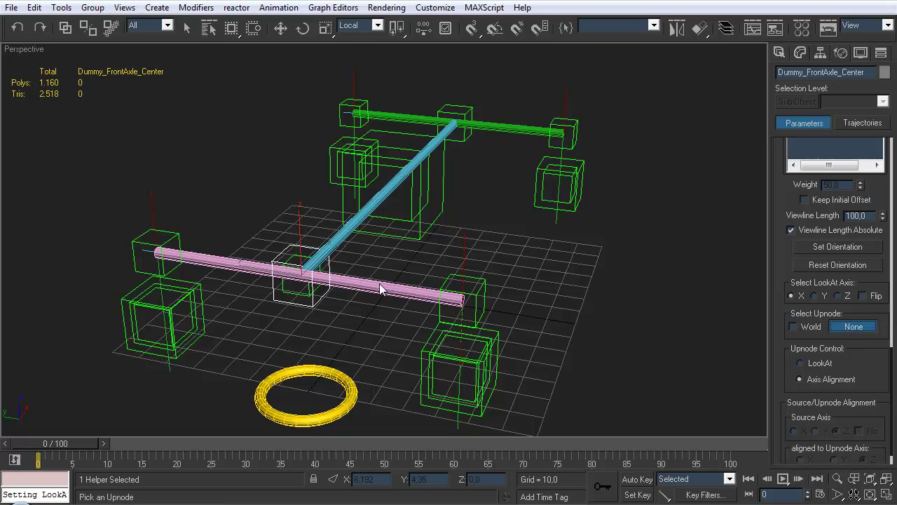
key(w)
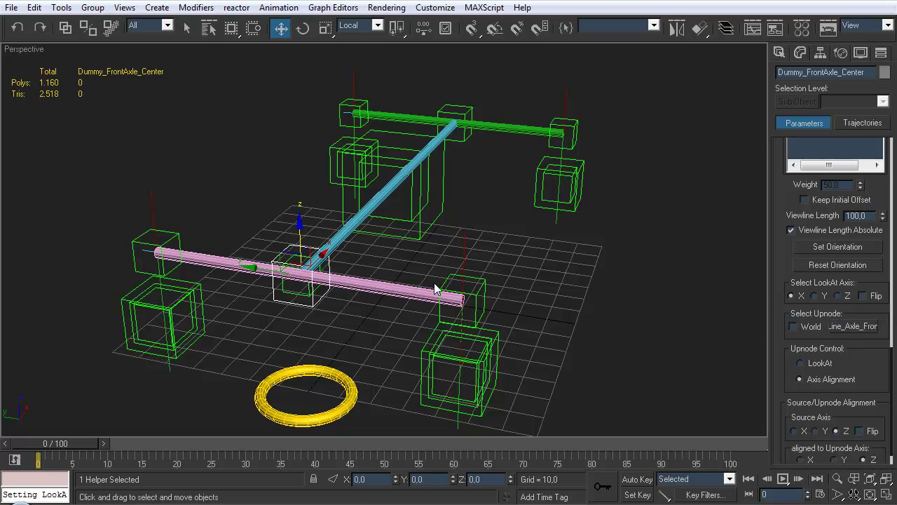
Replace the World upnode of Dummy_RearAxle_Center's LookAt constraint with the green rear axle line.
click(459, 143)
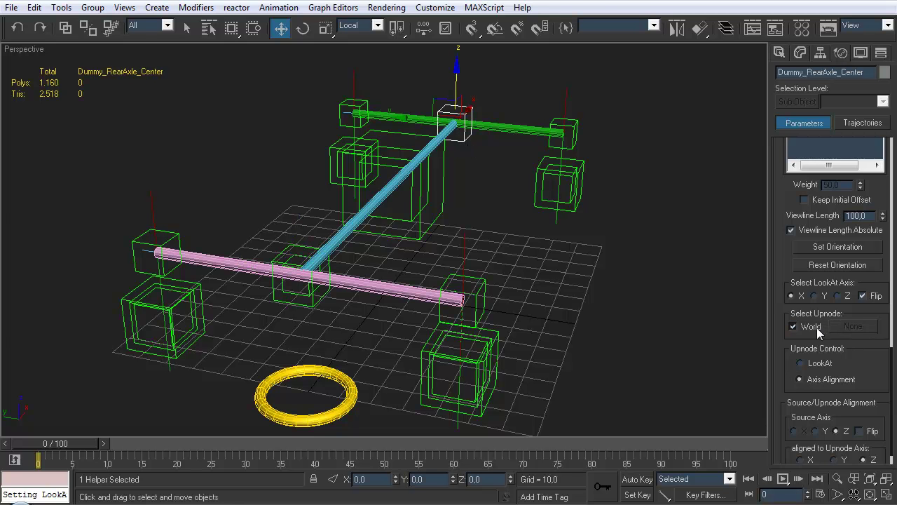
click(853, 327)
click(497, 127)
click(499, 223)
Try moving Dummy_WheelHub_FL vertically to test the rig with the axle lines as upnodes, and restore its position.
mouse_move(497, 226)
alt+middle_down()
mouse_move(501, 210)
mouse_move(528, 204)
mouse_move(495, 222)
alt+middle_up()
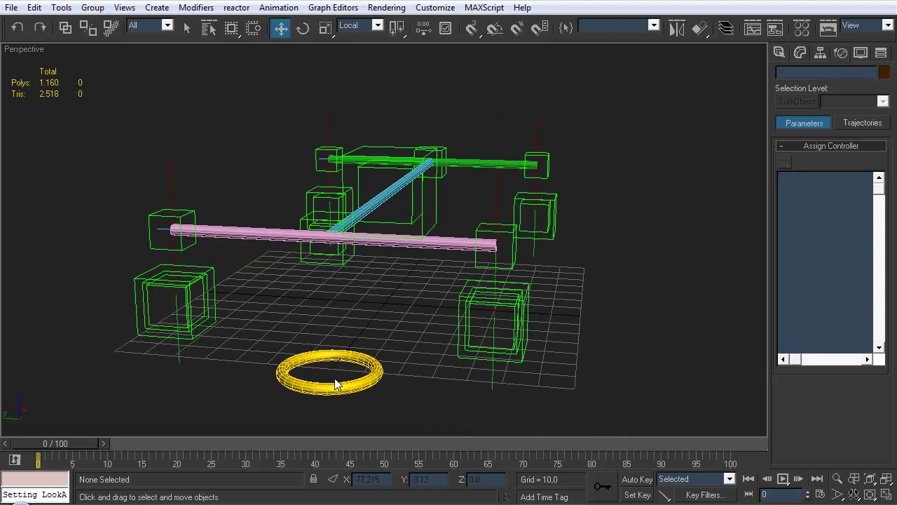
alt+middle_drag(453, 255, 467, 258)
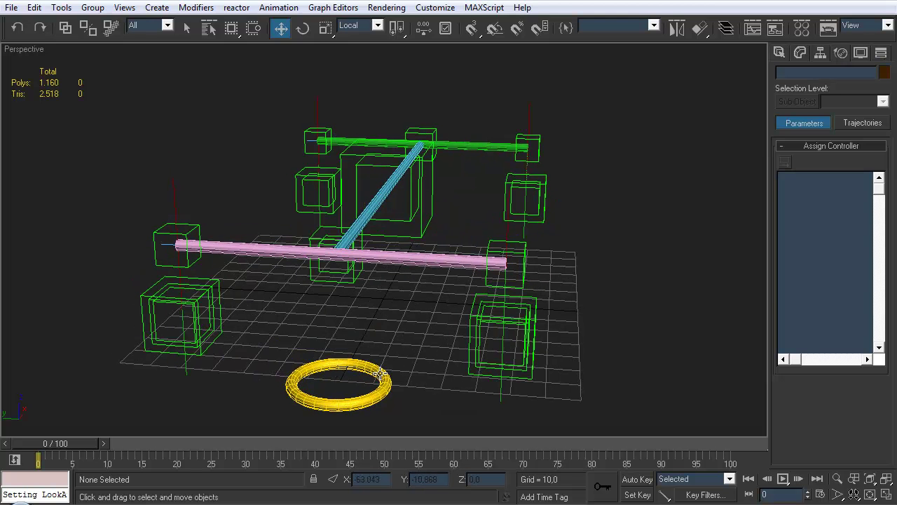
alt+middle_drag(352, 248, 349, 317)
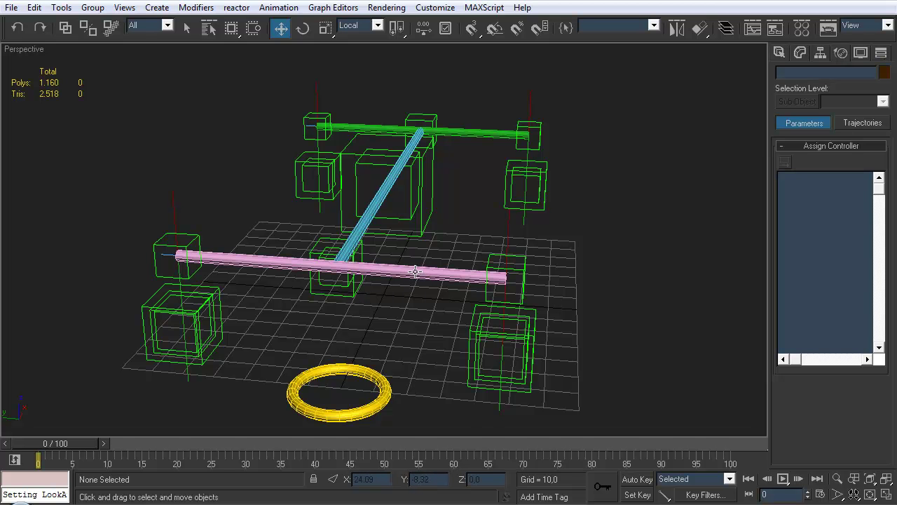
alt+middle_drag(452, 274, 427, 272)
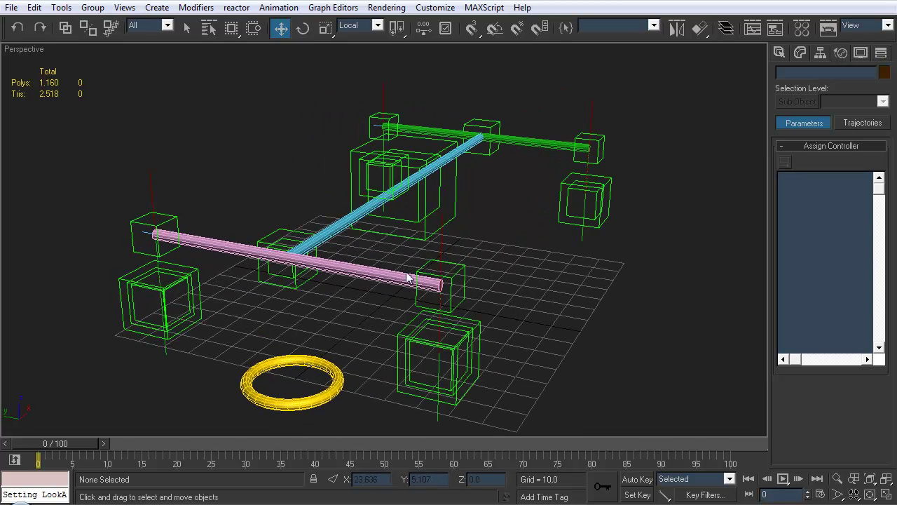
click(453, 385)
alt+middle_drag(477, 353, 520, 290)
click(460, 382)
drag(509, 243, 479, 316)
alt+middle_drag(478, 315, 429, 241)
scroll(416, 277, down, 3)
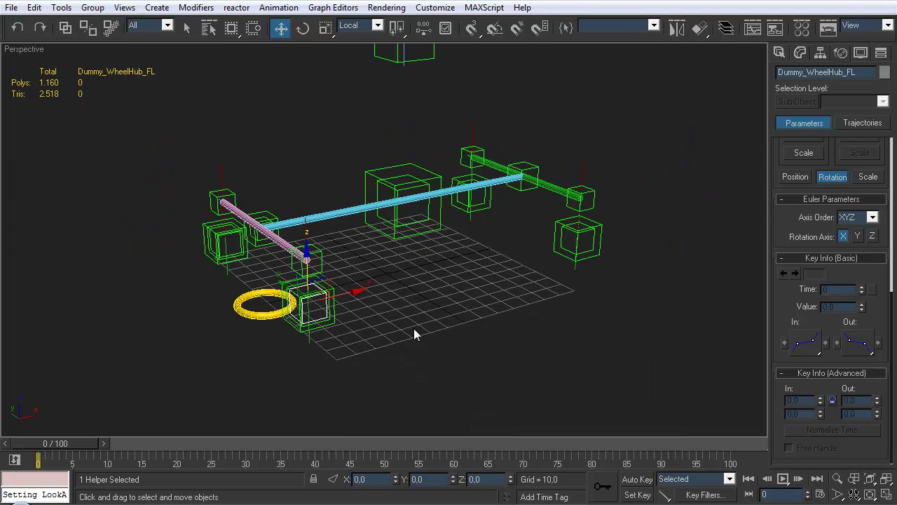
click(436, 310)
Try rotating SlidePivot about its vertical axis to test how the whole suspension rig follows, and restore its rotation.
alt+middle_drag(437, 311, 393, 286)
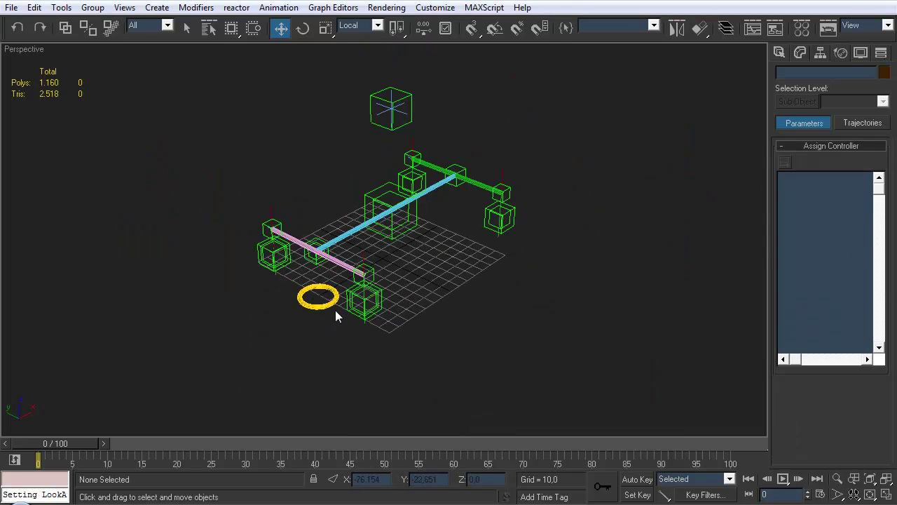
key(e)
click(332, 289)
drag(335, 317, 316, 320)
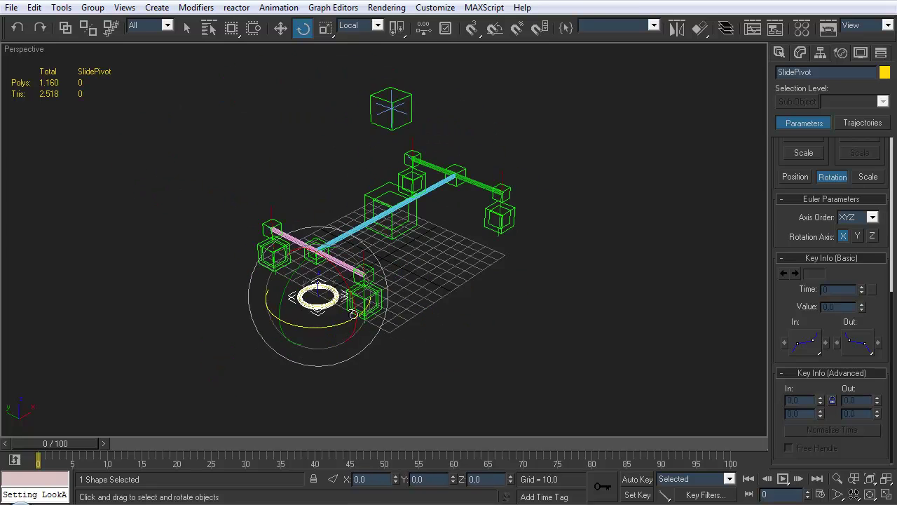
click(462, 281)
Check the link inheritance settings and rotation controllers of Dummy_Body_Susp.
alt+middle_drag(462, 281, 362, 246)
scroll(457, 292, down, 2)
scroll(448, 291, up, 4)
scroll(432, 293, up, 3)
scroll(432, 286, down, 3)
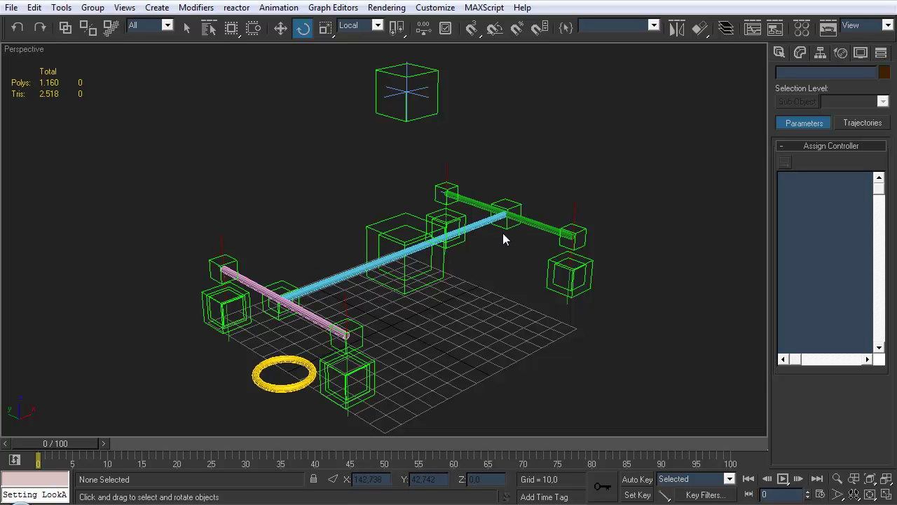
click(820, 52)
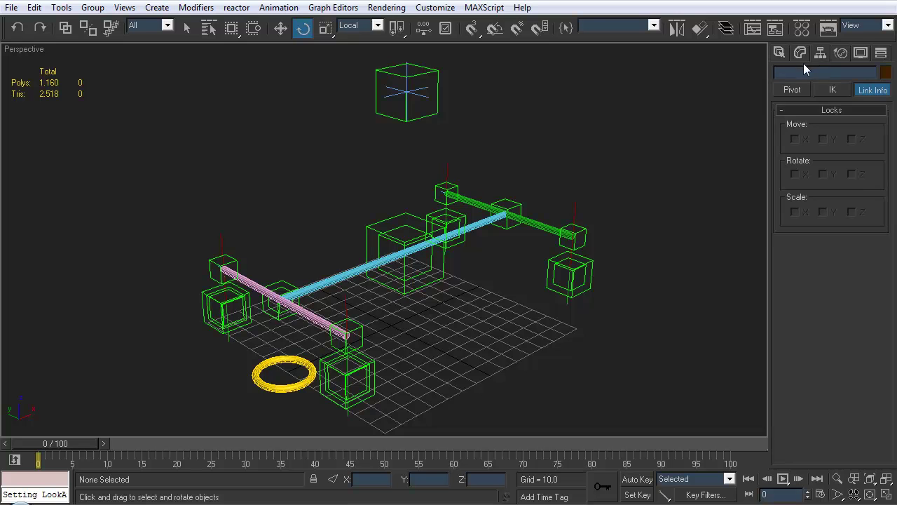
click(401, 300)
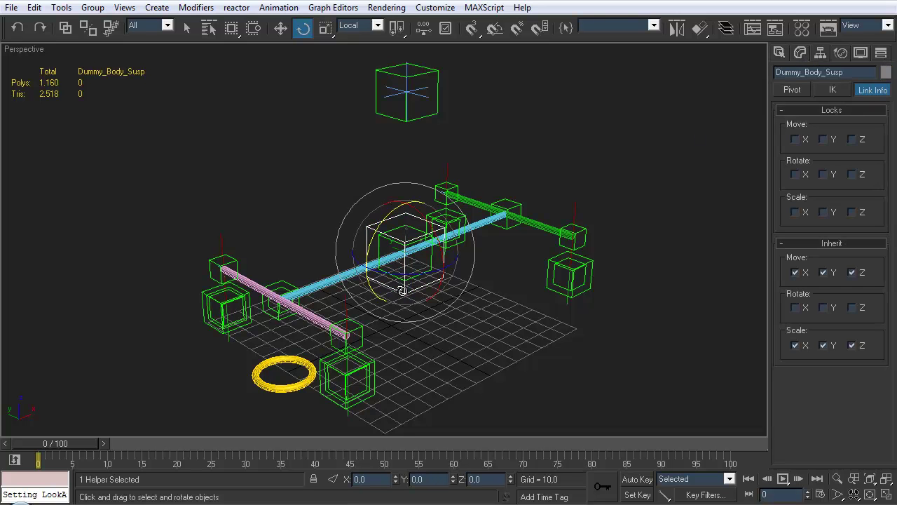
click(841, 52)
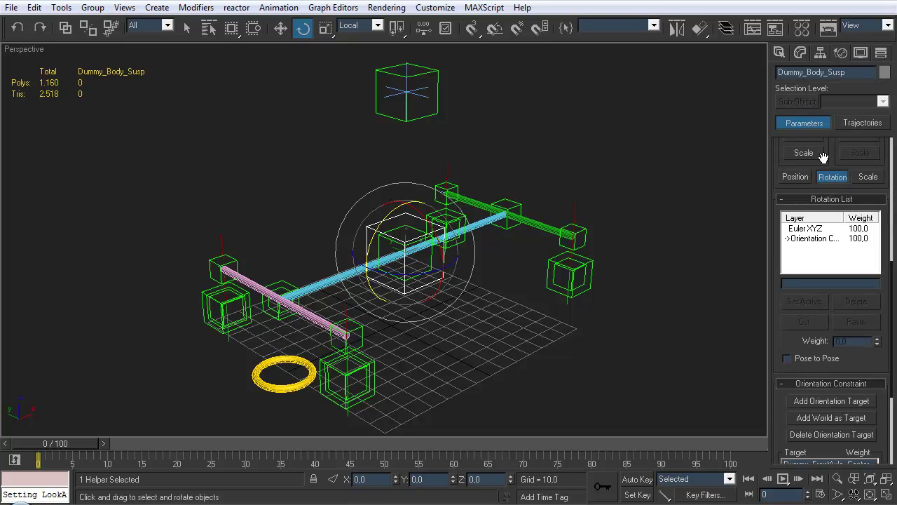
click(481, 337)
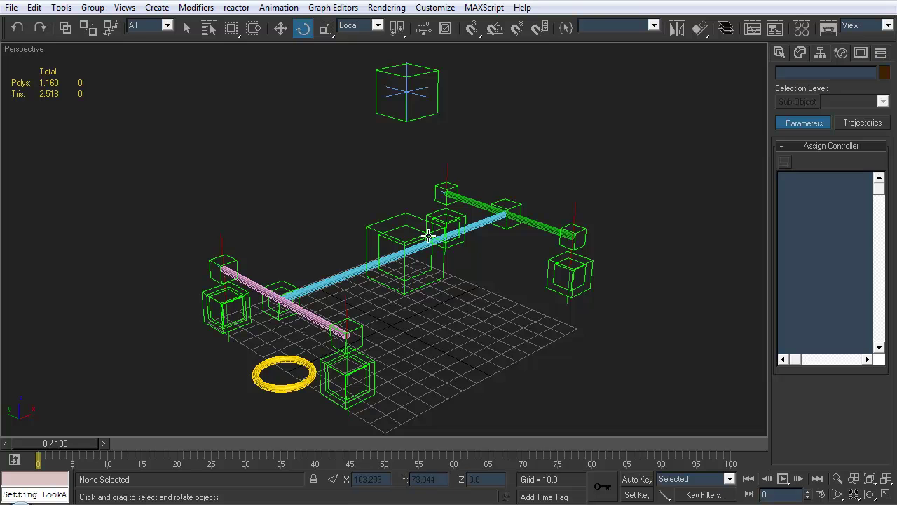
middle_drag(379, 300, 389, 300)
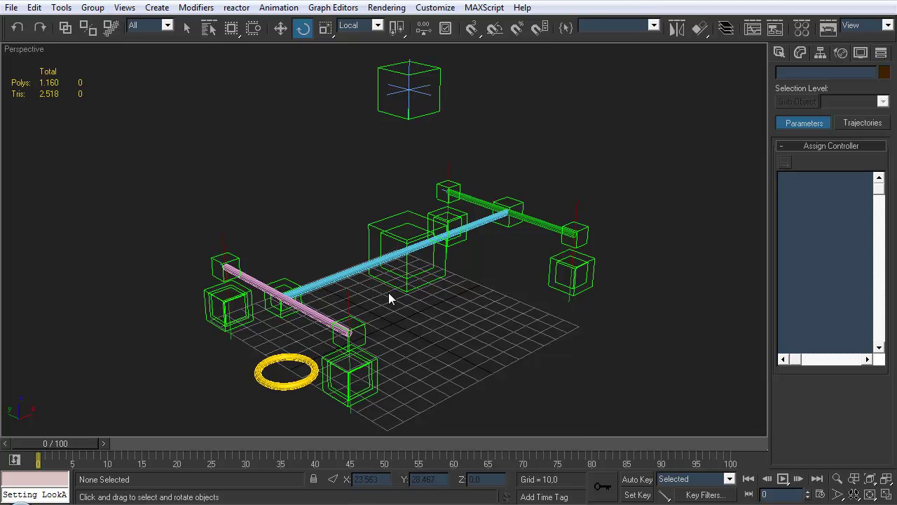
middle_drag(337, 293, 348, 283)
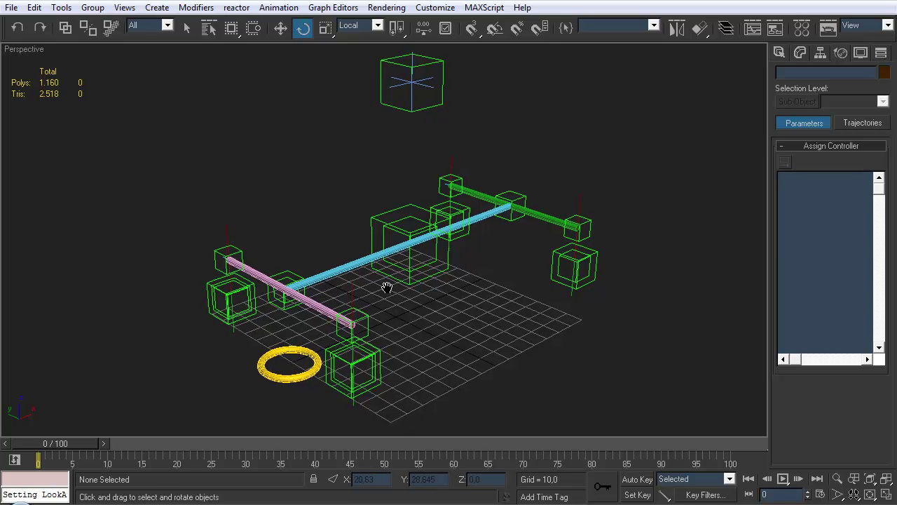
mouse_move(427, 256)
middle_down()
mouse_move(433, 268)
mouse_move(416, 287)
mouse_move(425, 261)
mouse_move(426, 268)
middle_up()
scroll(432, 265, down, 5)
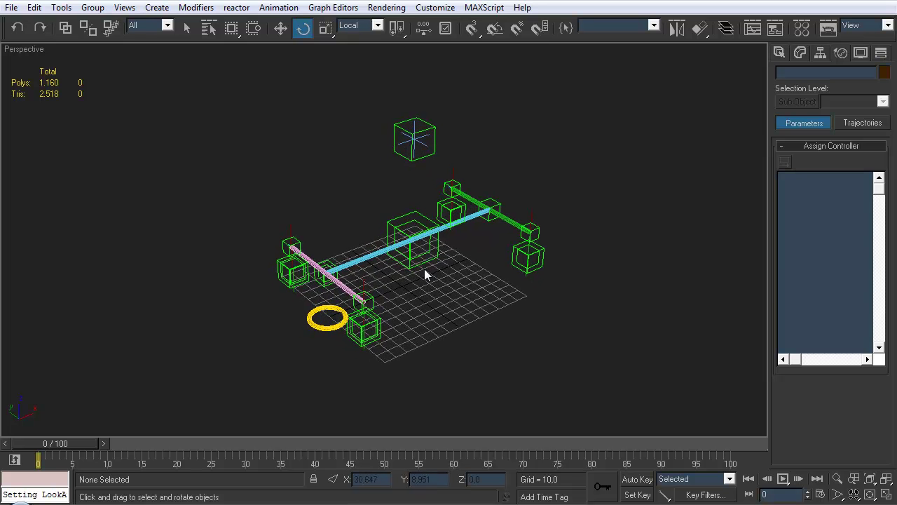
scroll(423, 269, up, 2)
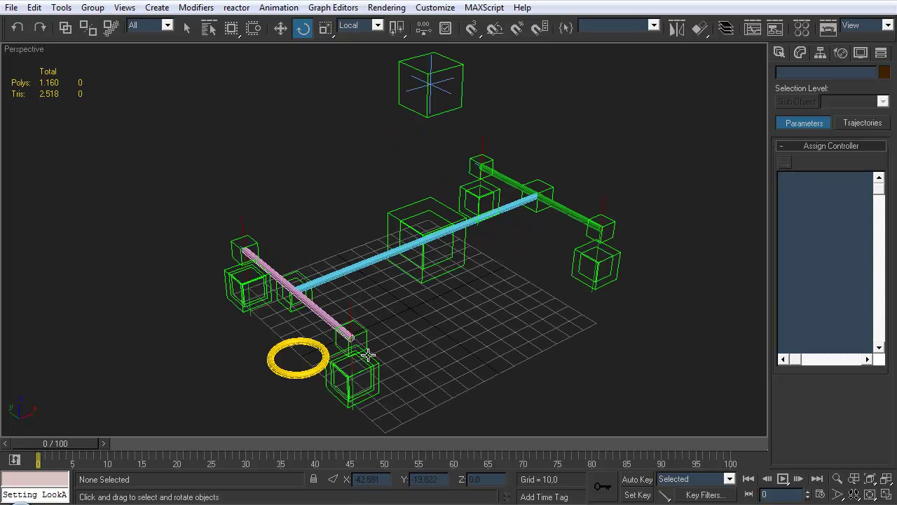
alt+middle_drag(385, 319, 464, 135)
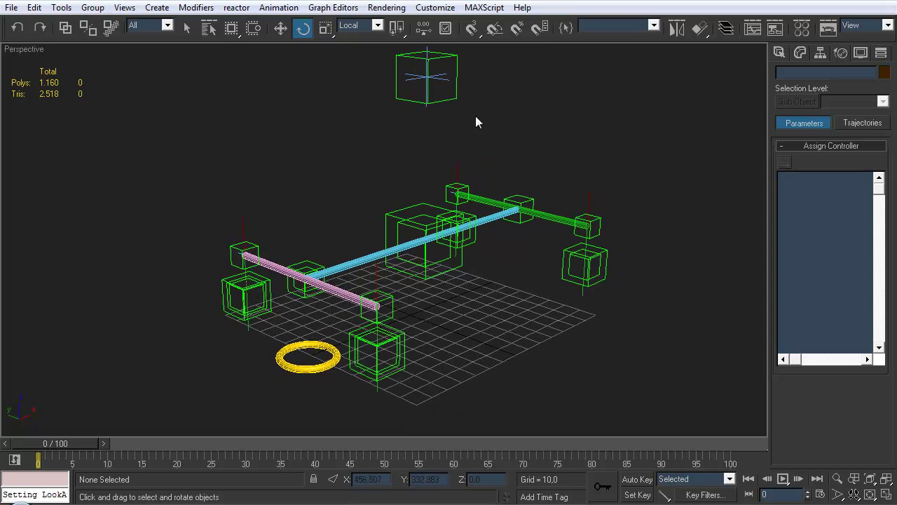
alt+middle_drag(468, 184, 245, 318)
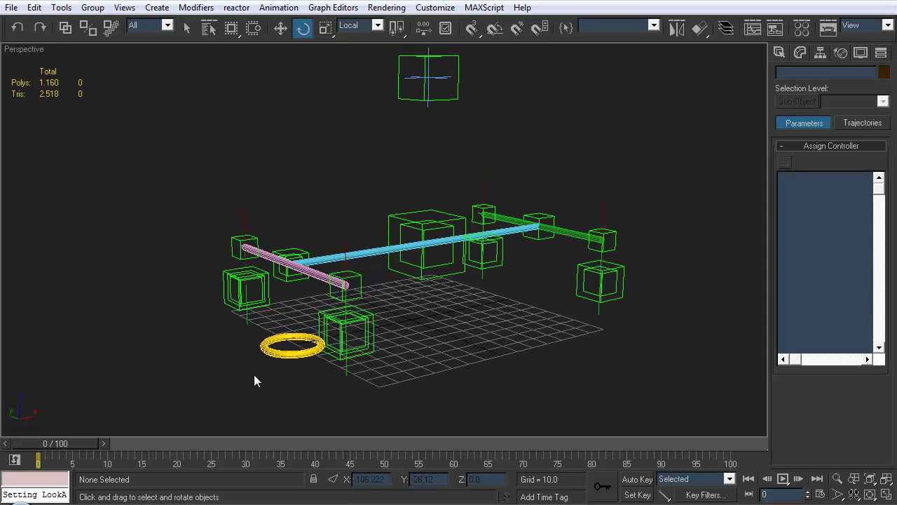
alt+middle_drag(428, 303, 477, 274)
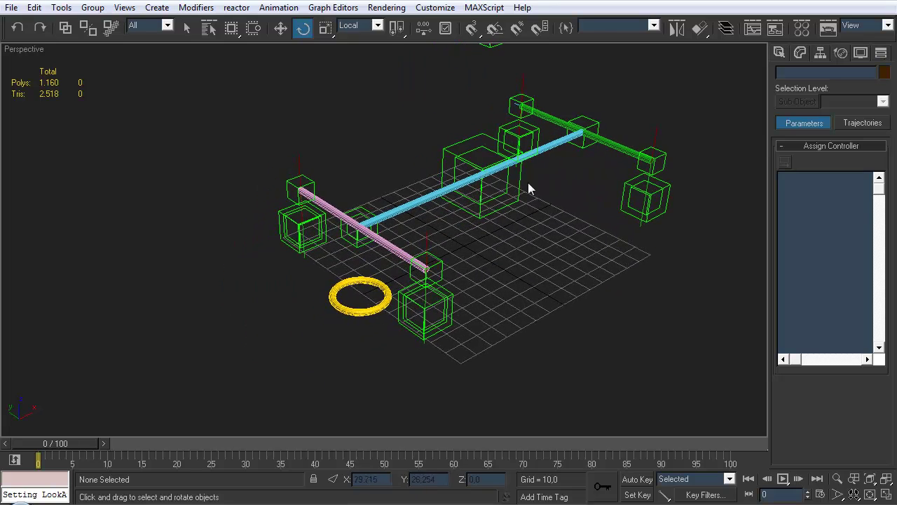
Create a dummy helper in front of the car rig's front axle and name it Dummy_SteeringLeft_LooKAt.
click(781, 55)
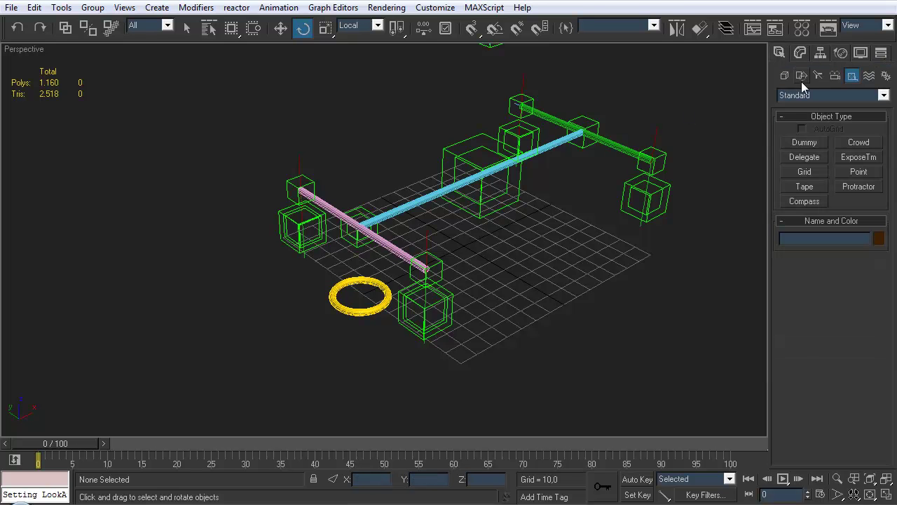
click(798, 142)
alt+middle_drag(487, 245, 439, 218)
scroll(440, 218, down, 3)
scroll(427, 309, up, 5)
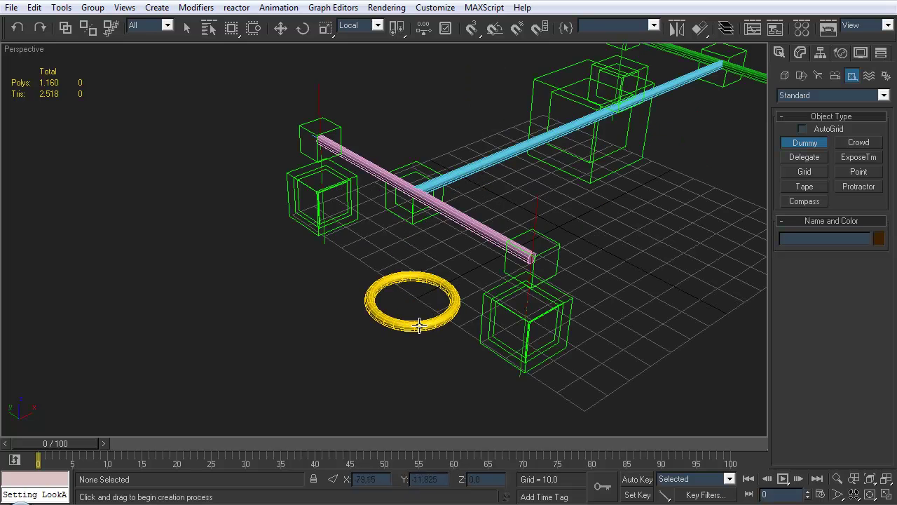
scroll(437, 288, down, 3)
alt+middle_drag(392, 286, 361, 321)
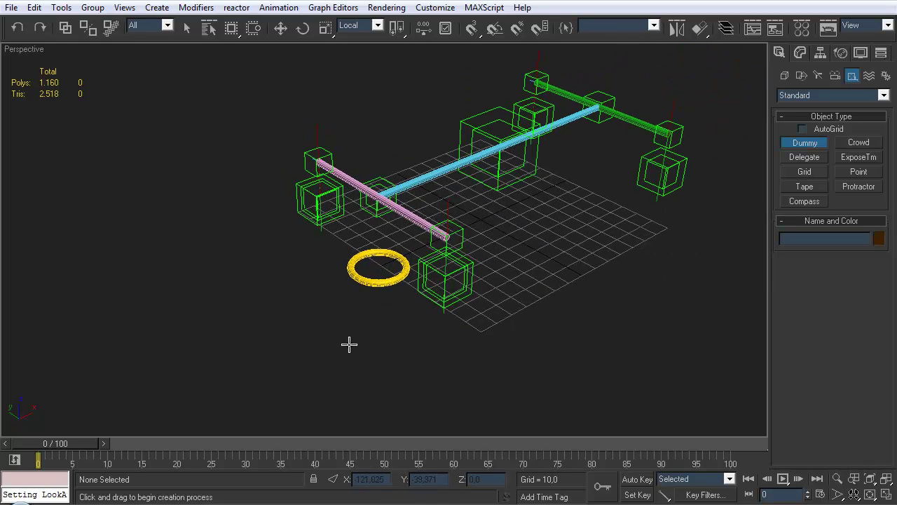
drag(348, 342, 355, 327)
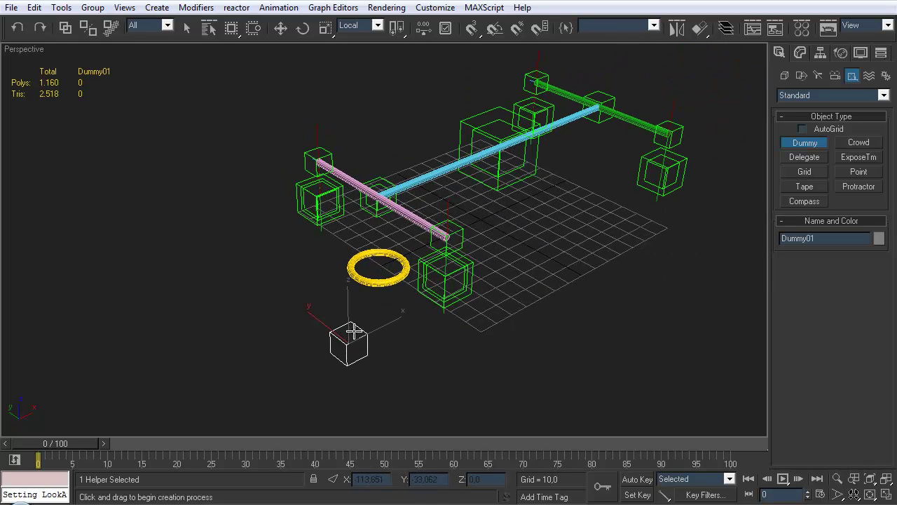
key(e)
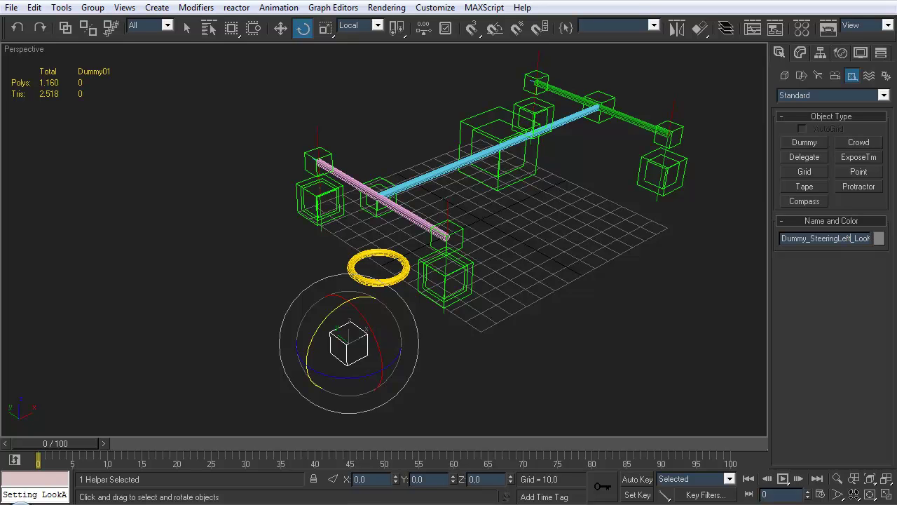
click(481, 365)
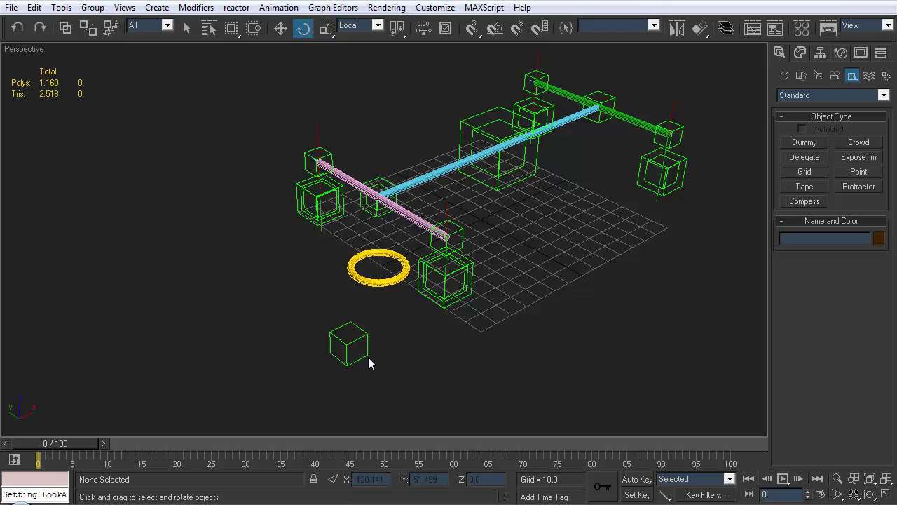
Move Dummy_SteeringLeft_LooKAt farther ahead along X and align its Y and Z position to the front-left wheel dummy.
click(350, 342)
middle_drag(388, 245, 353, 288)
key(w)
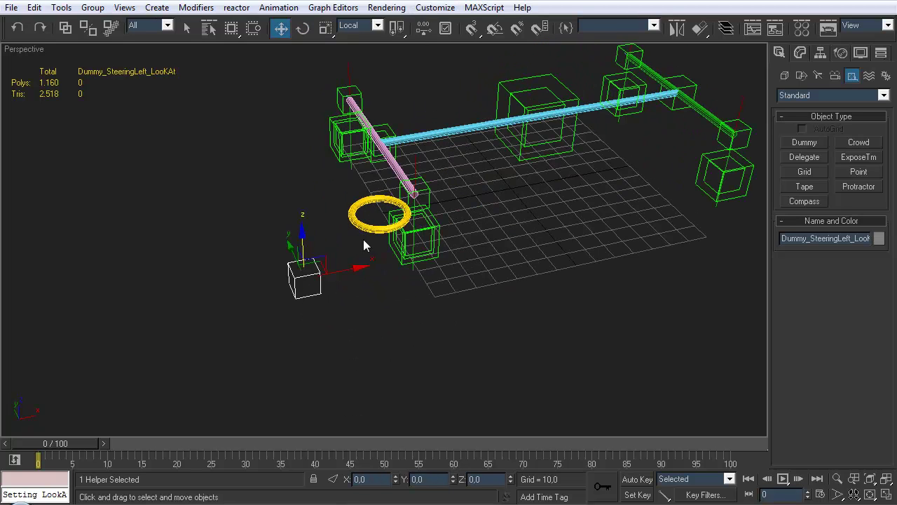
drag(352, 294, 265, 302)
alt+middle_drag(265, 303, 481, 158)
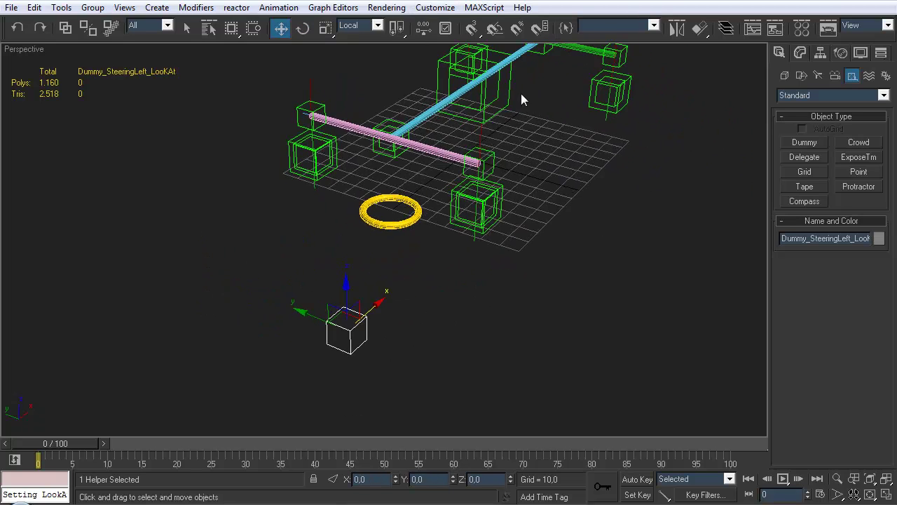
click(700, 27)
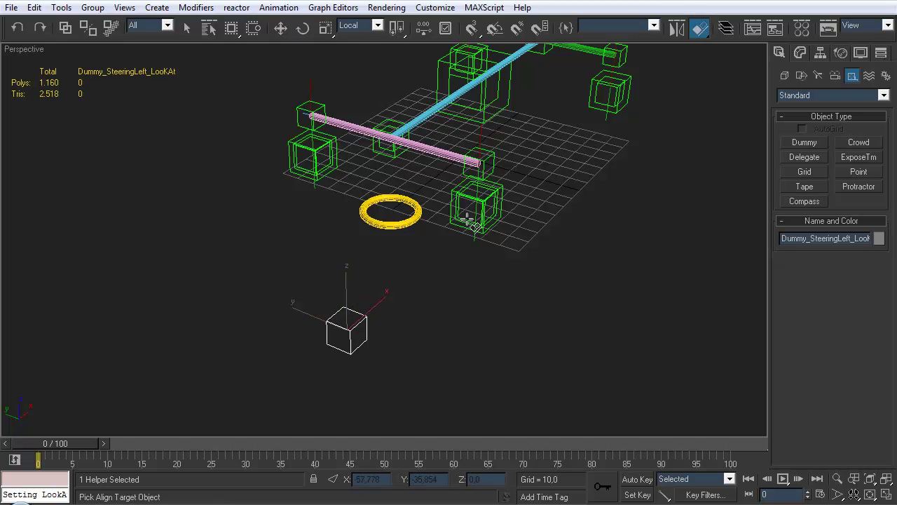
click(474, 217)
click(630, 254)
click(630, 254)
click(603, 255)
click(635, 461)
Clone the left steering target along Y as a copy named Dummy_SteeringRight_LooKAt.
alt+middle_drag(515, 294, 360, 306)
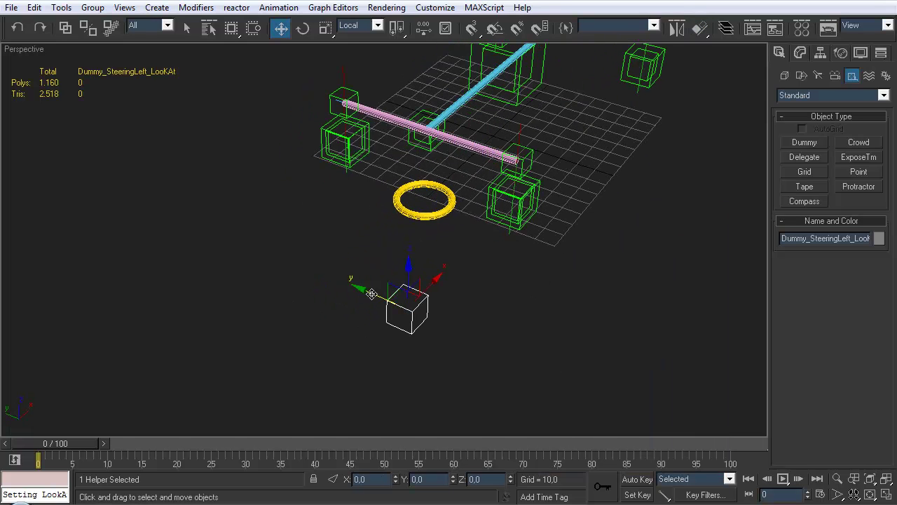
mouse_move(370, 294)
shift+mouse_down()
mouse_move(354, 298)
mouse_move(209, 229)
shift+mouse_up()
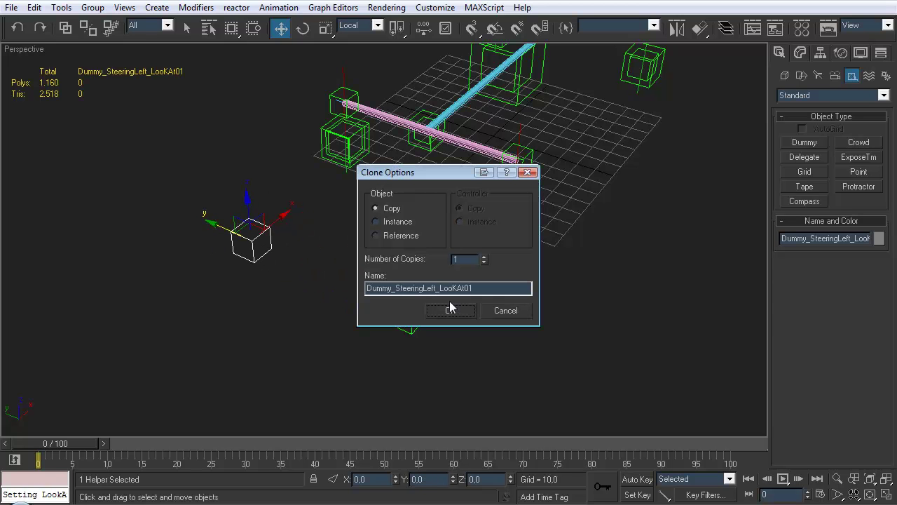
key(BackSpace)
key(BackSpace)
key(BackSpace)
key(BackSpace)
key(BackSpace)
key(BackSpace)
text(Right)
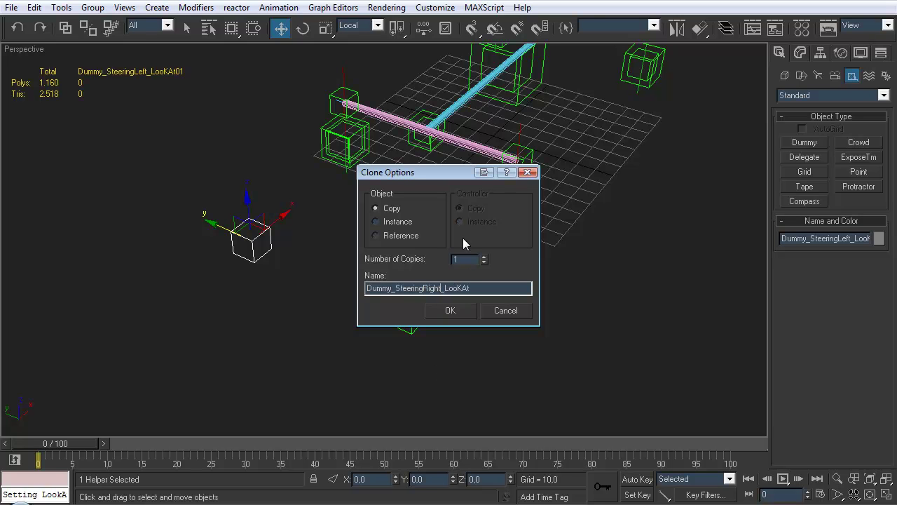
click(450, 310)
Align Dummy_SteeringRight_LooKAt to the front-right wheel dummy in Y and Z position, pivot point to pivot point.
click(699, 28)
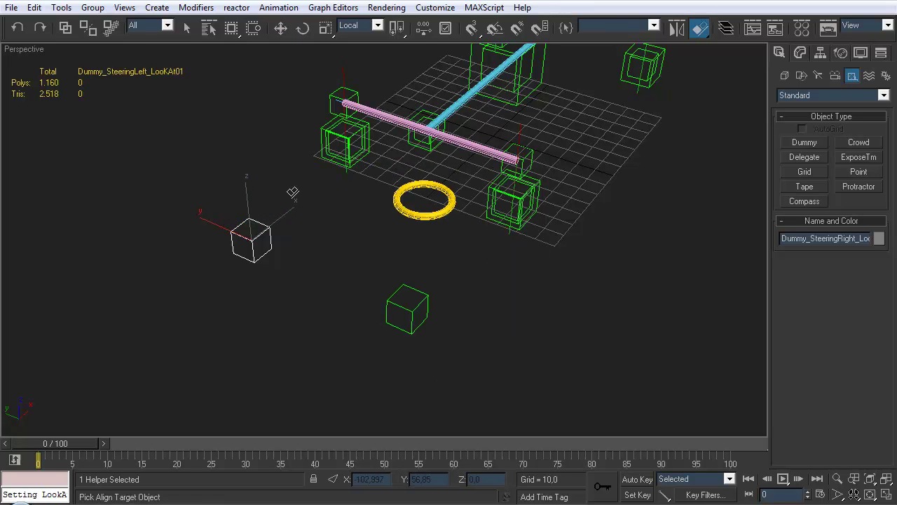
click(338, 156)
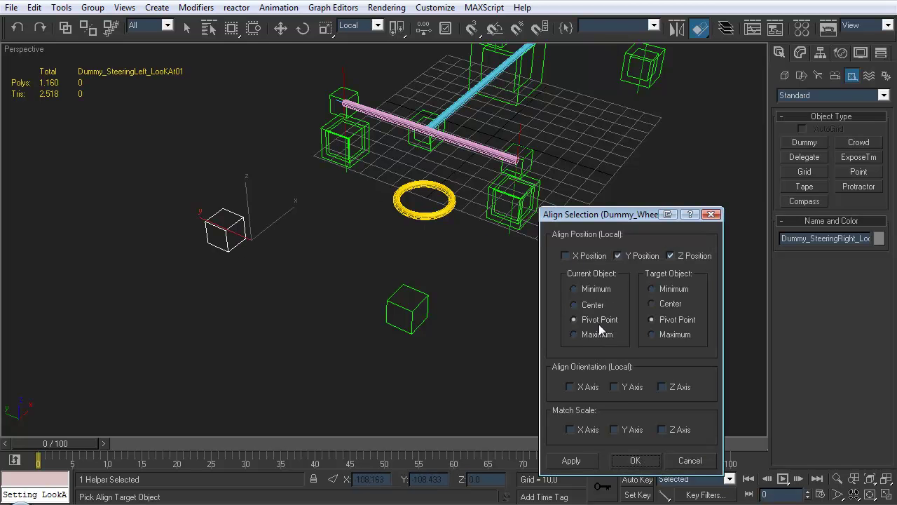
click(636, 461)
click(483, 332)
alt+middle_drag(398, 259, 382, 275)
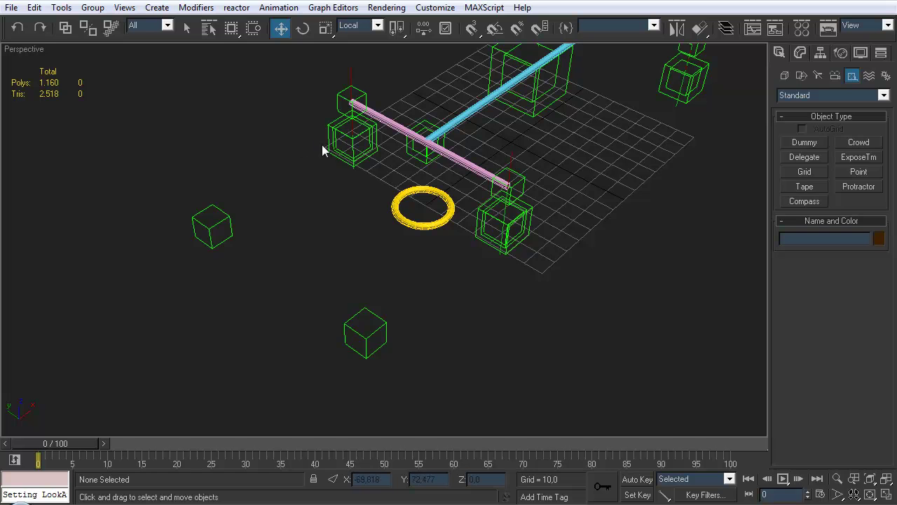
Give Dummy_SteeringHub_FR a LookAt constraint that targets Dummy_SteeringRight_LooKAt.
alt+middle_drag(312, 200, 335, 216)
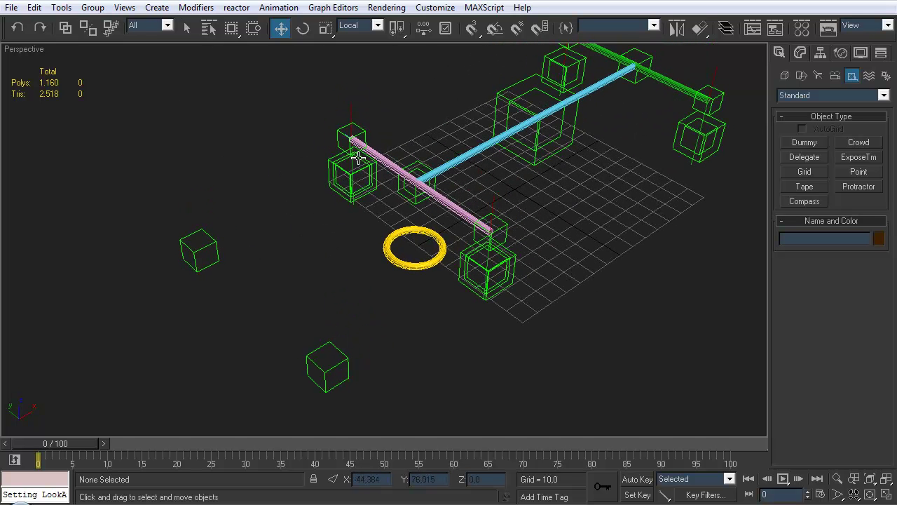
key(q)
alt+middle_drag(331, 205, 362, 160)
click(338, 186)
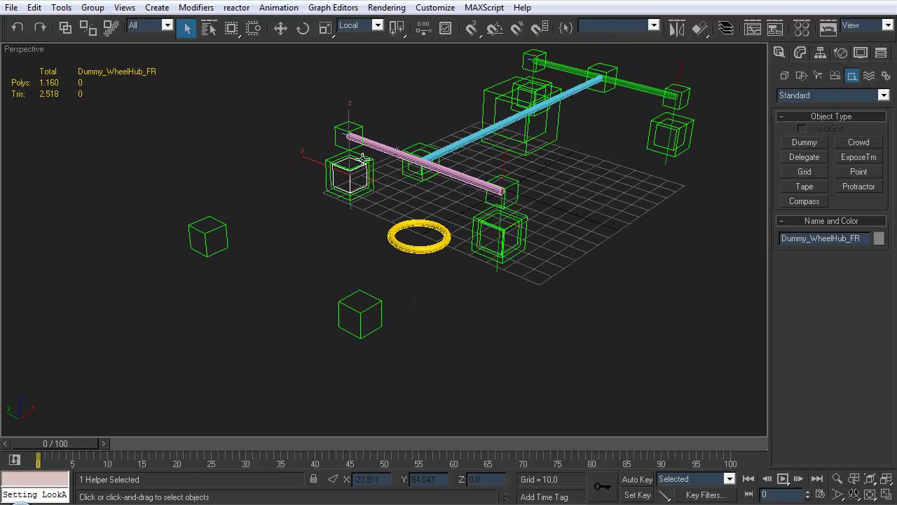
click(336, 192)
alt+middle_drag(507, 206, 459, 201)
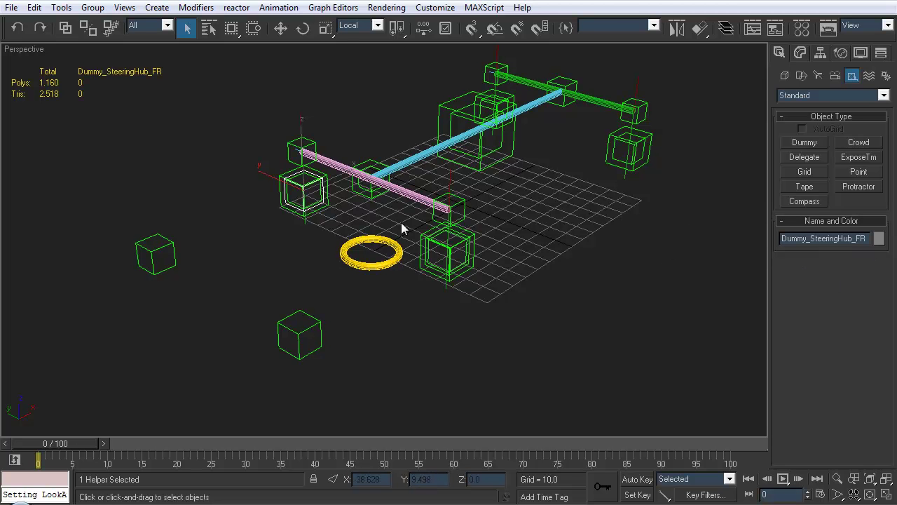
alt+middle_drag(519, 232, 401, 217)
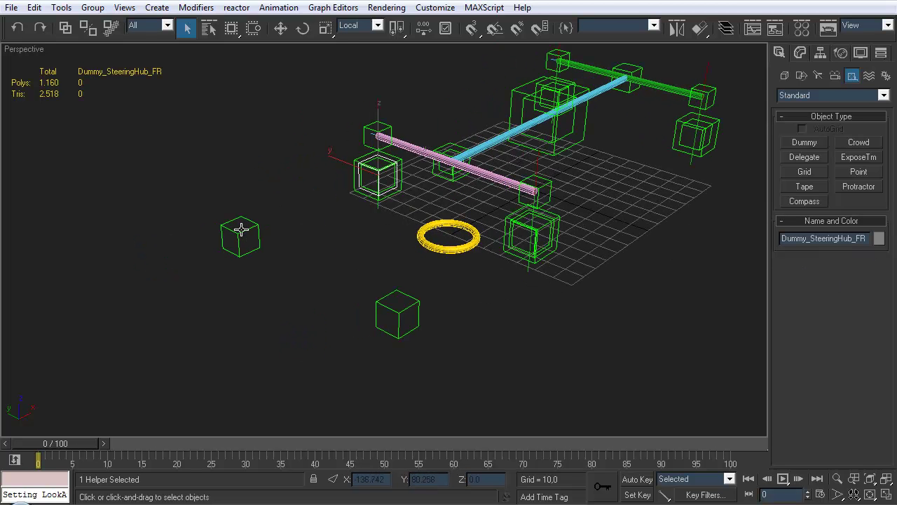
click(278, 8)
mouse_move(175, 45)
click(354, 139)
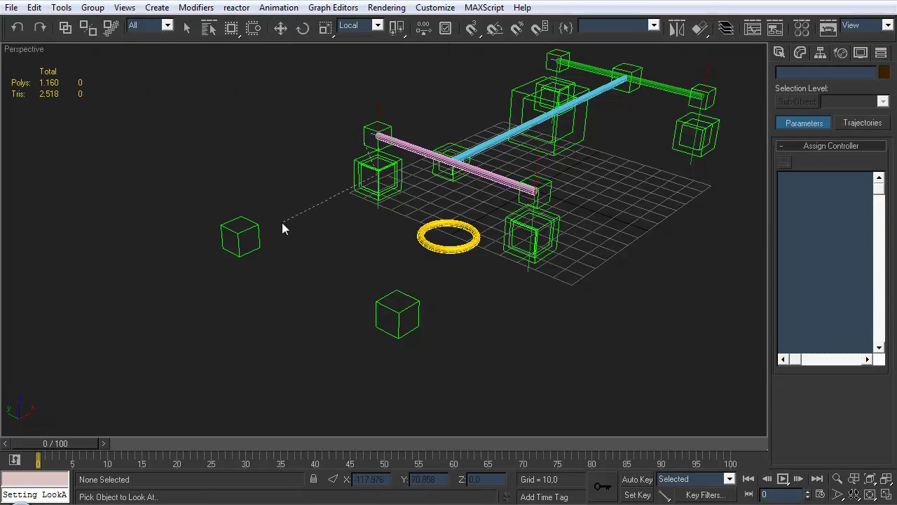
click(246, 229)
Give Dummy_SteeringHub_FL a LookAt constraint that targets Dummy_SteeringLeft_LooKAt.
click(518, 254)
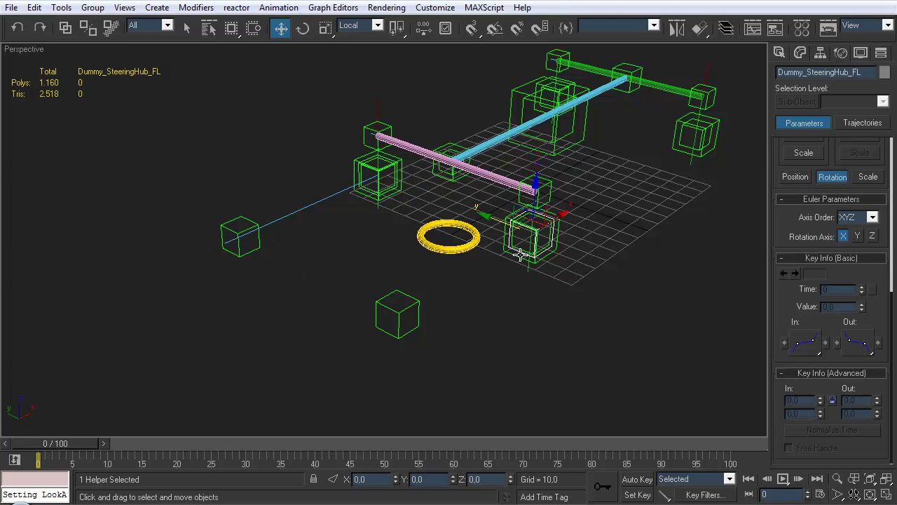
click(278, 8)
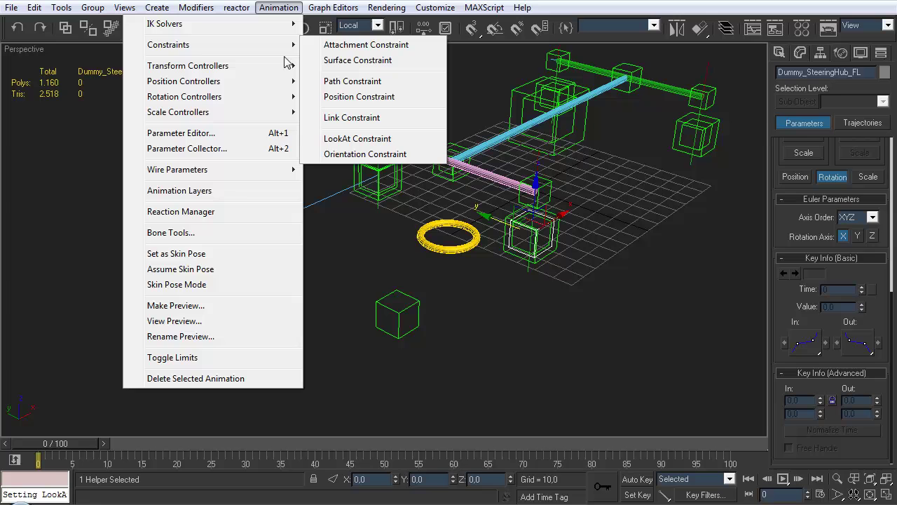
click(358, 138)
click(405, 294)
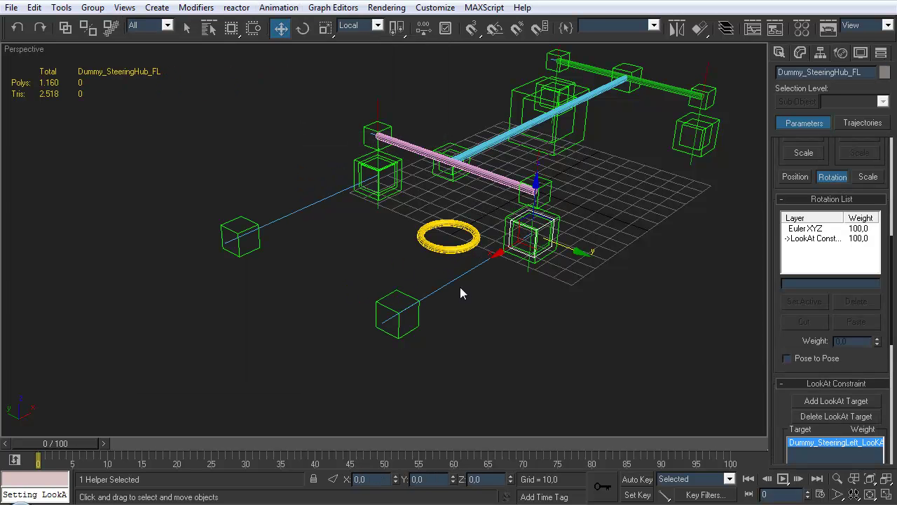
key(q)
click(470, 328)
Try moving both steering target dummies sideways along Y to test how the steering hubs follow.
alt+middle_drag(443, 335, 502, 380)
drag(302, 181, 303, 181)
ctrl+click(433, 321)
key(w)
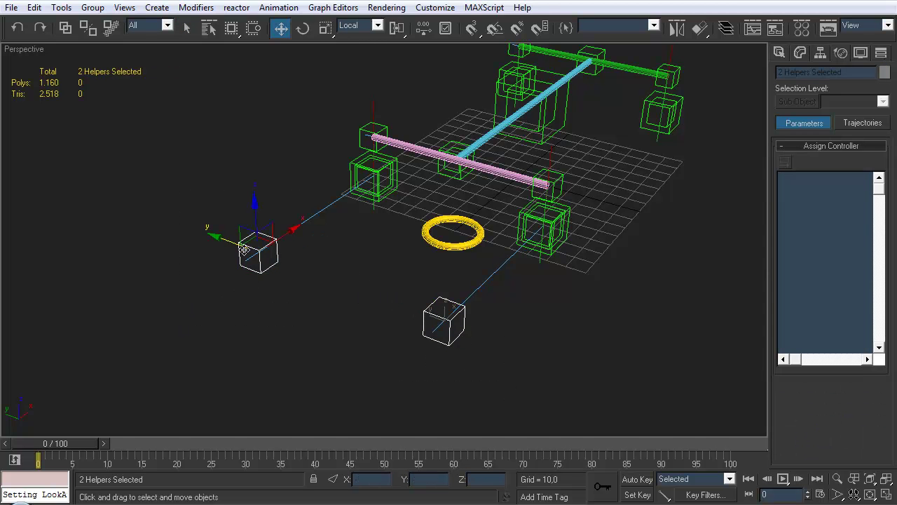
mouse_move(222, 239)
mouse_down()
mouse_move(324, 276)
mouse_move(161, 199)
mouse_move(380, 296)
mouse_move(167, 215)
mouse_move(359, 287)
mouse_move(225, 250)
mouse_up()
click(371, 246)
alt+middle_drag(370, 246, 398, 210)
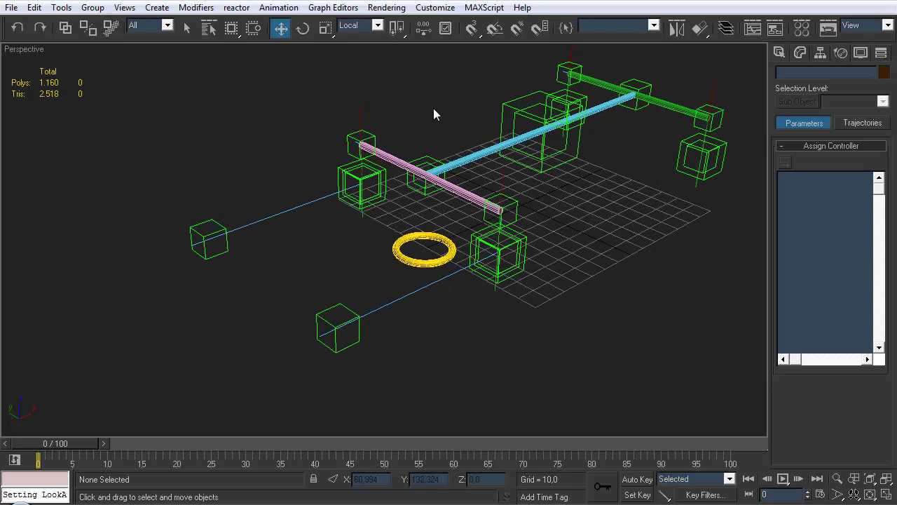
Unhide the Mesh layer to show the car model together with the rig.
click(726, 31)
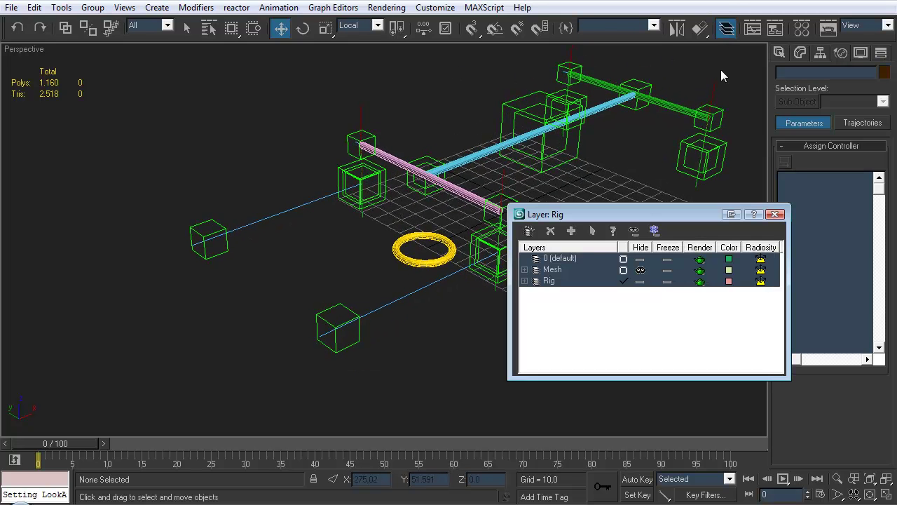
click(642, 271)
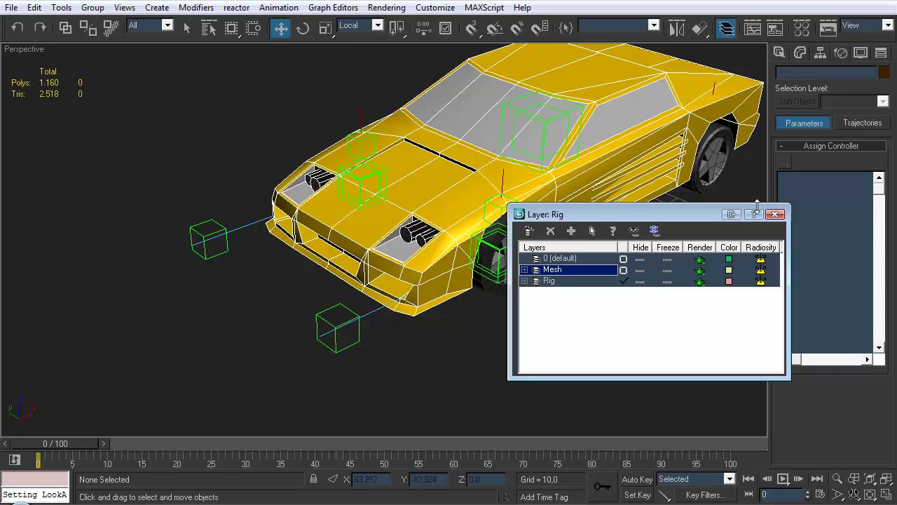
click(775, 214)
Enable Keep Initial Offset in the LookAt constraint of Dummy_SteeringHub_FL.
scroll(598, 223, up, 10)
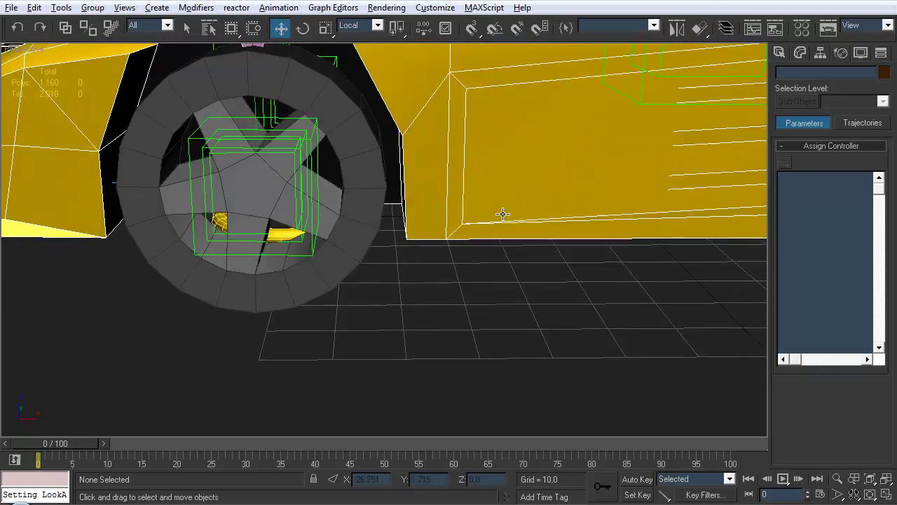
scroll(503, 214, down, 4)
alt+middle_drag(519, 206, 528, 270)
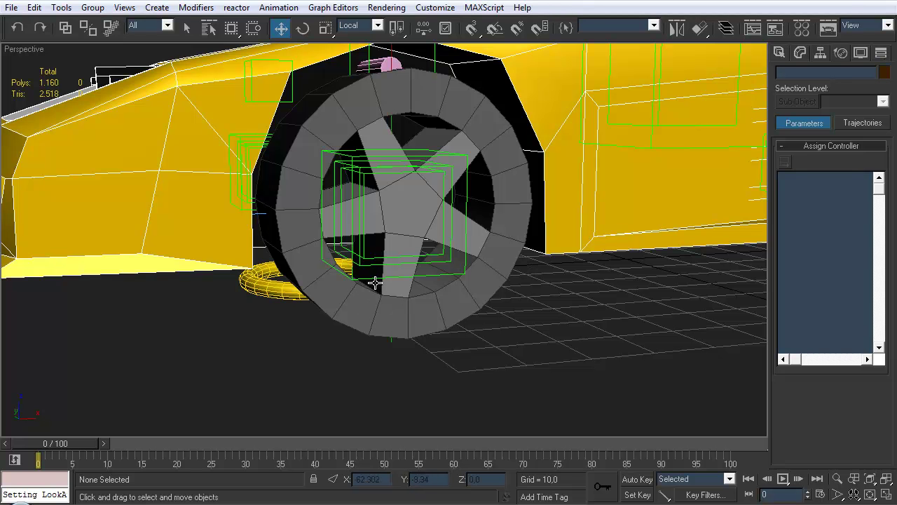
alt+middle_drag(387, 289, 400, 274)
click(398, 286)
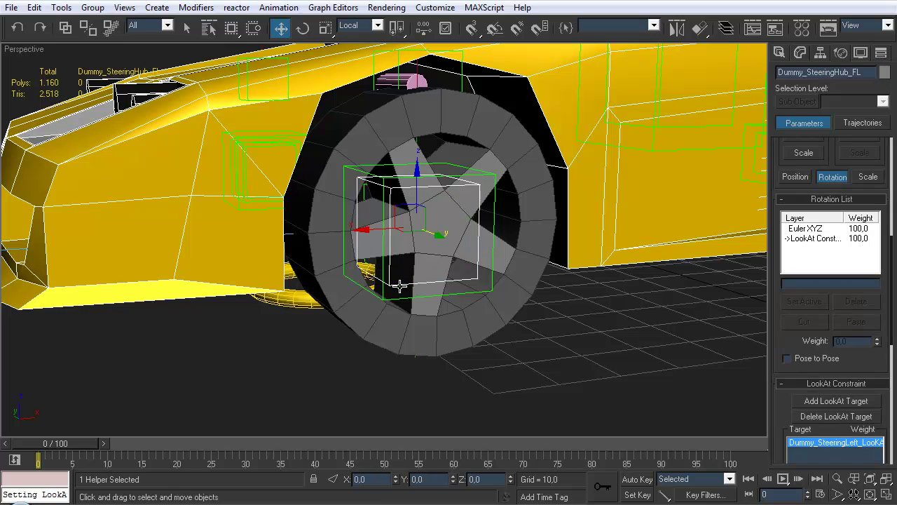
scroll(785, 438, down, 6)
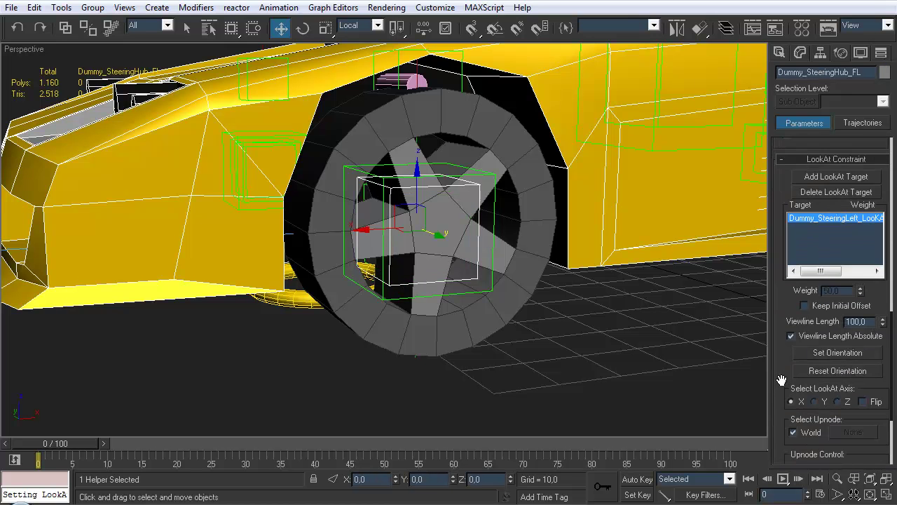
scroll(778, 344, down, 2)
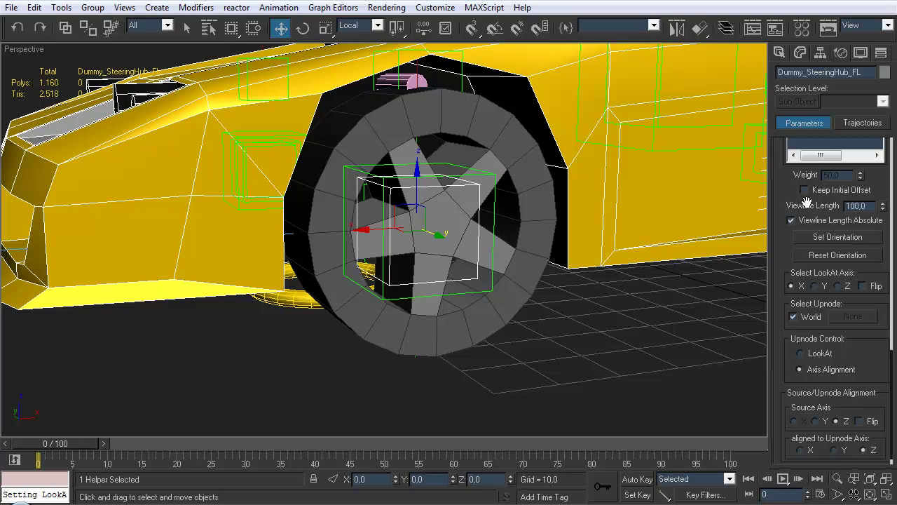
click(804, 190)
click(510, 381)
Enable Keep Initial Offset in the LookAt constraint of Dummy_SteeringHub_FR.
alt+middle_drag(483, 316, 405, 281)
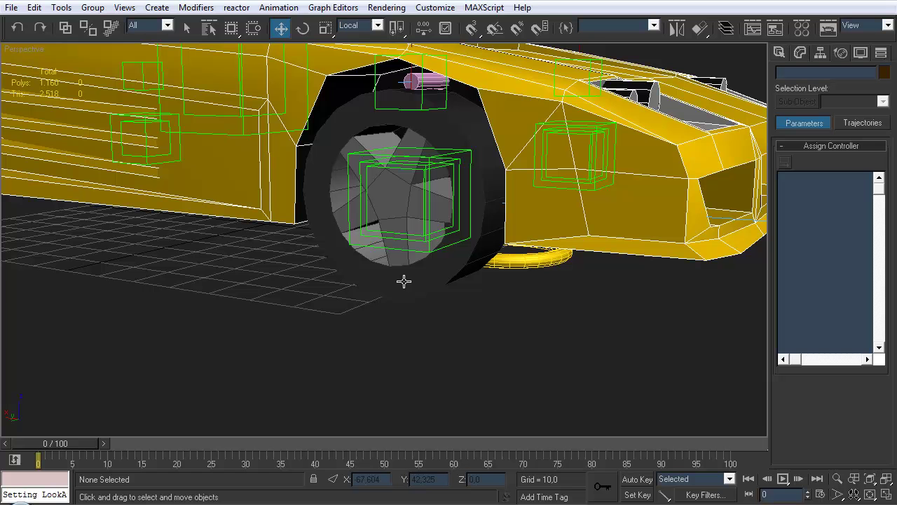
click(406, 243)
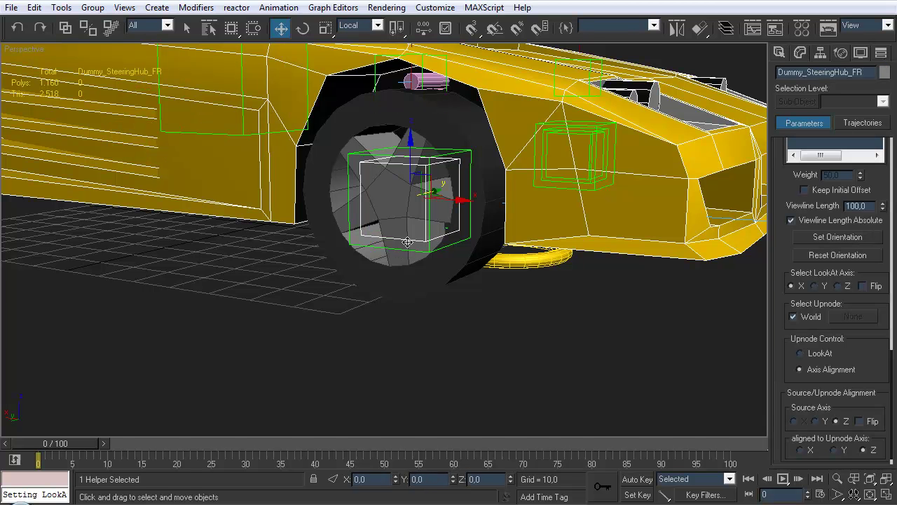
click(836, 192)
click(536, 342)
Select both steering target dummies and try moving them sideways to test the steering of the car's front wheels.
alt+middle_drag(481, 178, 386, 433)
scroll(420, 211, down, 8)
click(334, 382)
ctrl+click(176, 293)
alt+middle_drag(176, 293, 263, 330)
drag(267, 324, 299, 317)
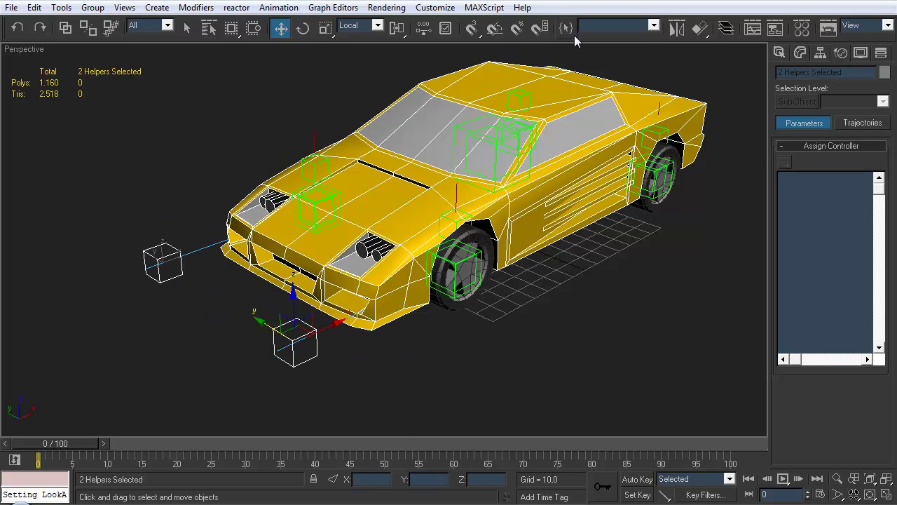
Hide the Mesh layer and clear the selection so that only the car rig is displayed.
click(727, 28)
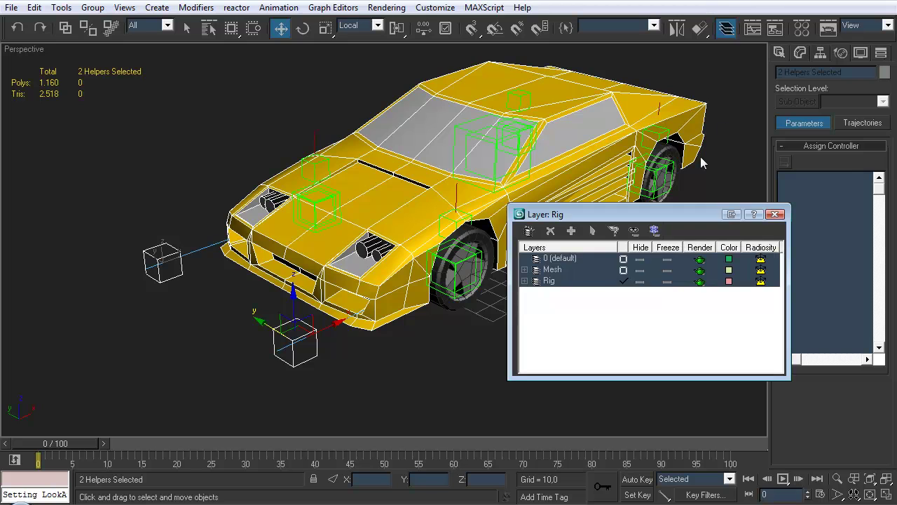
click(640, 271)
click(776, 214)
middle_drag(496, 243, 363, 276)
scroll(426, 246, down, 3)
drag(377, 274, 342, 280)
click(355, 339)
alt+middle_drag(365, 330, 463, 280)
scroll(412, 307, up, 3)
Draw a circle spline on the ground between the two steering target dummies.
click(800, 52)
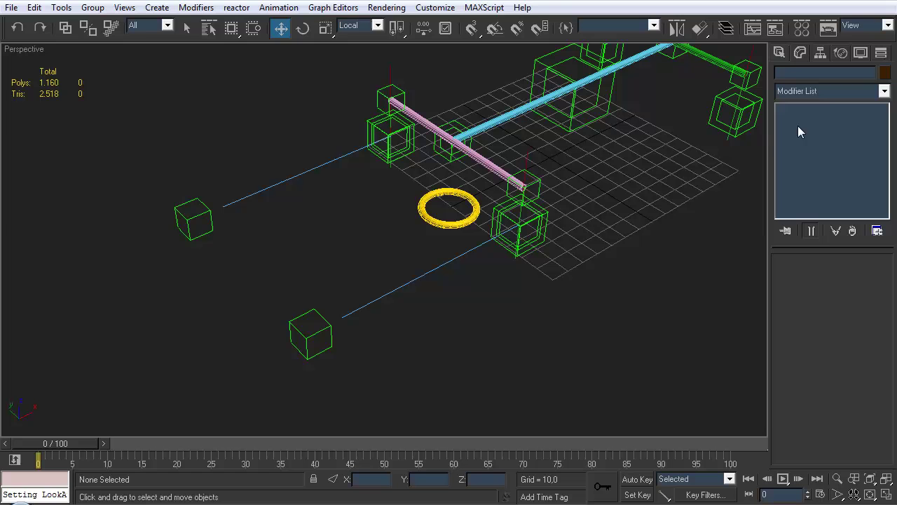
click(782, 51)
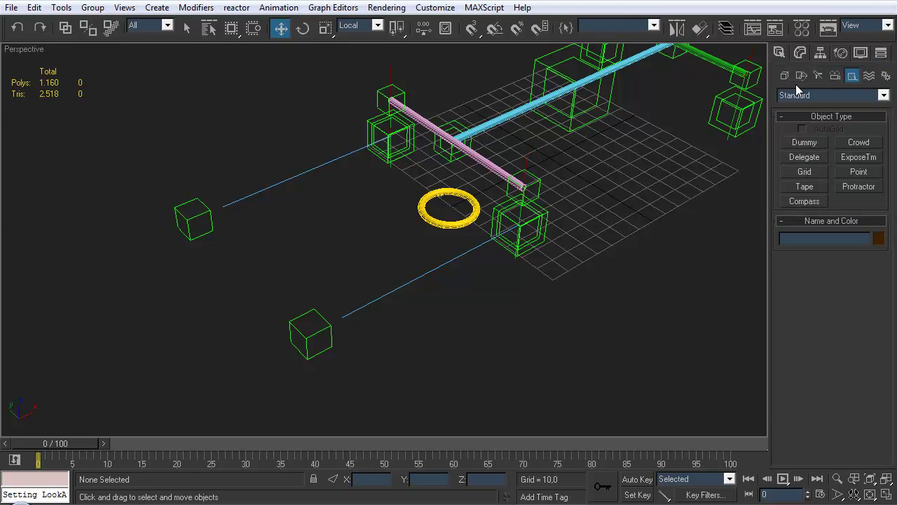
click(801, 75)
click(805, 153)
click(812, 169)
alt+middle_drag(425, 230, 360, 294)
drag(346, 319, 380, 321)
right_click(450, 273)
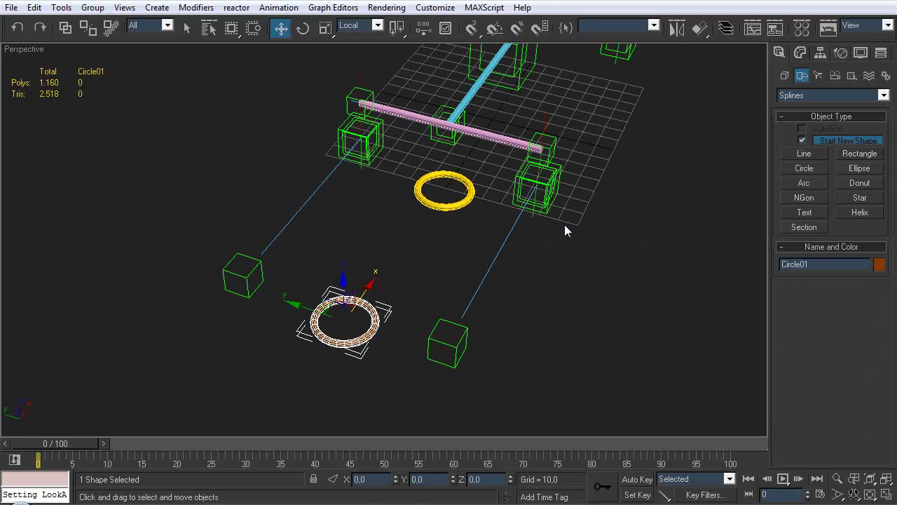
Set the new circle's object colour to orange.
click(879, 265)
click(322, 282)
click(519, 328)
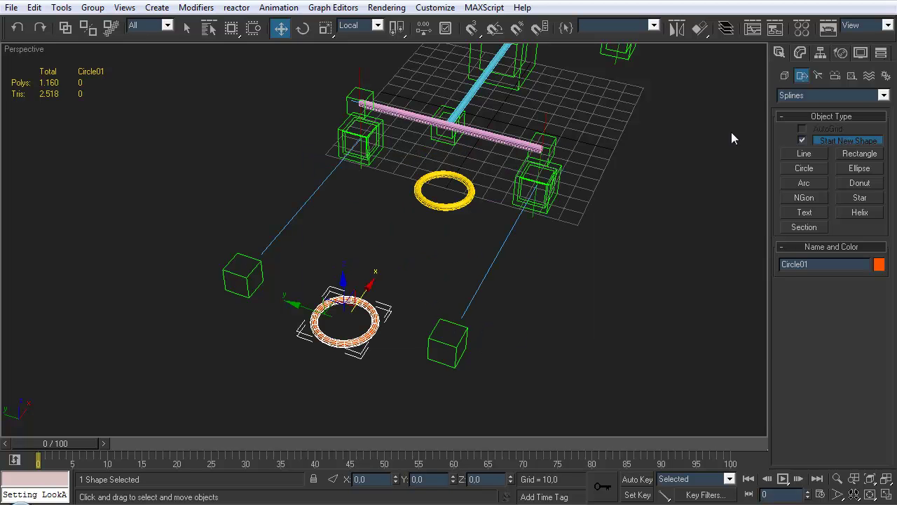
Convert the orange circle to an Editable Spline.
click(800, 53)
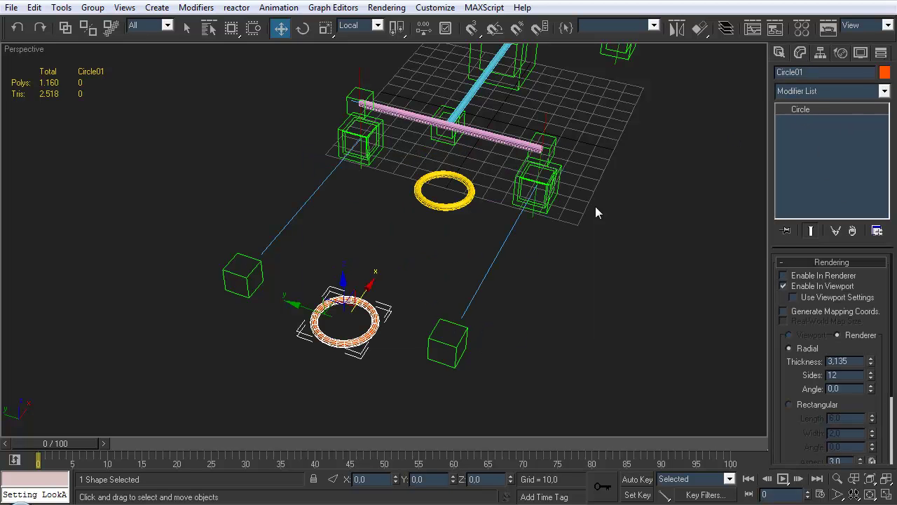
right_click(806, 110)
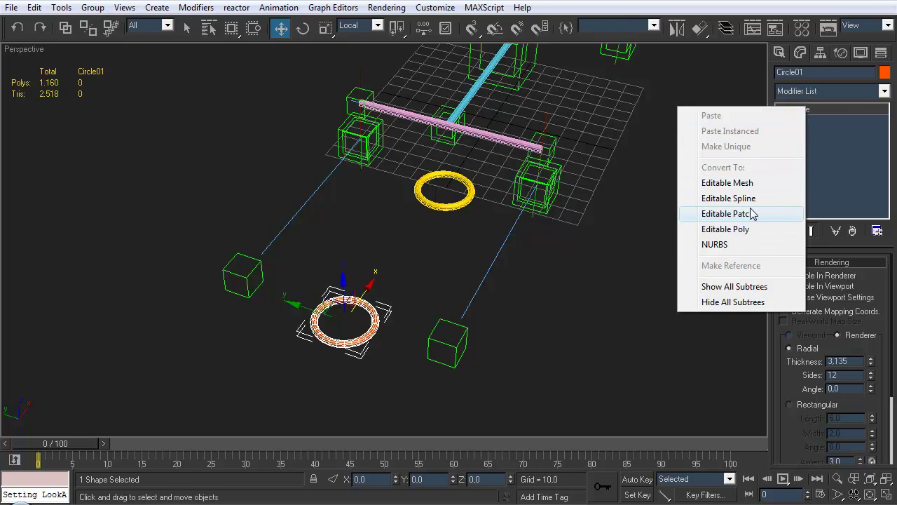
click(750, 198)
Scale the circle's spline sub-object along the car's width into a long ellipse reaching towards both steering target dummies.
click(783, 109)
click(809, 121)
click(809, 143)
click(342, 342)
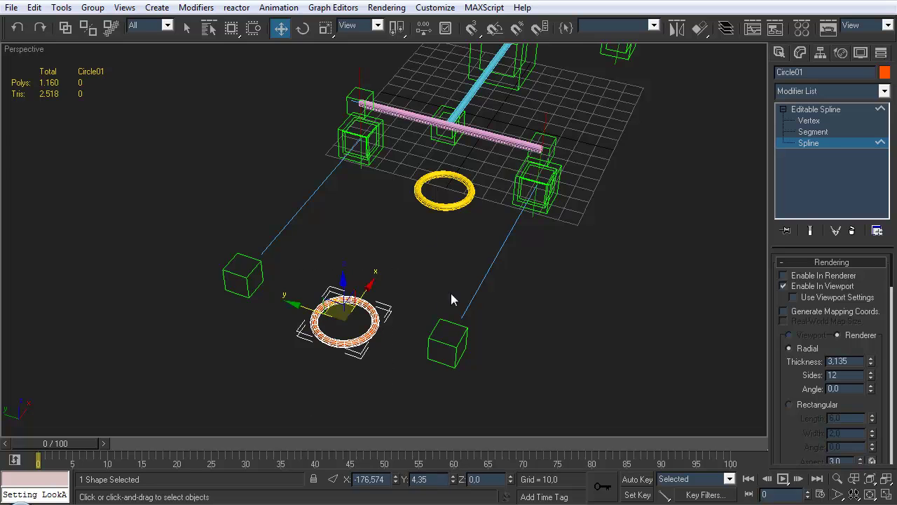
key(r)
middle_drag(420, 293, 398, 335)
drag(392, 356, 487, 381)
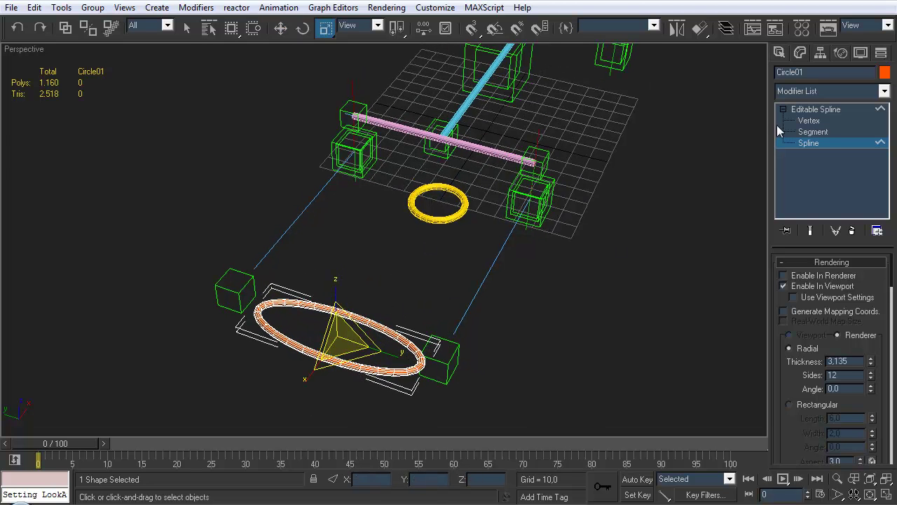
Switch the reference coordinate system to View and centre the orange ellipse across the car by setting its Y position to 0.
click(780, 53)
alt+middle_drag(724, 116, 527, 382)
key(w)
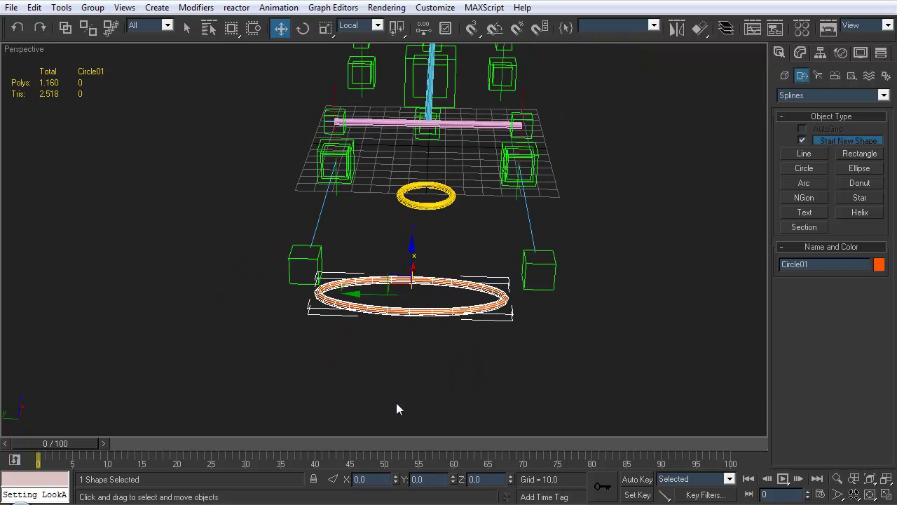
click(361, 25)
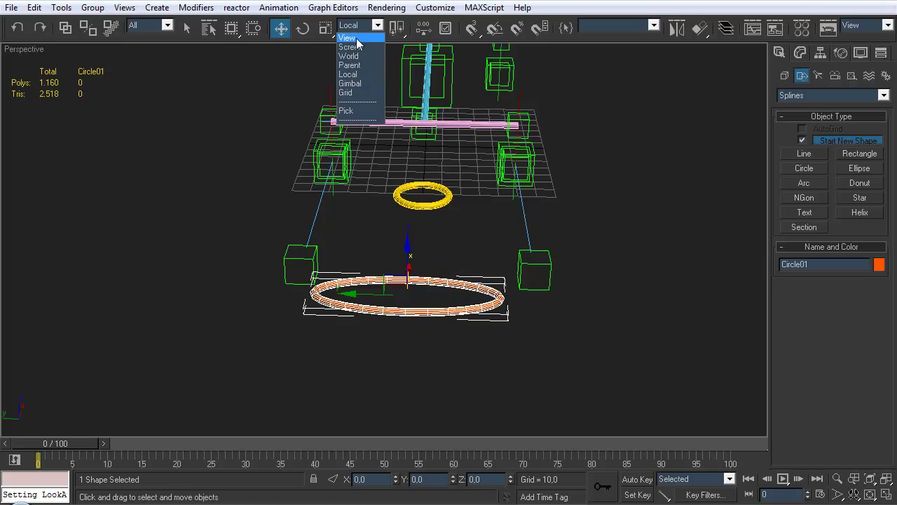
click(356, 40)
right_click(394, 482)
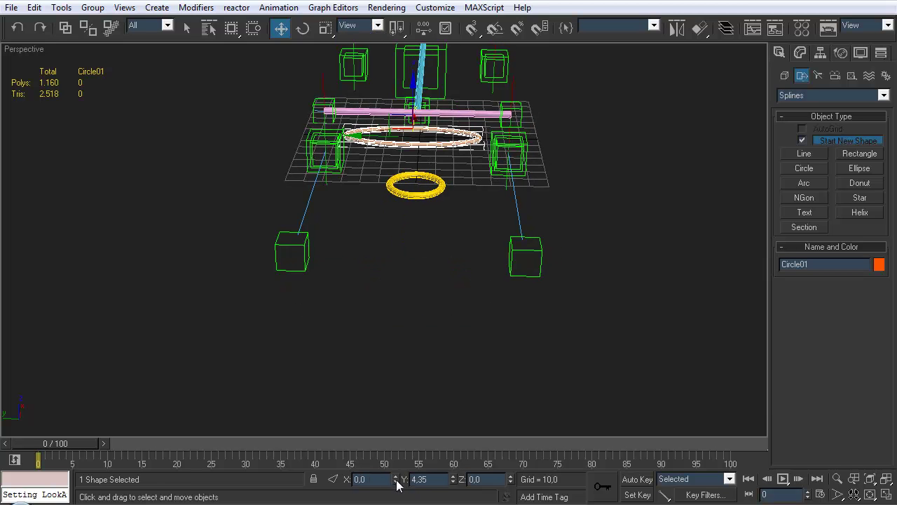
key(ctrl+z)
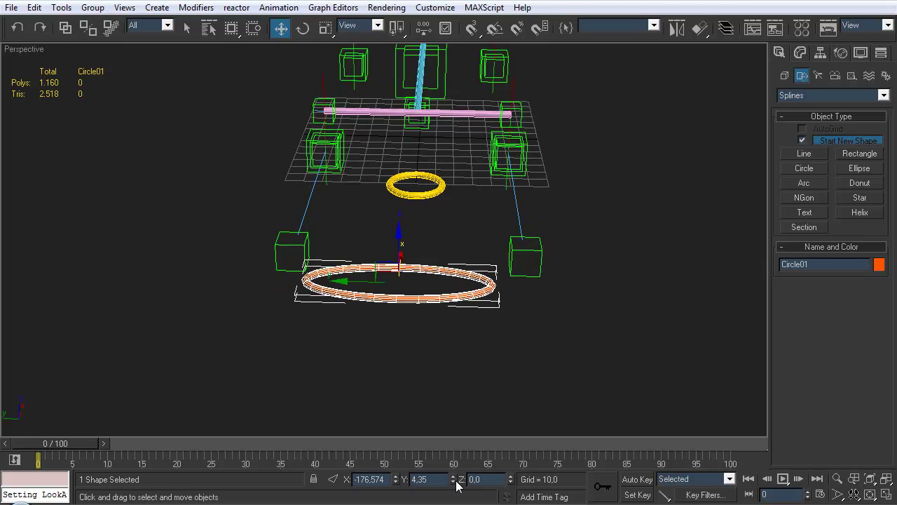
right_click(454, 481)
Align the orange ellipse to a steering target dummy in X position only, pivot point to pivot point.
alt+middle_drag(448, 304, 493, 83)
click(699, 28)
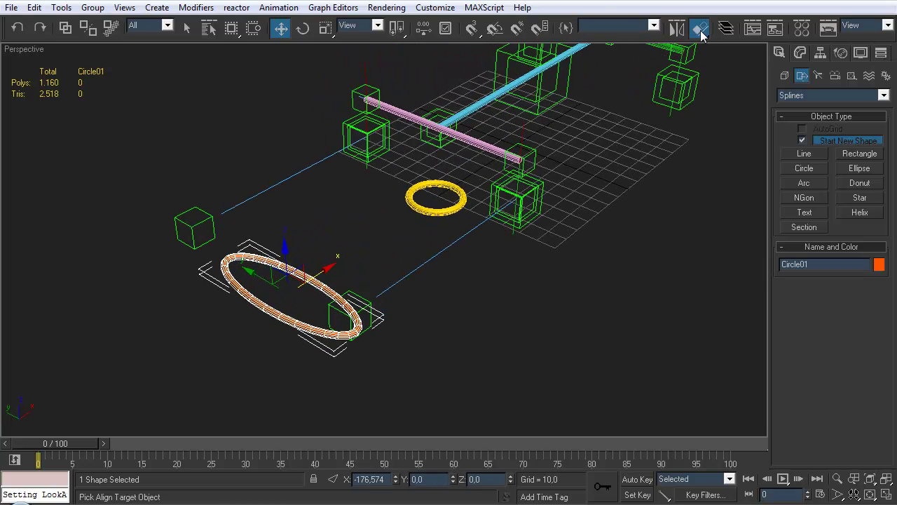
click(205, 243)
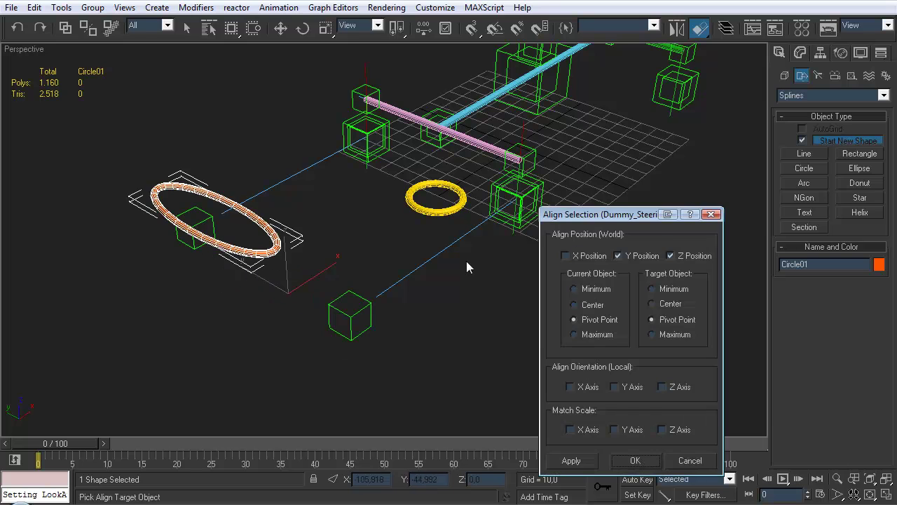
click(632, 253)
click(590, 258)
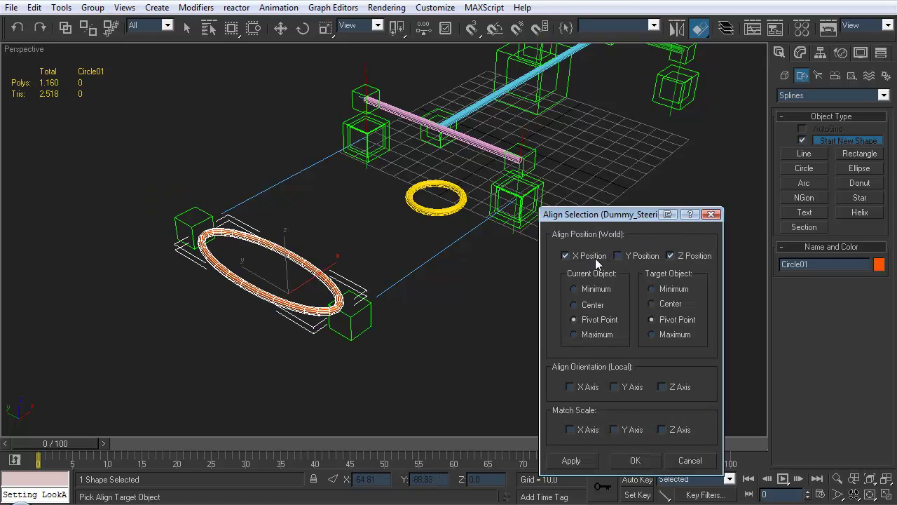
click(682, 255)
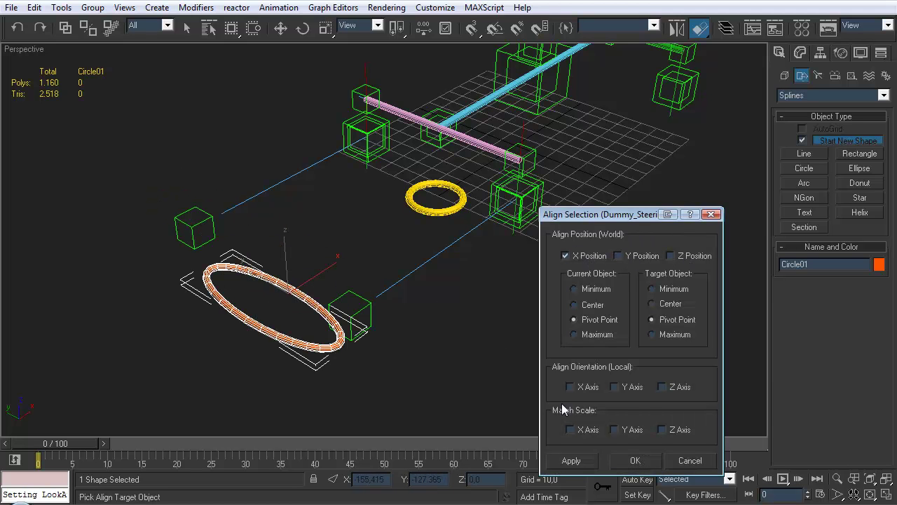
click(636, 460)
Give the orange ellipse a new object name and deselect it.
alt+middle_drag(449, 301, 294, 239)
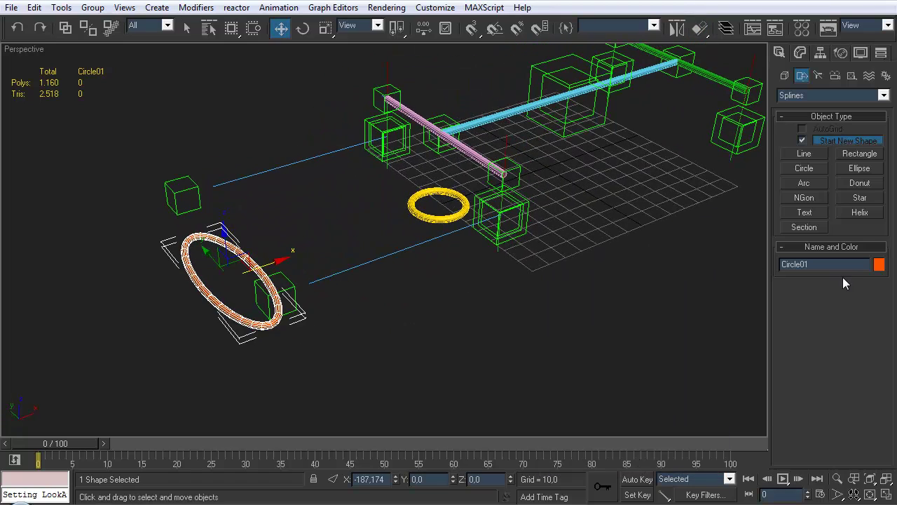
drag(831, 265, 727, 286)
text(S)
click(261, 227)
alt+middle_drag(302, 209, 345, 215)
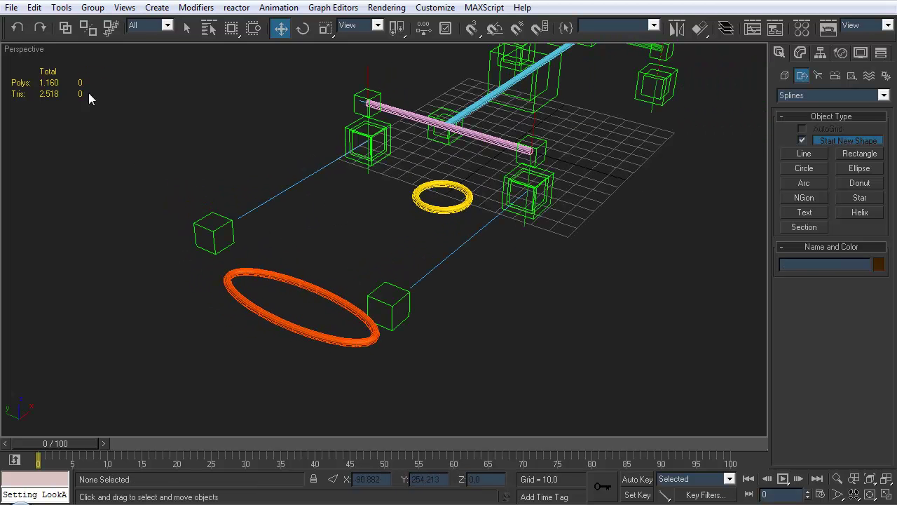
Link both steering target dummies to the orange ellipse as their parent.
click(65, 28)
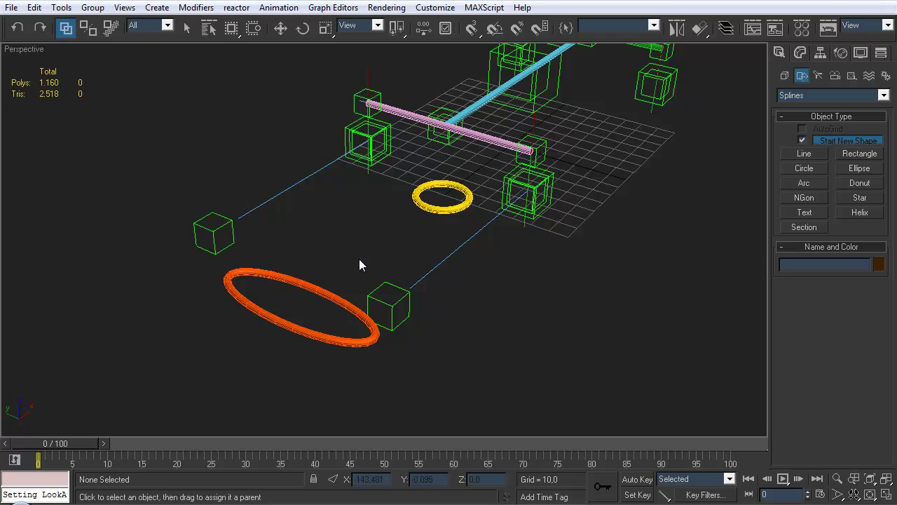
drag(136, 175, 233, 268)
ctrl+drag(372, 348, 365, 351)
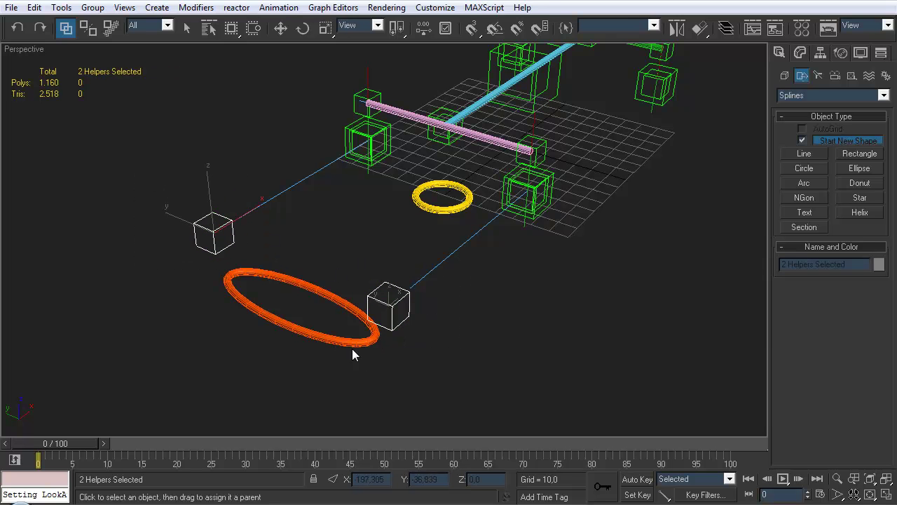
drag(374, 293, 265, 286)
click(336, 287)
Try moving the orange ellipse to test that the steering target dummies and front hubs follow it.
key(w)
click(313, 279)
drag(319, 298, 350, 308)
click(470, 318)
alt+middle_drag(421, 280, 363, 254)
scroll(453, 208, down, 3)
alt+middle_drag(453, 208, 453, 242)
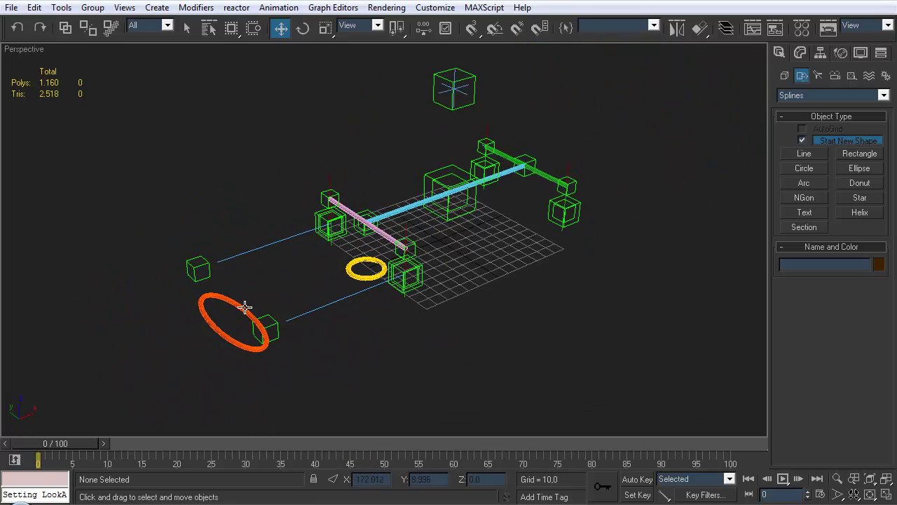
Try rotating the yellow SlidePivot circle to test the rig's response, and undo the rotation.
click(347, 271)
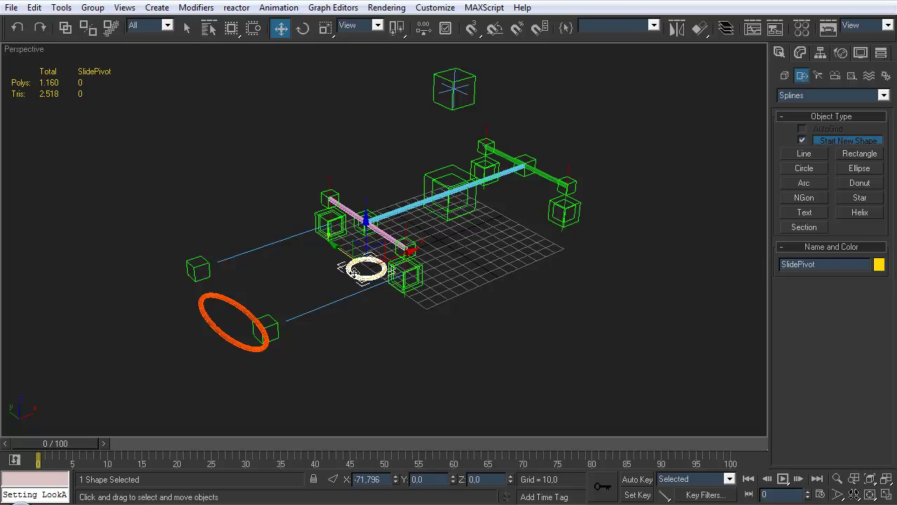
key(e)
drag(354, 272, 378, 282)
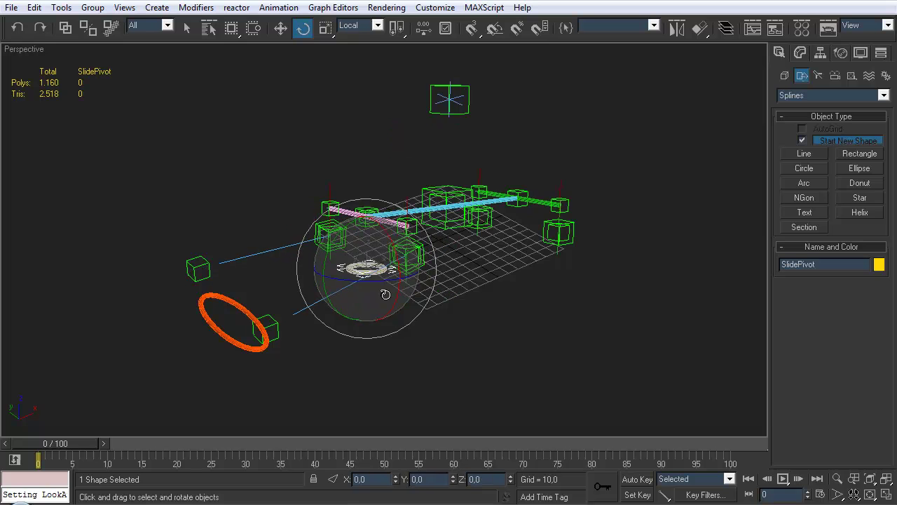
key(ctrl+z)
click(484, 325)
Draw a rectangle spline on the ground around the four wheel dummies and set its object colour to purple.
mouse_move(412, 250)
middle_down()
mouse_move(407, 258)
mouse_move(420, 264)
middle_up()
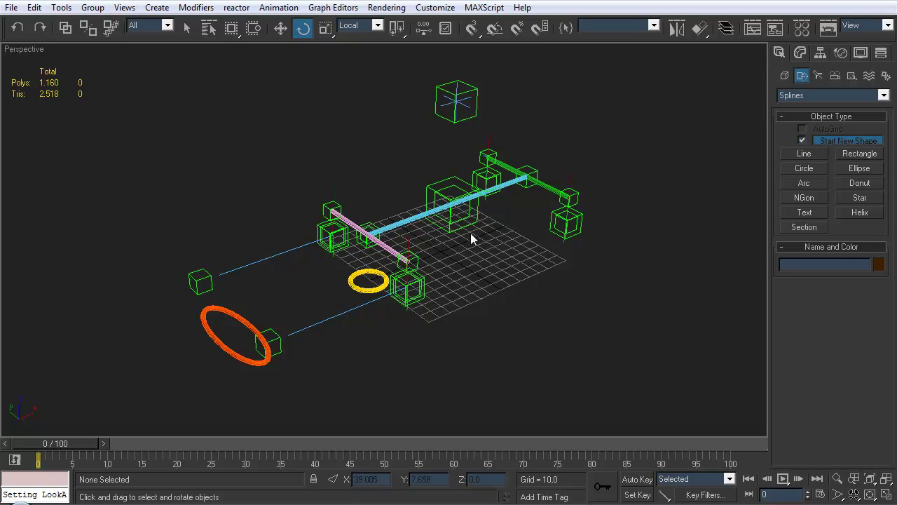
click(855, 154)
drag(313, 251, 606, 230)
key(e)
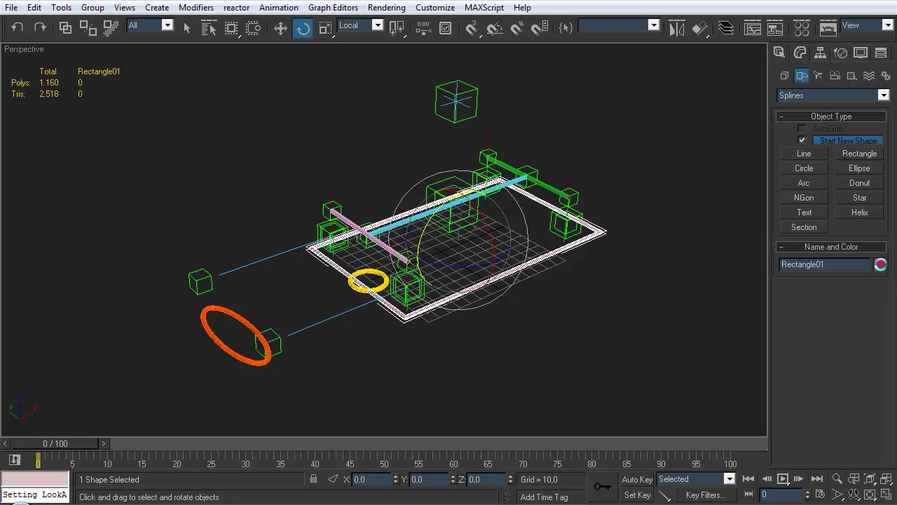
click(879, 265)
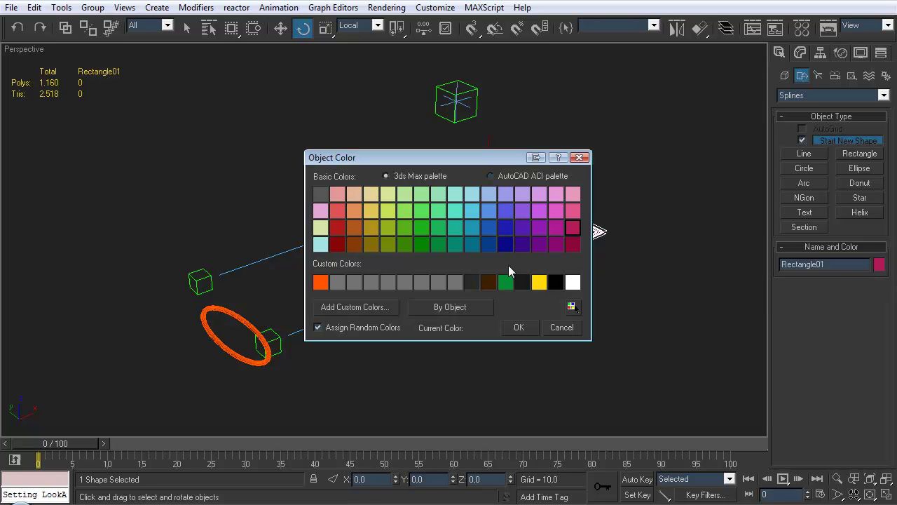
click(519, 328)
Increase the rectangle's radial rendering thickness to about 4.8.
click(800, 54)
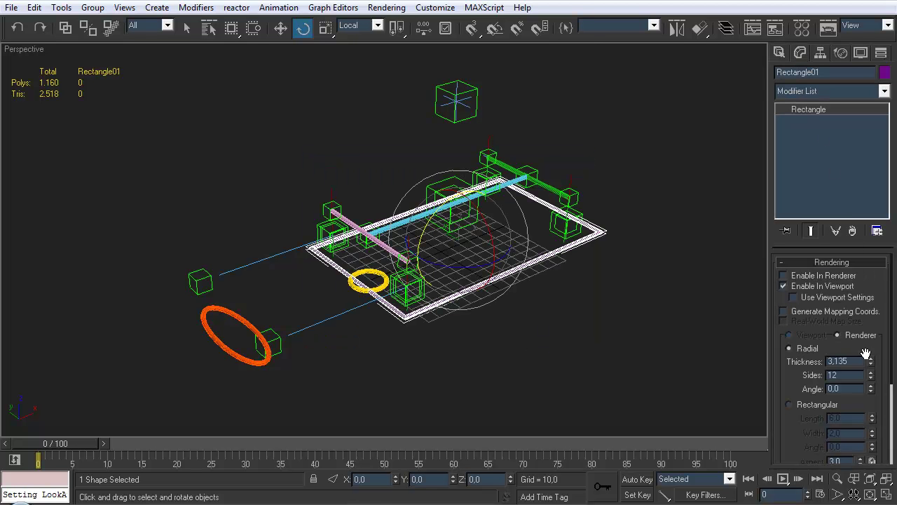
drag(873, 368, 872, 325)
scroll(534, 239, up, 4)
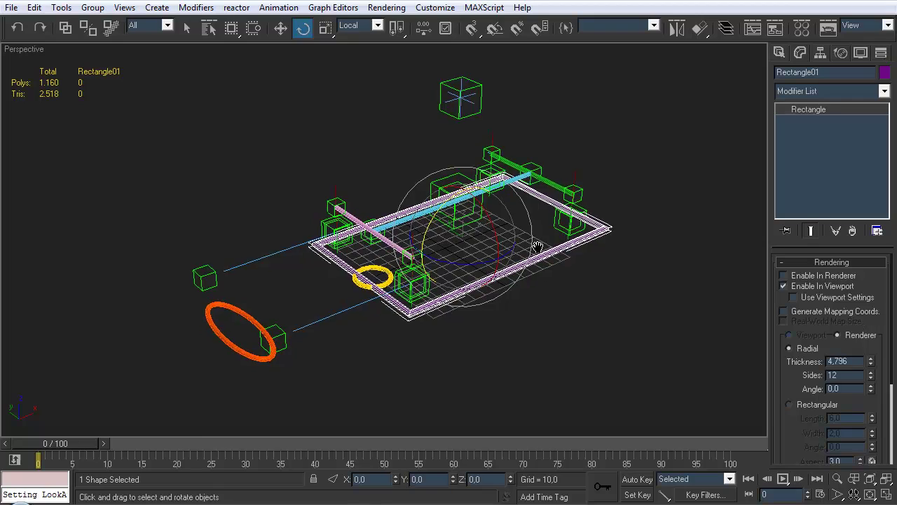
Align the purple rectangle to the central body dummy in X and Y position, pivot point to pivot point.
key(w)
alt+middle_drag(528, 236, 425, 253)
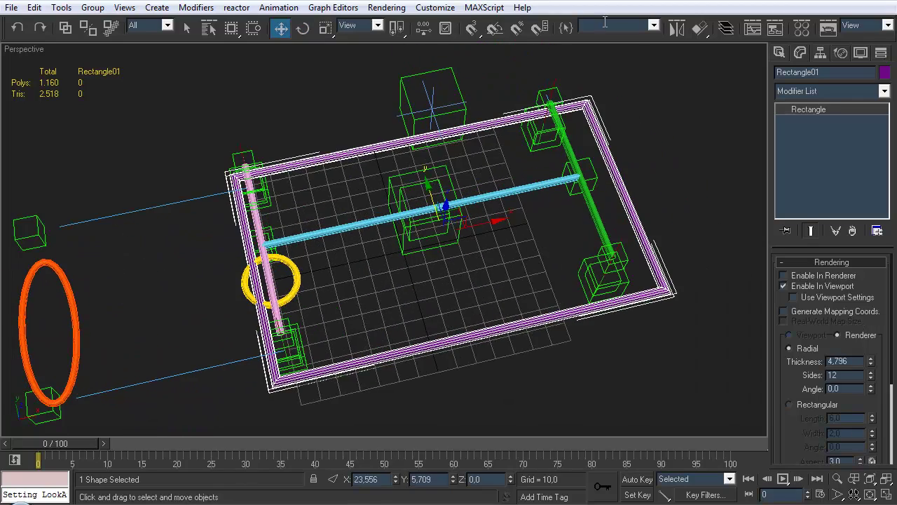
click(699, 29)
click(456, 265)
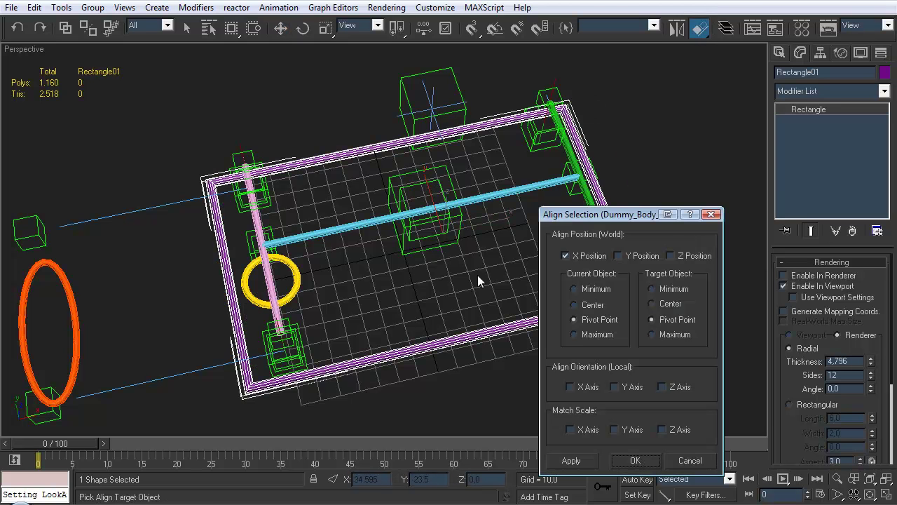
click(642, 255)
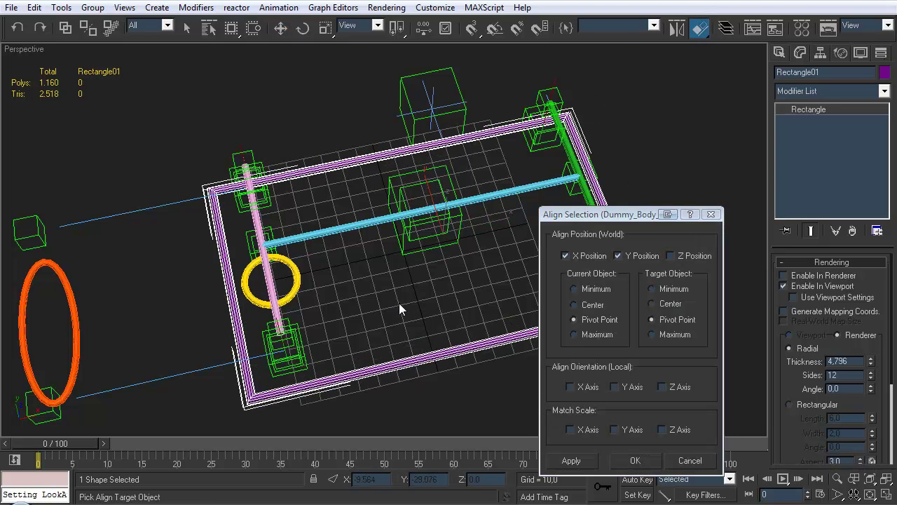
click(635, 459)
Rename the purple rectangle as ROOT.
alt+middle_drag(421, 329, 461, 239)
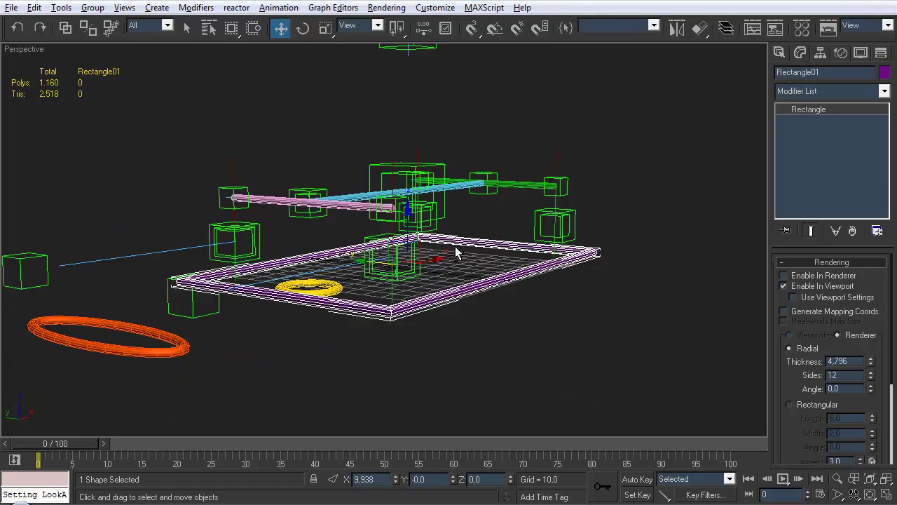
alt+middle_drag(464, 292, 421, 287)
click(839, 75)
text(ROOT)
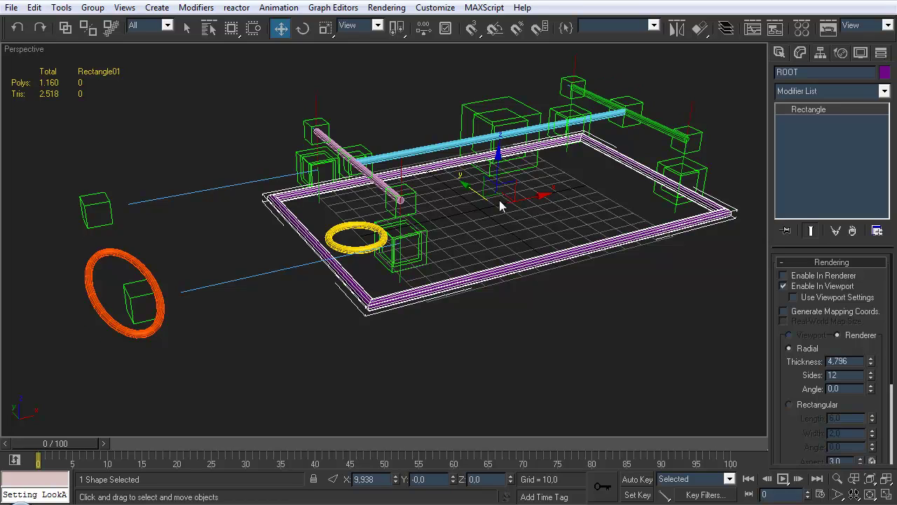
Create a new layer containing the ROOT rectangle, the yellow circle and the orange ellipse.
alt+middle_drag(499, 200, 487, 242)
click(726, 33)
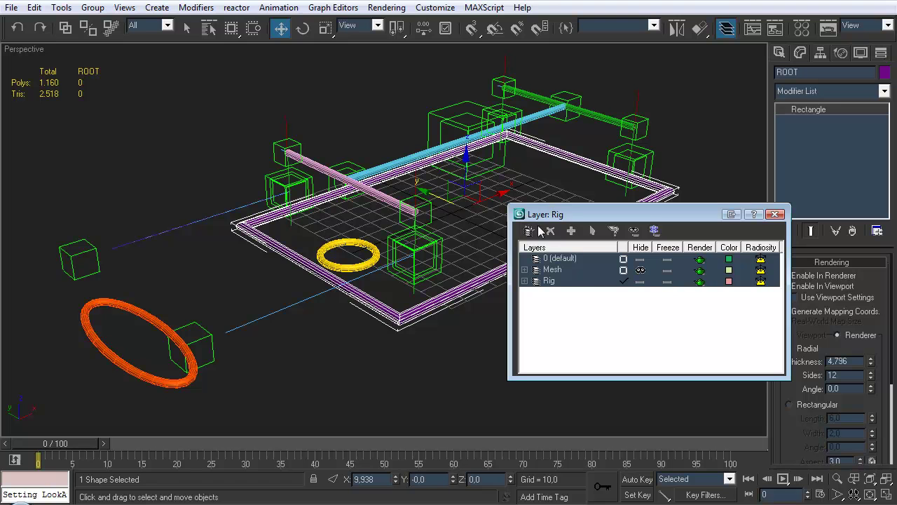
key(q)
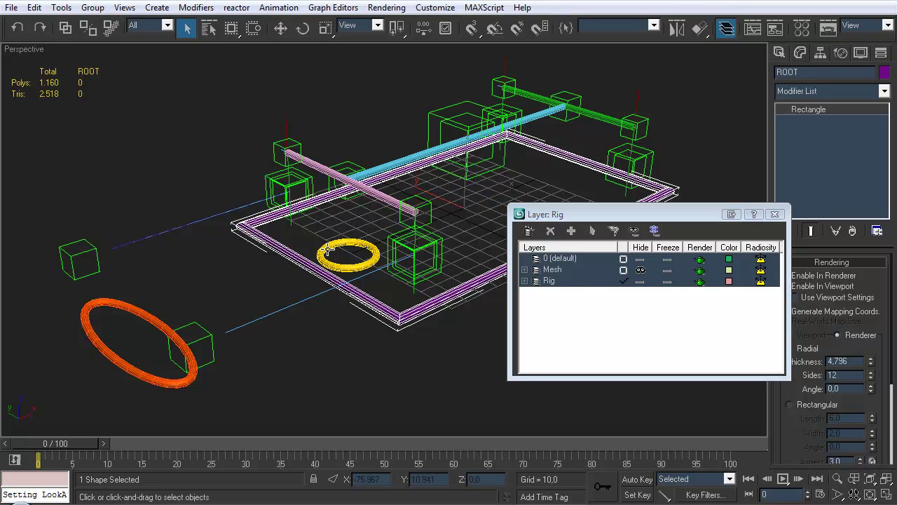
ctrl+click(335, 252)
ctrl+click(200, 354)
click(532, 230)
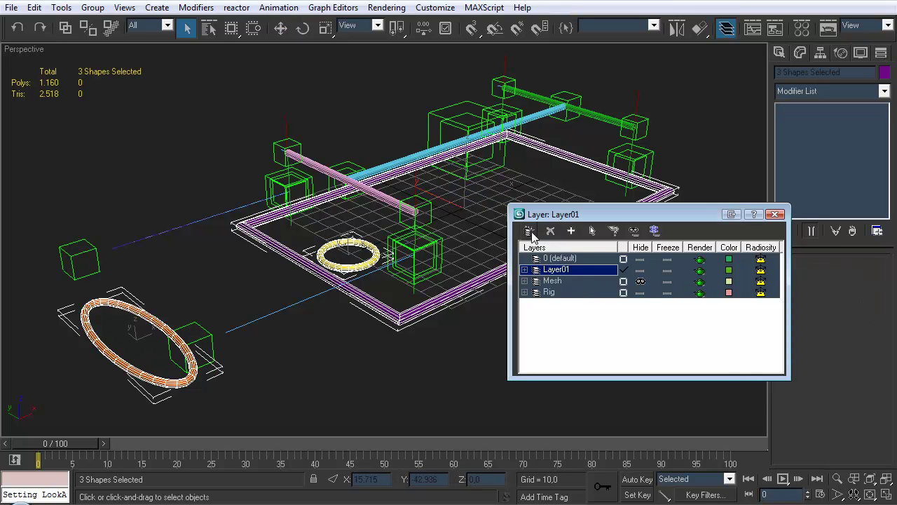
Rename the newly created layer as Controllers.
click(582, 270)
key(ctrl+a)
text(Controller)
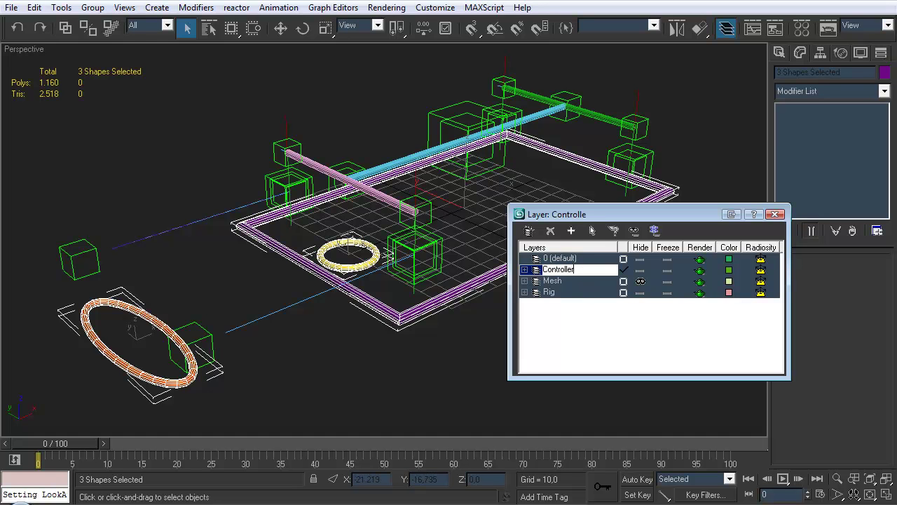
text(s)
key(Return)
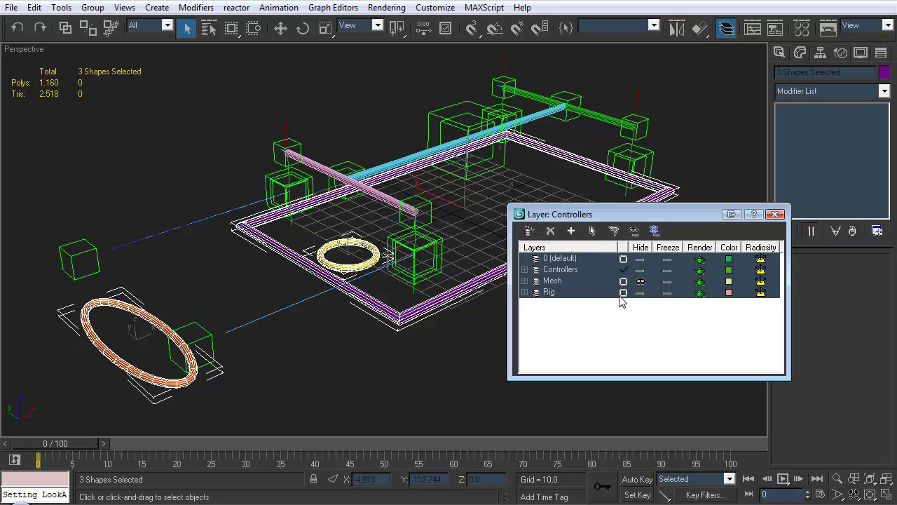
Check the layer split by hiding the Rig layer and showing it again, and close the layer manager.
click(640, 292)
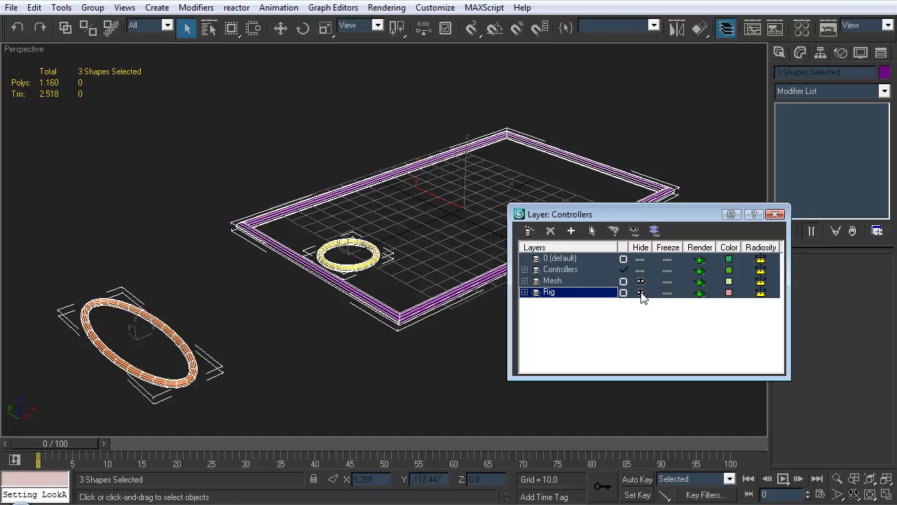
click(640, 292)
alt+middle_drag(345, 223, 391, 278)
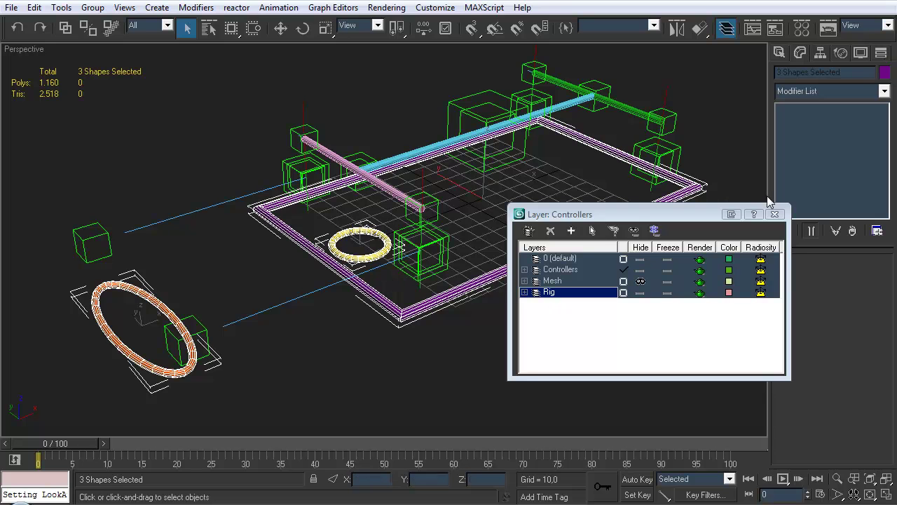
click(774, 214)
Link the orange ellipse and the yellow circle to the ROOT rectangle as their parent.
click(382, 321)
alt+middle_drag(382, 321, 258, 191)
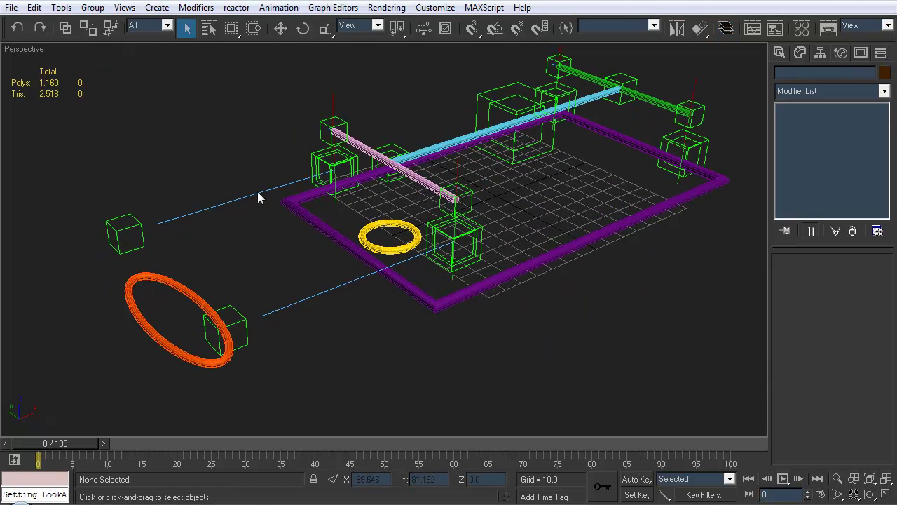
click(65, 27)
click(198, 294)
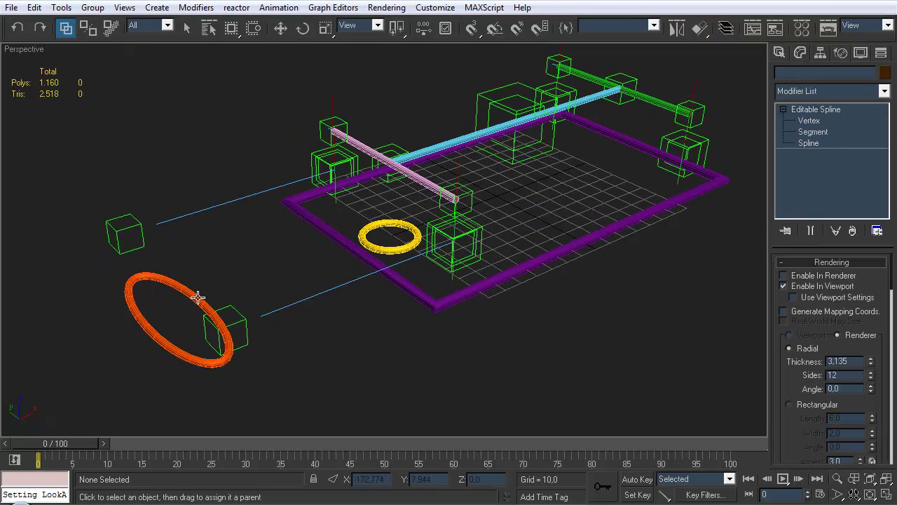
ctrl+click(383, 224)
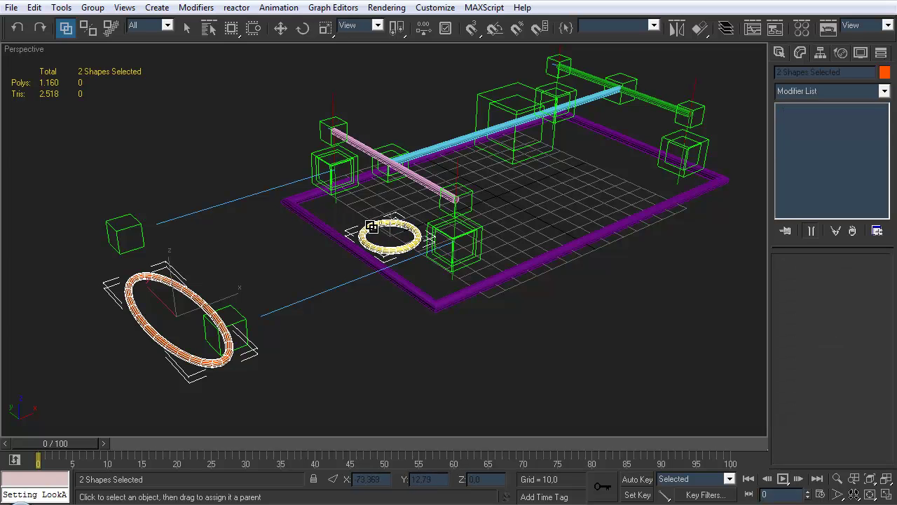
drag(381, 225, 324, 225)
click(321, 276)
Rotate the ROOT rectangle to test the linked rig and undo the rotation.
middle_drag(361, 242, 352, 259)
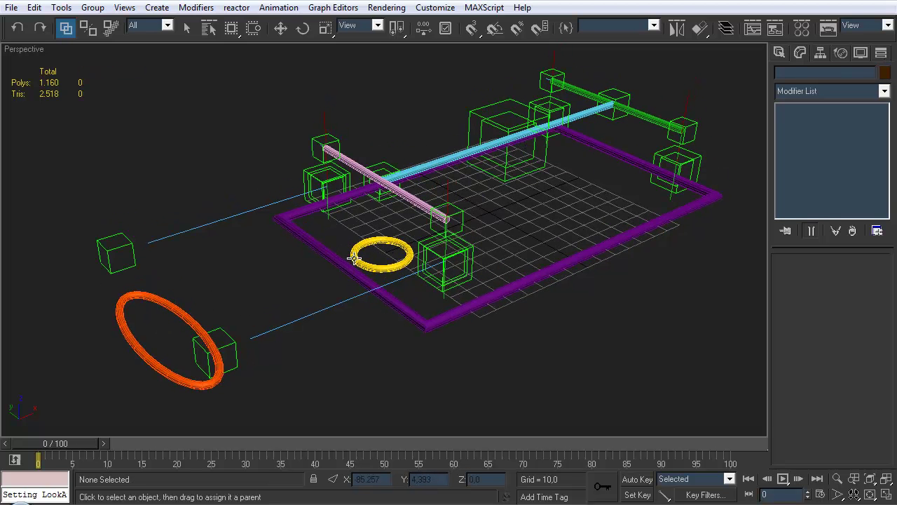
scroll(351, 257, down, 2)
key(e)
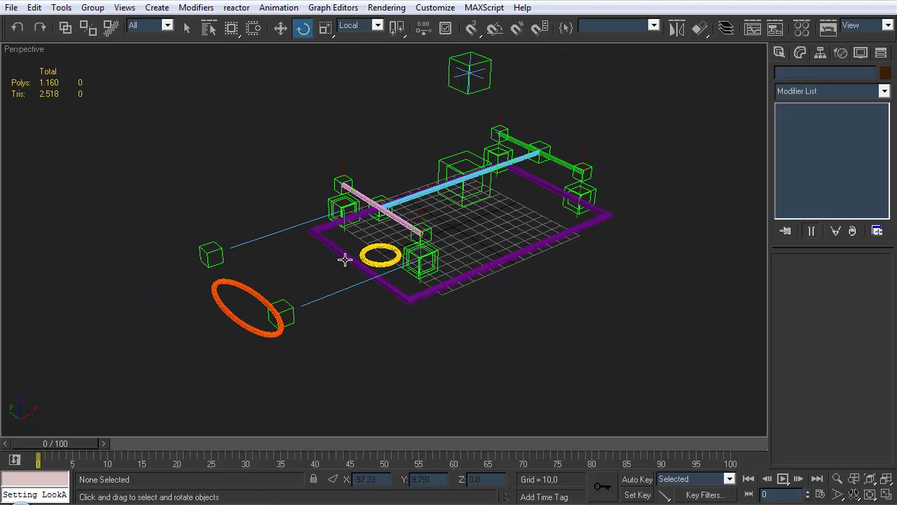
click(345, 255)
drag(428, 268, 460, 254)
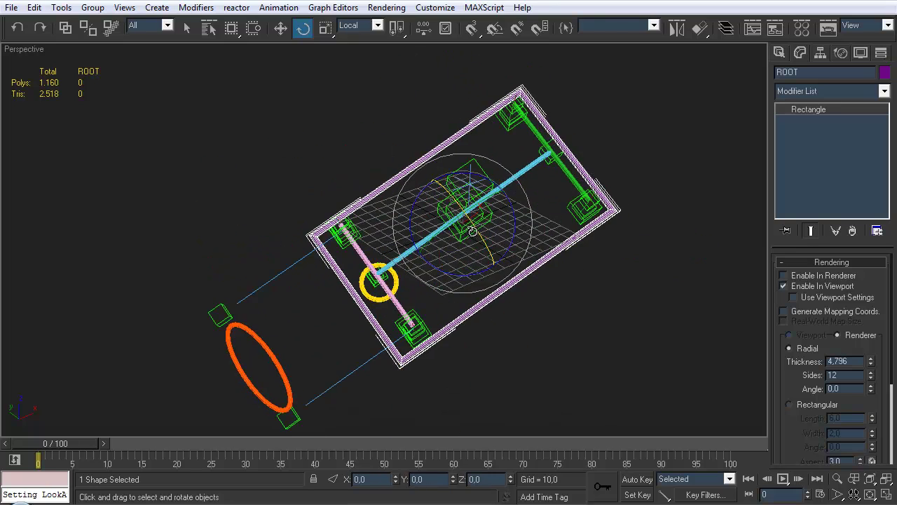
key(ctrl+z)
middle_drag(467, 195, 499, 241)
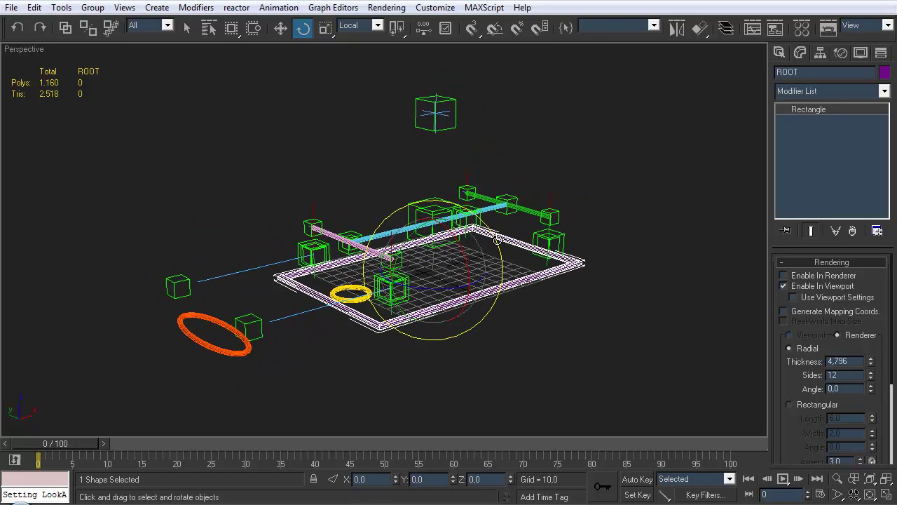
alt+middle_drag(370, 250, 368, 256)
click(523, 354)
Try moving the momentum target dummy above the rig and restore its position.
alt+middle_drag(519, 258, 480, 181)
alt+middle_drag(441, 140, 438, 168)
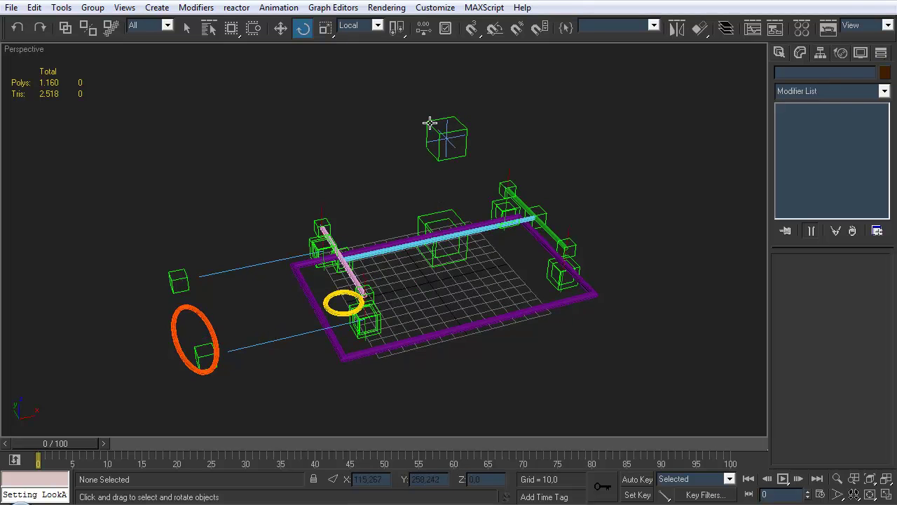
click(433, 129)
key(w)
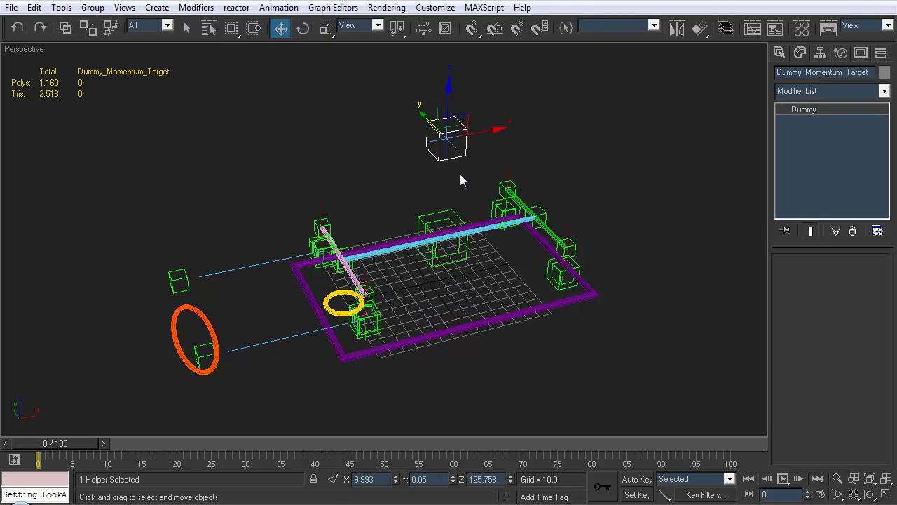
mouse_move(456, 129)
mouse_down()
mouse_move(448, 172)
mouse_move(438, 121)
mouse_move(420, 132)
mouse_move(469, 180)
mouse_move(427, 168)
mouse_move(491, 151)
mouse_move(435, 186)
mouse_move(440, 163)
mouse_move(473, 126)
mouse_up()
click(507, 363)
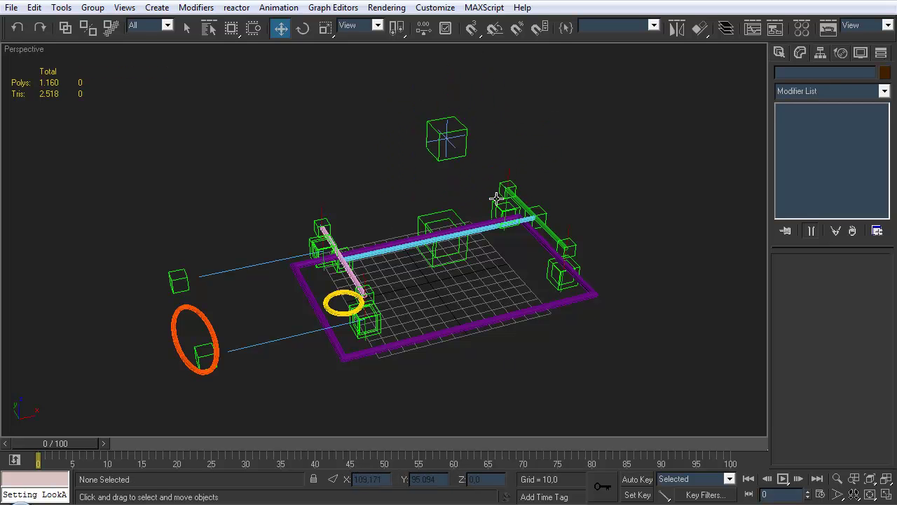
Draw a six-pointed star spline on the ground near the centre of the ROOT rectangle.
scroll(495, 256, up, 3)
middle_drag(521, 266, 489, 231)
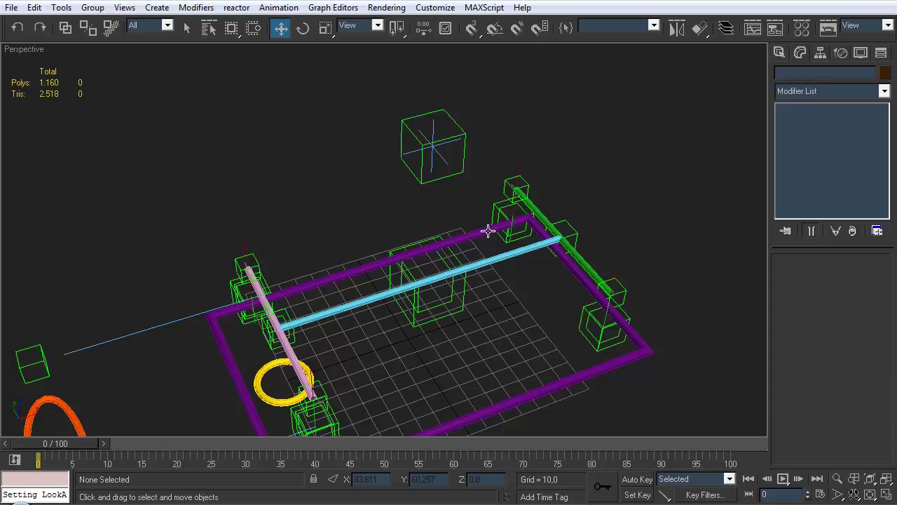
click(779, 52)
click(799, 76)
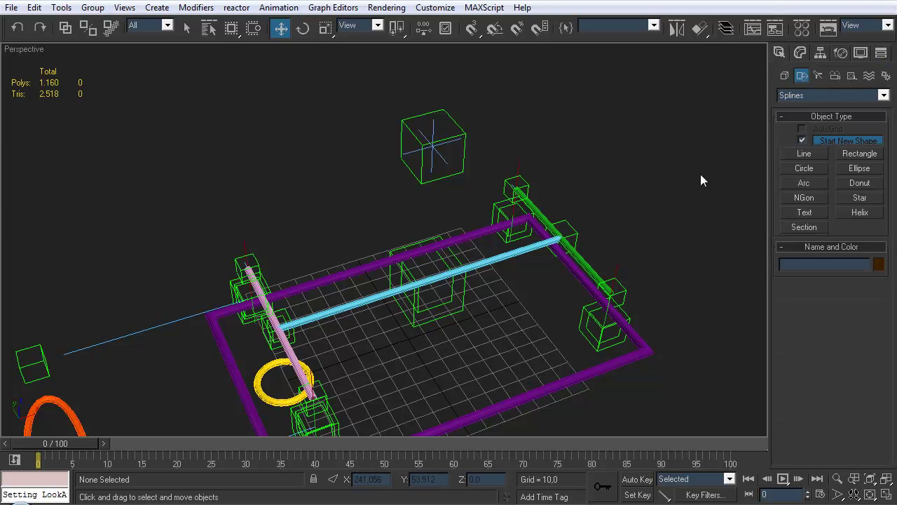
middle_drag(606, 214, 608, 208)
click(865, 199)
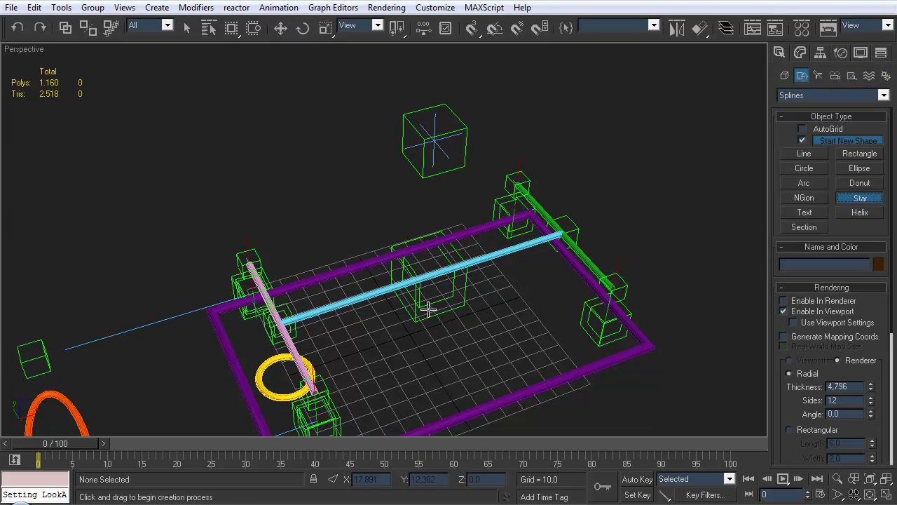
drag(415, 335, 444, 293)
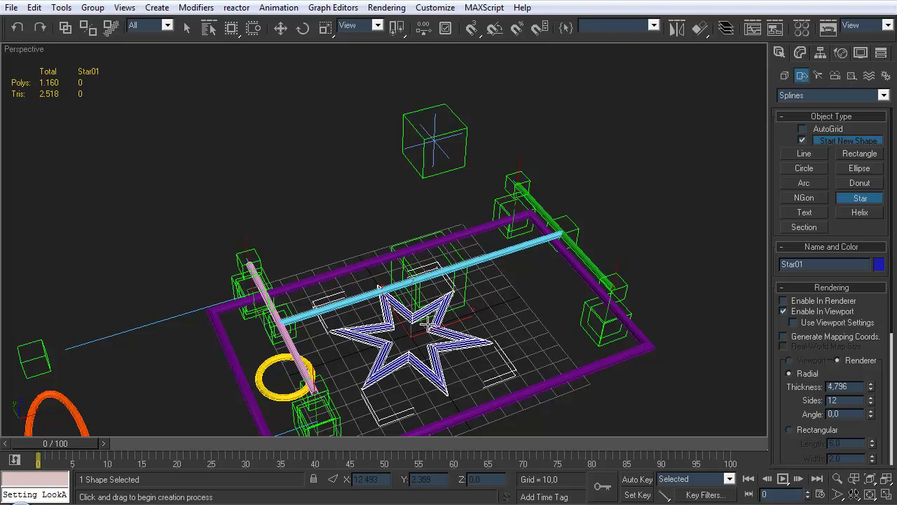
click(429, 324)
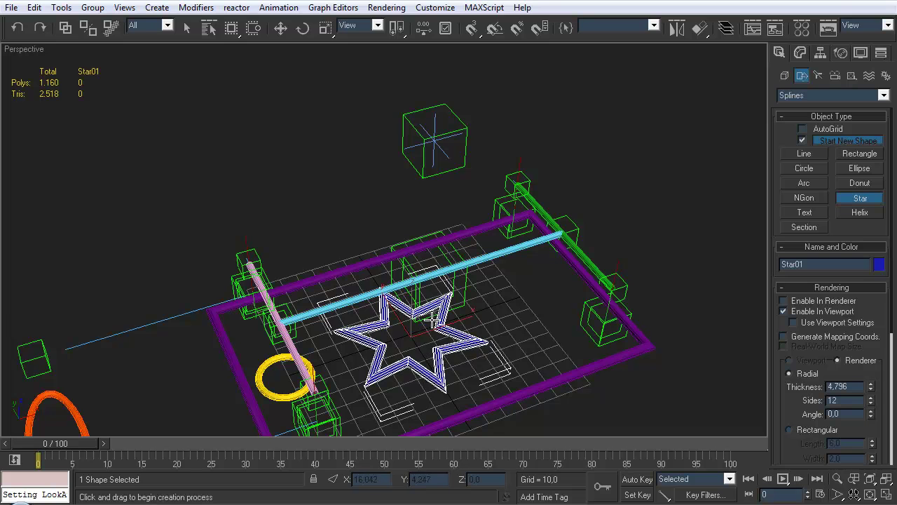
key(w)
Reduce the star's radial rendering thickness to about 3.5.
middle_drag(466, 288, 465, 271)
click(804, 53)
drag(871, 361, 871, 379)
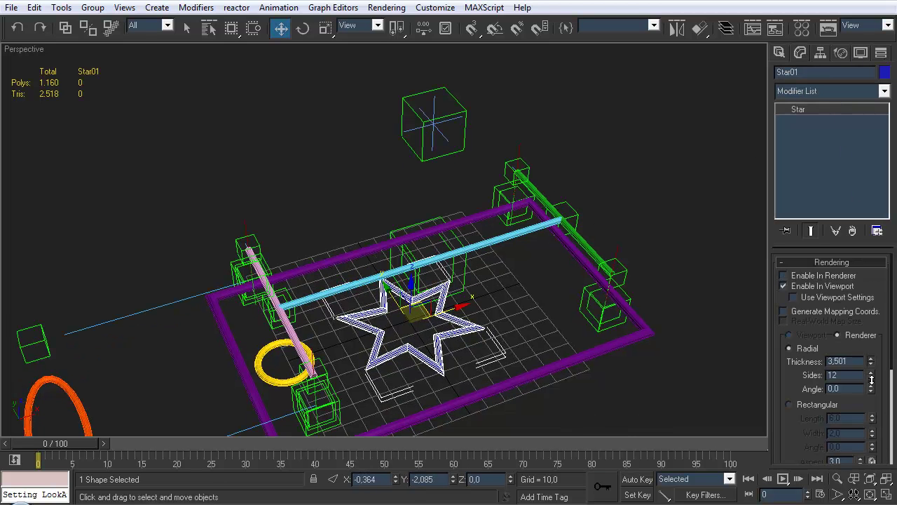
Align the star to Dummy_Momentum_Target in X, Y and Z position, pivot point to pivot point.
click(699, 28)
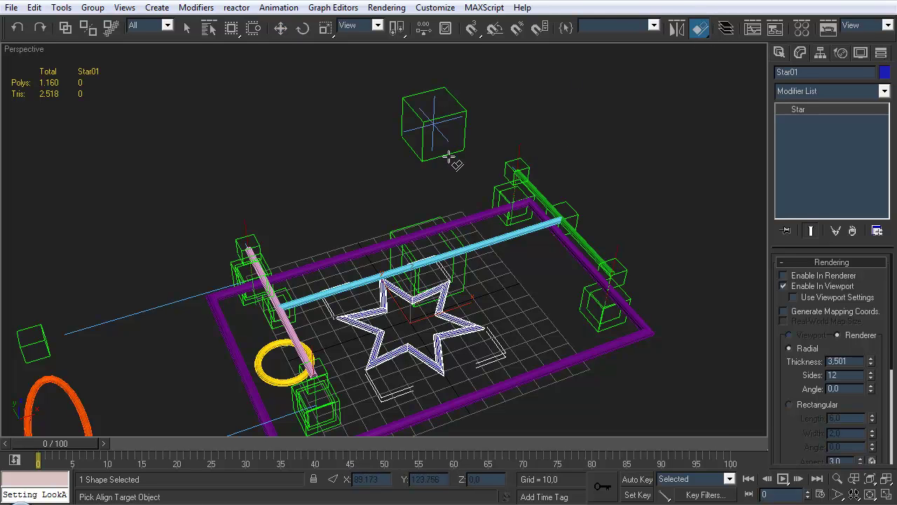
click(450, 159)
click(694, 256)
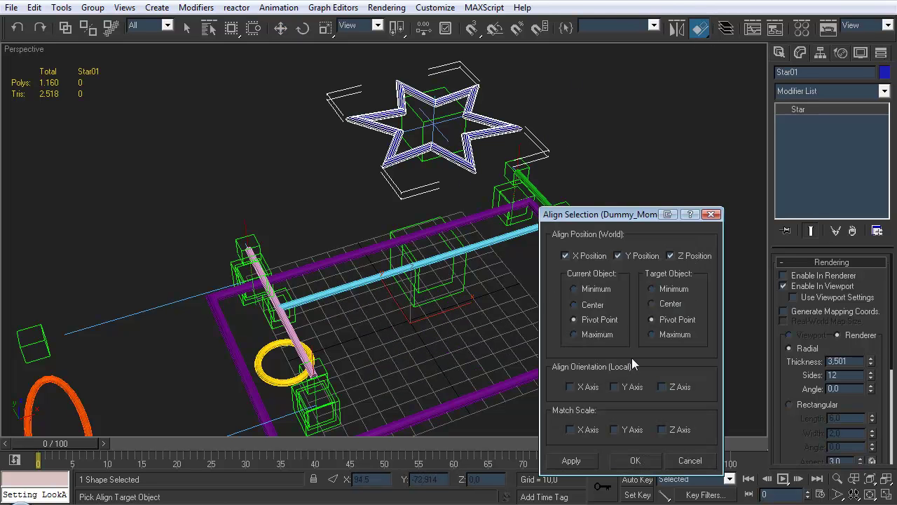
click(636, 460)
Set the star's object colour to green.
alt+middle_drag(596, 344, 518, 200)
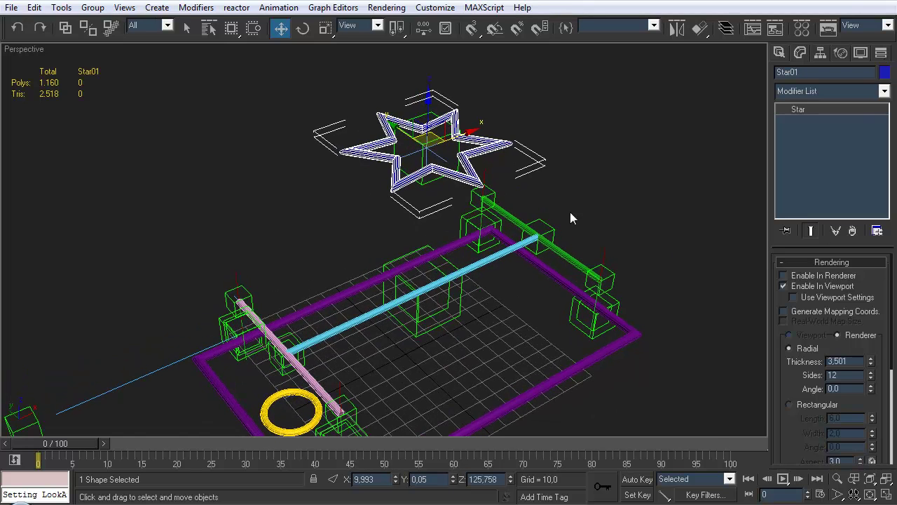
click(885, 74)
click(405, 227)
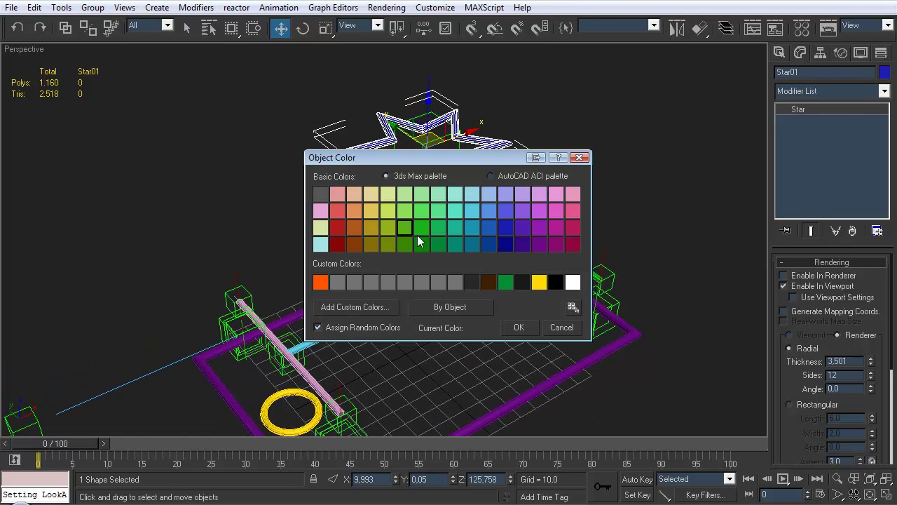
click(519, 327)
click(510, 303)
Link the green star to the ROOT rectangle as its parent.
alt+middle_drag(474, 244, 61, 31)
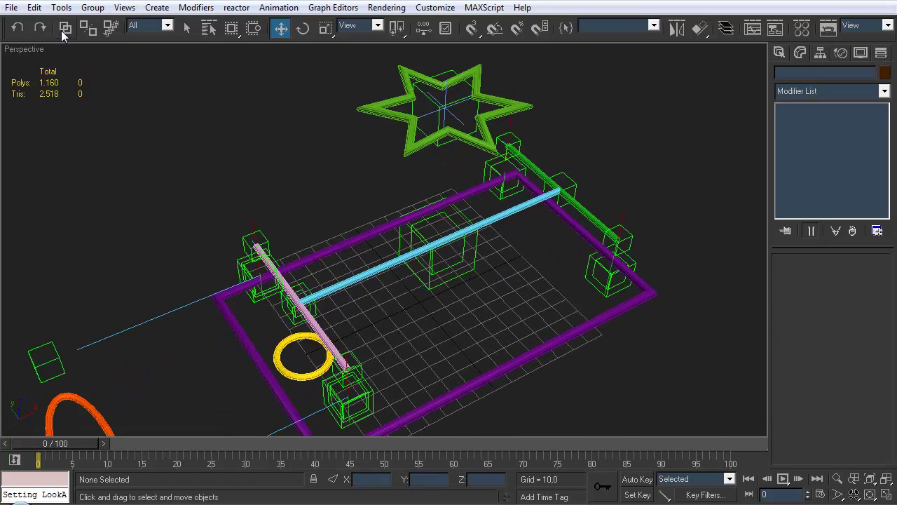
click(64, 28)
drag(374, 112, 331, 313)
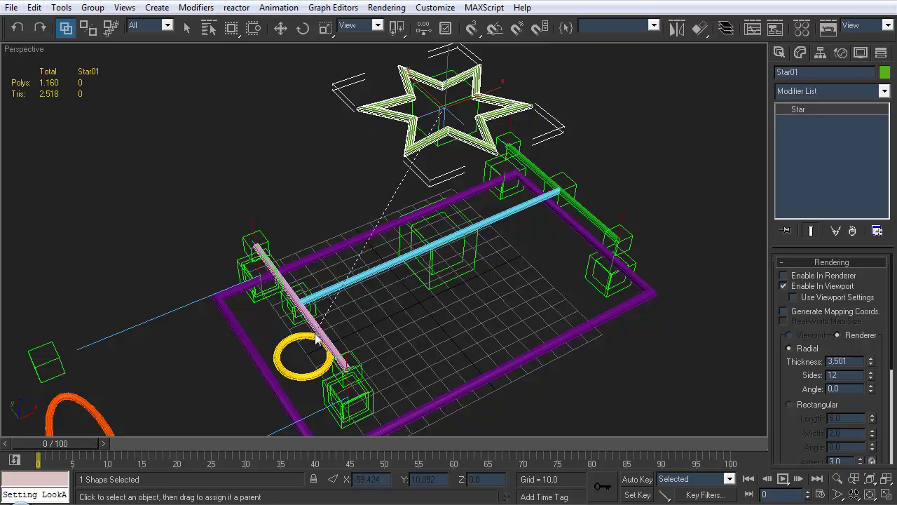
drag(295, 350, 286, 344)
mouse_move(417, 177)
middle_down()
mouse_move(370, 226)
mouse_move(433, 172)
middle_up()
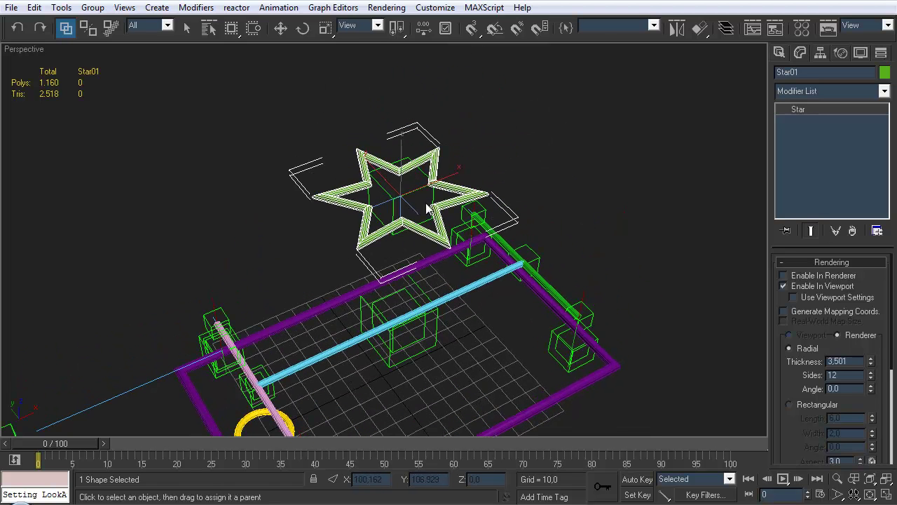
middle_drag(332, 266, 346, 240)
middle_drag(265, 391, 259, 417)
click(484, 137)
Inspect the hierarchy of the momentum target dummy in a new Schematic View and close it.
scroll(484, 138, up, 5)
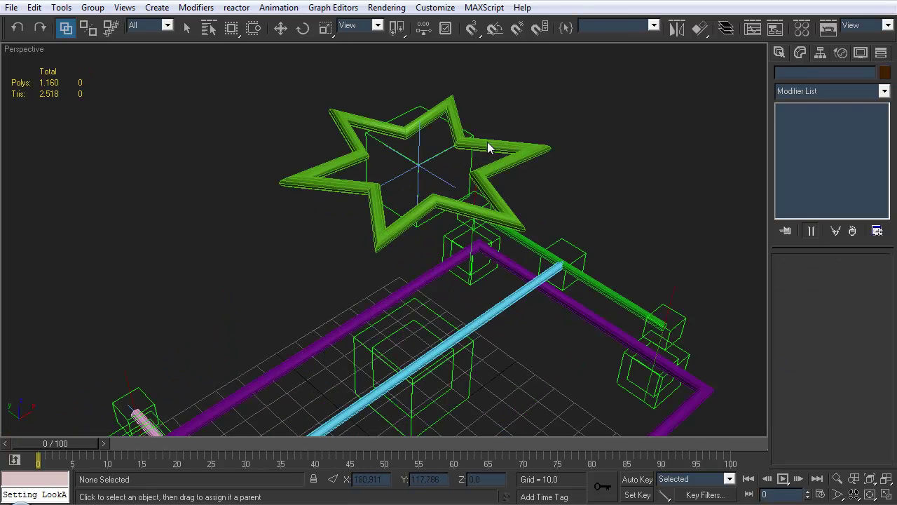
click(359, 193)
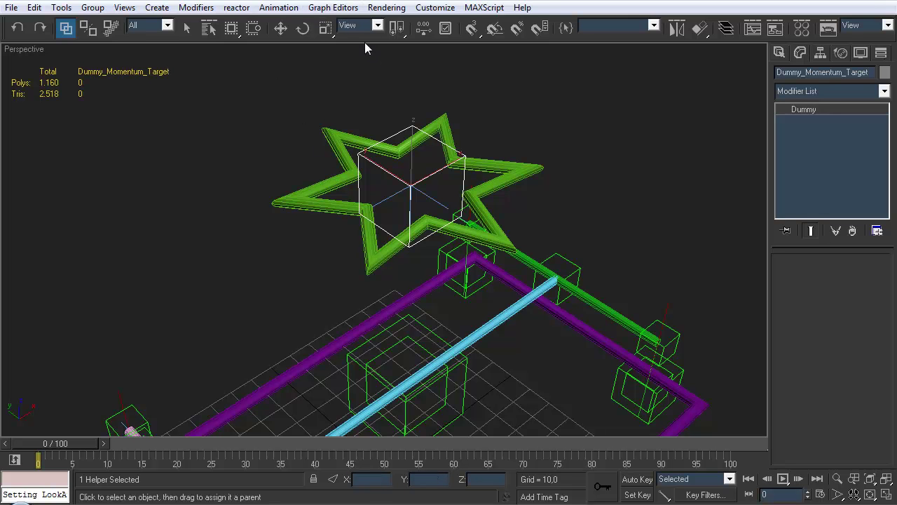
click(339, 11)
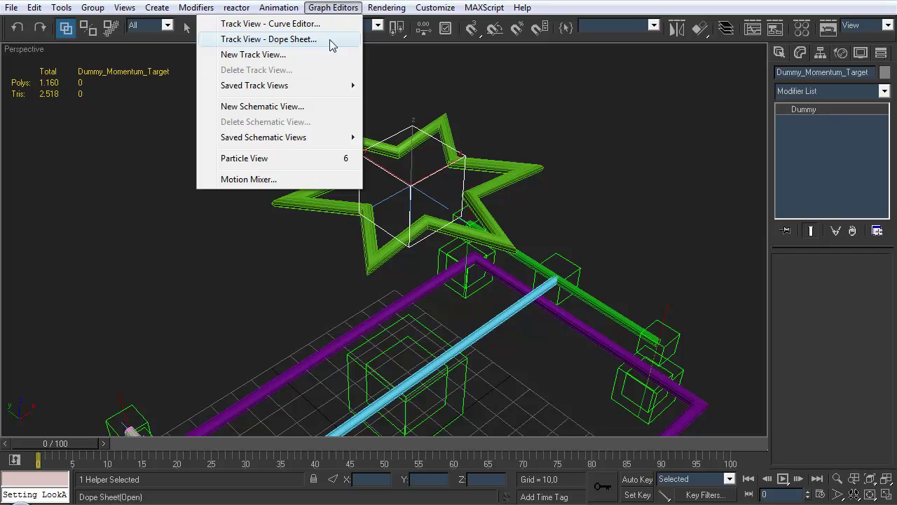
click(308, 107)
scroll(268, 158, up, 5)
middle_drag(337, 135, 354, 172)
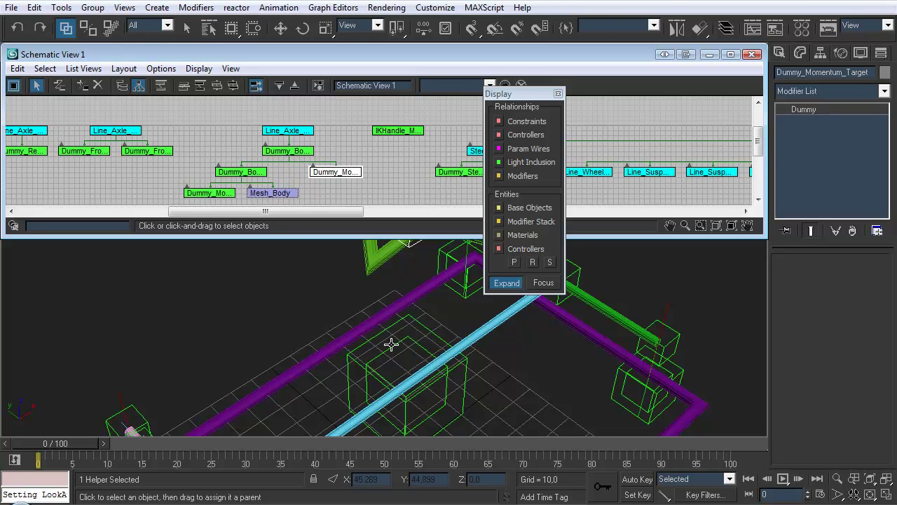
click(752, 54)
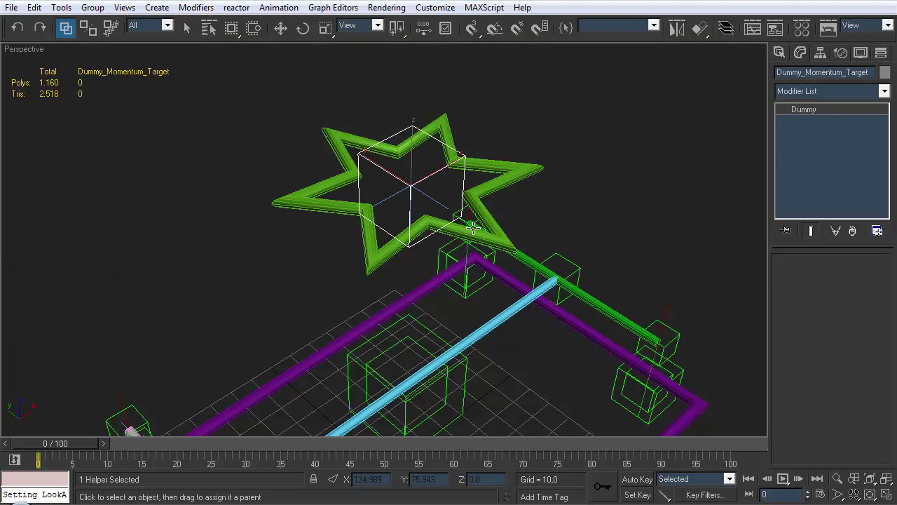
Constrain Dummy_Momentum_Target to the green star with a Position Constraint.
key(w)
key(q)
click(260, 156)
click(326, 175)
click(279, 8)
mouse_move(254, 45)
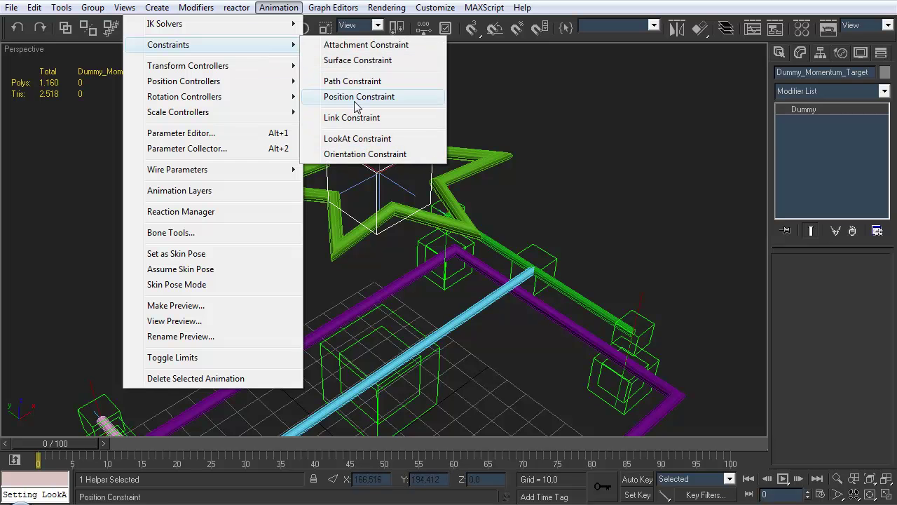
click(359, 97)
click(297, 196)
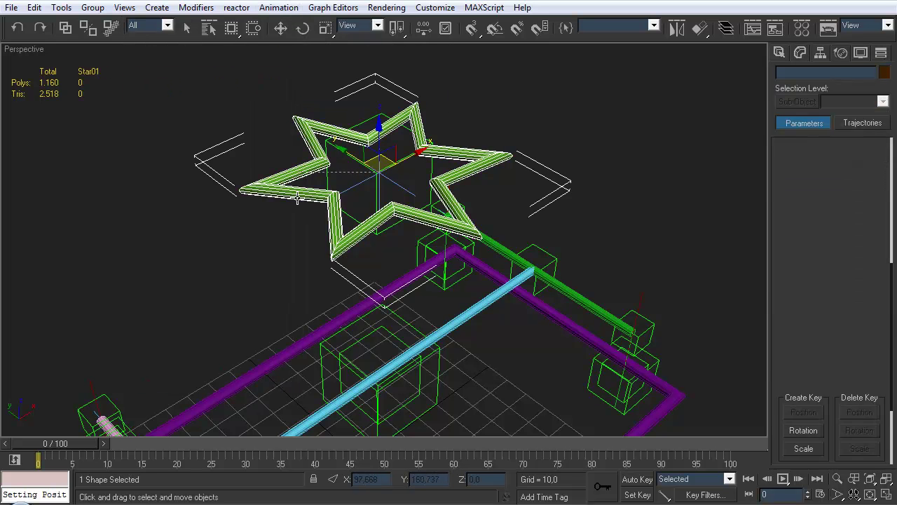
click(278, 255)
Try moving the green star to test how the momentum rig responds.
alt+middle_drag(309, 265, 320, 185)
scroll(344, 170, down, 4)
scroll(343, 170, down, 2)
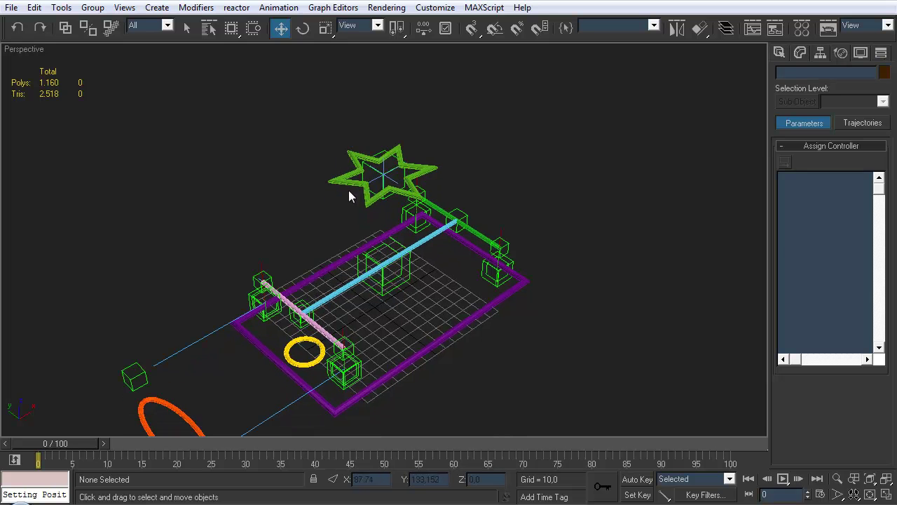
click(349, 188)
drag(392, 162, 401, 129)
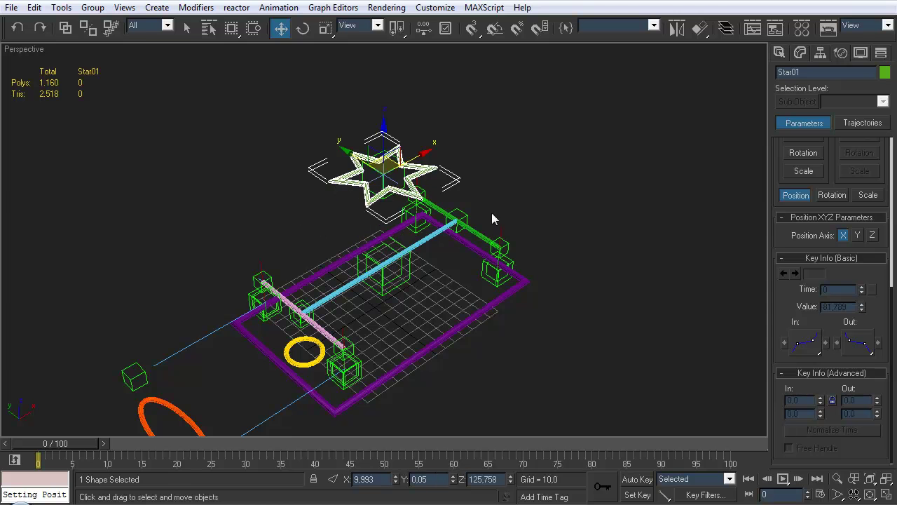
Unhide the Mesh layer and try moving the star with the car body shown.
click(726, 28)
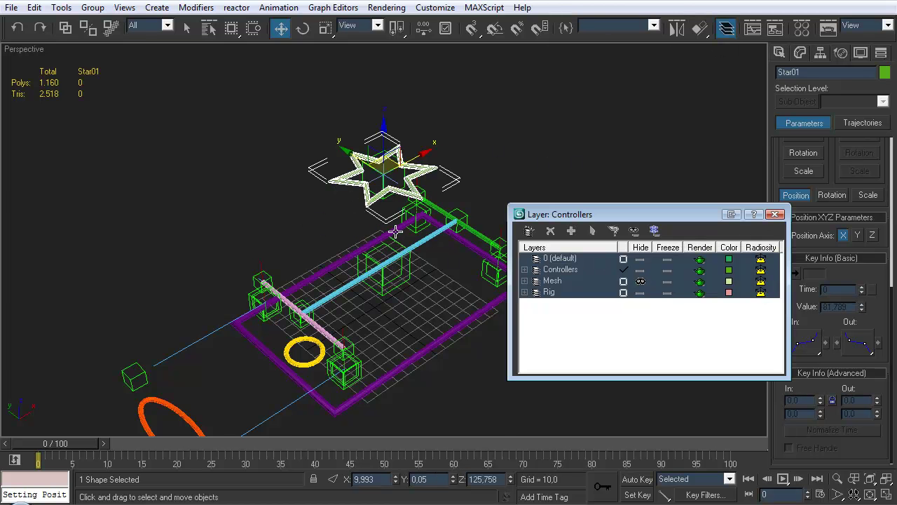
click(641, 280)
mouse_move(364, 155)
mouse_down()
mouse_move(345, 188)
mouse_move(346, 145)
mouse_move(398, 195)
mouse_move(366, 142)
mouse_up()
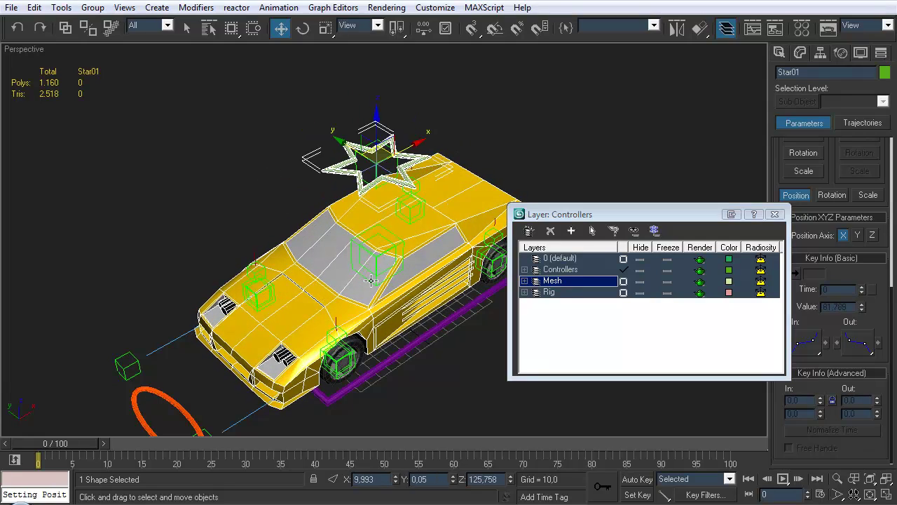
middle_drag(366, 142, 387, 59)
click(775, 214)
click(544, 290)
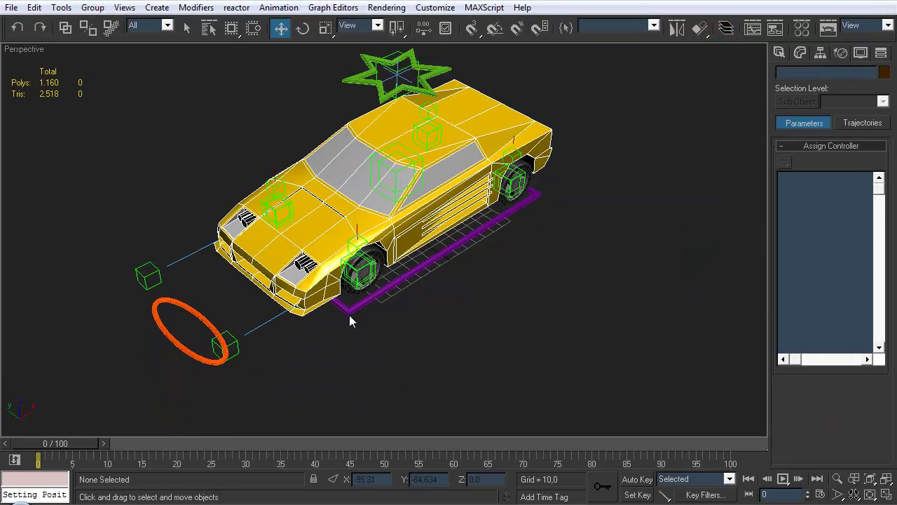
Try rotating the ROOT rectangle to test whether the whole car rig follows.
click(351, 314)
key(e)
drag(392, 218, 418, 201)
right_click(417, 201)
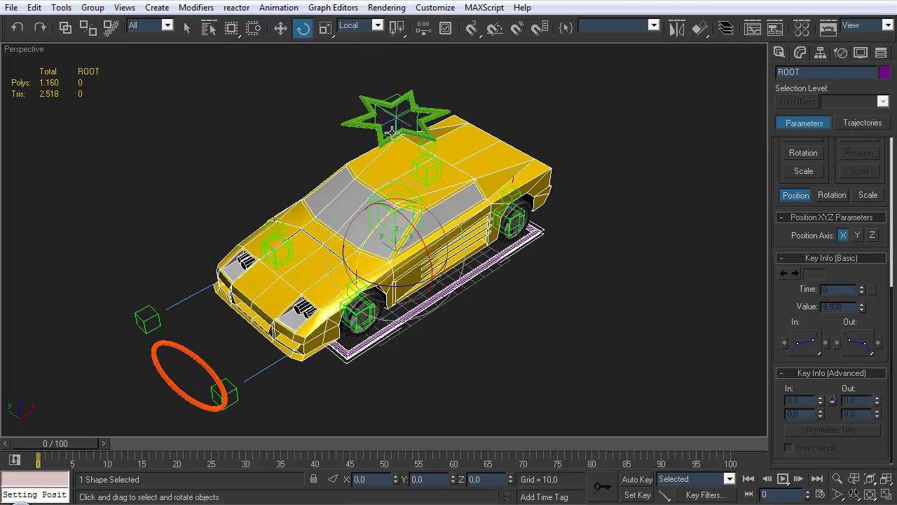
drag(388, 137, 396, 128)
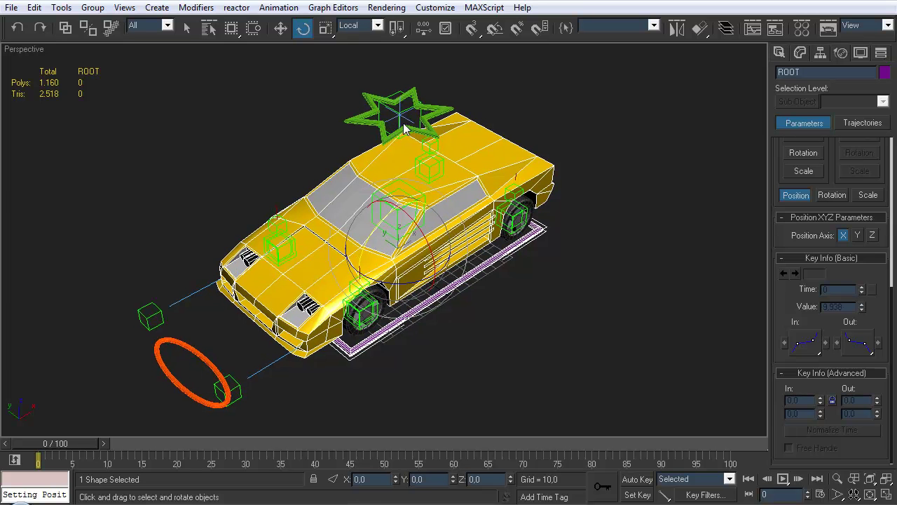
mouse_move(460, 177)
mouse_down()
mouse_move(472, 190)
mouse_move(451, 196)
mouse_move(465, 179)
mouse_up()
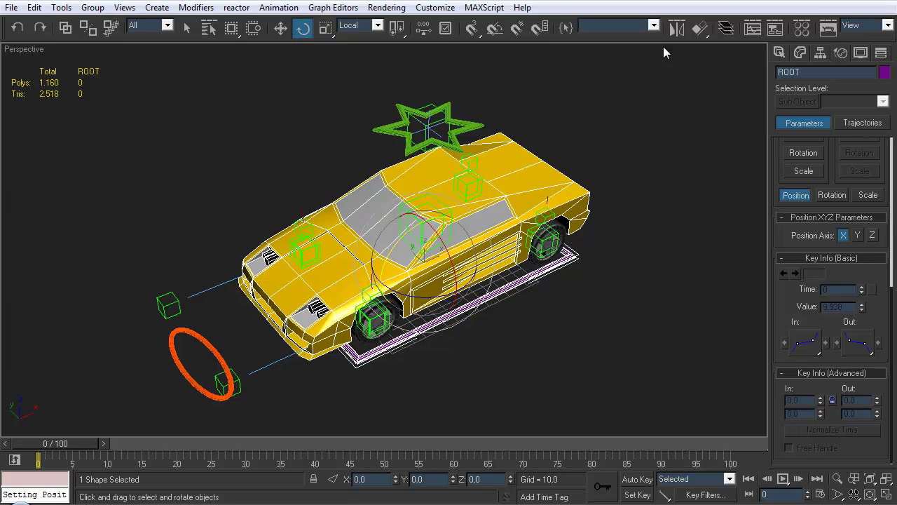
Hide the Mesh layer again and clear the selection.
click(726, 28)
click(639, 281)
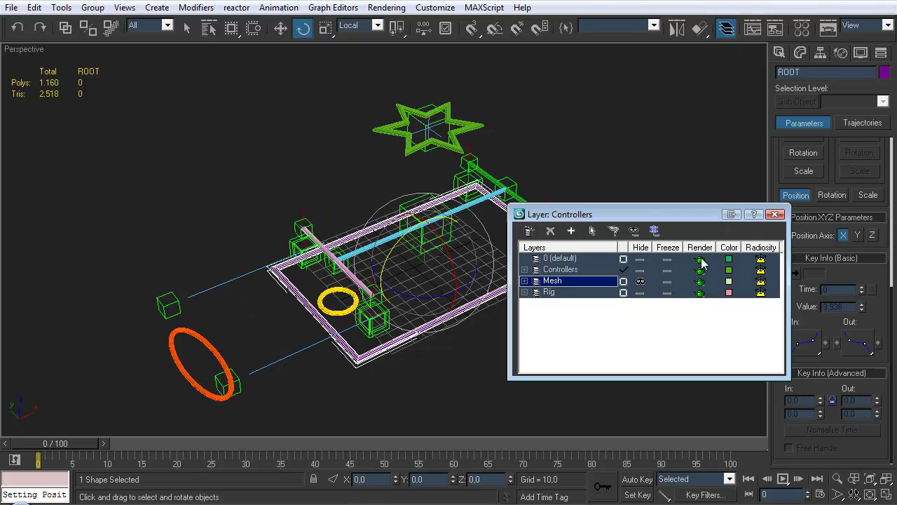
click(775, 214)
click(501, 239)
alt+middle_drag(500, 239, 469, 254)
scroll(392, 276, down, 3)
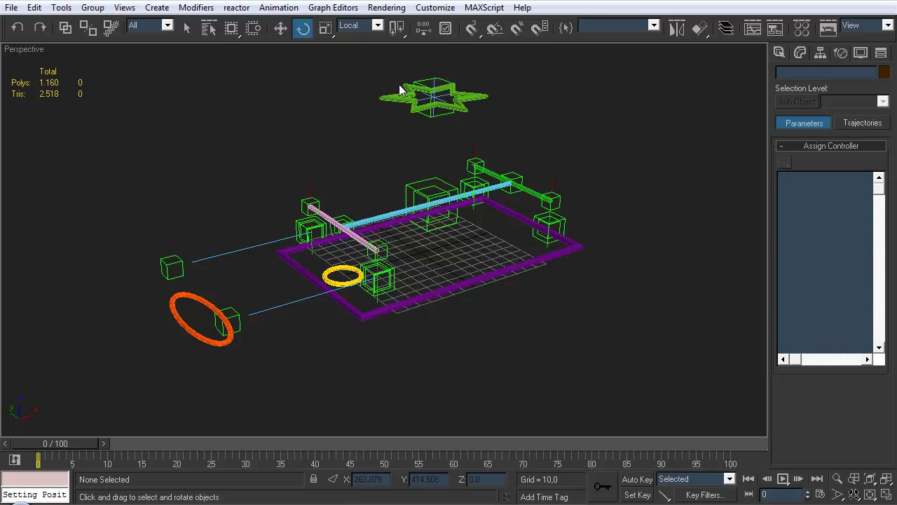
Try raising Dummy_WheelHub_FL vertically to test the front suspension, and undo the move.
middle_drag(463, 132, 397, 256)
scroll(395, 258, up, 3)
alt+middle_drag(357, 286, 384, 265)
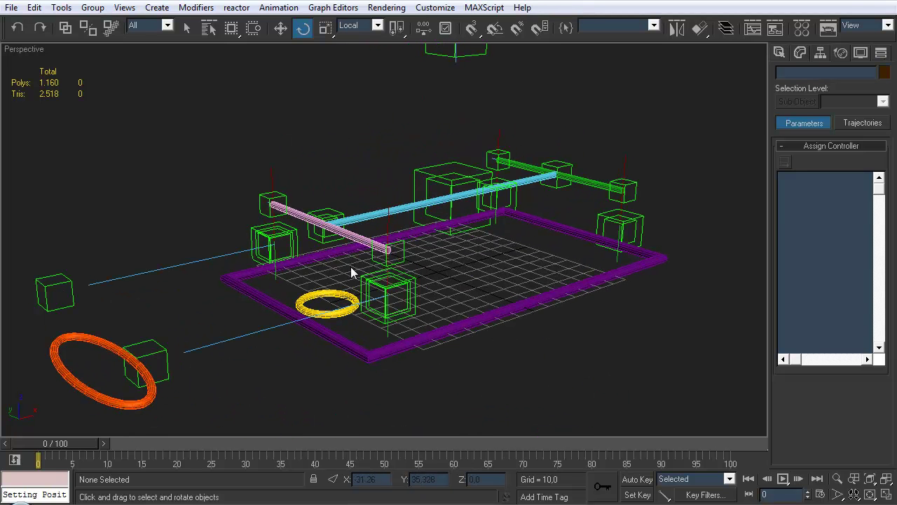
click(400, 309)
key(w)
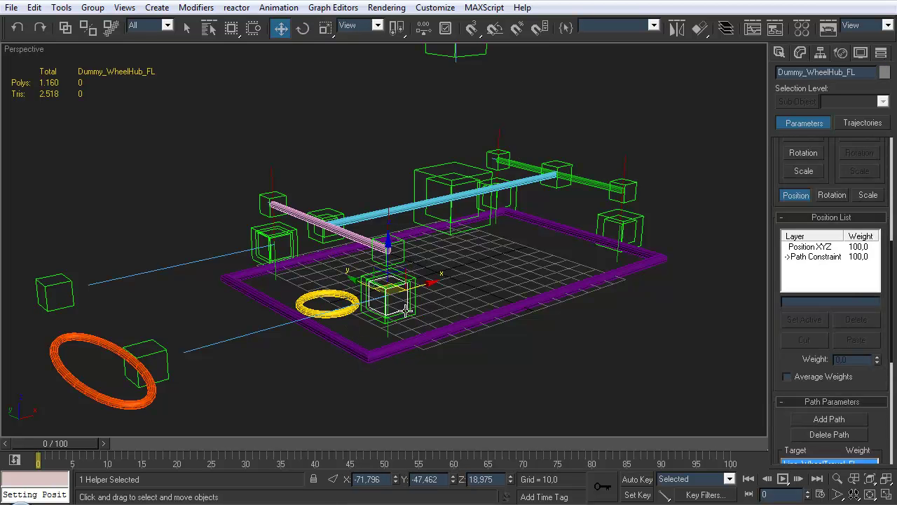
middle_drag(405, 314, 405, 296)
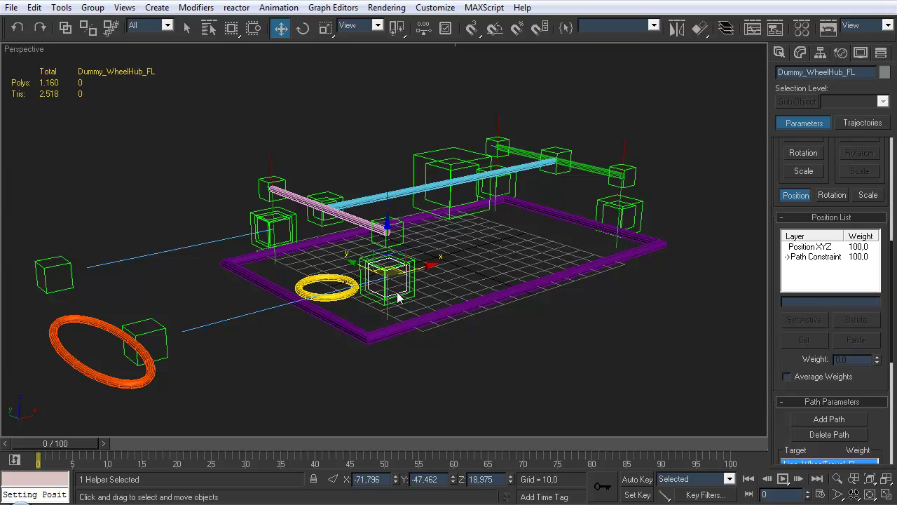
drag(388, 251, 389, 225)
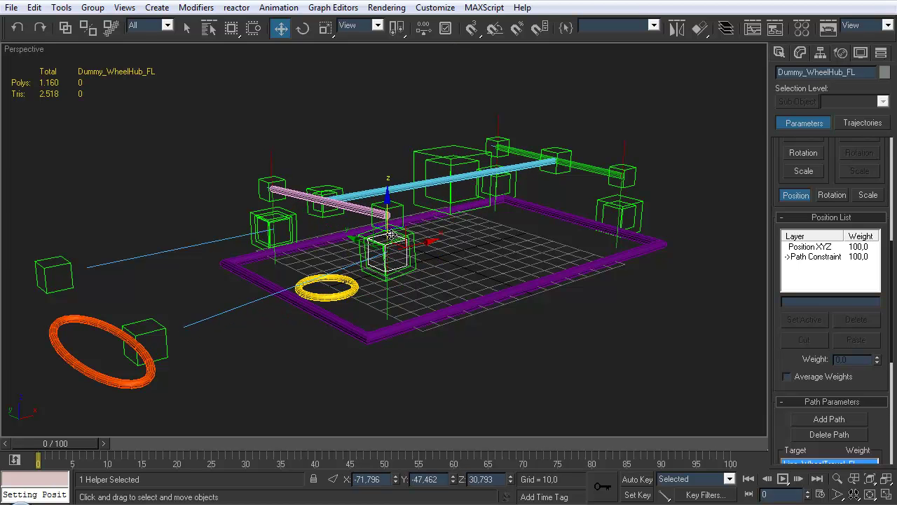
key(ctrl+z)
Set the % Along Path of Dummy_WheelHub_FL's path constraint to 50.
scroll(781, 436, down, 5)
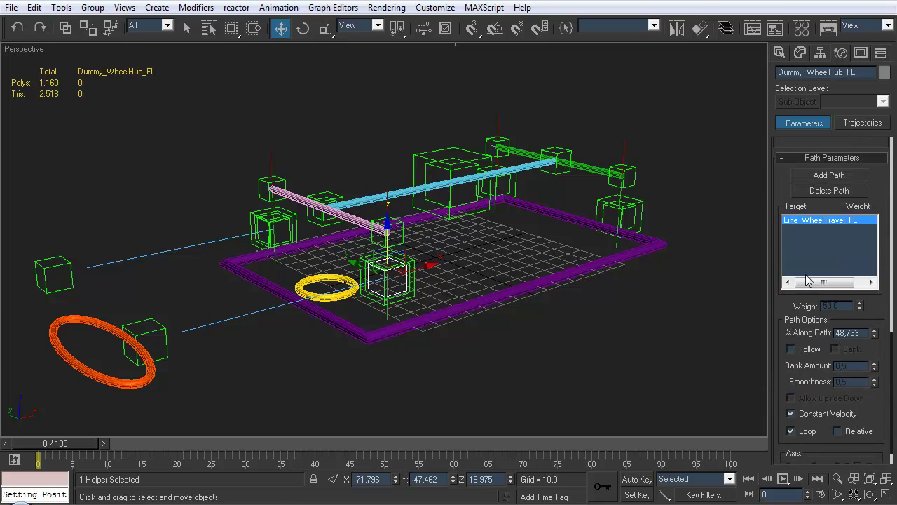
double_click(861, 325)
text(50)
key(Return)
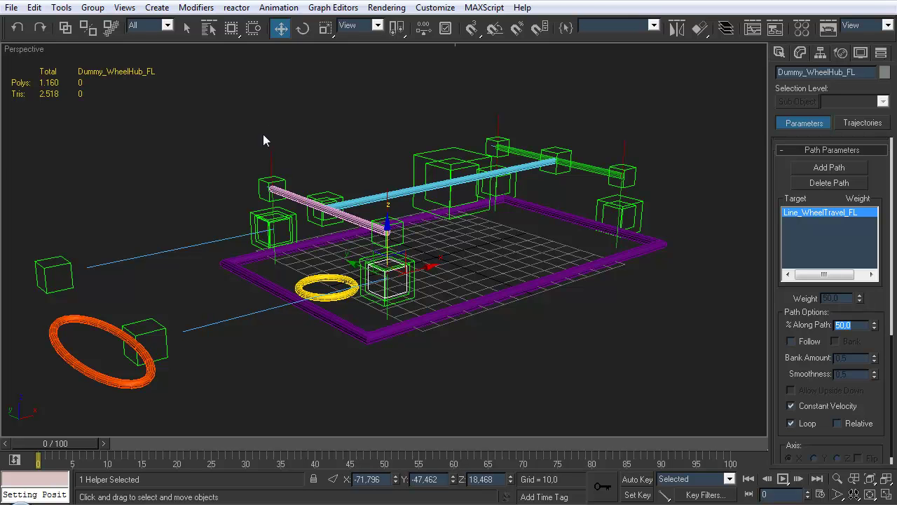
Set the % Along Path of Dummy_WheelHub_FR's path constraint to 50.
click(286, 235)
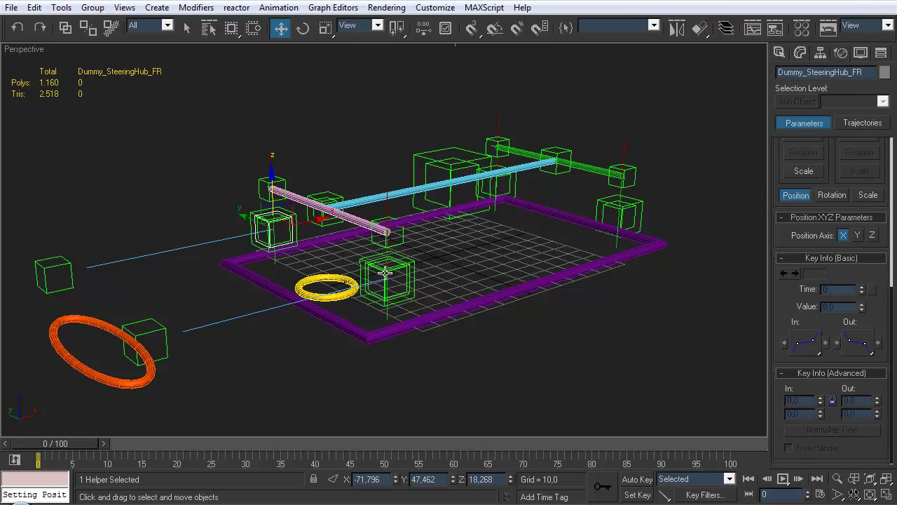
click(287, 237)
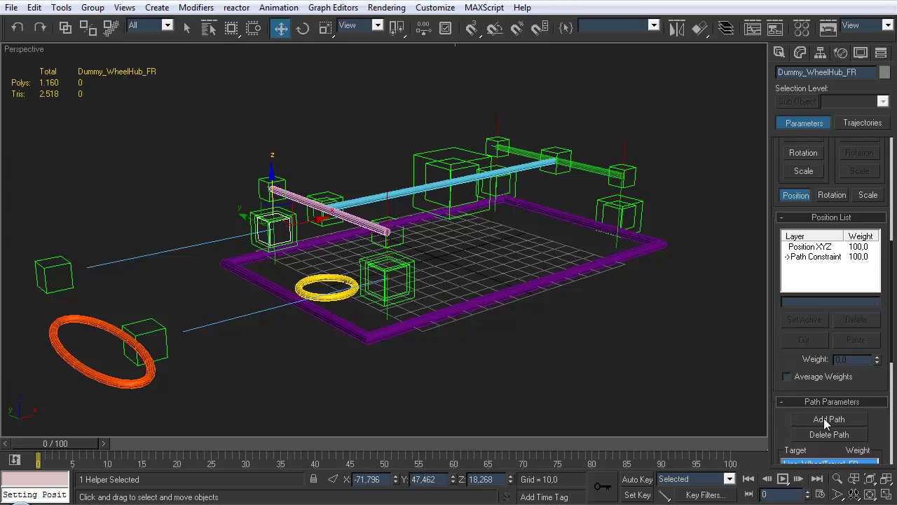
scroll(786, 388, down, 2)
scroll(787, 389, down, 3)
double_click(865, 309)
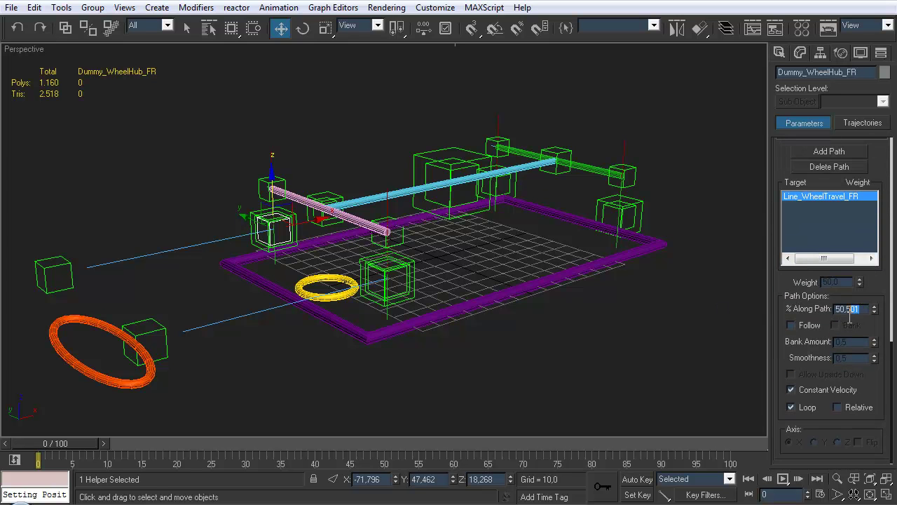
key(Return)
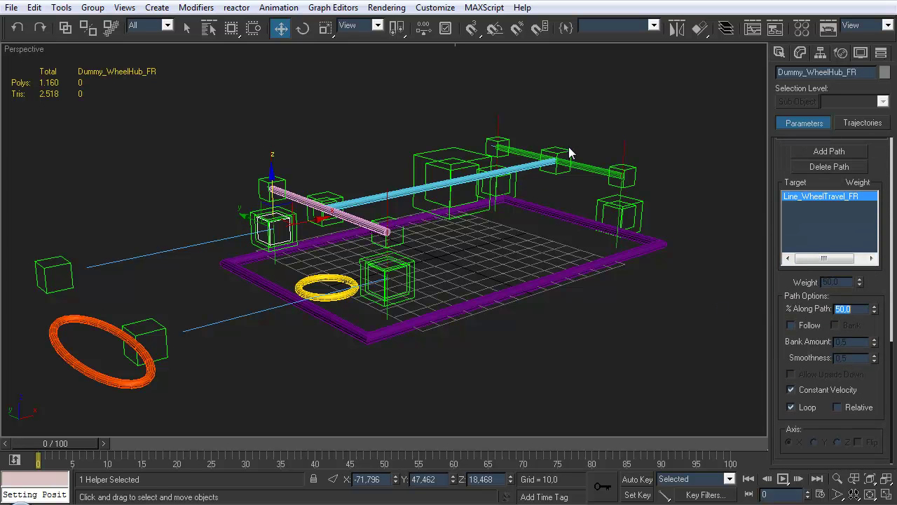
Set the % Along Path of Dummy_WheelHub_RL's path constraint to 50.
click(631, 230)
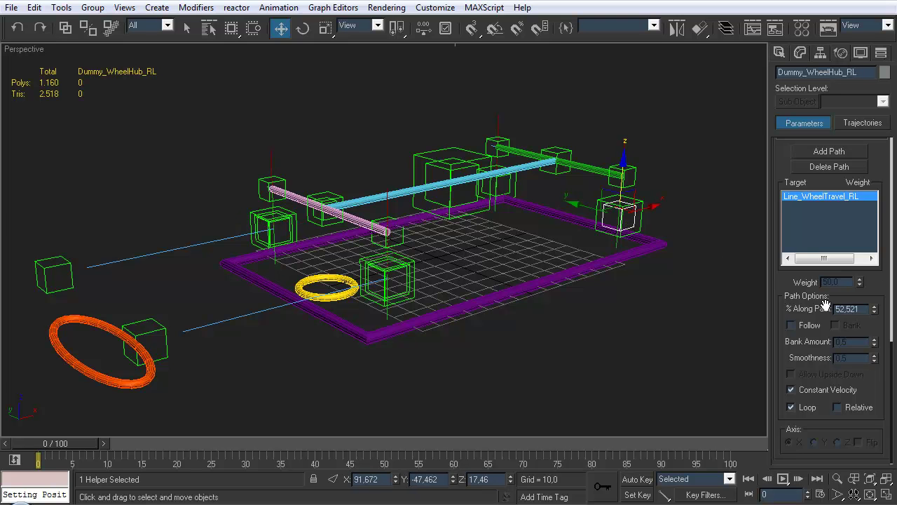
double_click(850, 309)
text(50)
key(Return)
Set the % Along Path of Dummy_WheelHub_RR's path constraint to 50 and clear the selection.
click(510, 188)
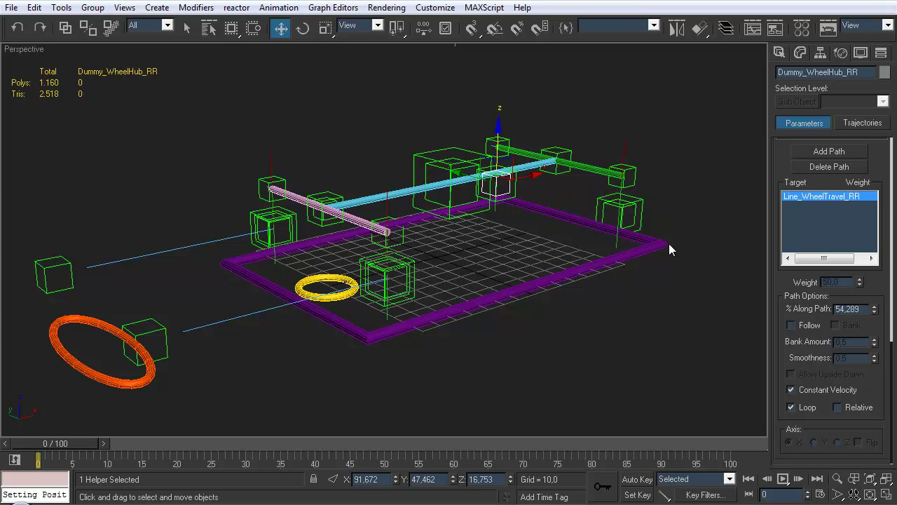
drag(863, 312, 825, 317)
text(50)
key(Return)
click(507, 246)
Freeze the transform of the yellow SlidePivot circle and accept the added controller layer.
scroll(446, 247, down, 5)
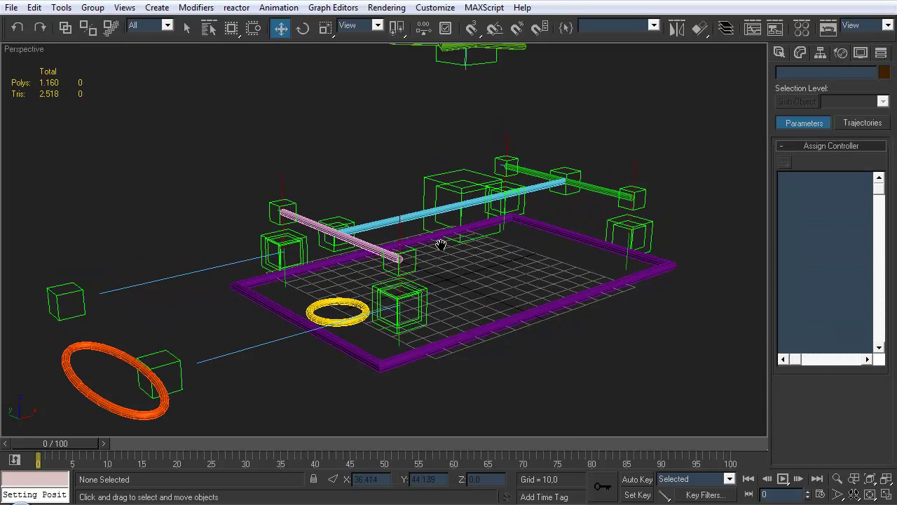
alt+middle_drag(412, 258, 434, 259)
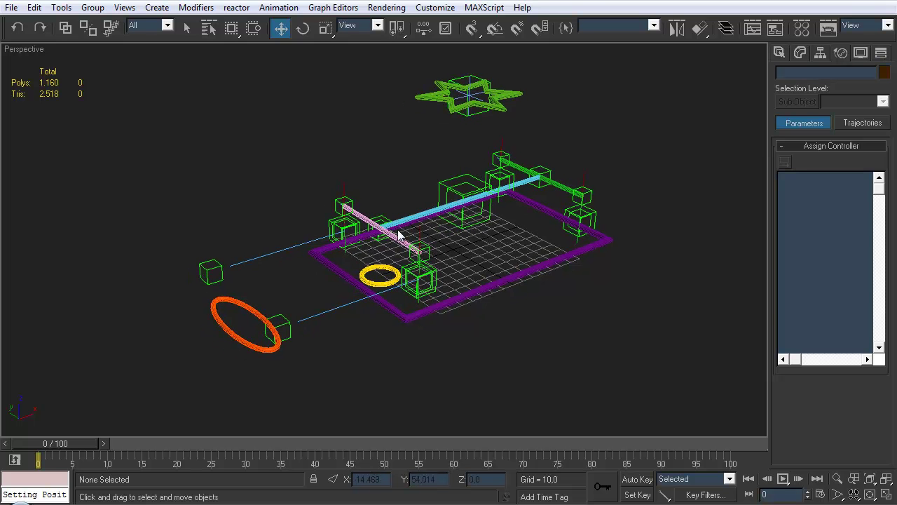
middle_drag(392, 222, 393, 232)
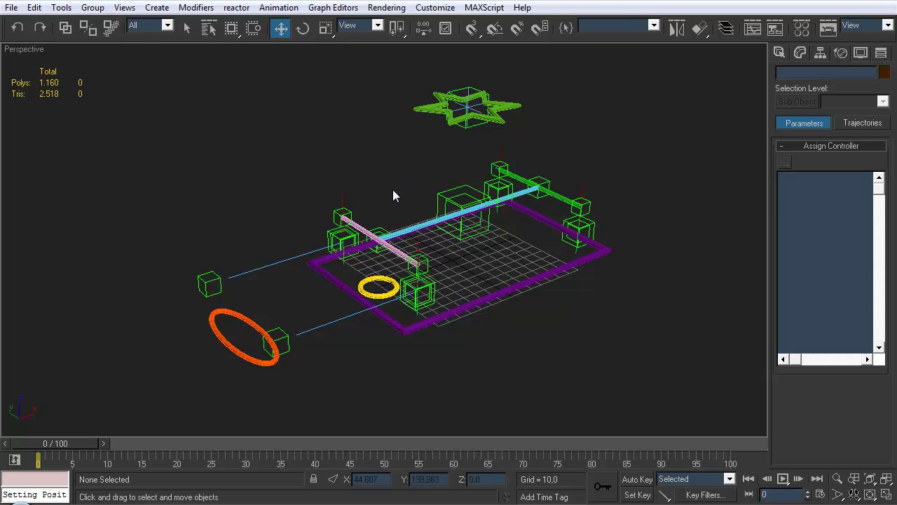
key(q)
click(369, 279)
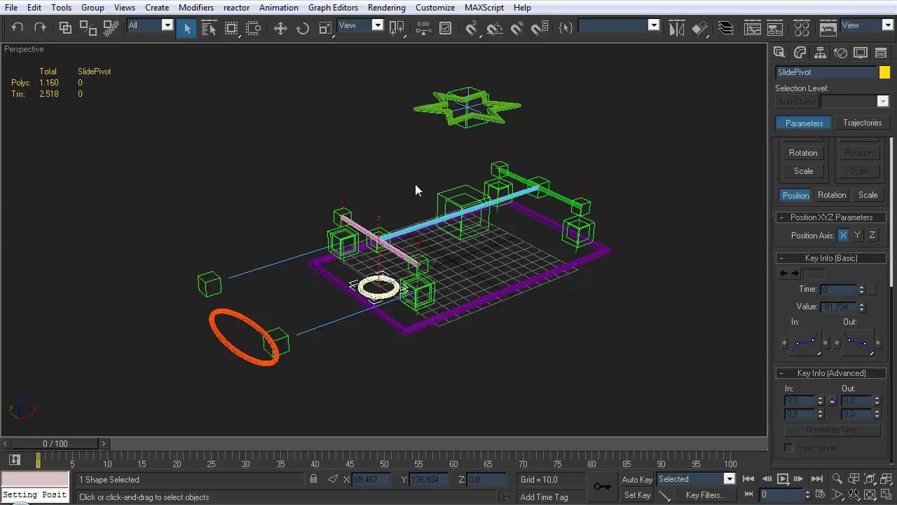
middle_drag(400, 235, 412, 228)
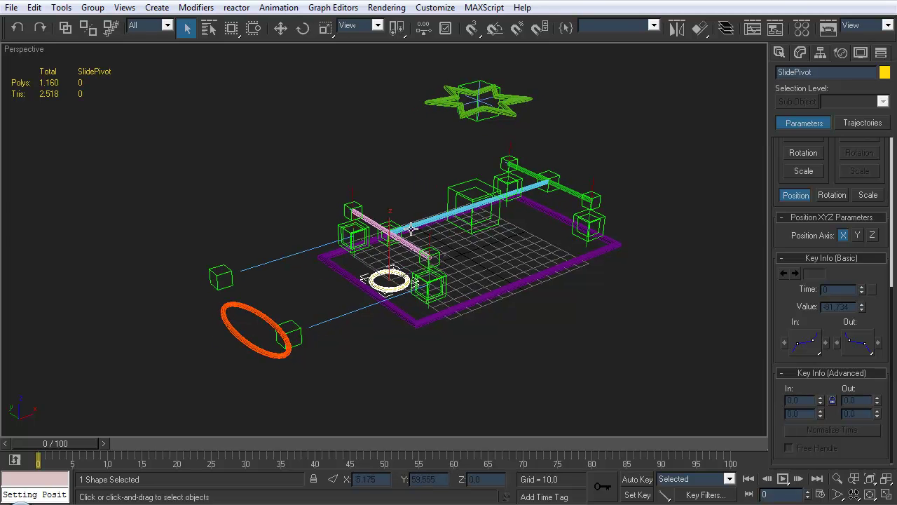
right_click(393, 270)
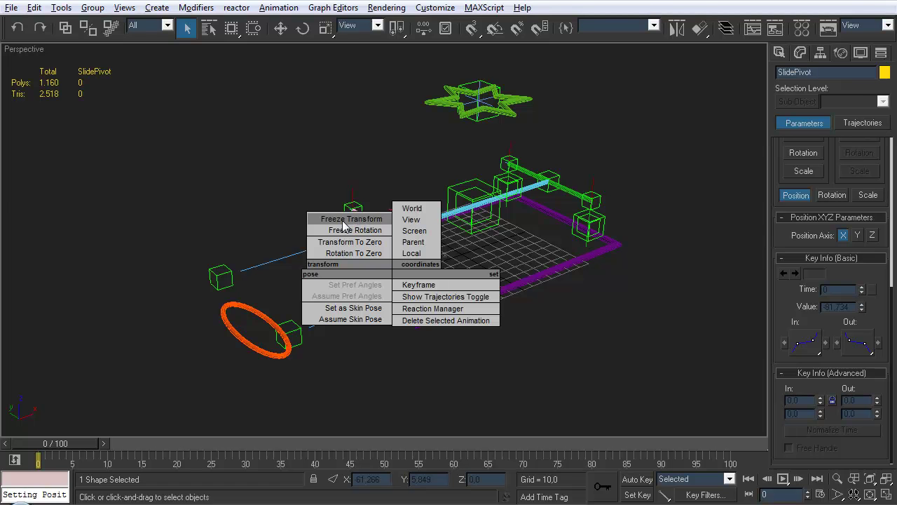
click(370, 219)
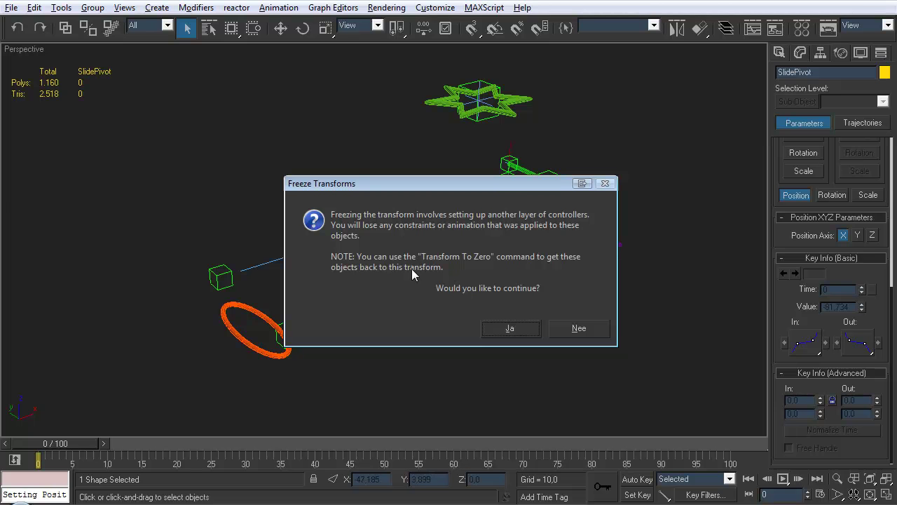
click(510, 328)
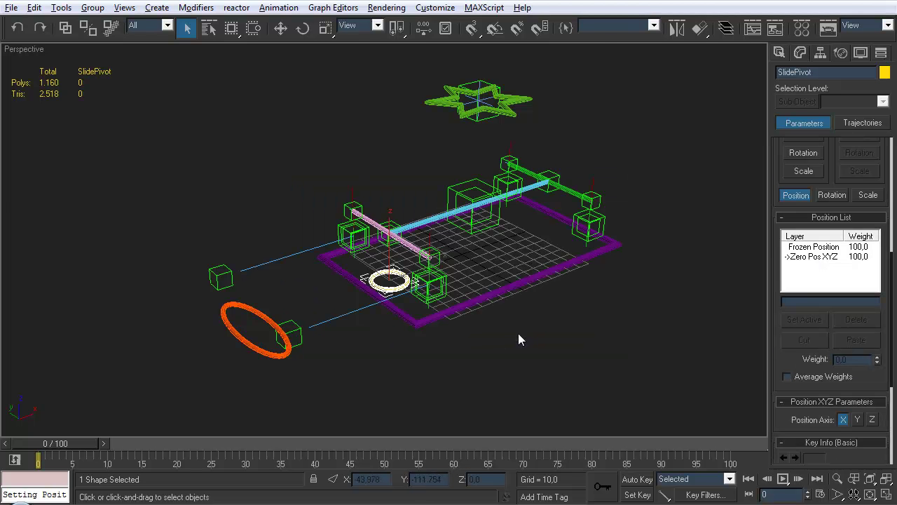
Try rotating the yellow SlidePivot circle to test its frozen transform, and deselect it.
key(e)
drag(395, 308, 417, 298)
click(534, 285)
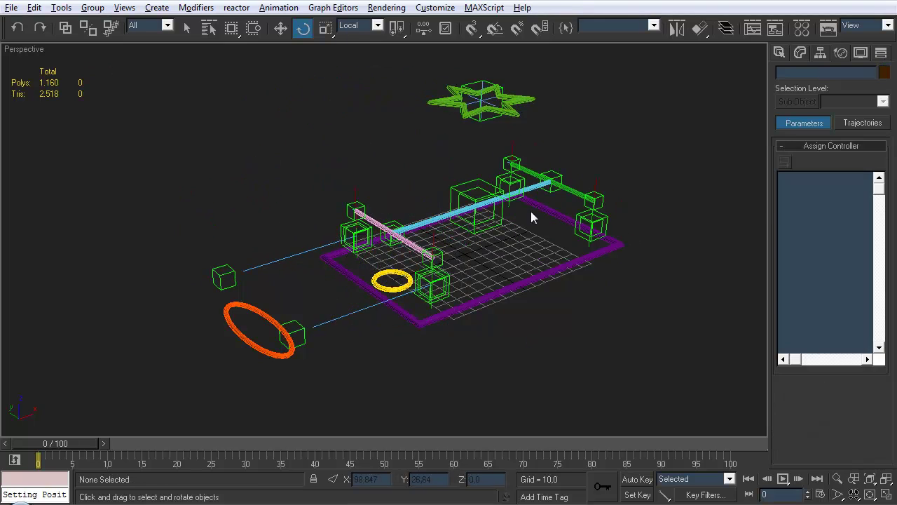
Freeze the transform of the green star controller Star01 and accept the added controller layer.
middle_drag(534, 284, 520, 335)
key(q)
click(423, 153)
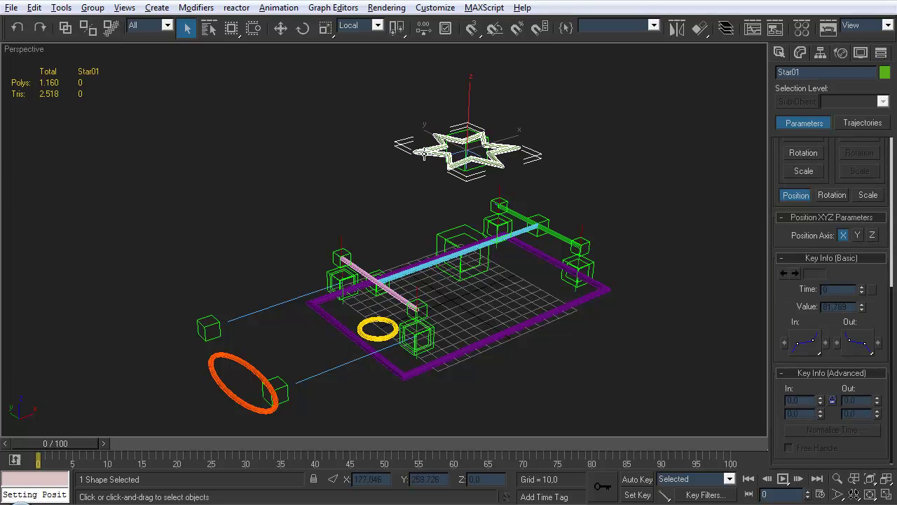
right_click(422, 153)
click(393, 94)
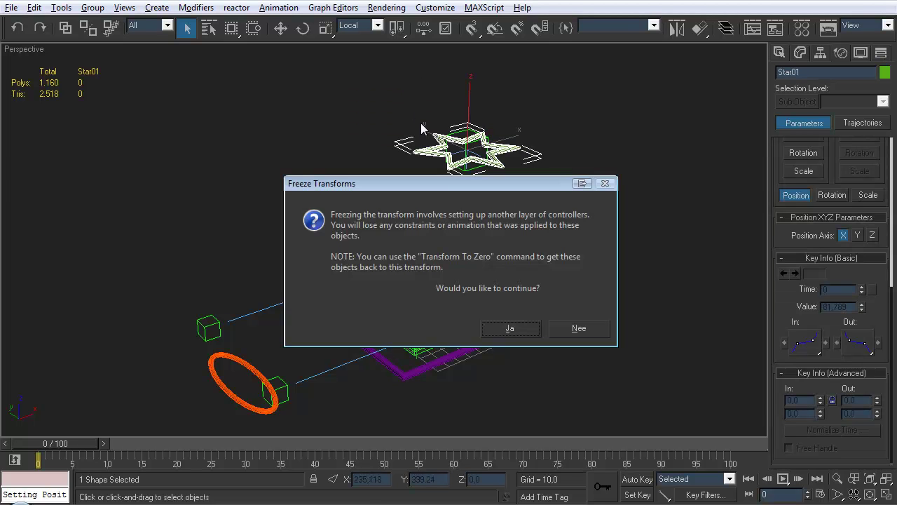
click(510, 328)
Try moving the green star to test its frozen transform.
key(w)
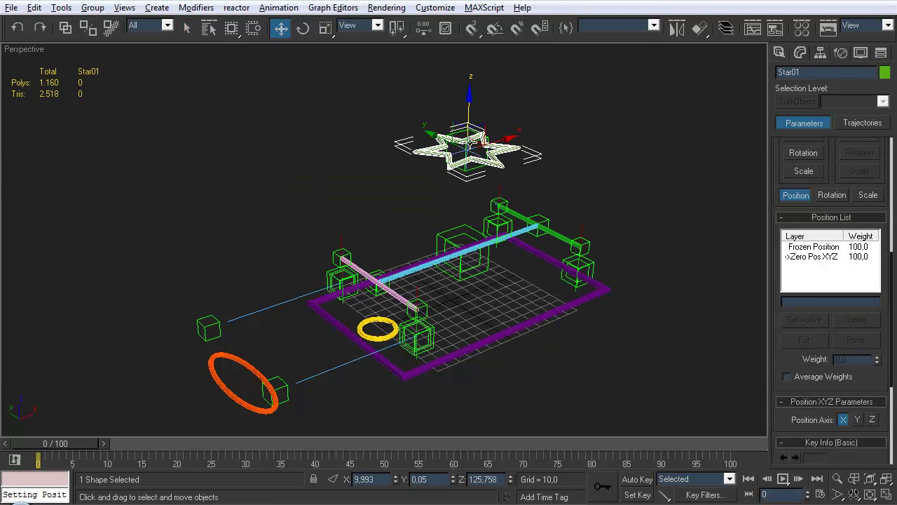
mouse_move(474, 142)
mouse_down()
mouse_move(431, 184)
mouse_move(465, 130)
mouse_move(487, 155)
mouse_move(444, 151)
mouse_move(475, 137)
mouse_move(466, 148)
mouse_up()
middle_drag(466, 196, 489, 233)
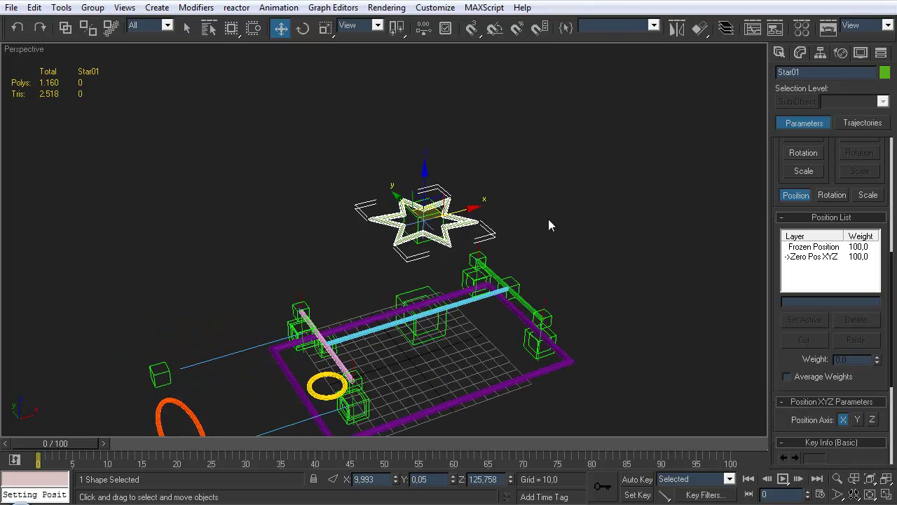
middle_drag(280, 378, 340, 293)
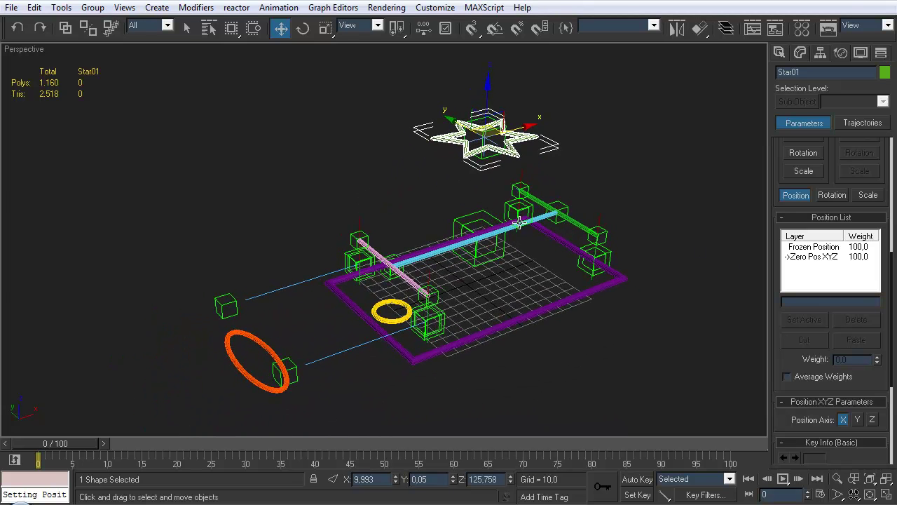
Freeze the transforms of the orange steering ring and the purple ROOT rectangle together, accepting the added controller layers.
key(q)
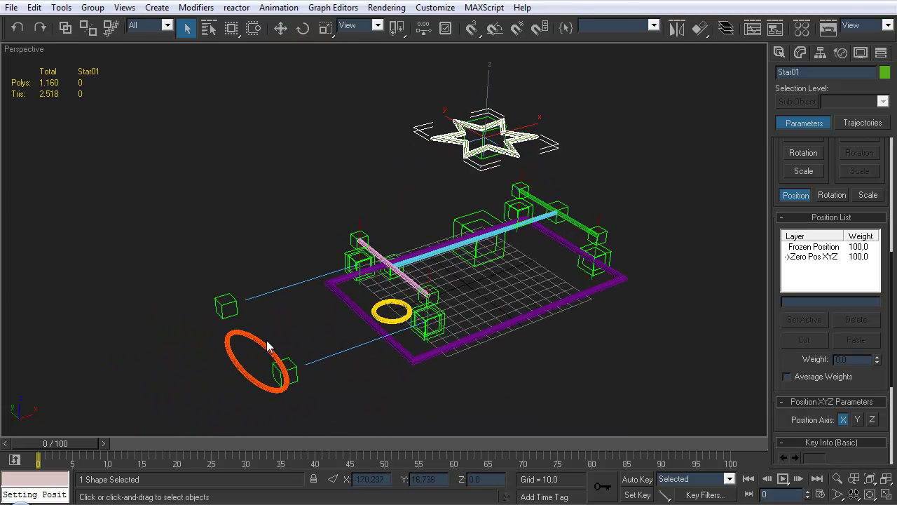
click(273, 346)
ctrl+click(343, 298)
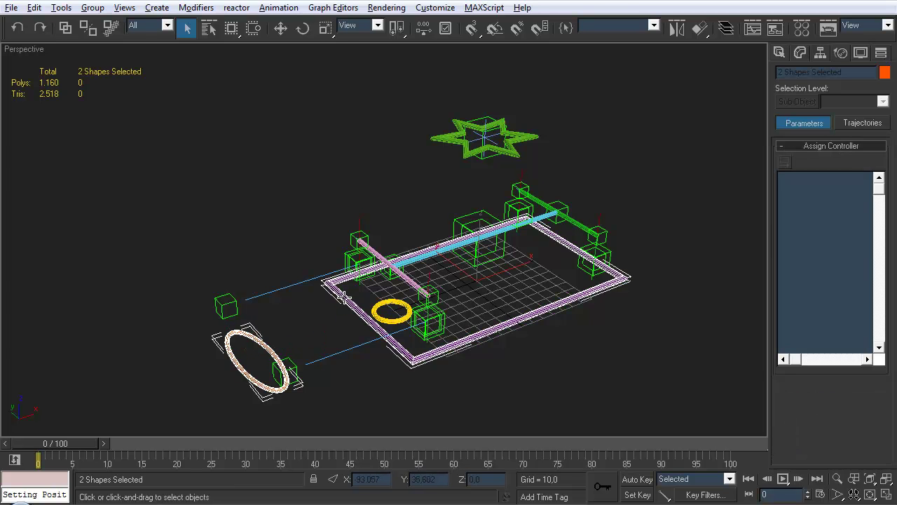
right_click(343, 298)
click(309, 245)
click(515, 327)
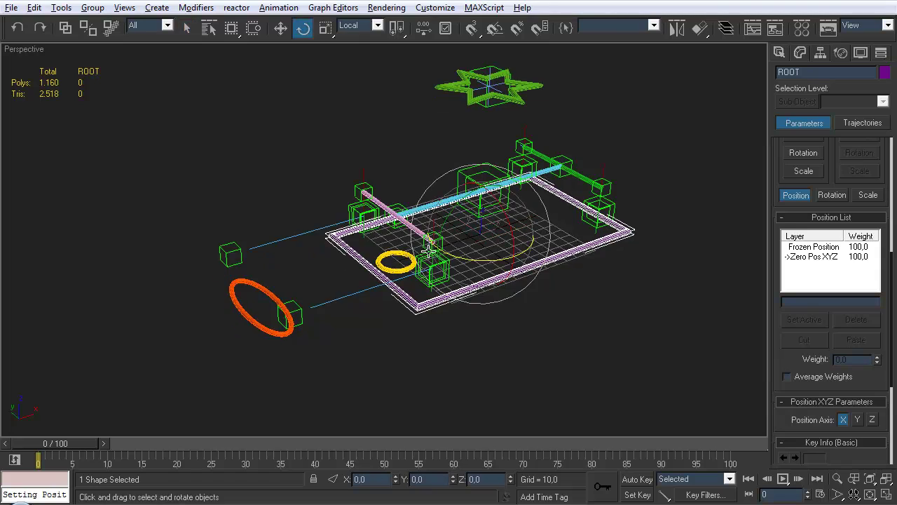
Try rotating ROOT and moving the orange steering ring to test their frozen transforms, cancelling both changes.
mouse_move(429, 246)
mouse_down()
mouse_move(467, 248)
mouse_move(427, 227)
mouse_move(489, 229)
mouse_up()
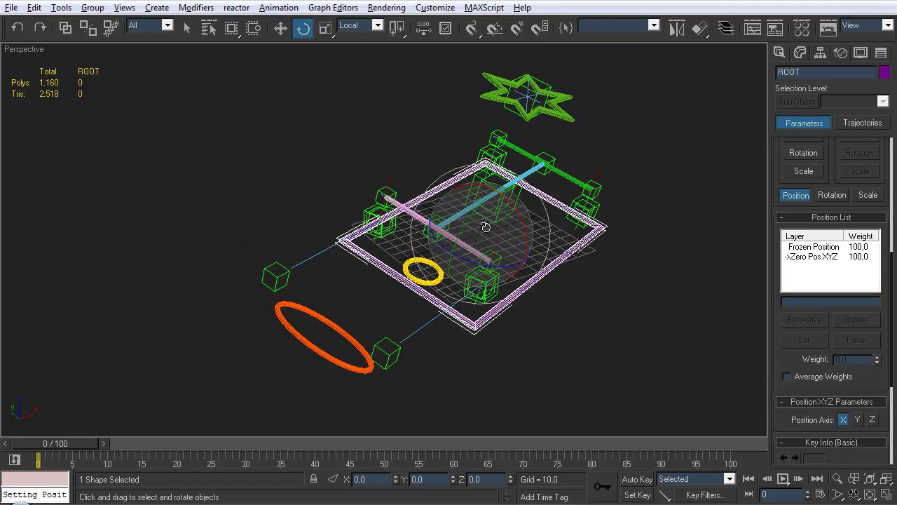
right_click(489, 229)
click(323, 308)
click(280, 306)
key(w)
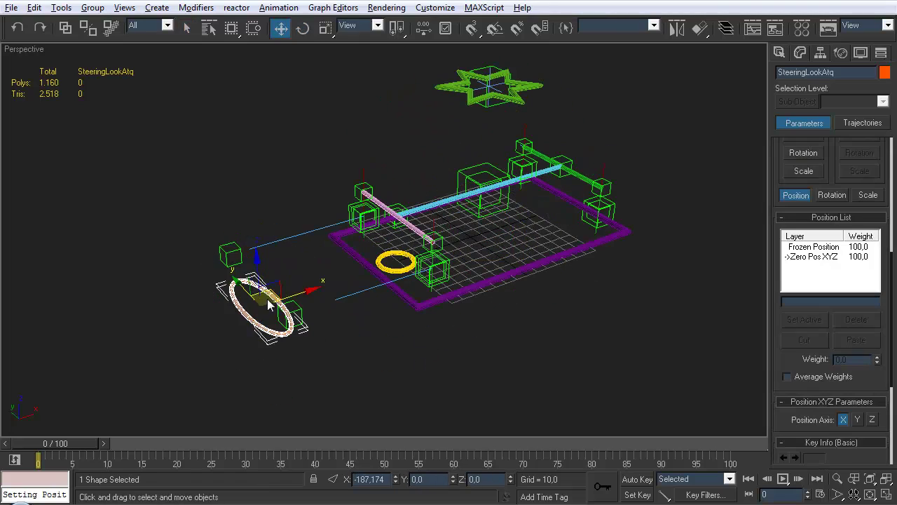
drag(270, 303, 298, 317)
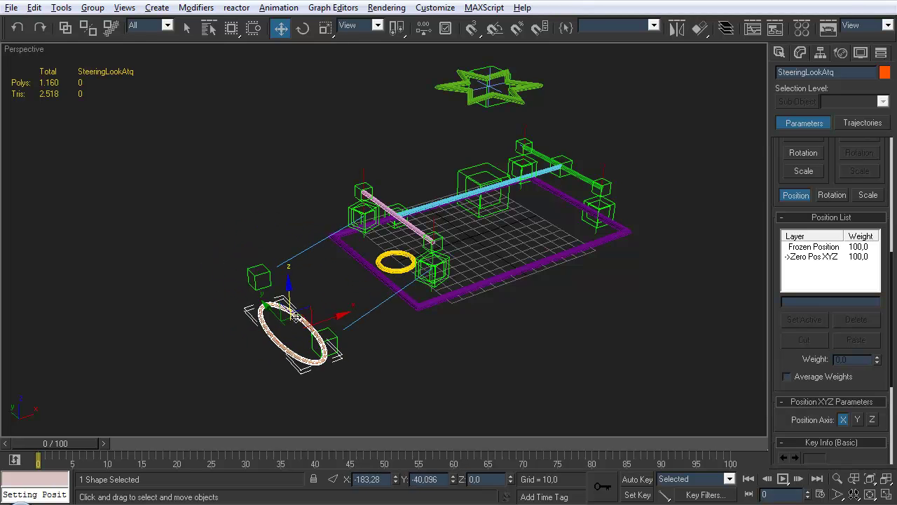
right_click(299, 318)
Try moving the green star away from its centre point, undo the move and clear the selection.
middle_drag(423, 212, 418, 251)
click(395, 295)
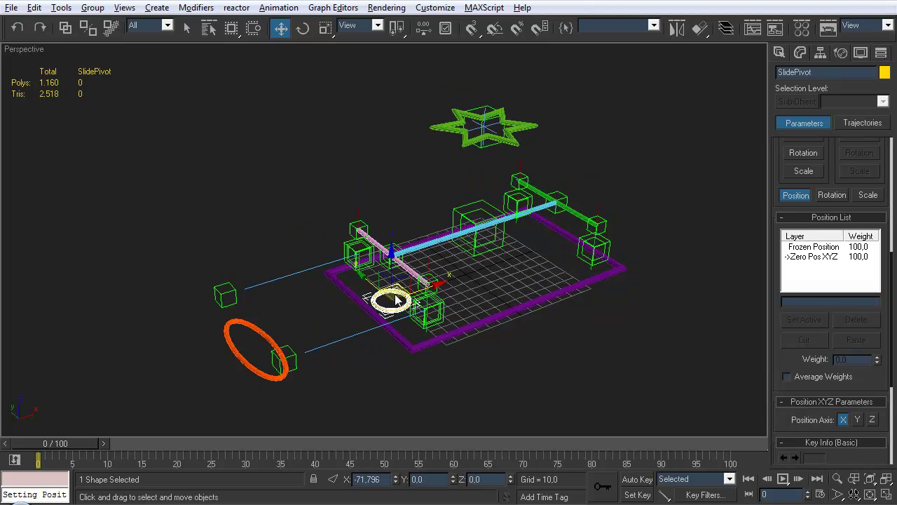
click(462, 143)
drag(462, 143, 494, 112)
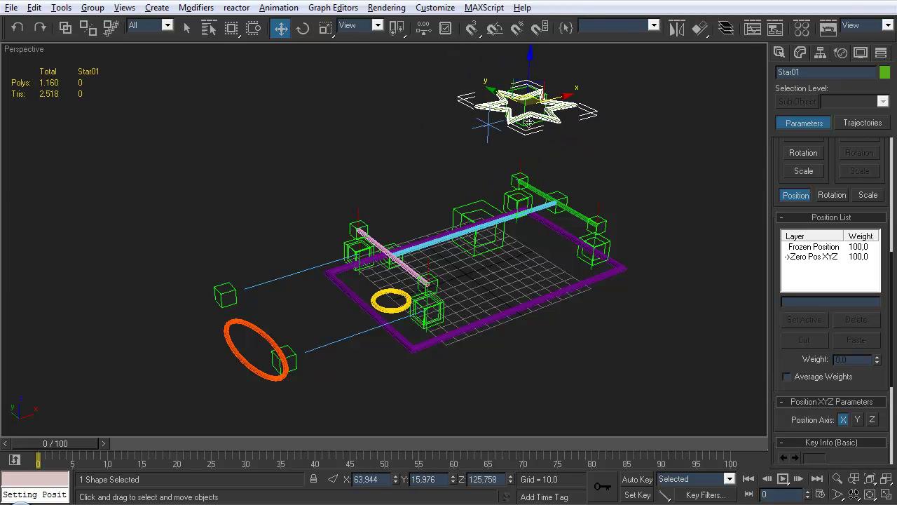
key(ctrl+z)
click(552, 349)
Move the green star towards the car's front, to about X -78.5, Y -27.3, and shift the orange steering ring to one side.
middle_drag(551, 257, 390, 173)
middle_drag(417, 222, 469, 115)
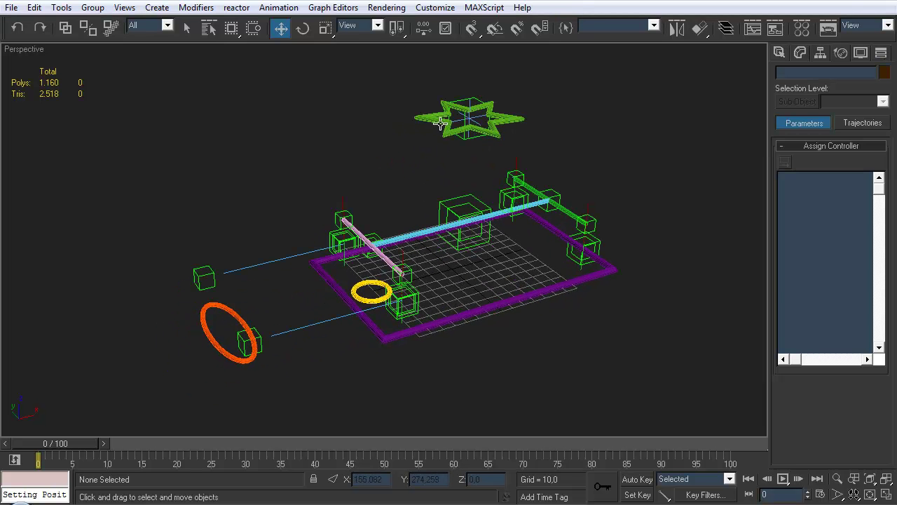
click(474, 112)
drag(479, 111, 389, 148)
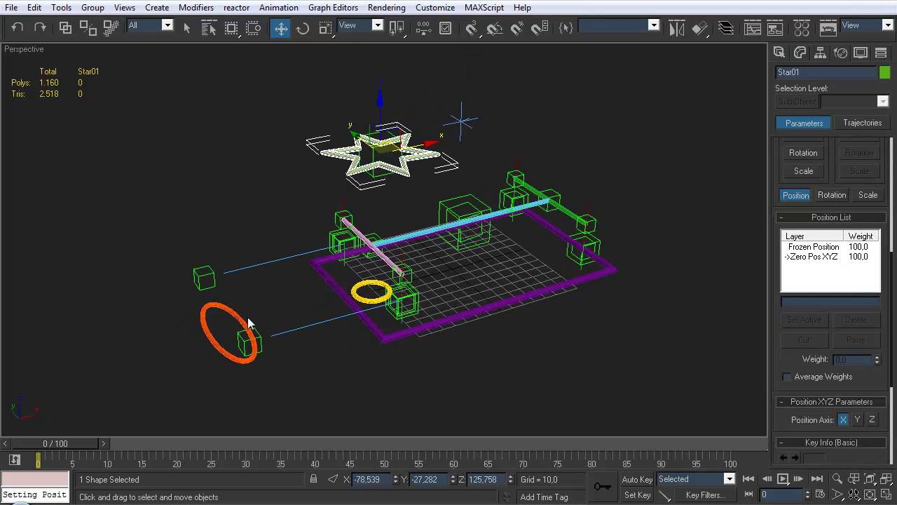
click(249, 330)
drag(241, 326, 215, 276)
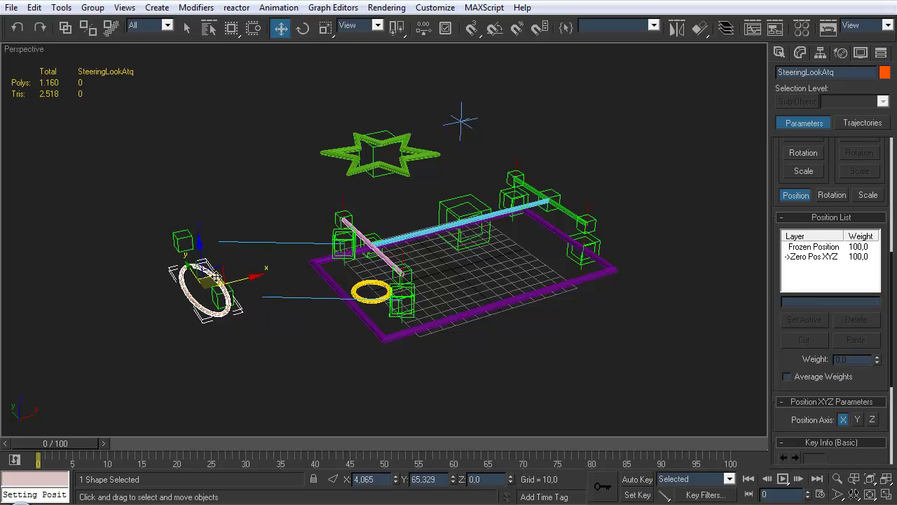
Rotate the yellow SlidePivot circle so the car body swings around it, and deselect it.
click(363, 286)
key(e)
drag(379, 287, 439, 336)
click(392, 321)
Reset the steering ring, SlidePivot circle and green star together with Transform To Zero, and clear the selection.
key(q)
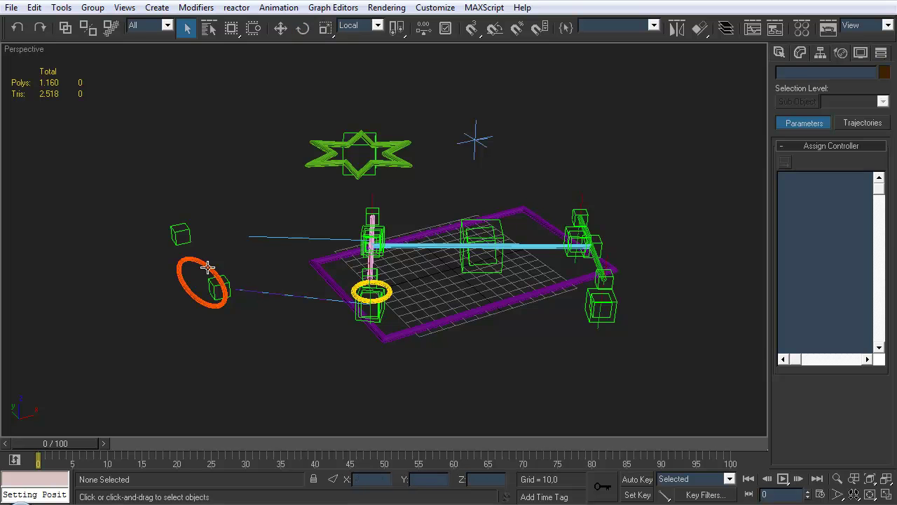
click(205, 266)
ctrl+click(352, 283)
ctrl+click(317, 165)
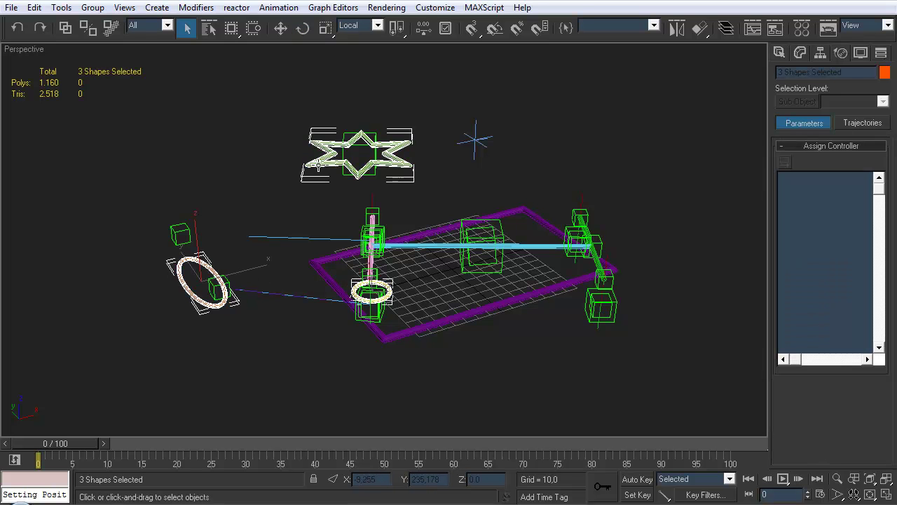
right_click(315, 160)
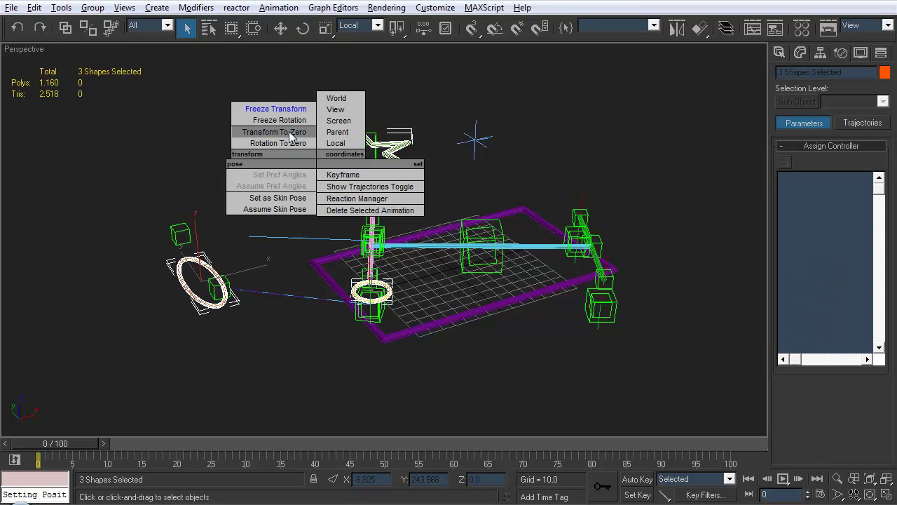
click(294, 136)
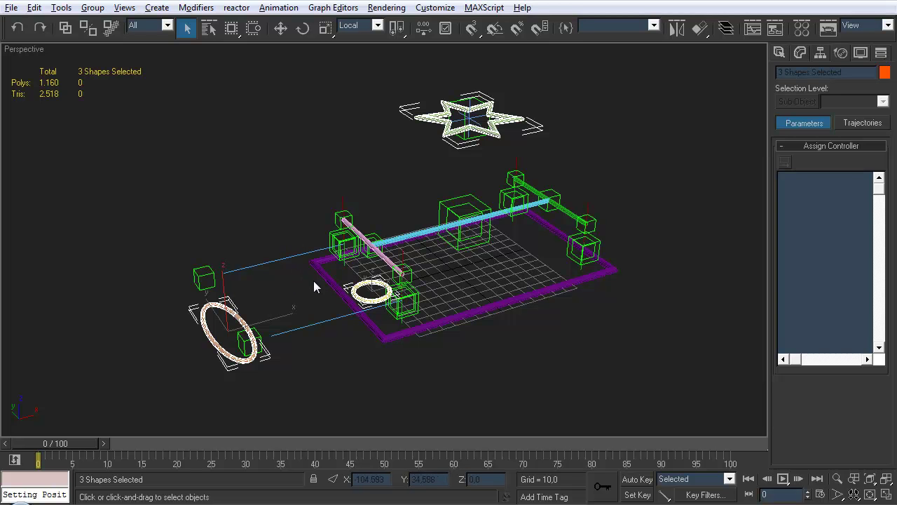
click(305, 302)
Examine the whole rig from several angles and the front-left wheel hub up close.
alt+middle_drag(337, 272, 416, 207)
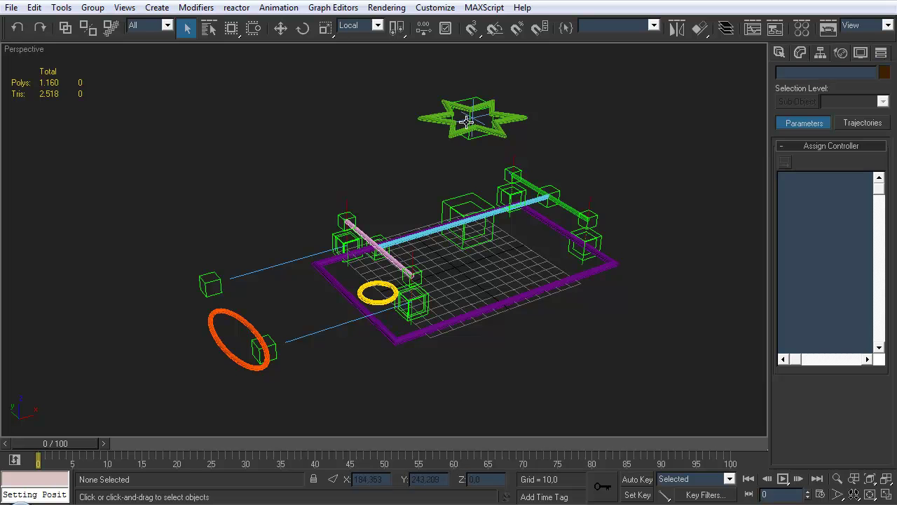
alt+middle_drag(494, 200, 459, 160)
alt+middle_drag(441, 211, 479, 208)
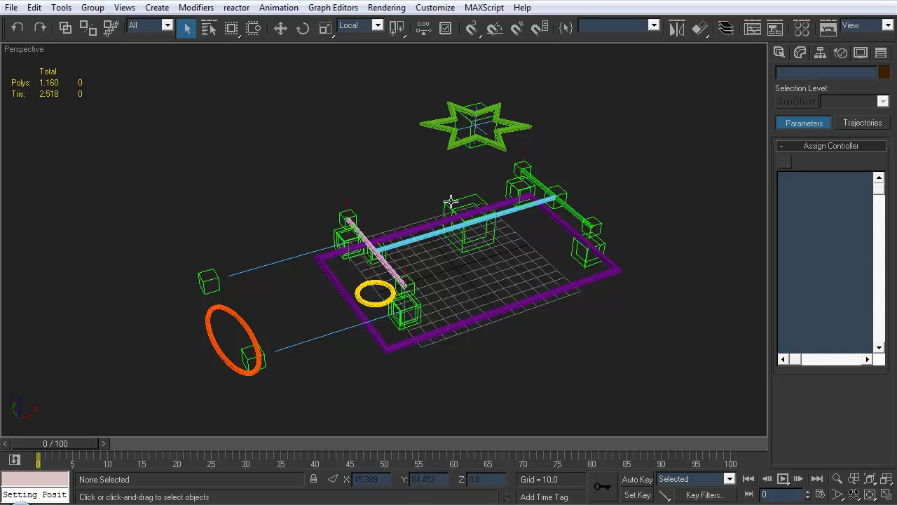
alt+middle_drag(497, 252, 517, 232)
alt+middle_drag(437, 223, 386, 240)
scroll(407, 253, up, 3)
mouse_move(427, 263)
alt+middle_down()
mouse_move(442, 255)
mouse_move(419, 259)
alt+middle_up()
scroll(434, 263, up, 3)
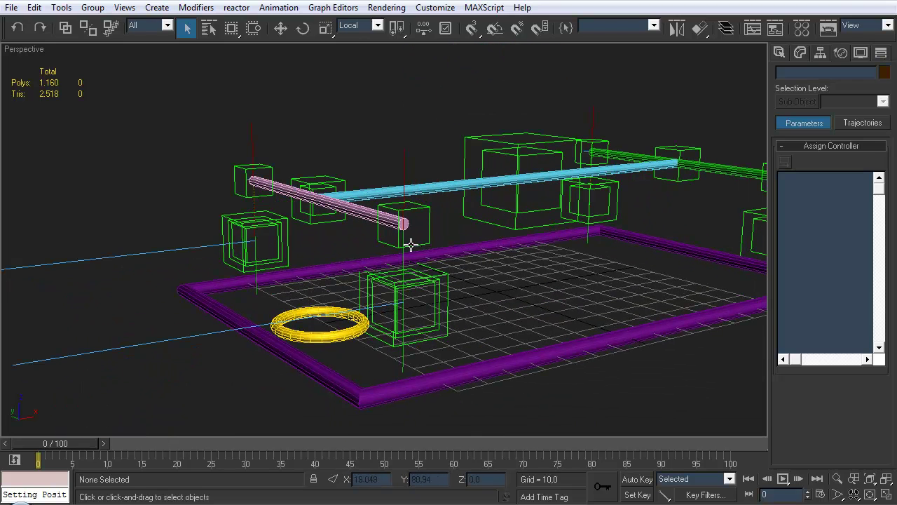
Inspect the motion controllers of Dummy_WheelHub_FL down to the Percent track of its Path Constraint.
click(412, 330)
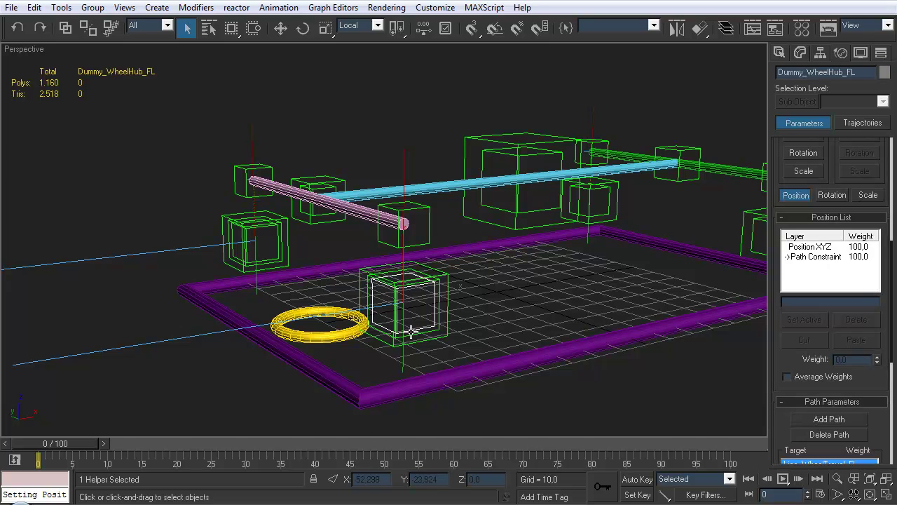
key(w)
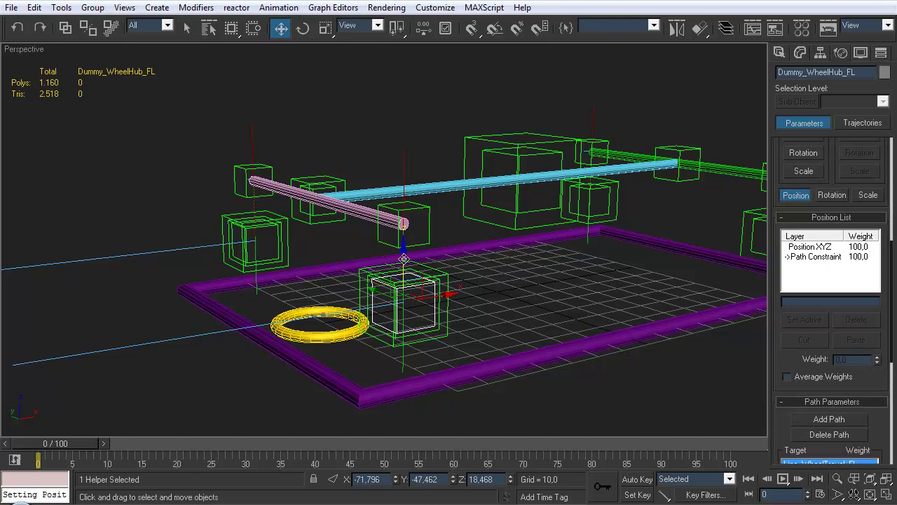
click(820, 53)
click(841, 53)
drag(889, 175, 885, 140)
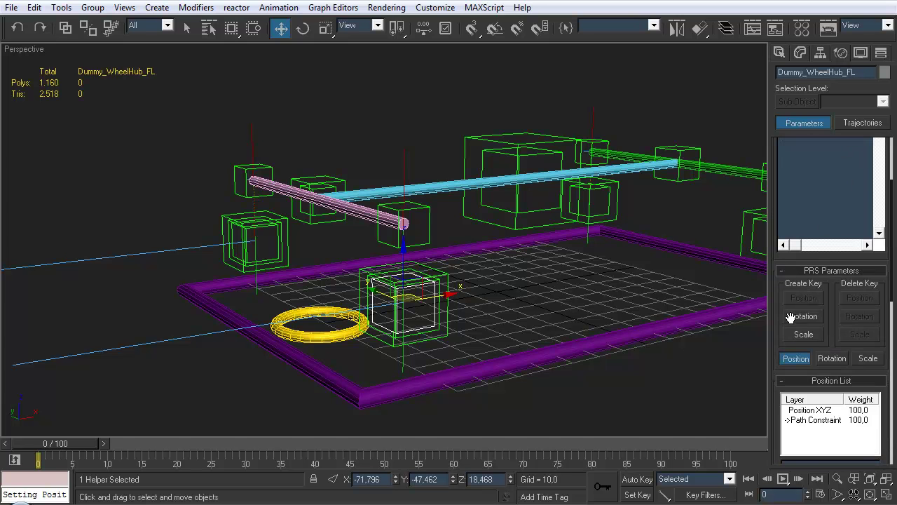
scroll(856, 317, up, 3)
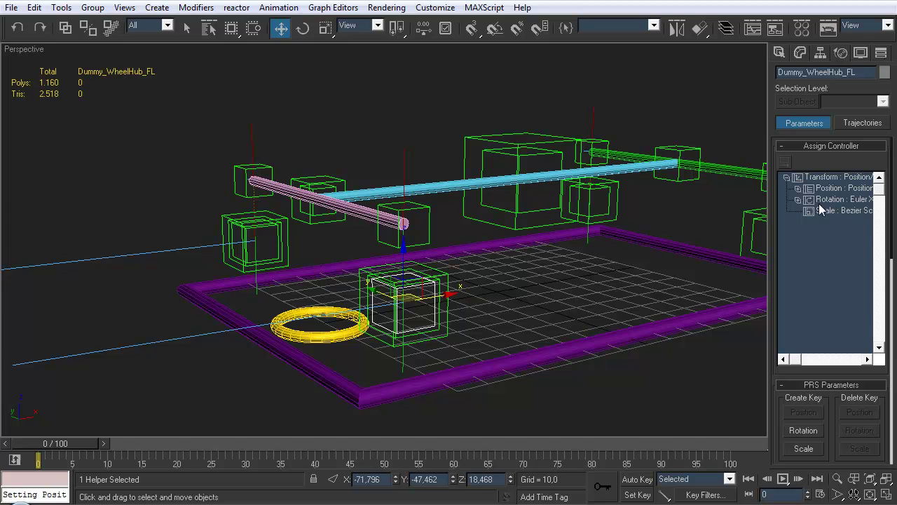
click(797, 199)
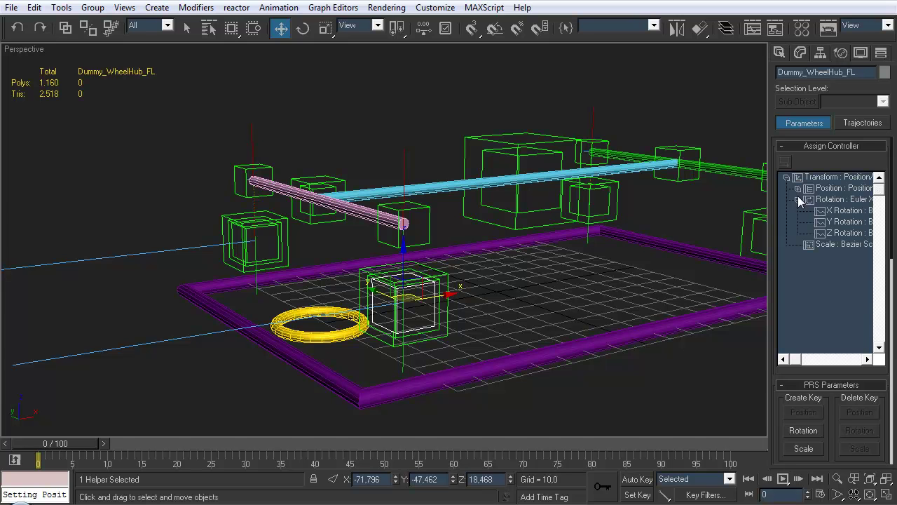
click(798, 189)
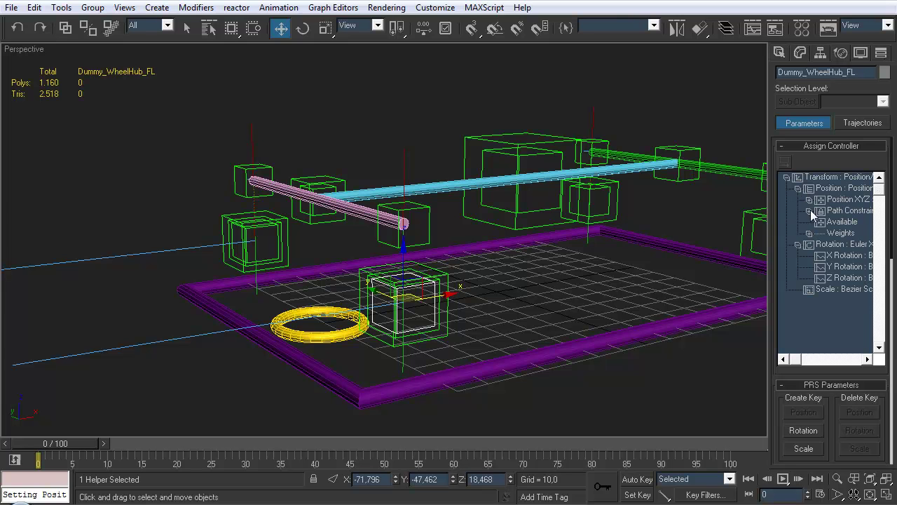
click(809, 211)
click(843, 223)
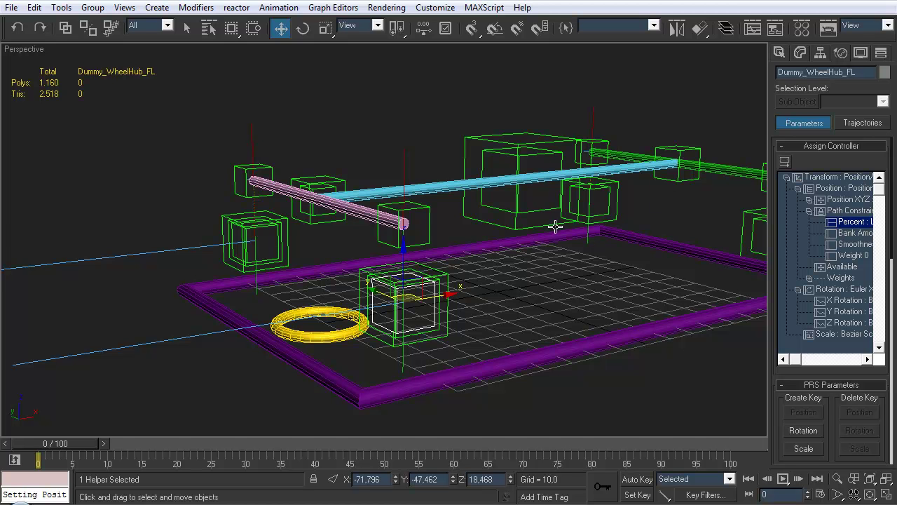
Return to the spline creation tools and deselect the wheel hub dummy.
middle_drag(554, 221, 529, 225)
alt+middle_drag(489, 228, 646, 126)
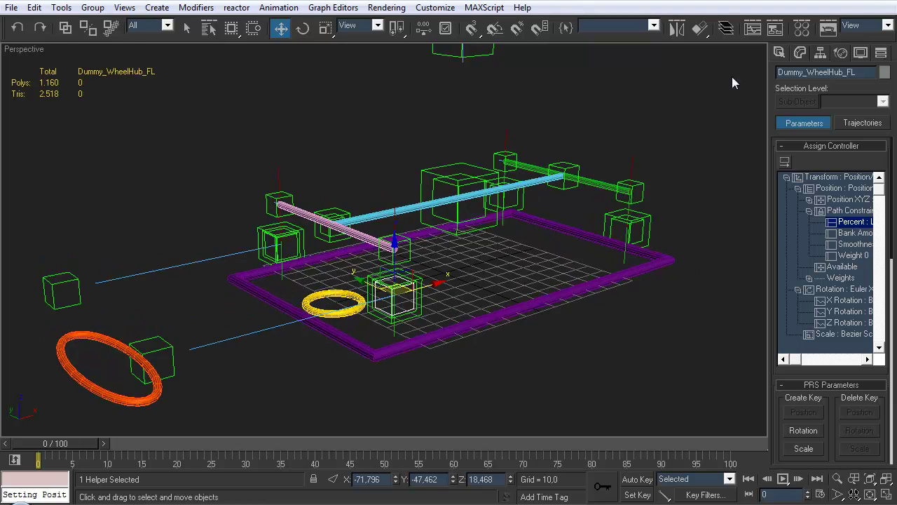
alt+middle_drag(479, 244, 649, 120)
click(782, 52)
middle_drag(435, 343, 427, 325)
click(460, 299)
Select the two left wheel travel lines, front and rear, and clone them outward along Y as copies.
middle_drag(460, 299, 467, 288)
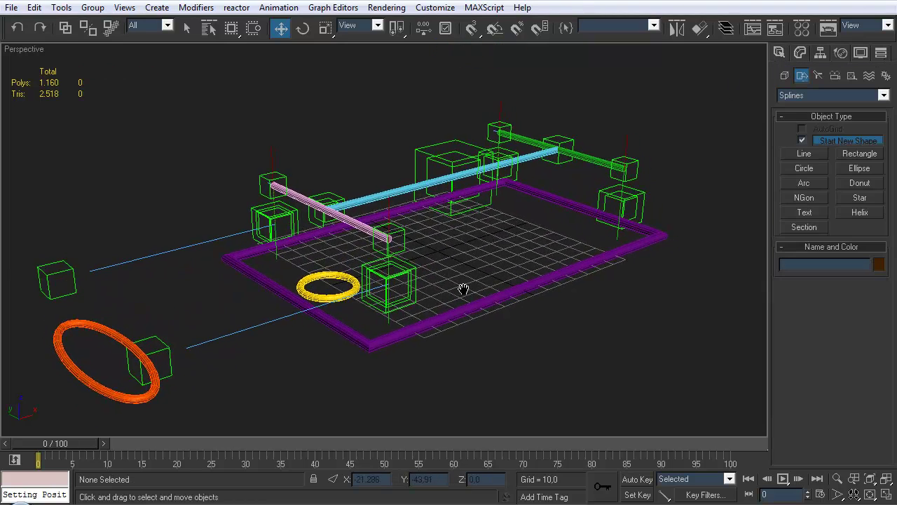
scroll(453, 276, up, 5)
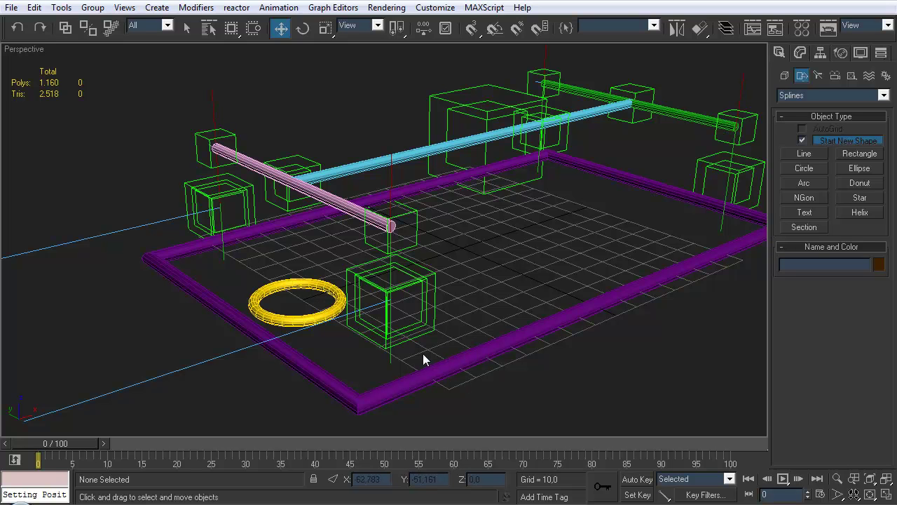
middle_drag(361, 266, 382, 293)
click(380, 317)
middle_drag(400, 351, 362, 270)
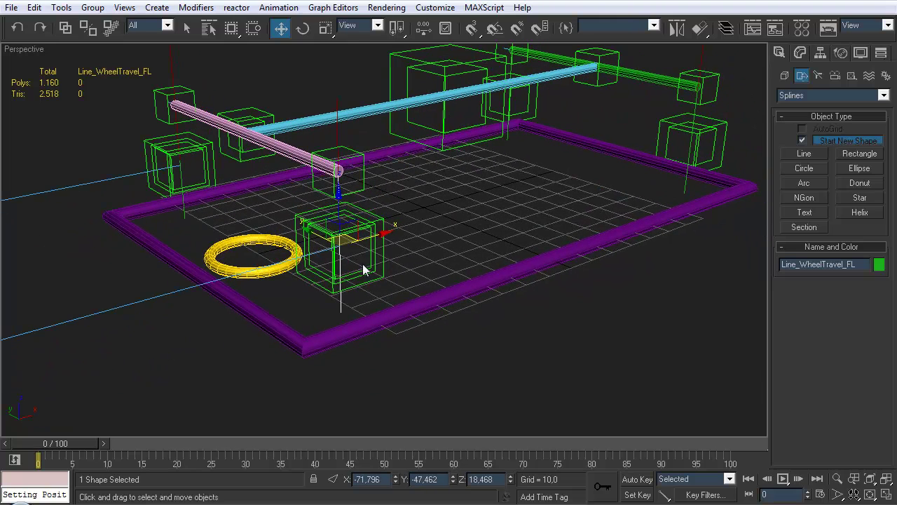
ctrl+click(684, 188)
alt+middle_drag(684, 189, 527, 184)
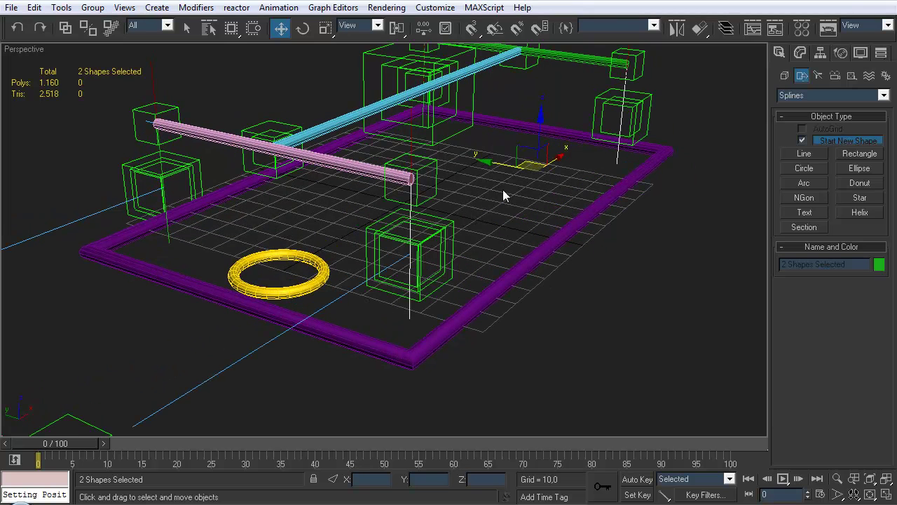
mouse_move(497, 160)
mouse_down()
mouse_move(552, 183)
mouse_move(540, 180)
mouse_up()
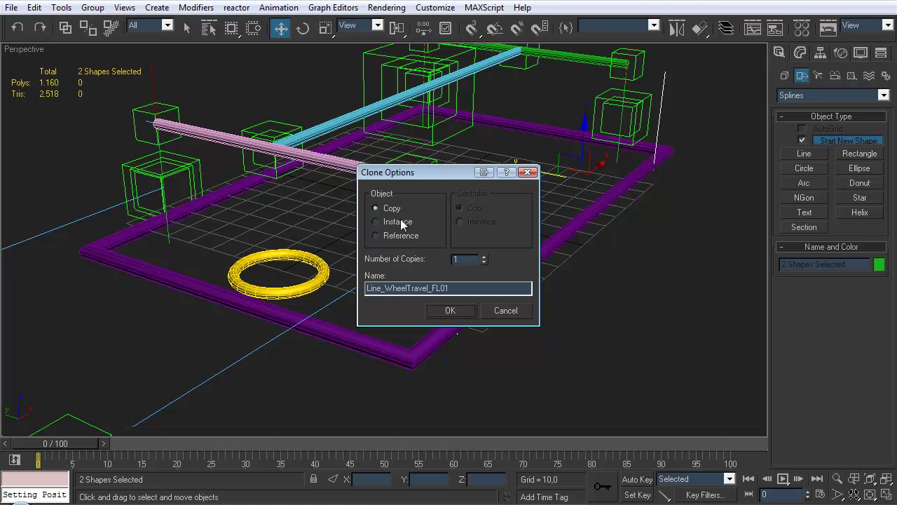
click(451, 310)
Rename the front-left copied travel line as Line_WheelControl_FL.
key(q)
click(531, 352)
click(439, 312)
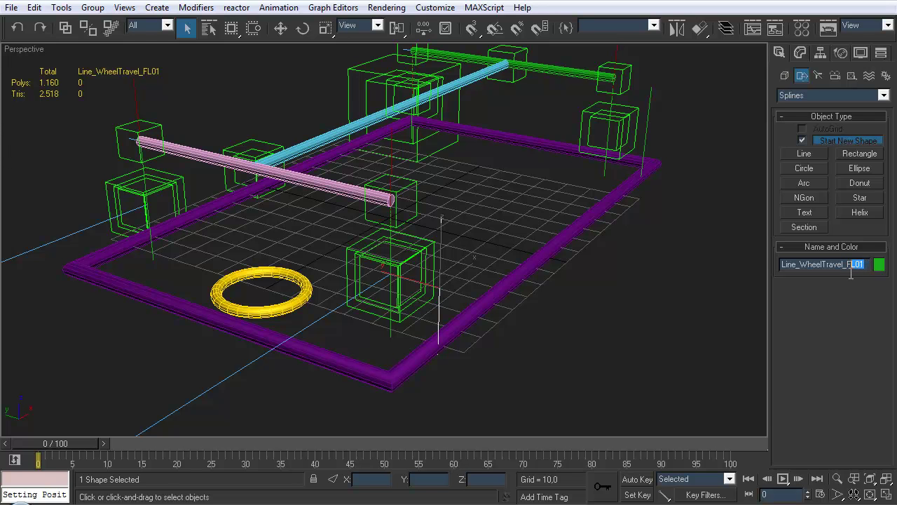
text(FL0)
drag(822, 266, 837, 275)
text(Contro)
Rename the rear-left copied travel line as Line_WheelControl_RL.
alt+middle_drag(465, 180, 597, 119)
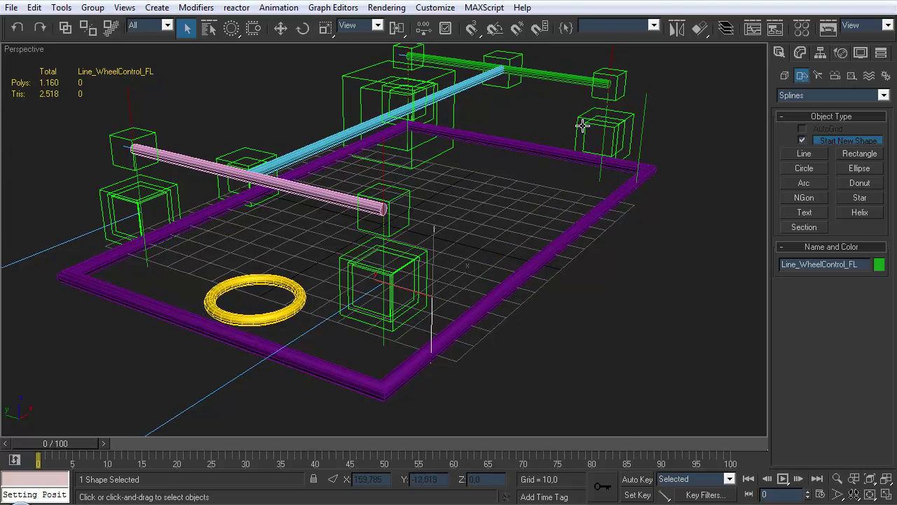
click(658, 168)
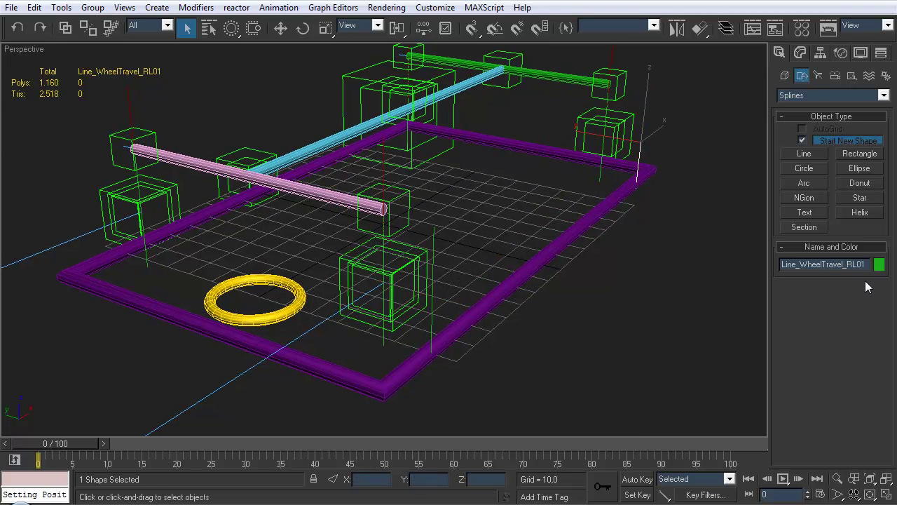
key(BackSpace)
key(BackSpace)
key(BackSpace)
key(BackSpace)
key(BackSpace)
key(BackSpace)
key(BackSpace)
key(BackSpace)
text(Control)
Set the Y position of Line_WheelControl_FL to -63.
click(495, 297)
click(431, 320)
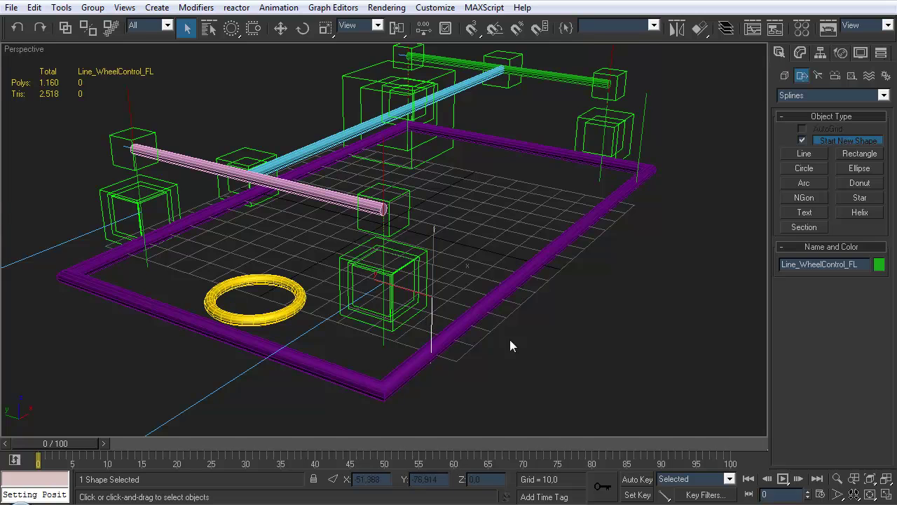
middle_drag(513, 314, 520, 310)
key(w)
middle_drag(449, 350, 439, 321)
drag(441, 480, 415, 492)
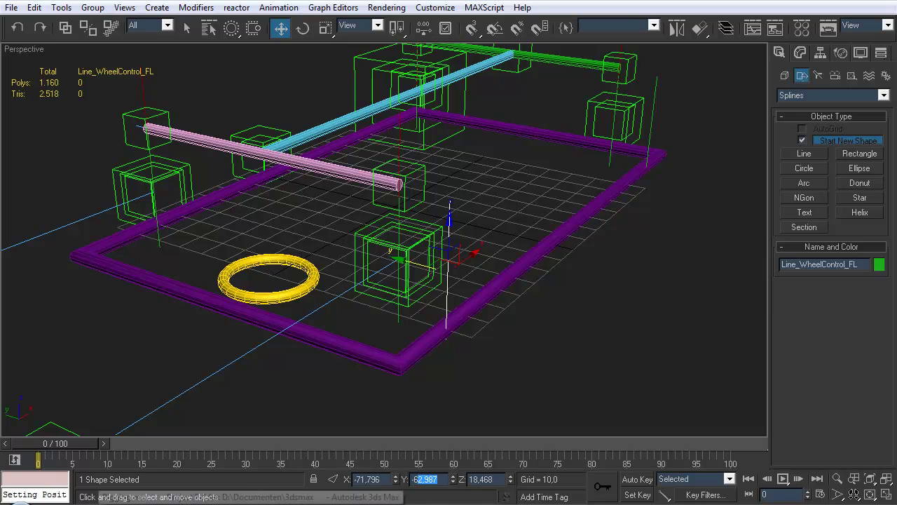
text(63)
key(Return)
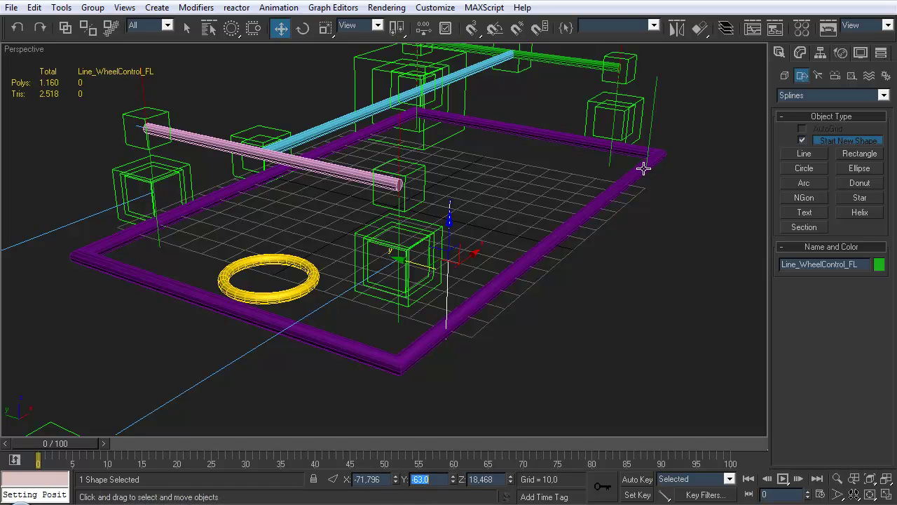
Set the Y position of Line_WheelControl_RL to -63.
click(651, 145)
double_click(420, 479)
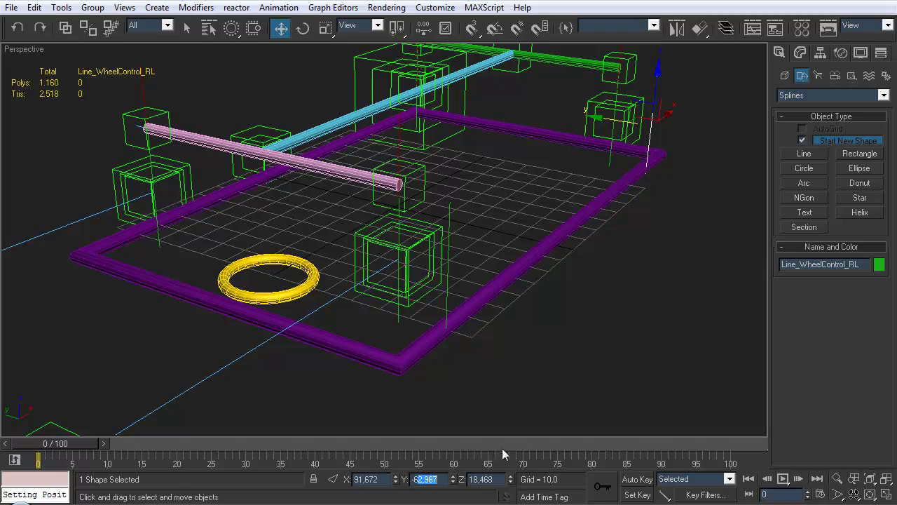
text(63)
key(Return)
Select the front-right and rear-right wheel travel lines and clone them outward along Y as copies.
middle_drag(240, 190, 361, 233)
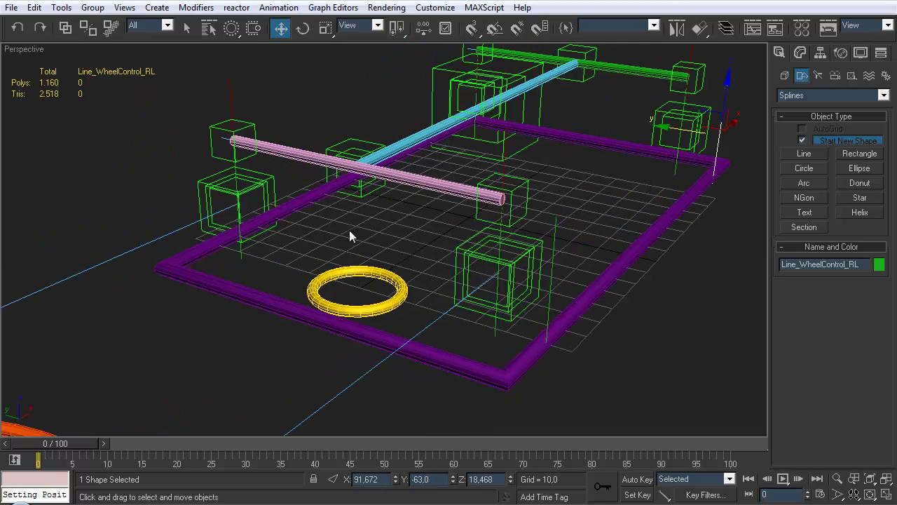
click(242, 256)
alt+middle_drag(245, 257, 561, 185)
ctrl+click(162, 200)
alt+middle_drag(162, 201, 415, 284)
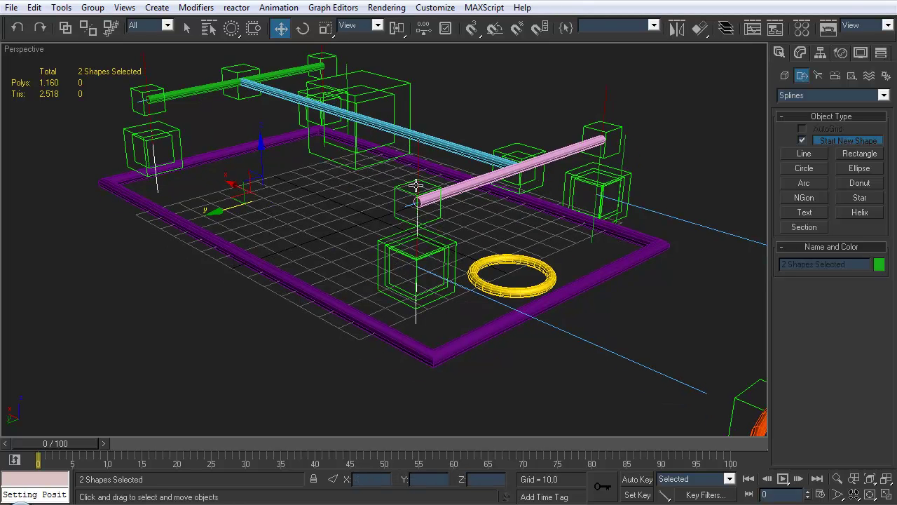
middle_drag(399, 176, 296, 164)
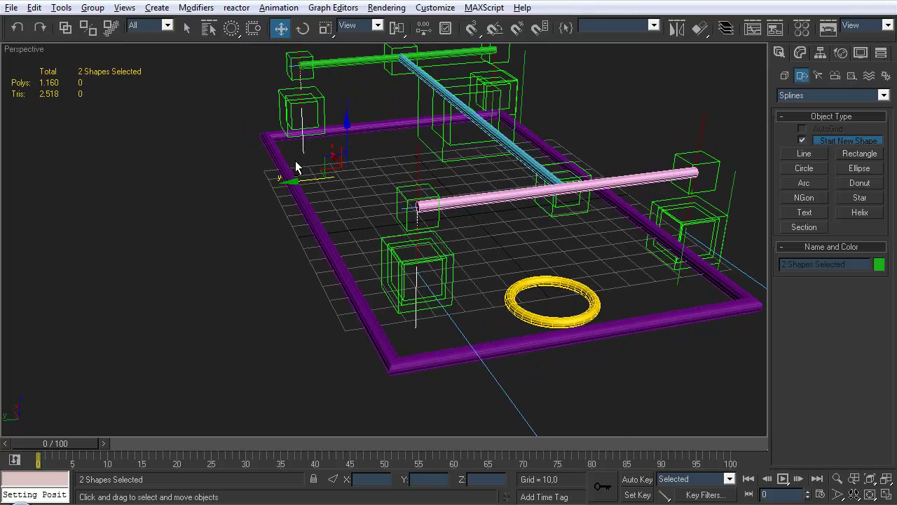
shift+drag(281, 189, 301, 212)
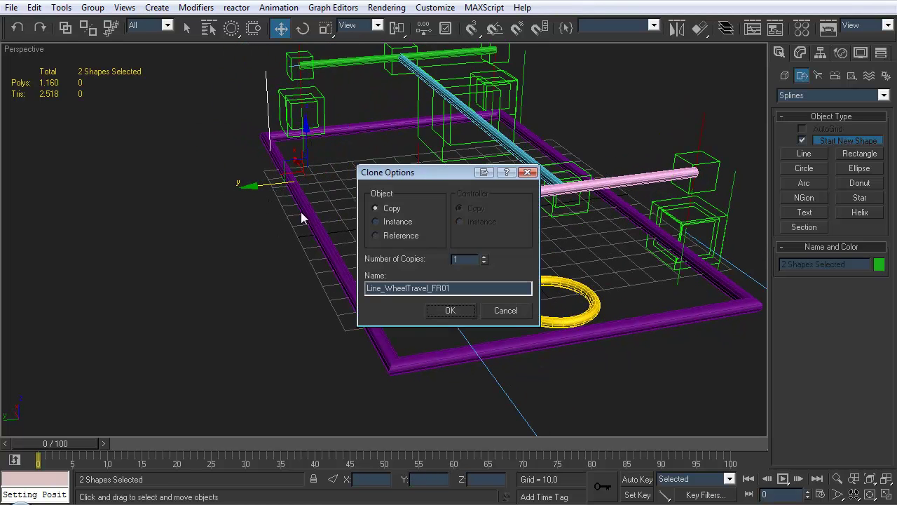
click(449, 310)
Set the Y position of the front-right copied travel line to 63.
middle_drag(338, 308, 345, 310)
click(285, 316)
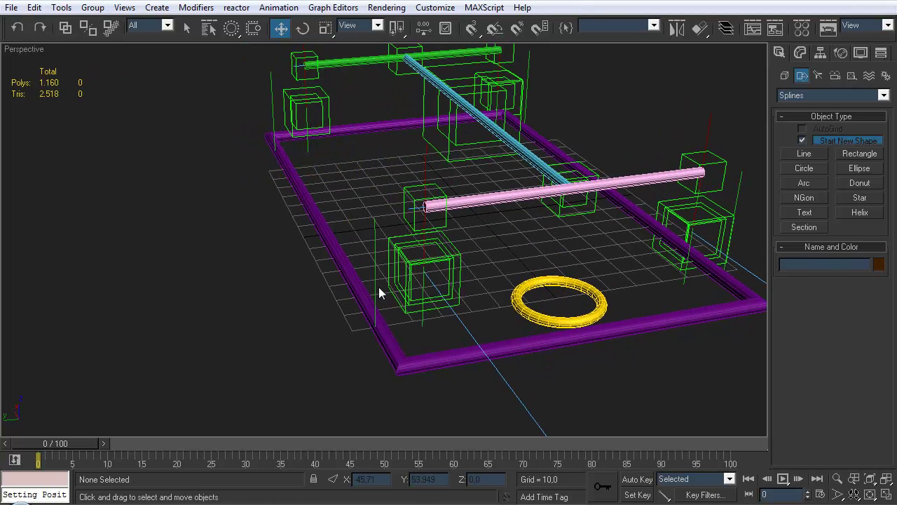
click(378, 289)
double_click(439, 478)
text(63)
key(Return)
Set the Y position of the rear-right copied travel line to 63.
click(271, 112)
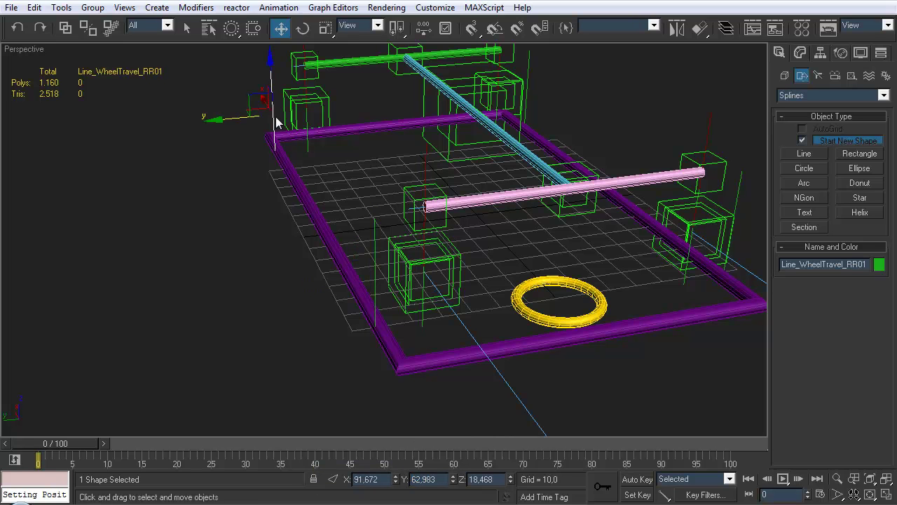
double_click(440, 479)
text(63)
key(Return)
Select all four copied wheel lines and hide the Controllers layer to check which objects belong to it.
alt+middle_drag(371, 225, 266, 256)
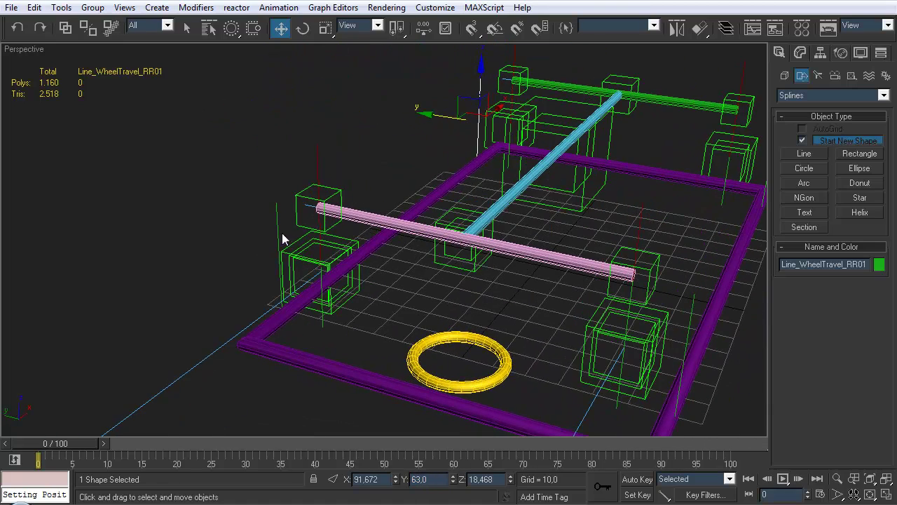
key(q)
ctrl+click(282, 242)
middle_drag(689, 312, 623, 181)
ctrl+click(699, 153)
click(727, 28)
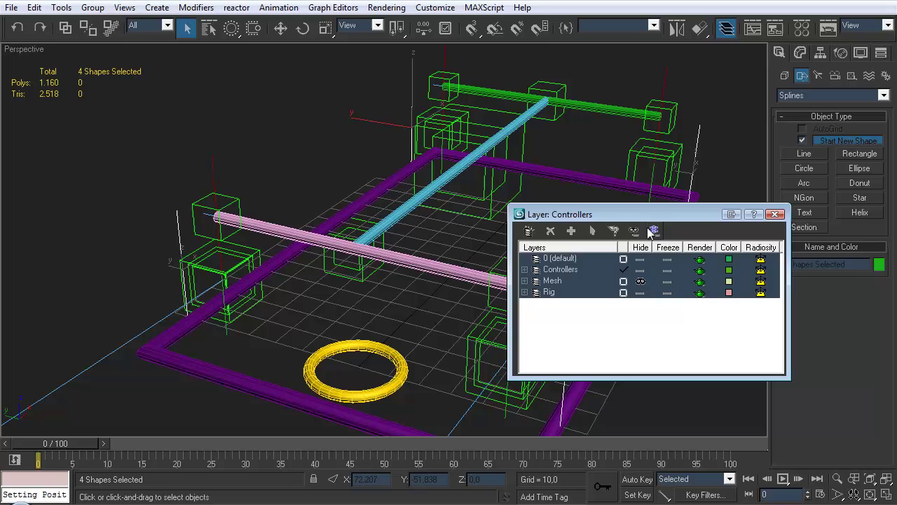
click(640, 271)
click(640, 272)
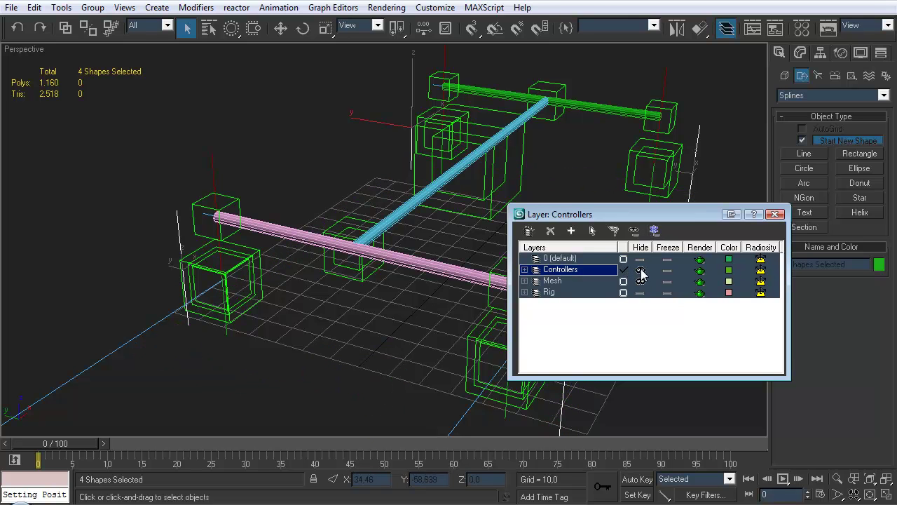
click(641, 280)
middle_drag(286, 298, 300, 278)
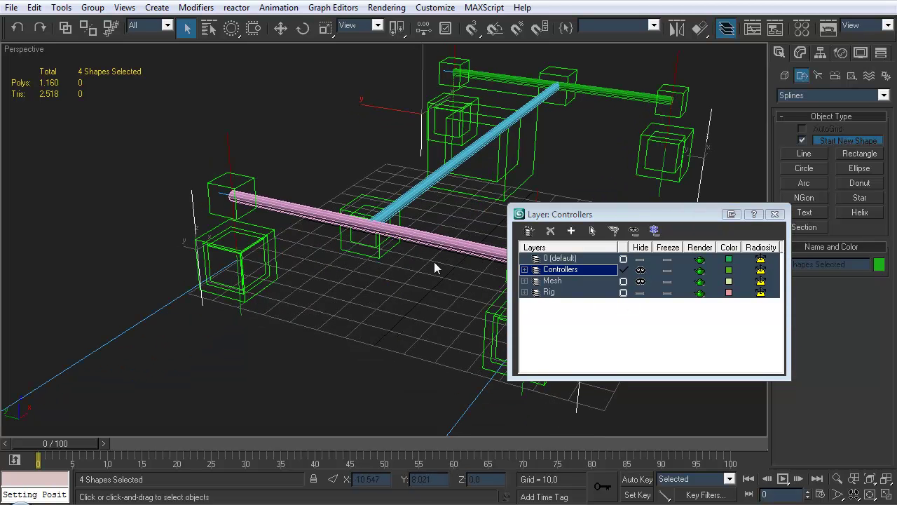
middle_drag(387, 246, 369, 237)
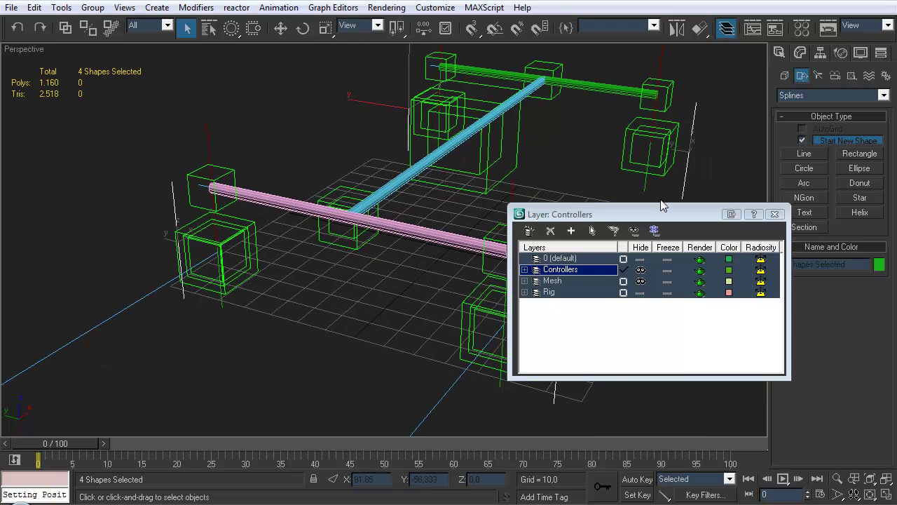
click(776, 214)
alt+middle_drag(702, 234, 720, 58)
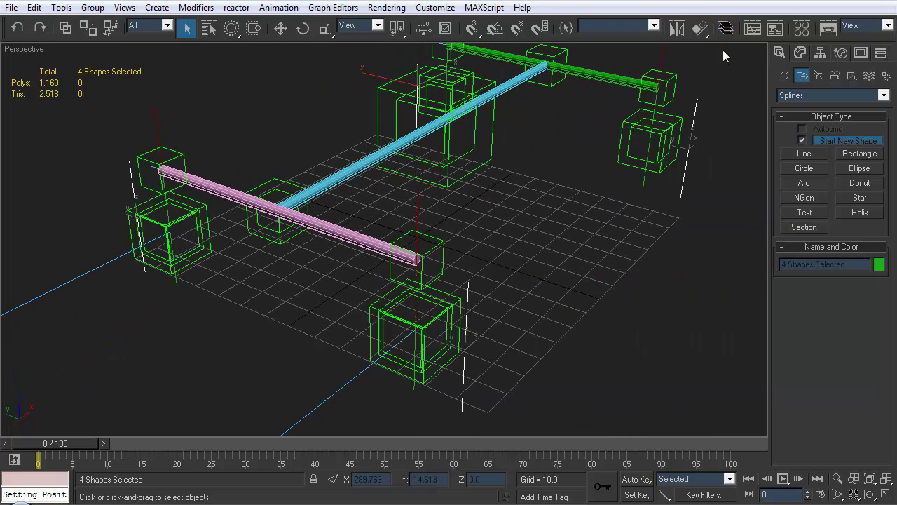
Unhide the Controllers layer and clear the selection of the four copied lines.
click(727, 29)
click(641, 281)
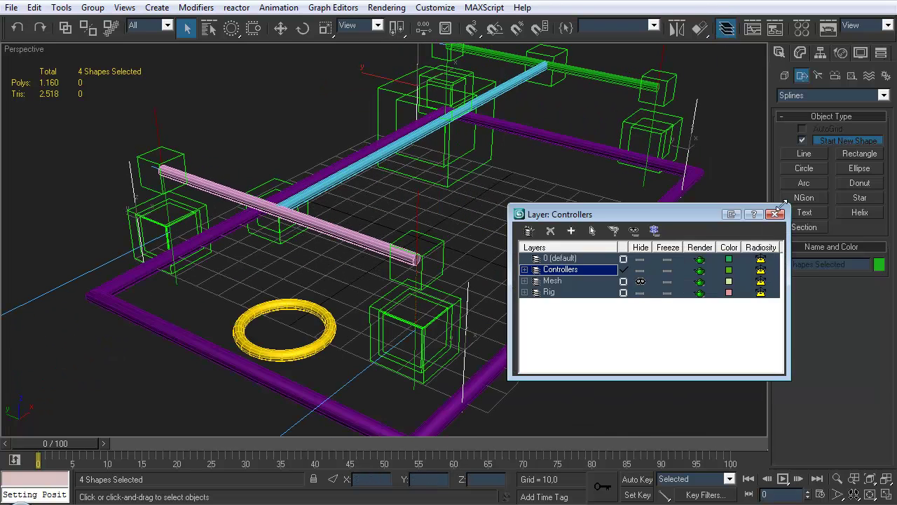
click(775, 213)
click(639, 348)
Rename the front-right copied travel line as Line_WheelControl_FR.
alt+middle_drag(518, 313, 491, 300)
alt+middle_drag(509, 258, 319, 289)
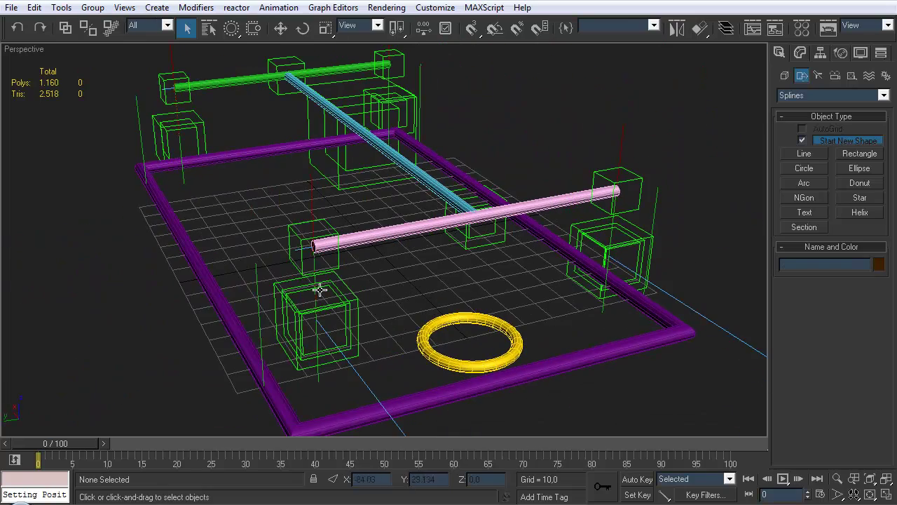
click(257, 326)
click(861, 269)
key(BackSpace)
key(BackSpace)
key(BackSpace)
key(BackSpace)
key(BackSpace)
key(BackSpace)
key(BackSpace)
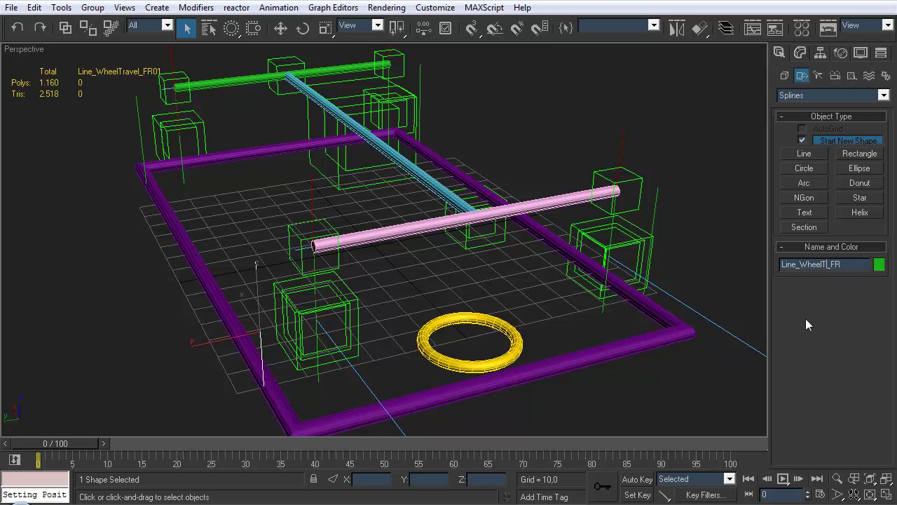
text(Con)
Rename the rear-right copied travel line as Line_WheelControl_RR and clear the selection.
click(142, 145)
click(867, 264)
key(BackSpace)
key(BackSpace)
click(847, 264)
key(BackSpace)
key(BackSpace)
key(BackSpace)
key(BackSpace)
key(BackSpace)
key(BackSpace)
text(Contl)
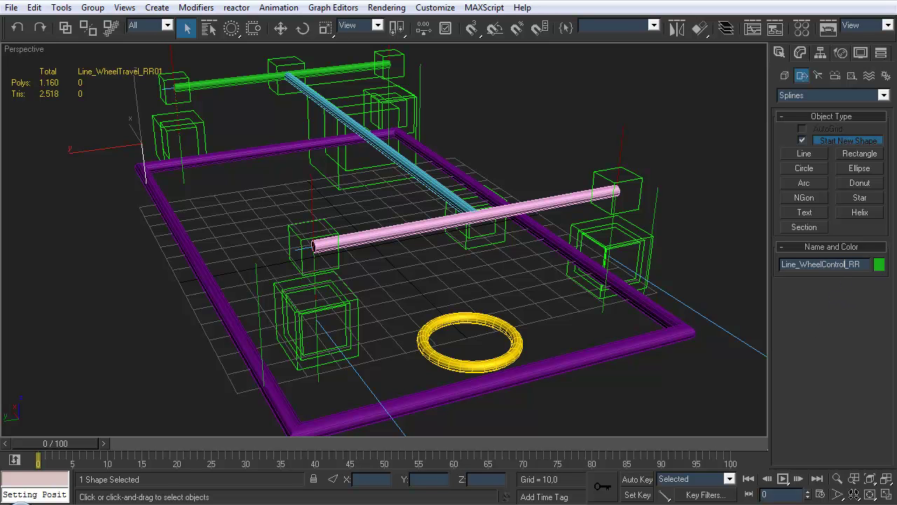
click(459, 270)
alt+middle_drag(407, 262, 353, 247)
alt+middle_drag(411, 260, 374, 265)
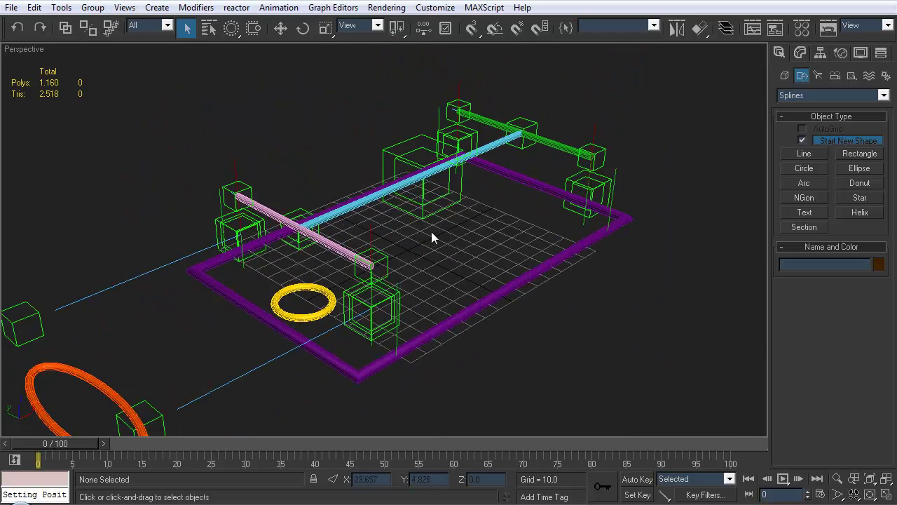
alt+middle_drag(469, 265, 467, 215)
alt+middle_drag(415, 255, 477, 246)
scroll(477, 246, up, 3)
click(807, 153)
alt+middle_drag(533, 228, 442, 290)
alt+middle_drag(418, 339, 392, 357)
click(385, 367)
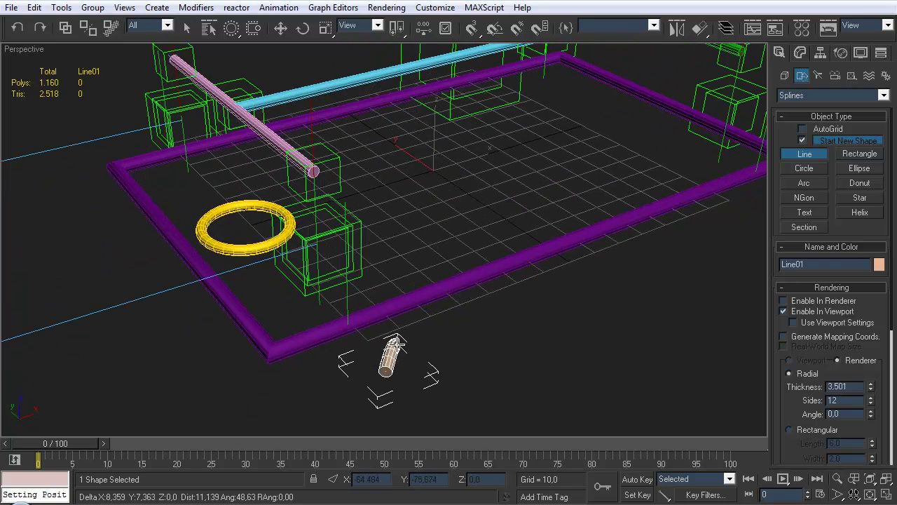
right_click(421, 356)
Draw a small circle spline on the ground outside the purple frame, beside the front-left wheel hub.
click(804, 169)
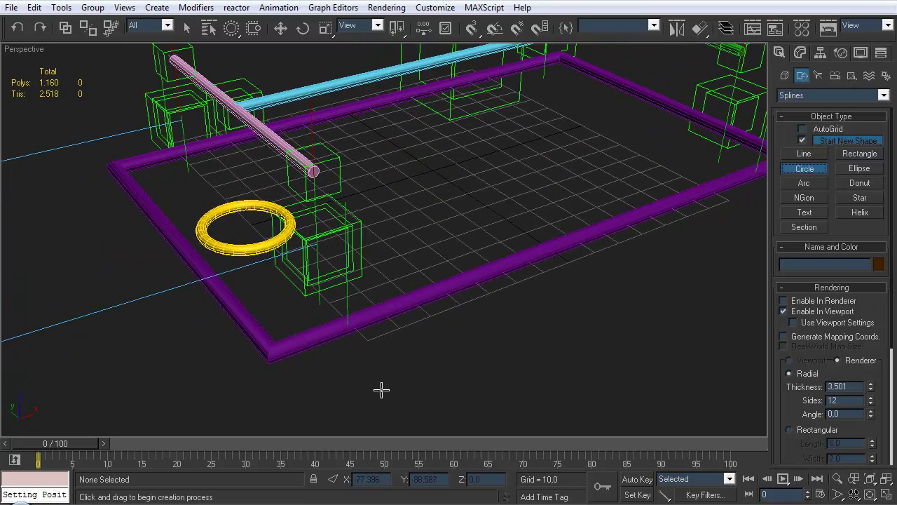
drag(384, 384, 401, 351)
right_click(401, 351)
scroll(457, 318, down, 2)
scroll(440, 228, down, 3)
alt+middle_drag(440, 224, 436, 248)
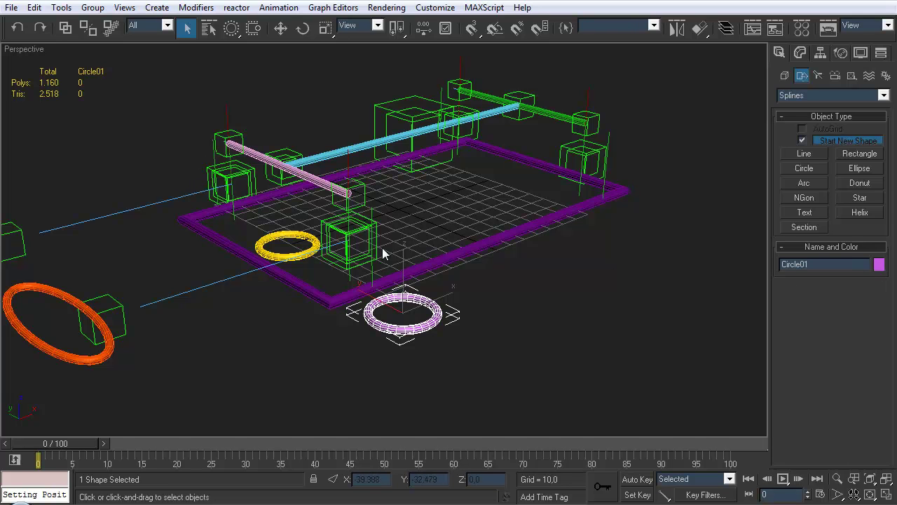
Change the new circle's object colour to dark blue.
click(879, 265)
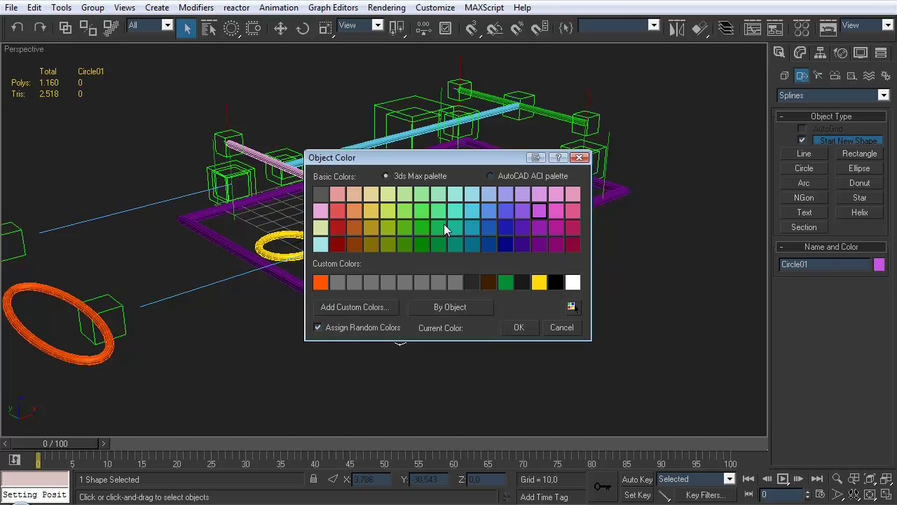
click(507, 228)
click(519, 328)
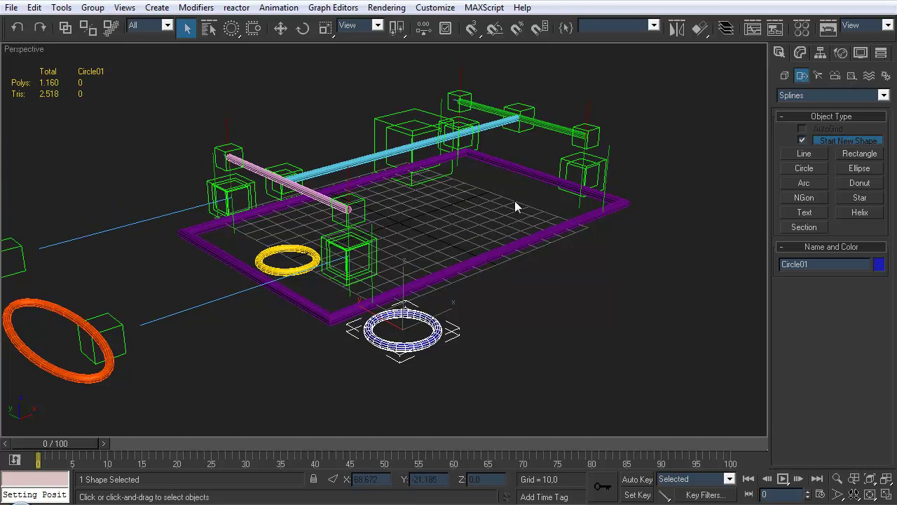
Turn on angle snap and rotate the blue circle upright so it stands in the plane of a wheel.
click(303, 29)
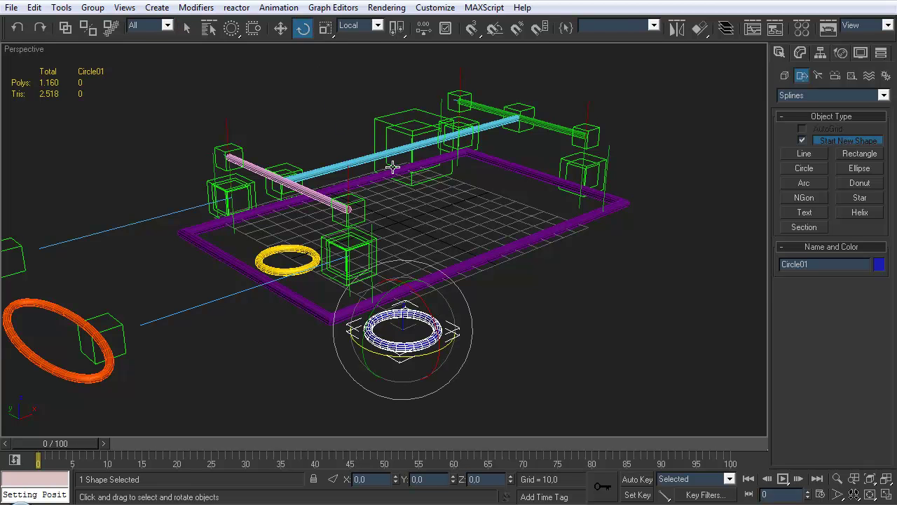
key(a)
drag(421, 301, 465, 300)
alt+middle_drag(465, 300, 466, 279)
scroll(459, 284, up, 3)
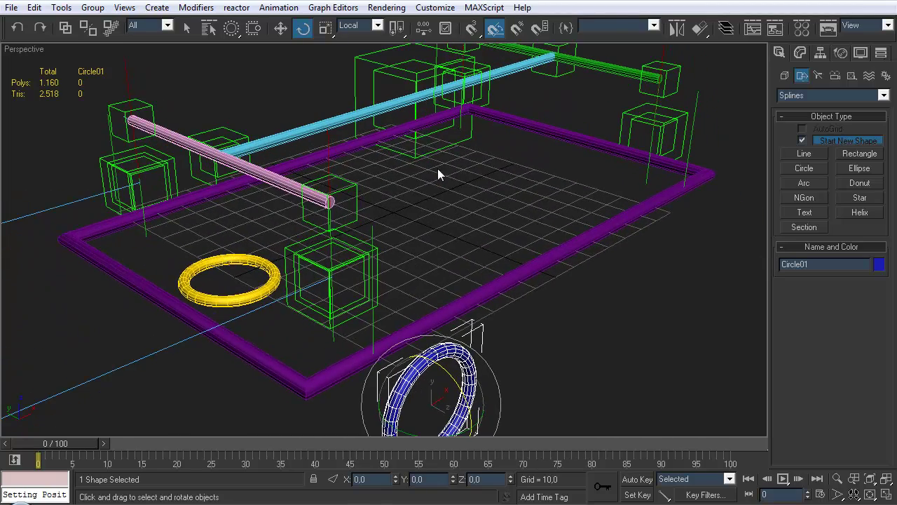
Align the blue circle's pivot with the front-left wheel dummy's pivot in X, Y and Z position.
click(701, 32)
click(375, 328)
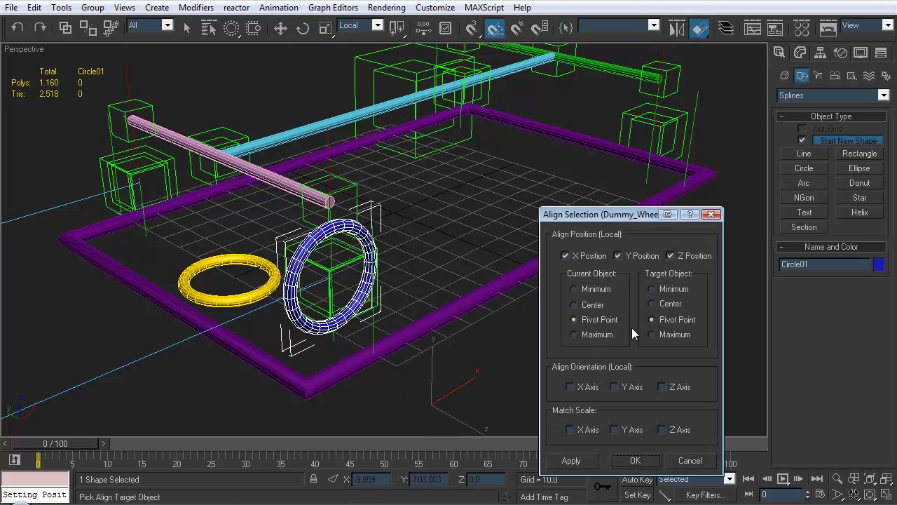
click(635, 460)
Align the circle's pivot with the front-left travel line's pivot in X, Y and Z position, and rename the circle Wheel_FL.
mouse_move(404, 306)
alt+middle_down()
mouse_move(281, 279)
mouse_move(264, 297)
mouse_move(350, 314)
mouse_move(418, 310)
alt+middle_up()
click(699, 28)
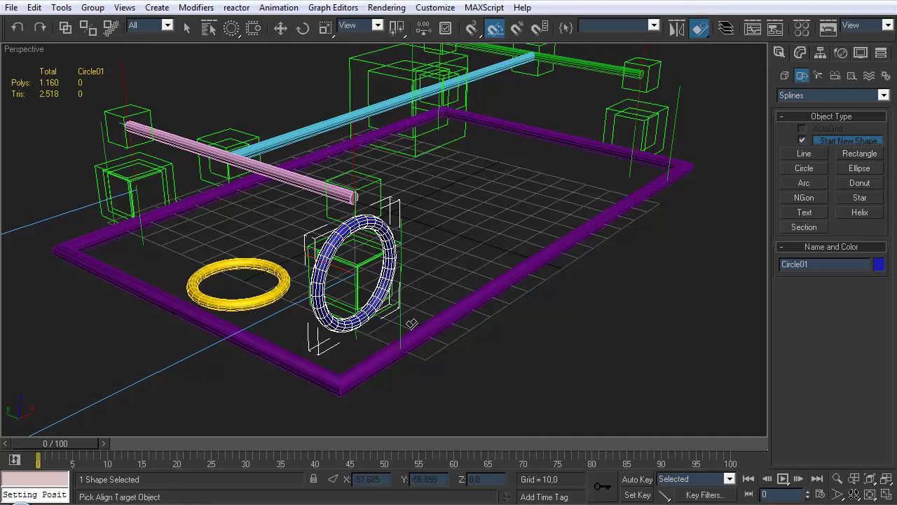
click(404, 337)
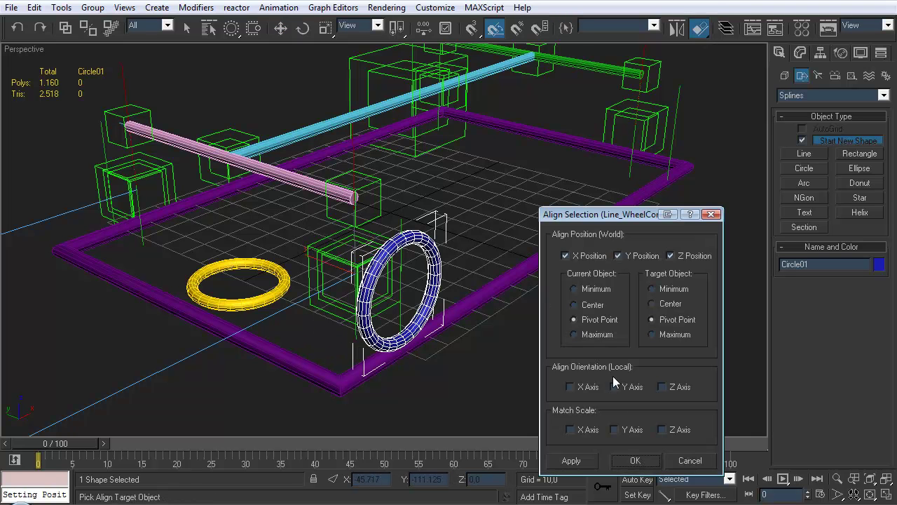
click(635, 460)
alt+middle_drag(560, 392, 633, 264)
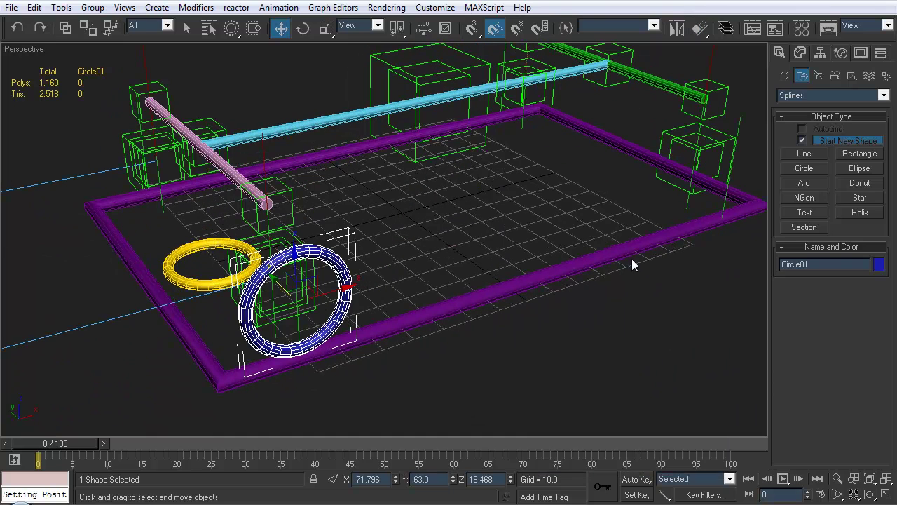
double_click(825, 265)
text(C)
Clone the Wheel_FL circle along X towards the rear as a single copy named Wheel_RL.
middle_drag(329, 284, 298, 263)
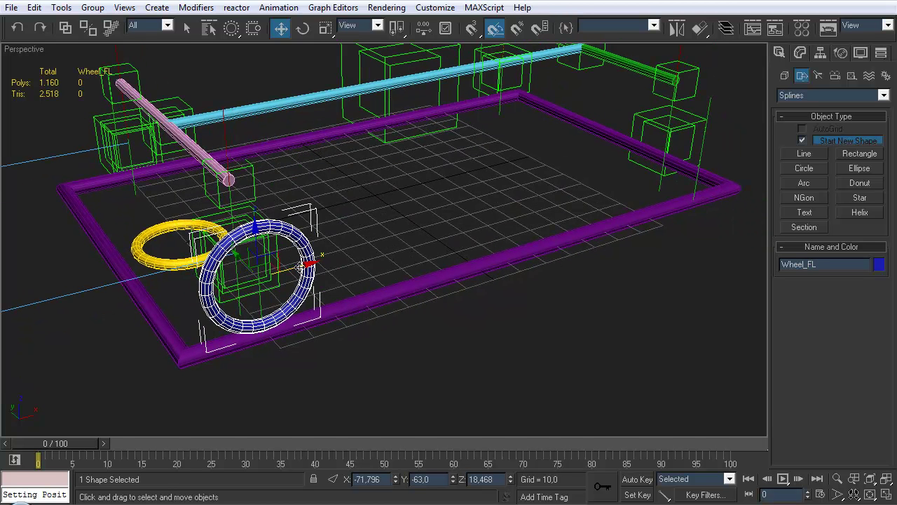
middle_drag(355, 252, 343, 257)
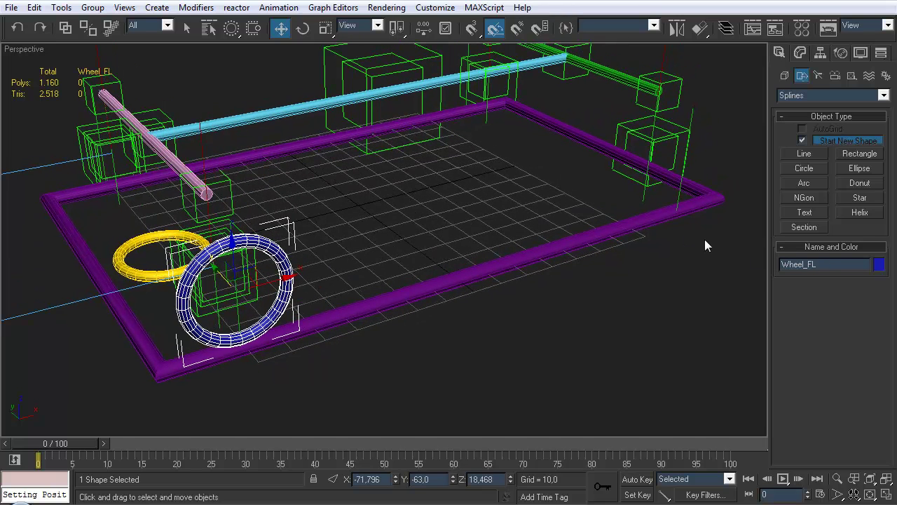
middle_drag(163, 264, 160, 261)
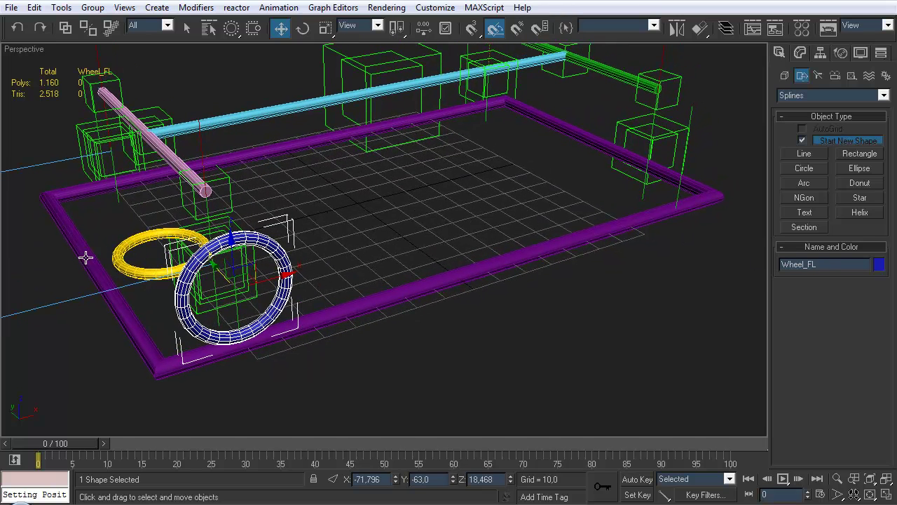
middle_drag(211, 207, 190, 218)
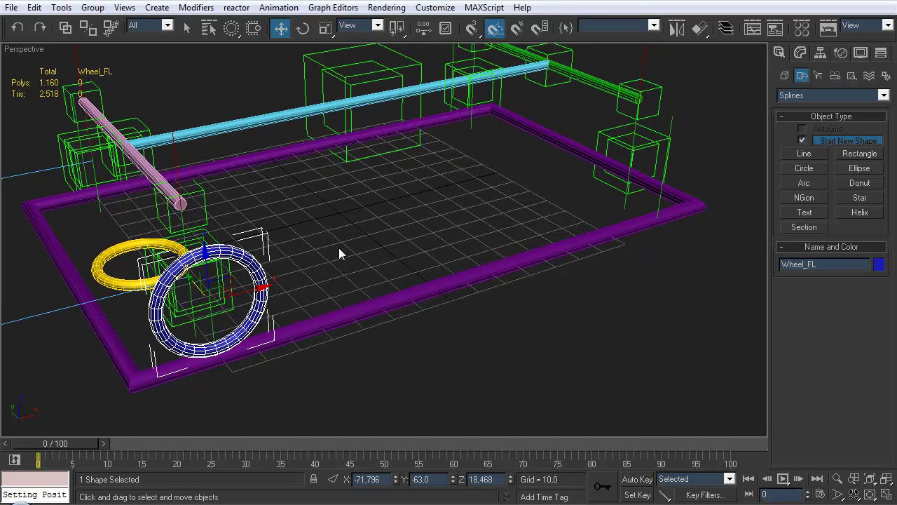
shift+drag(251, 287, 378, 256)
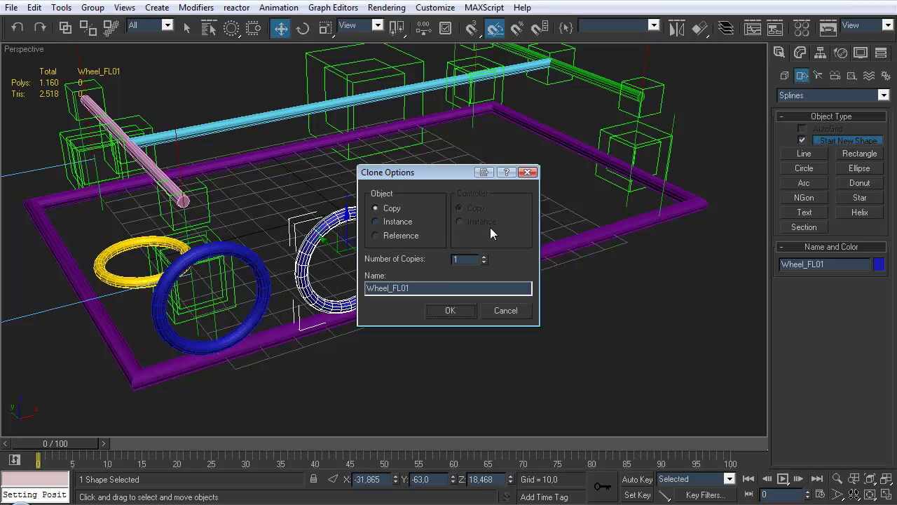
drag(410, 288, 390, 289)
text(R)
click(462, 305)
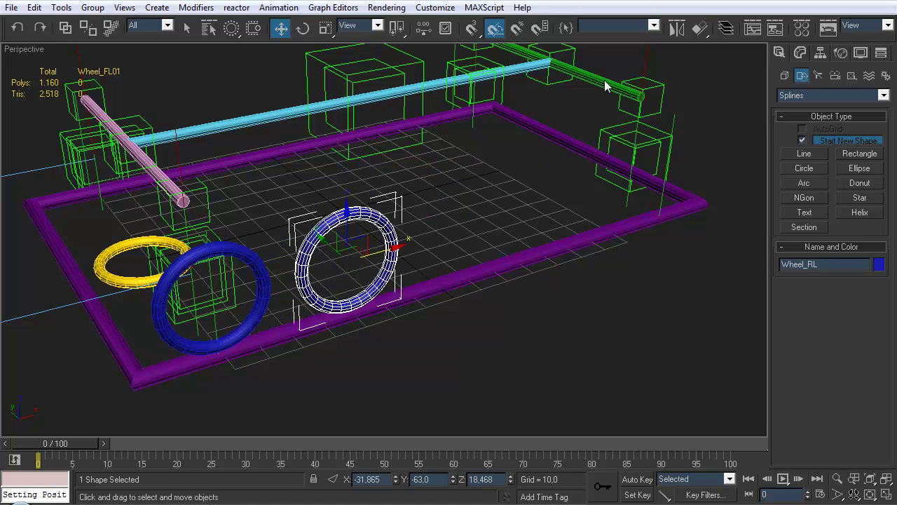
Align the Wheel_RL shape to the rear-left wheel control line, pivot to pivot, on the X, Y and Z positions.
click(699, 28)
click(663, 205)
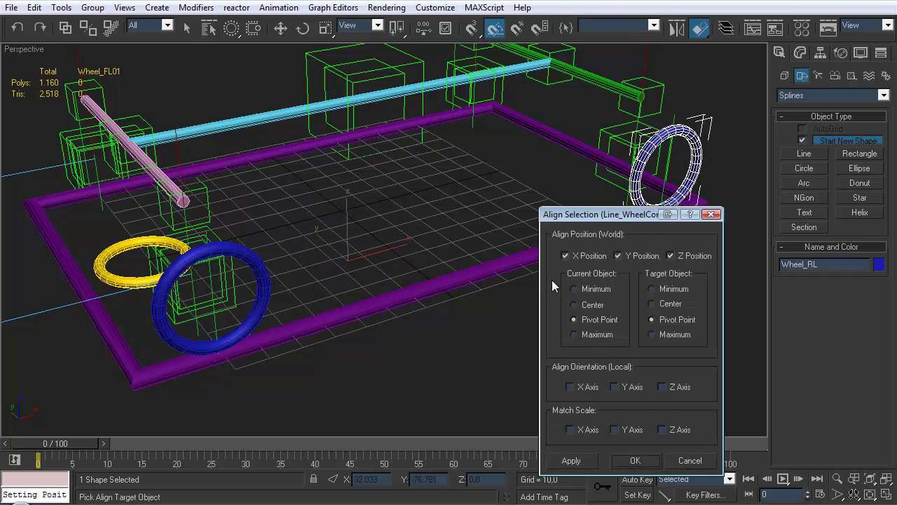
click(645, 465)
Select both blue wheel shapes and clone them along Y to the opposite side of the car as one copy each.
alt+middle_drag(482, 218, 472, 260)
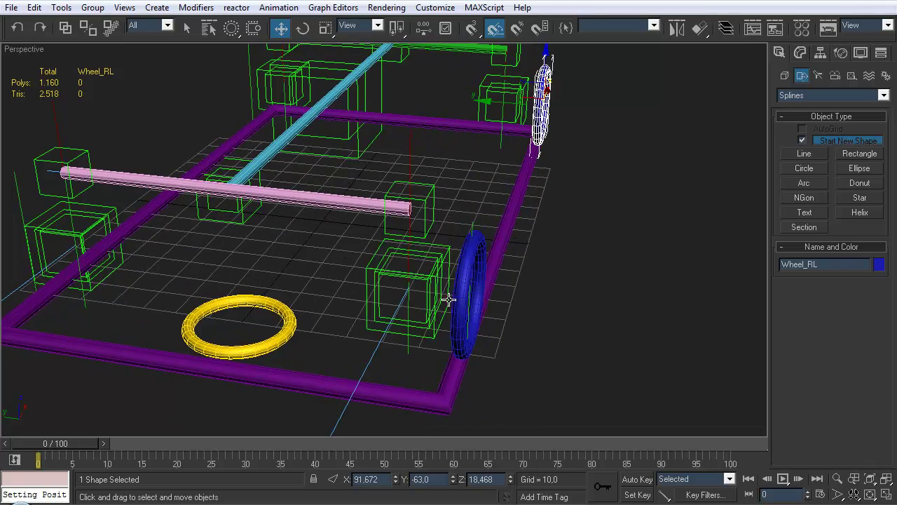
ctrl+click(459, 303)
alt+middle_drag(477, 298, 479, 163)
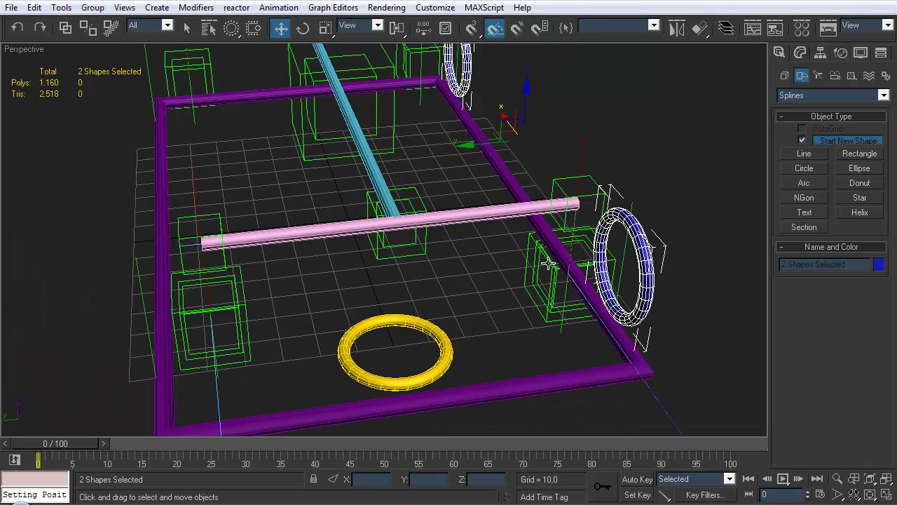
mouse_move(479, 139)
shift+mouse_down()
mouse_move(395, 167)
mouse_move(251, 160)
shift+mouse_up()
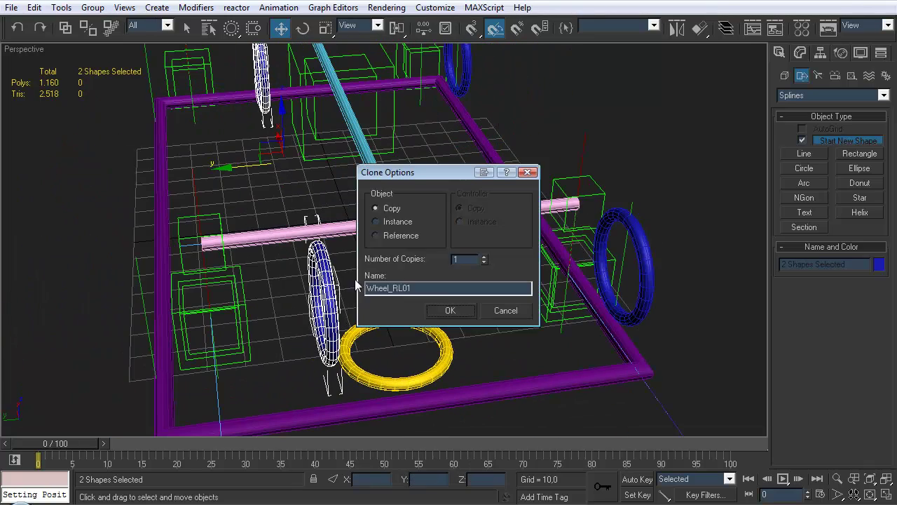
click(450, 310)
Align the two copied wheels to the front wheel control line on their side, on Y and Z positions only, pivot to pivot.
mouse_move(460, 312)
alt+middle_down()
mouse_move(431, 213)
mouse_move(475, 210)
alt+middle_up()
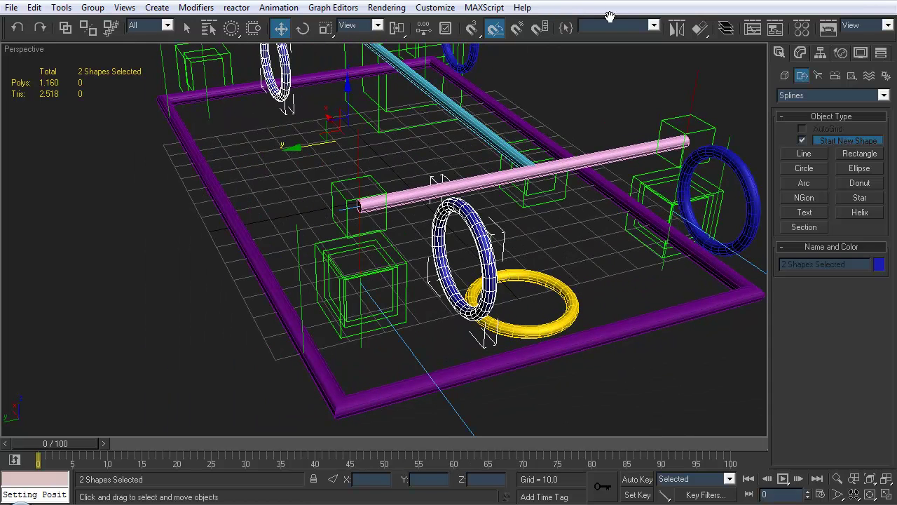
click(700, 28)
click(306, 293)
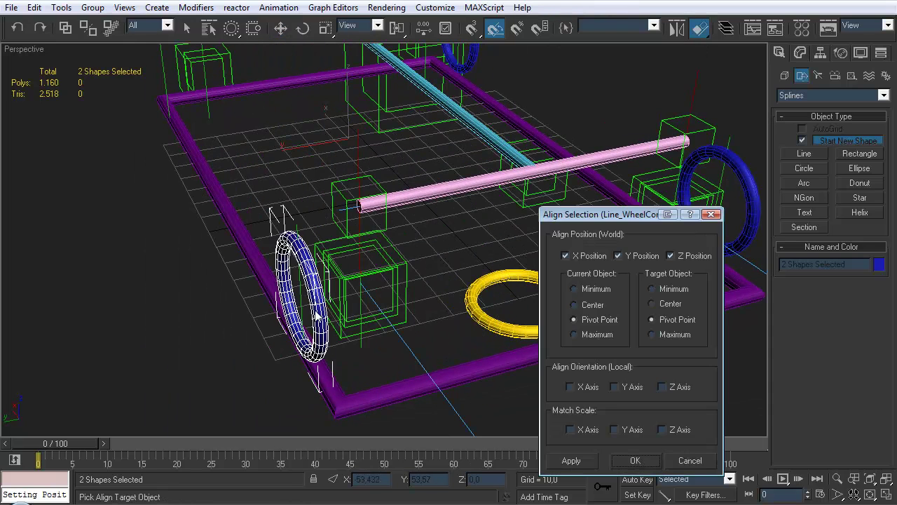
click(593, 255)
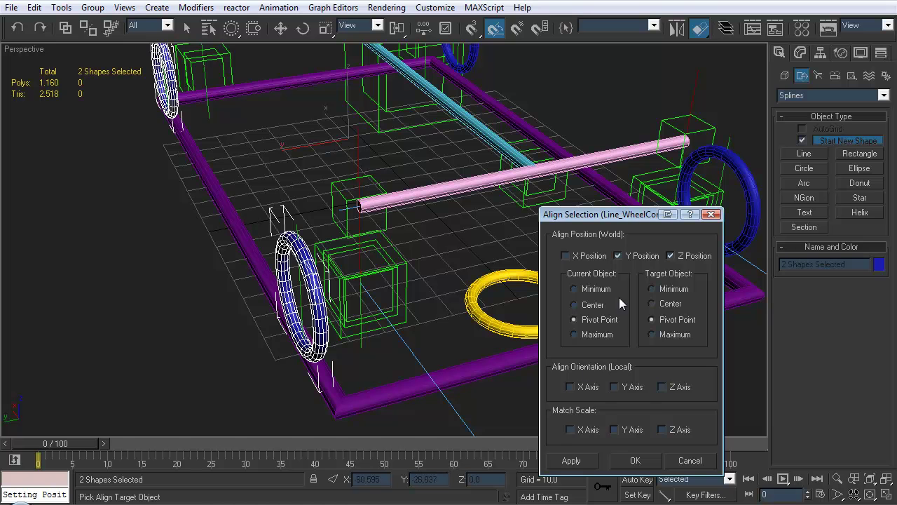
click(635, 461)
Change the object color of the two copied wheels to red and deselect them.
alt+middle_drag(491, 316, 532, 309)
click(881, 263)
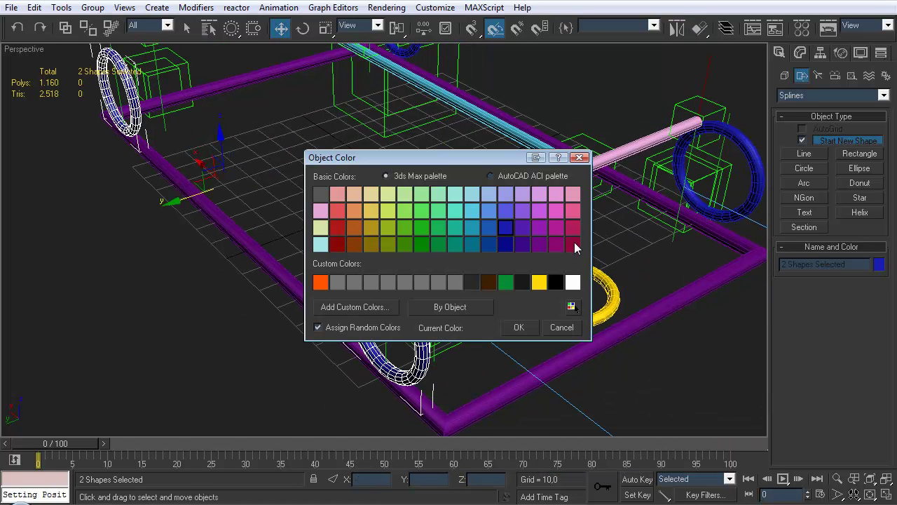
click(337, 227)
click(526, 328)
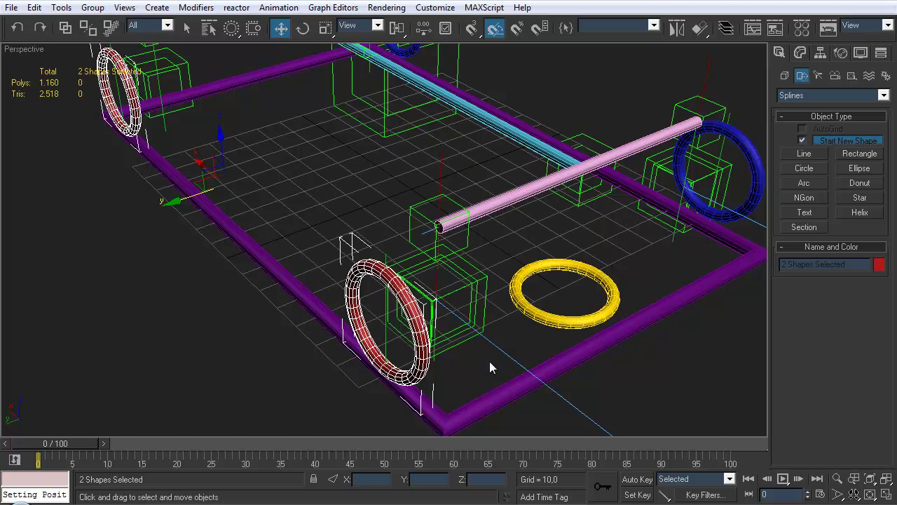
click(504, 306)
Apply a Path Constraint to the blue front wheel Wheel_FL, using Line_WheelControl_FL as its path.
scroll(504, 306, down, 5)
alt+middle_drag(503, 306, 497, 208)
scroll(398, 257, up, 3)
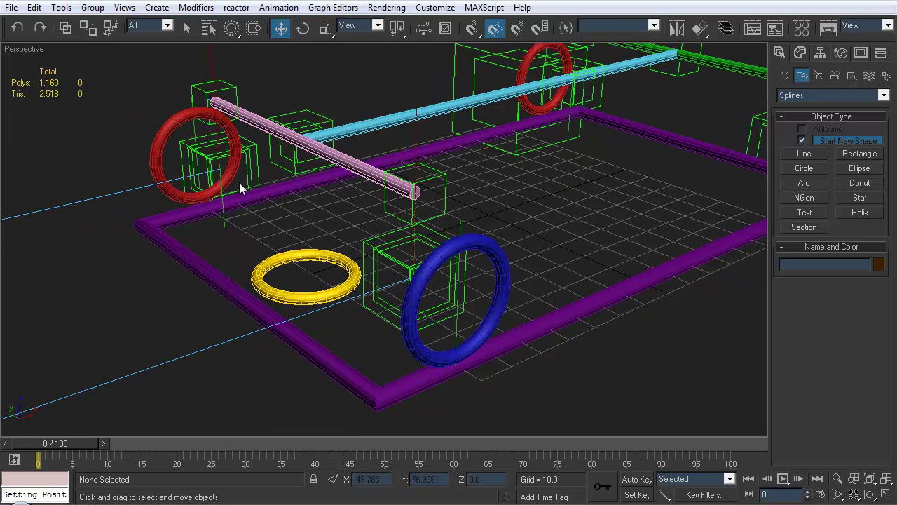
key(q)
middle_drag(523, 243, 437, 196)
click(476, 293)
middle_drag(477, 293, 518, 280)
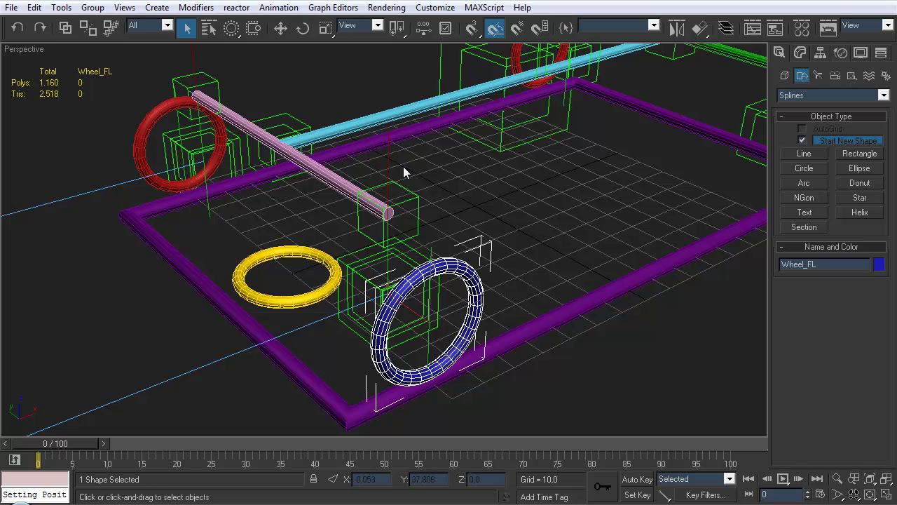
click(279, 7)
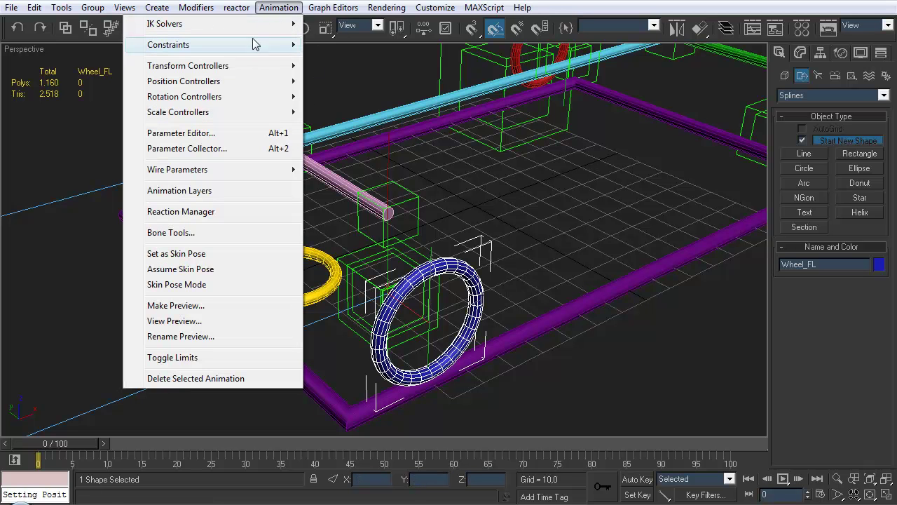
mouse_move(298, 46)
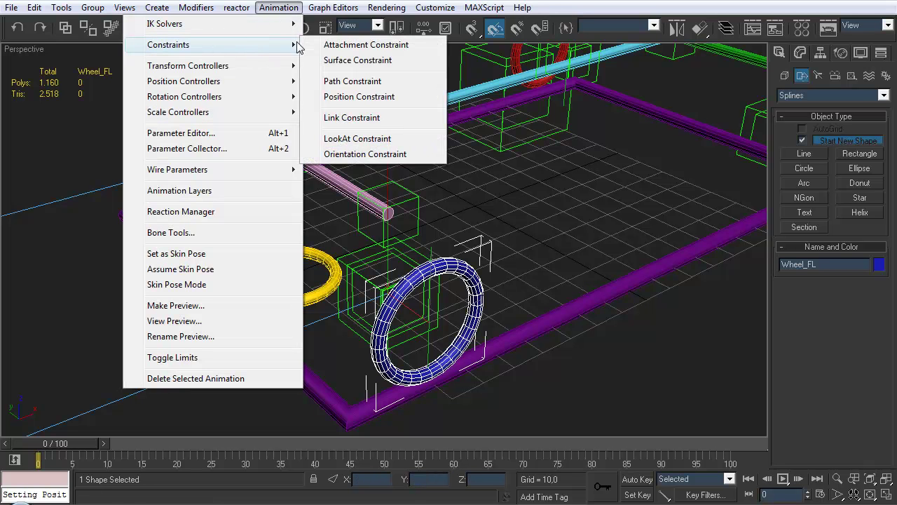
click(350, 82)
click(427, 354)
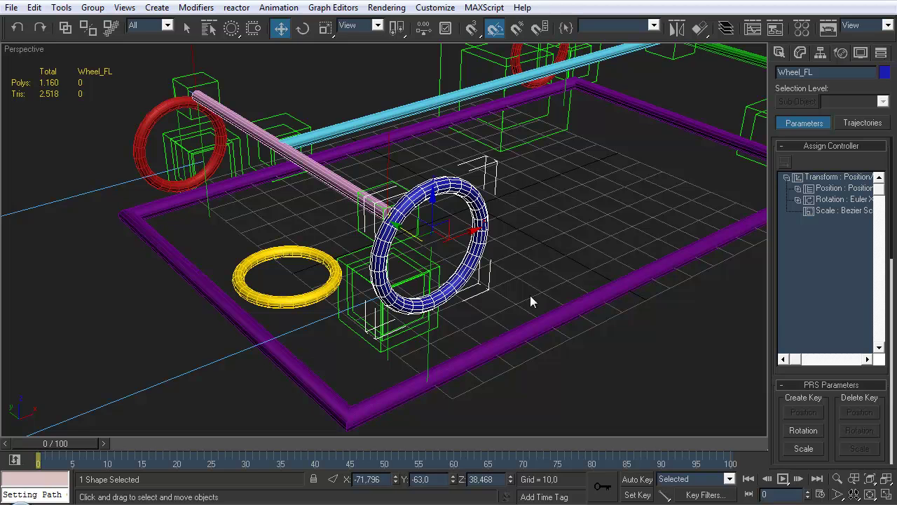
Set Wheel_FL's % Along Path value to 50.
drag(796, 415, 803, 182)
scroll(777, 378, down, 5)
text(50)
key(Return)
Apply a Path Constraint to the blue rear wheel Wheel_RL, using Line_WheelControl_RL as its path.
alt+middle_drag(471, 211, 553, 187)
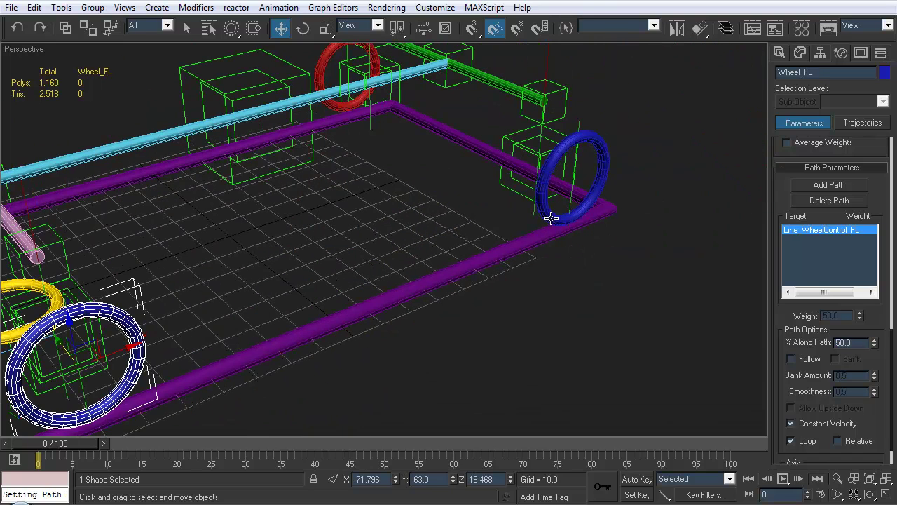
click(551, 218)
alt+middle_drag(407, 170, 351, 156)
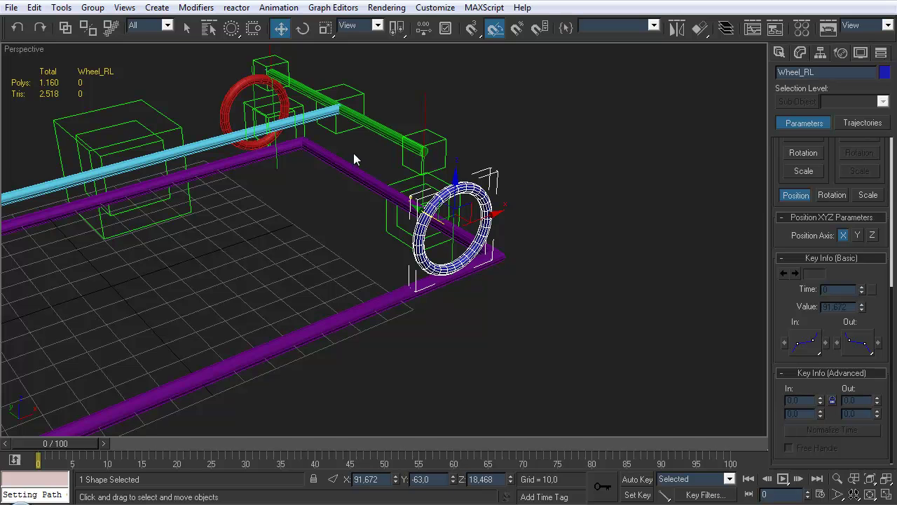
click(279, 7)
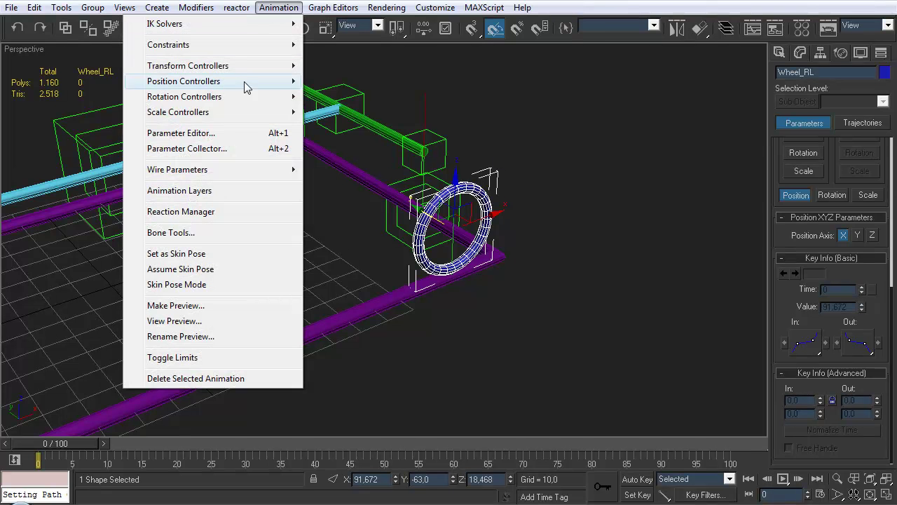
mouse_move(242, 46)
click(358, 81)
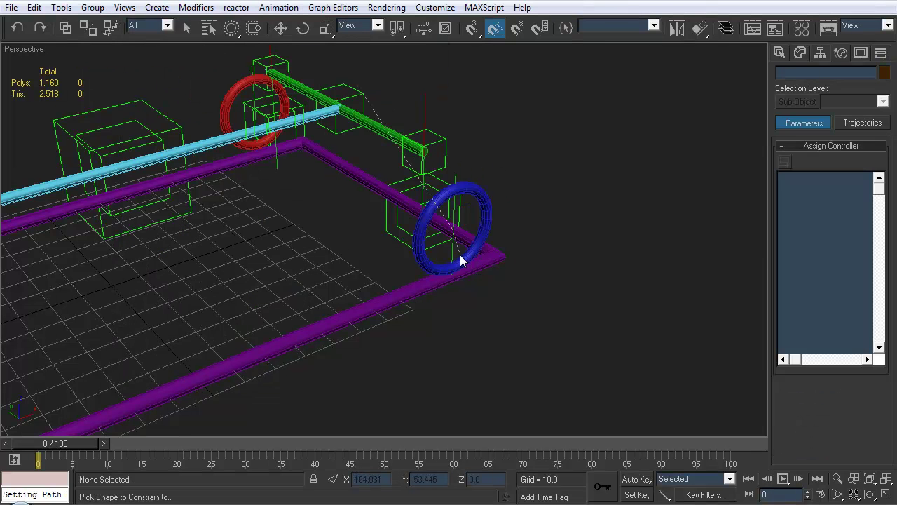
click(452, 250)
Set Wheel_RL's % Along Path value to 50.
scroll(780, 438, down, 1)
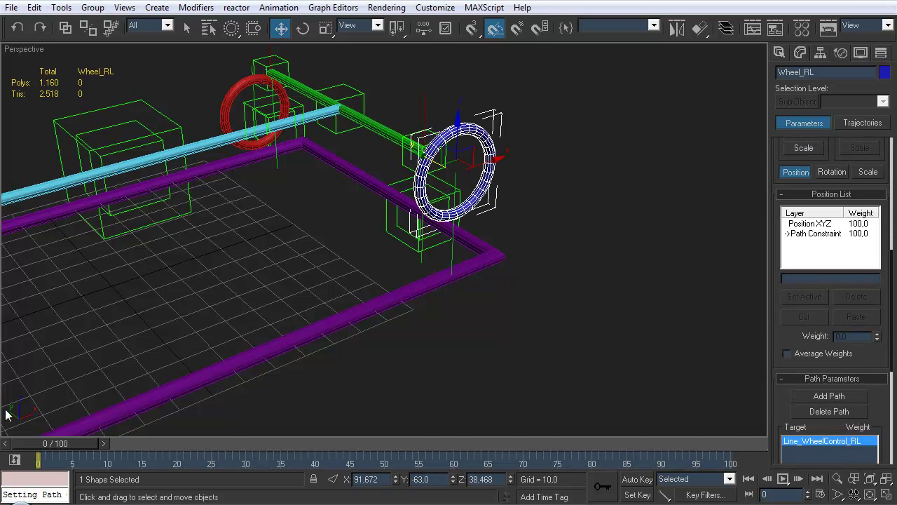
scroll(783, 408, down, 5)
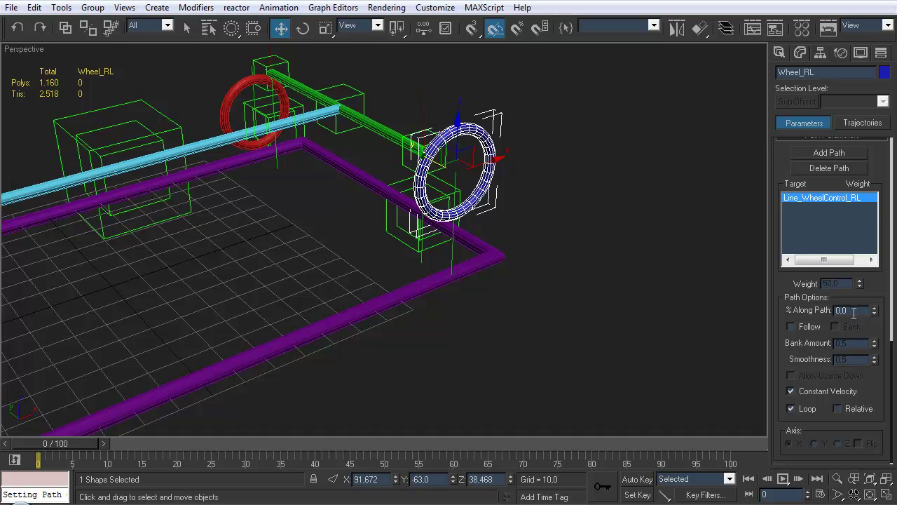
text(50)
key(Return)
Apply a Path Constraint to the red front wheel Wheel_FL01, using the vertical control line at that wheel as its path.
middle_drag(403, 232, 439, 225)
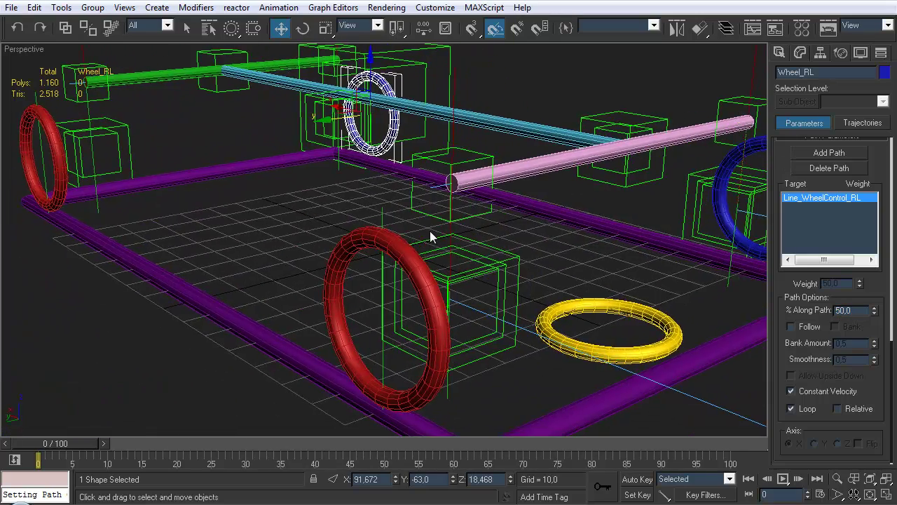
key(q)
click(335, 307)
middle_drag(335, 307, 318, 208)
alt+middle_drag(596, 204, 574, 196)
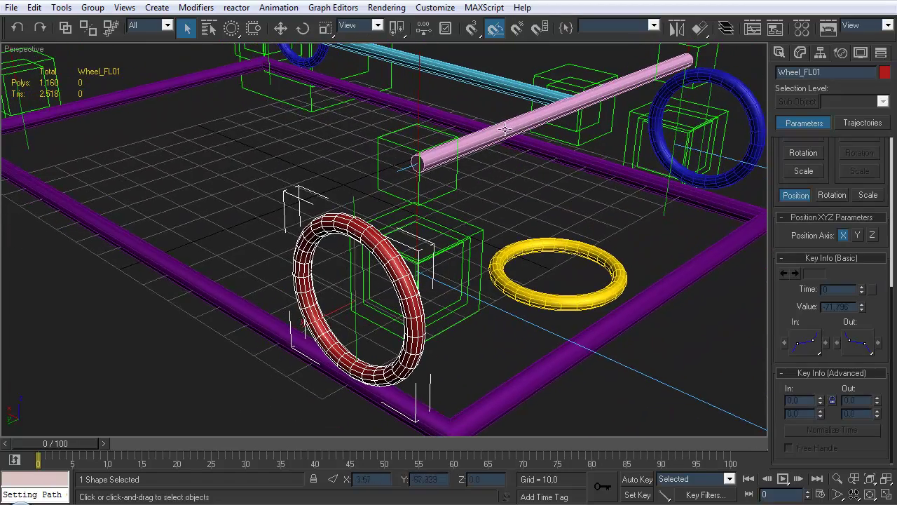
click(278, 8)
mouse_move(263, 49)
click(354, 81)
click(355, 329)
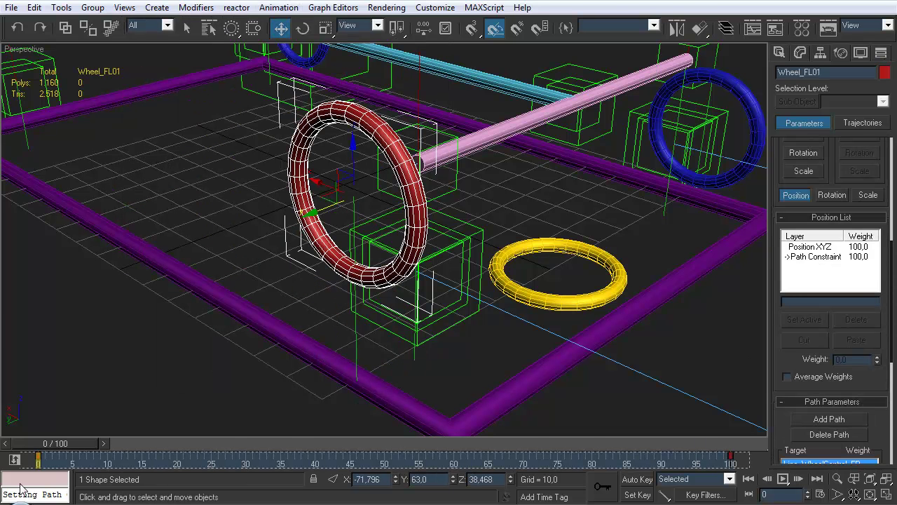
Set Wheel_FL01's % Along Path value to 50.
drag(783, 421, 809, 136)
double_click(848, 308)
text(50)
key(Return)
Apply a Path Constraint to the red rear wheel Wheel_RL01, using Line_WheelControl_RR as its path.
alt+middle_drag(365, 218, 246, 213)
click(290, 247)
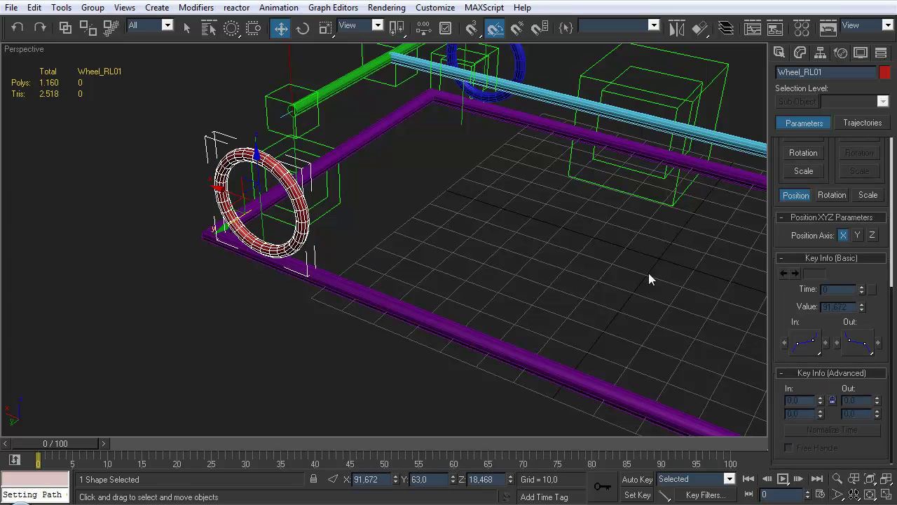
click(278, 7)
mouse_move(219, 46)
click(356, 82)
click(260, 223)
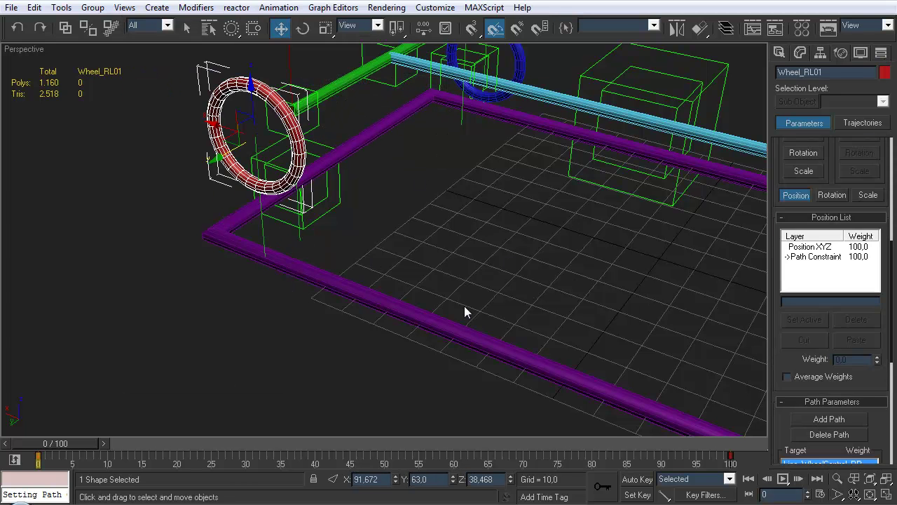
Set Wheel_RL01's % Along Path value to 50.
scroll(788, 435, down, 5)
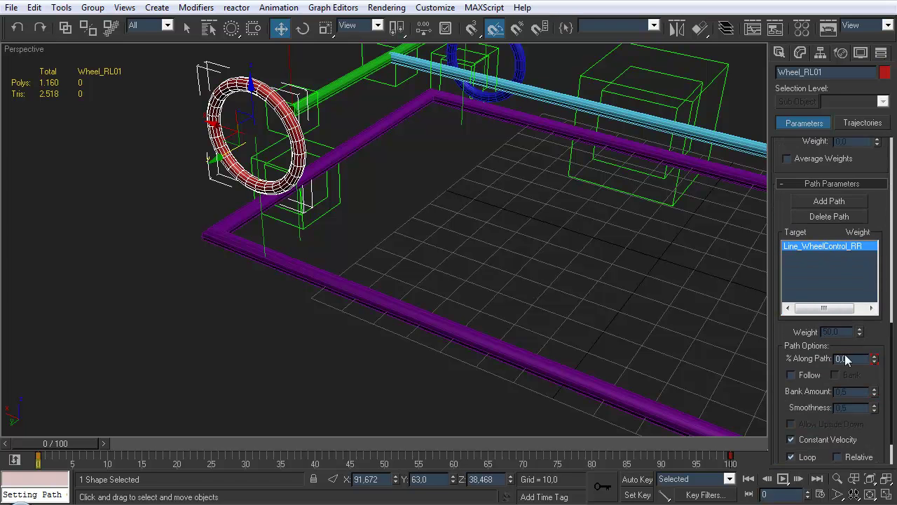
double_click(855, 360)
text(50)
key(Return)
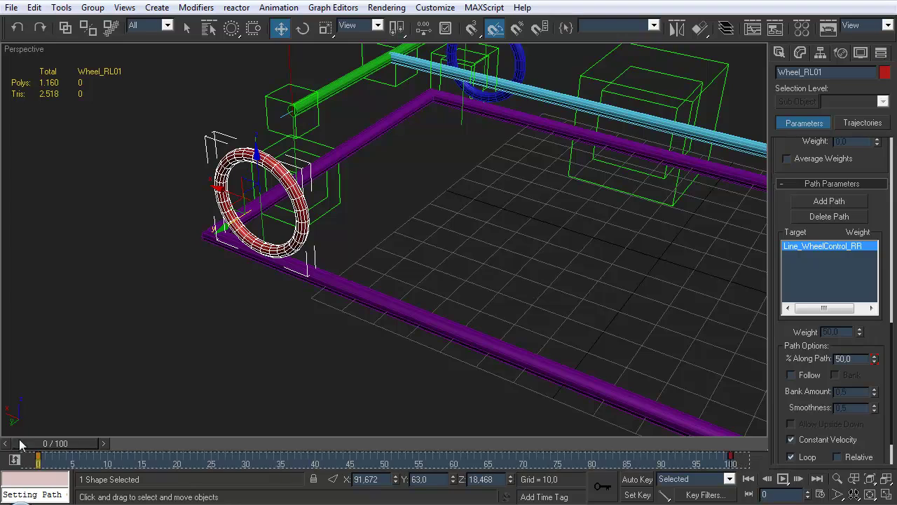
Return to the spline creation tools and select all four wheel shapes, two red and two blue.
middle_drag(507, 242, 412, 210)
click(780, 51)
scroll(462, 239, down, 5)
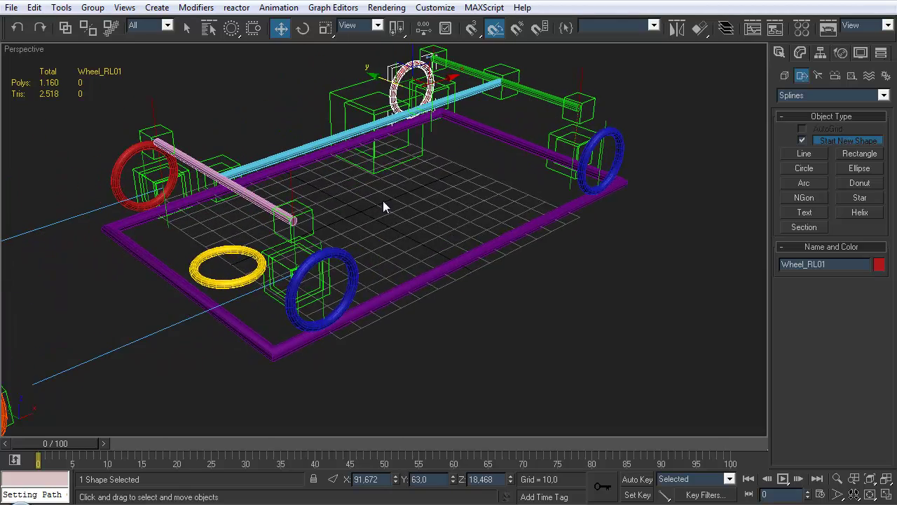
middle_drag(168, 181, 179, 188)
key(q)
click(160, 176)
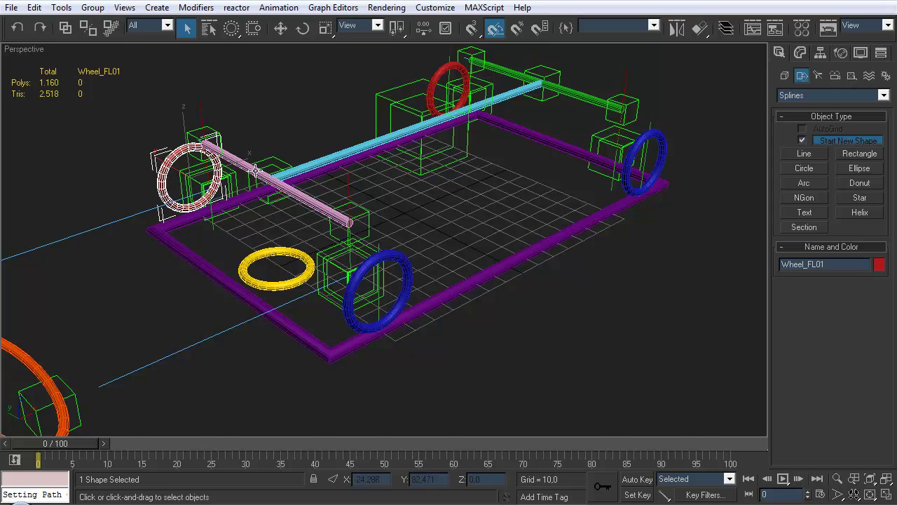
ctrl+click(440, 74)
ctrl+click(625, 188)
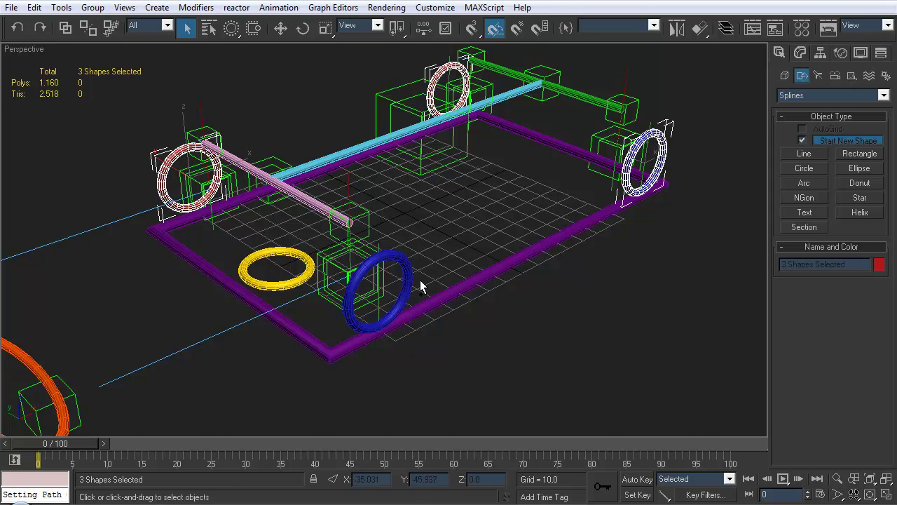
ctrl+click(412, 284)
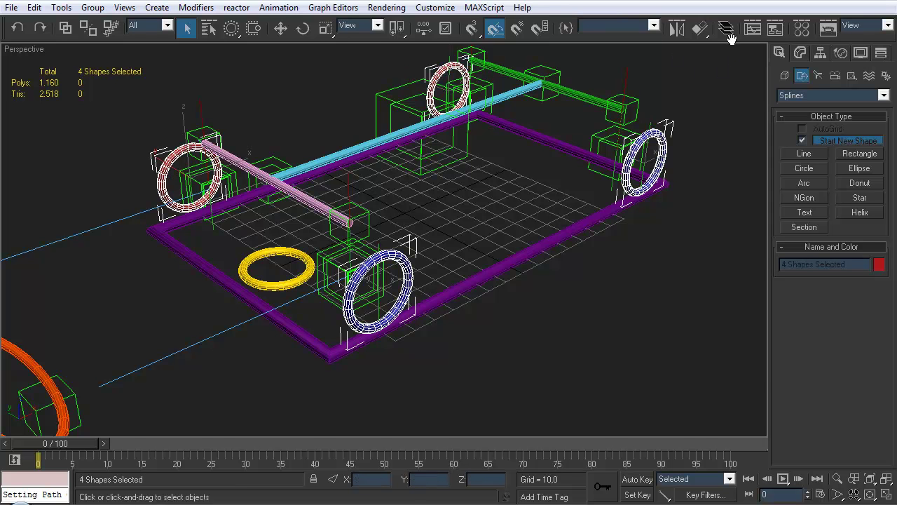
Hide the Rig layer in the layer manager, show it again, and close the manager.
click(726, 28)
click(641, 292)
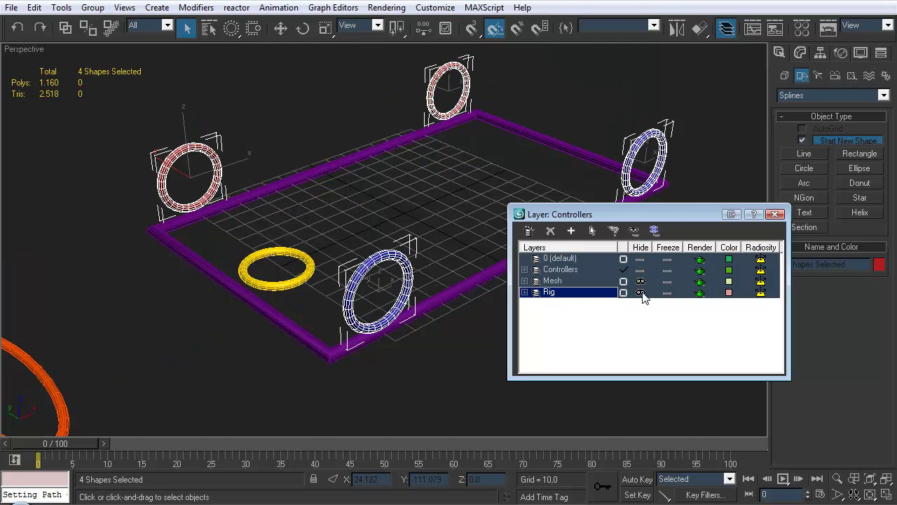
click(641, 292)
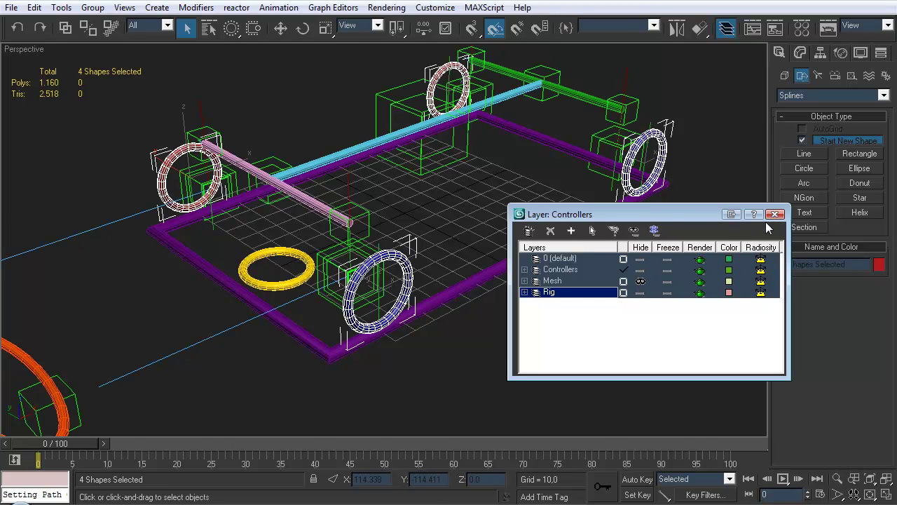
alt+middle_drag(404, 298, 400, 225)
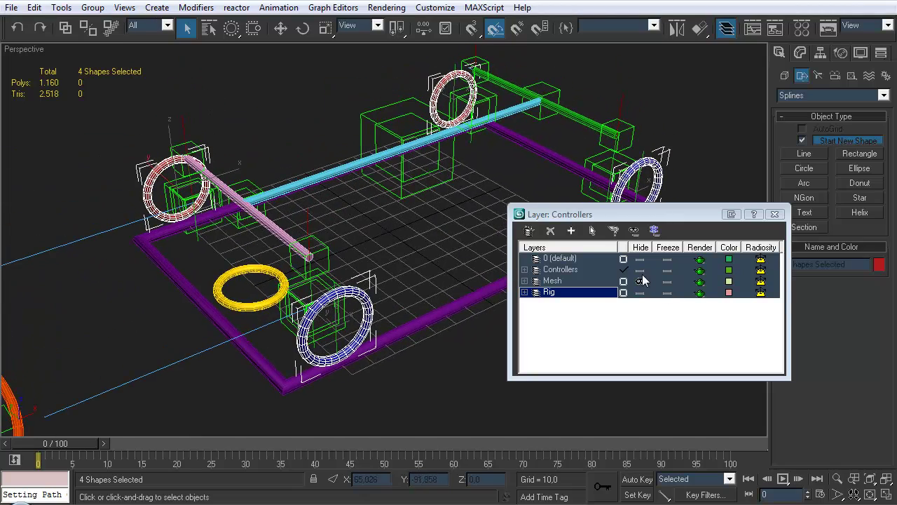
click(774, 214)
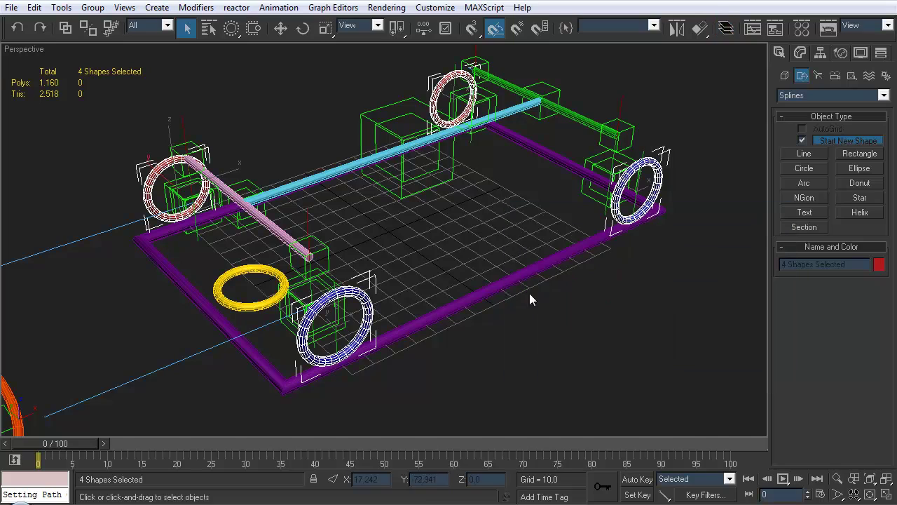
Examine the blue wheel shape Wheel_FL and the steering hub dummy beside it, selecting each in turn.
scroll(434, 266, up, 5)
middle_drag(435, 266, 454, 247)
scroll(469, 256, down, 5)
key(w)
click(493, 236)
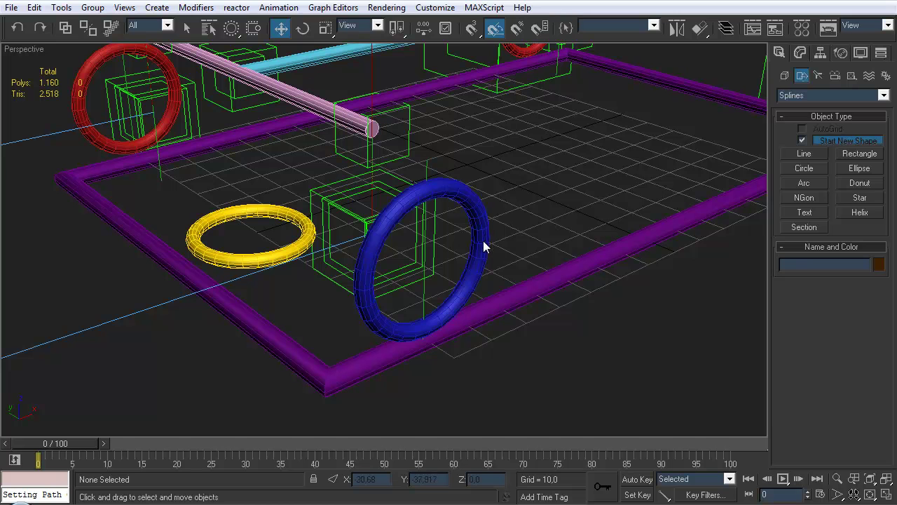
click(485, 239)
drag(423, 224, 392, 265)
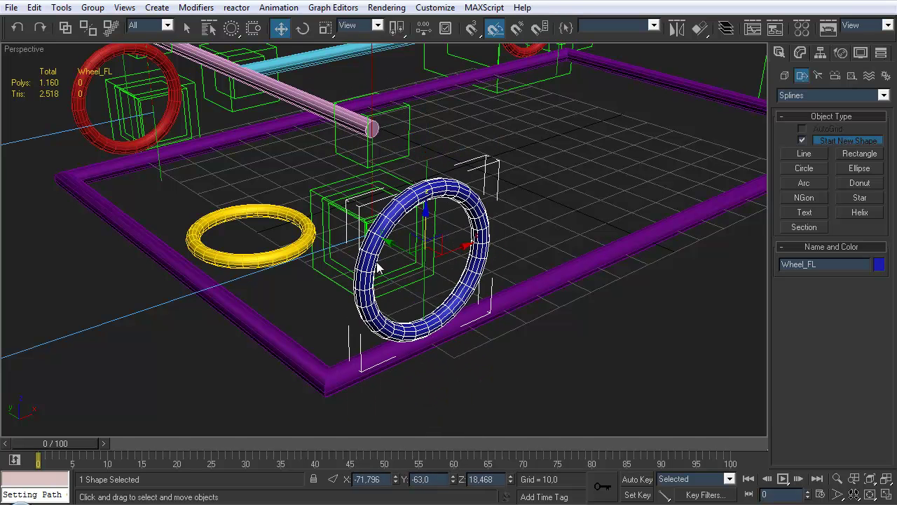
click(395, 279)
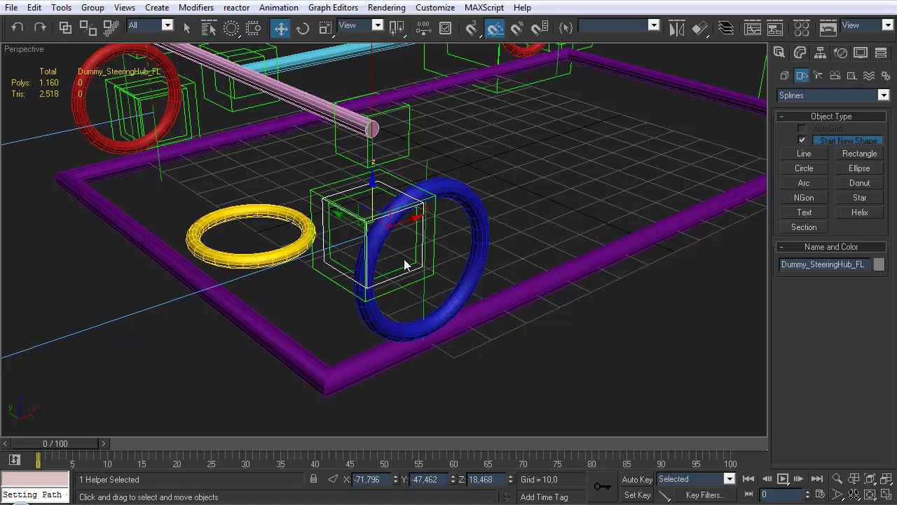
middle_drag(413, 223, 411, 220)
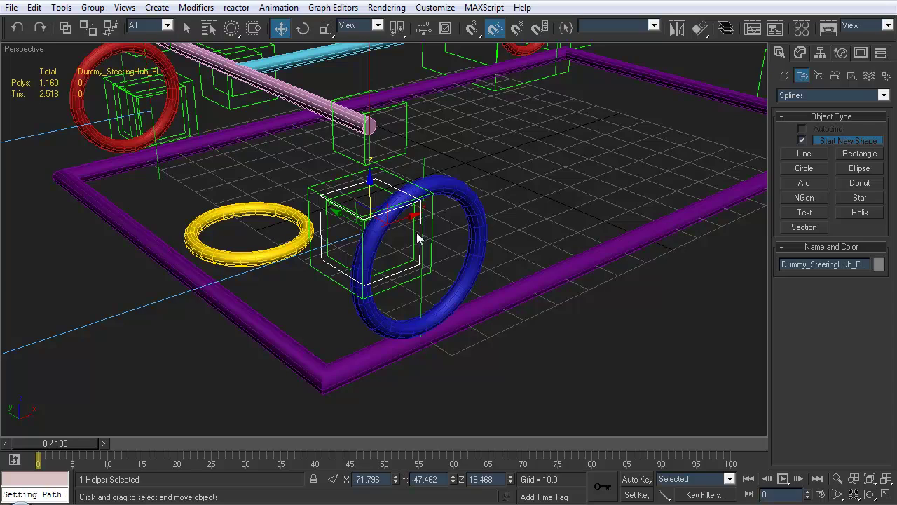
scroll(416, 237, down, 5)
alt+middle_drag(410, 258, 421, 270)
scroll(426, 274, up, 6)
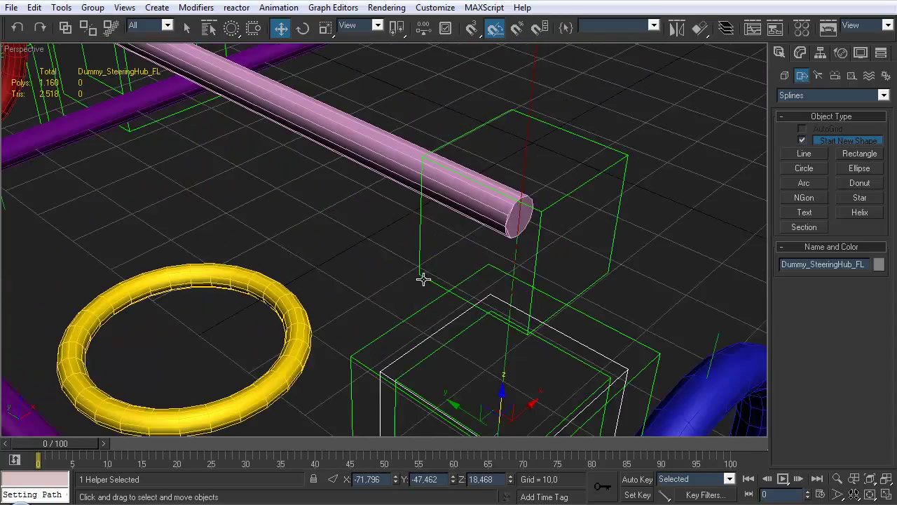
scroll(390, 249, down, 4)
alt+middle_drag(400, 234, 393, 228)
scroll(400, 234, down, 3)
click(498, 226)
key(q)
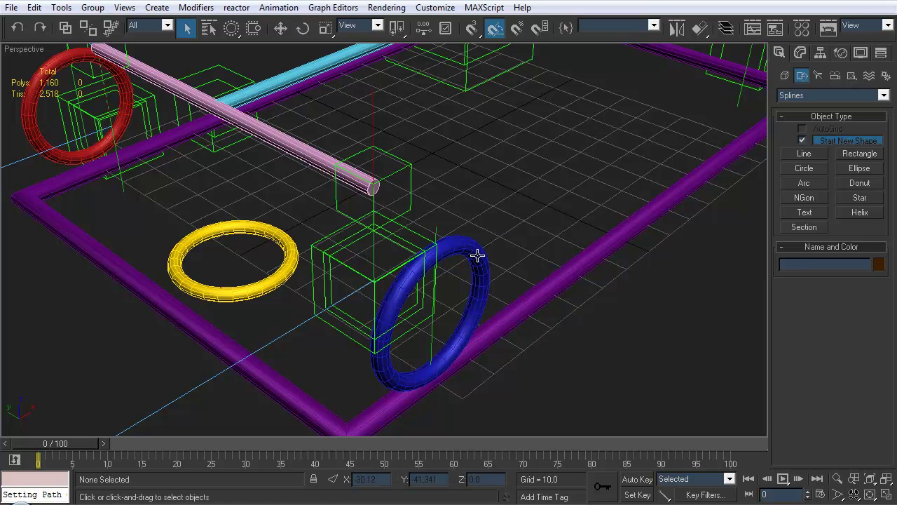
Start a parameter wire from the Path Constraint Percent of the blue wheel shape Wheel_FL.
click(476, 259)
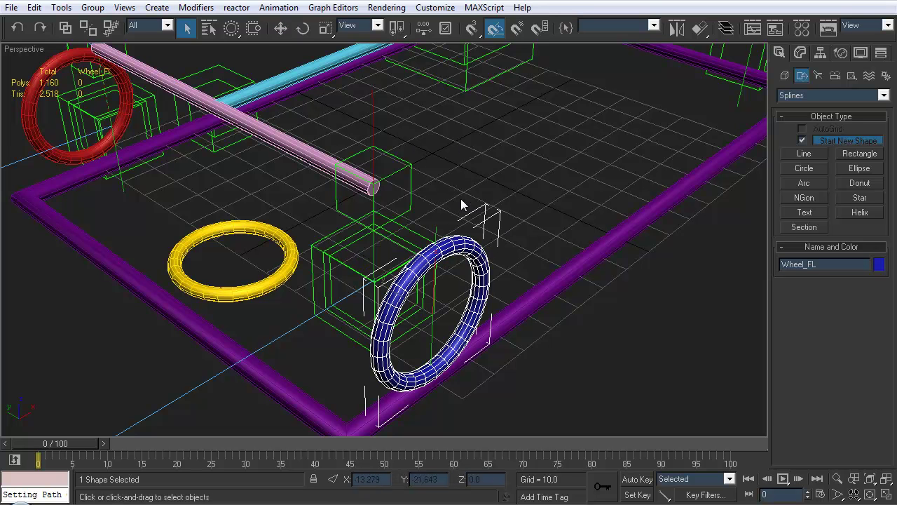
middle_drag(468, 209, 459, 181)
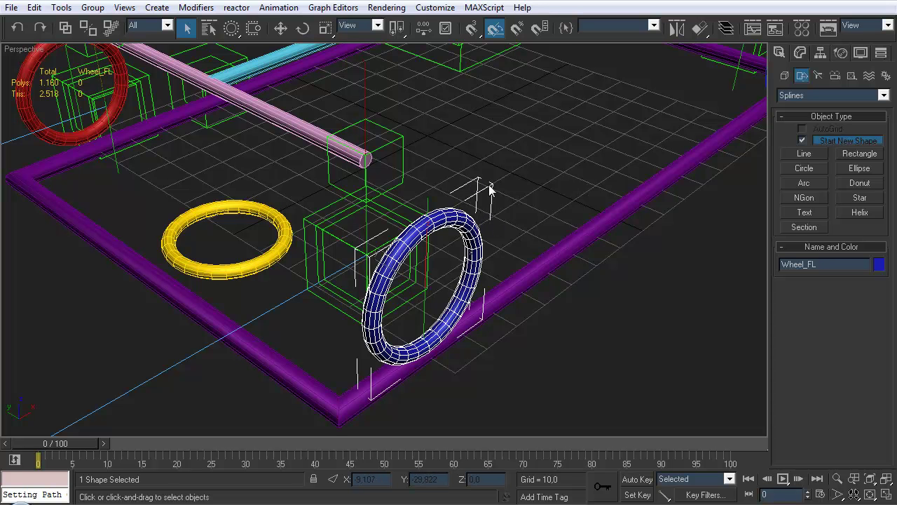
middle_drag(345, 271, 321, 264)
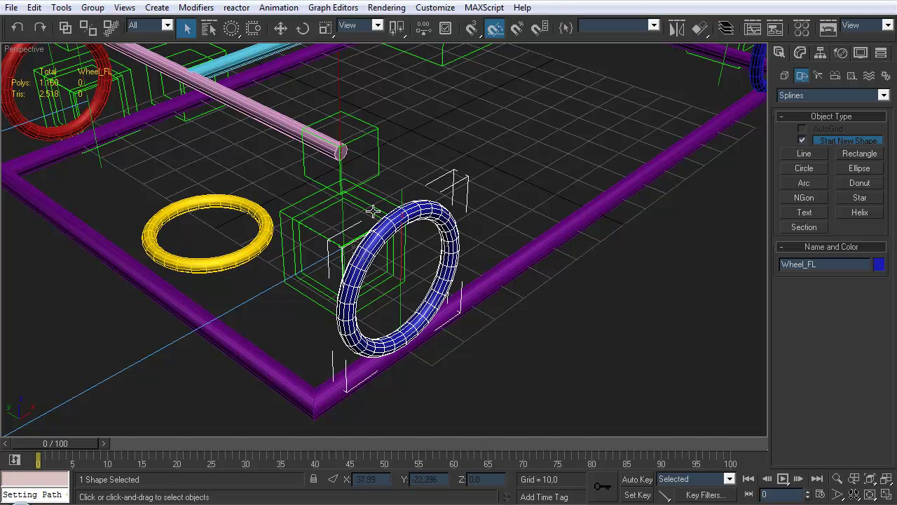
alt+middle_drag(425, 238, 417, 226)
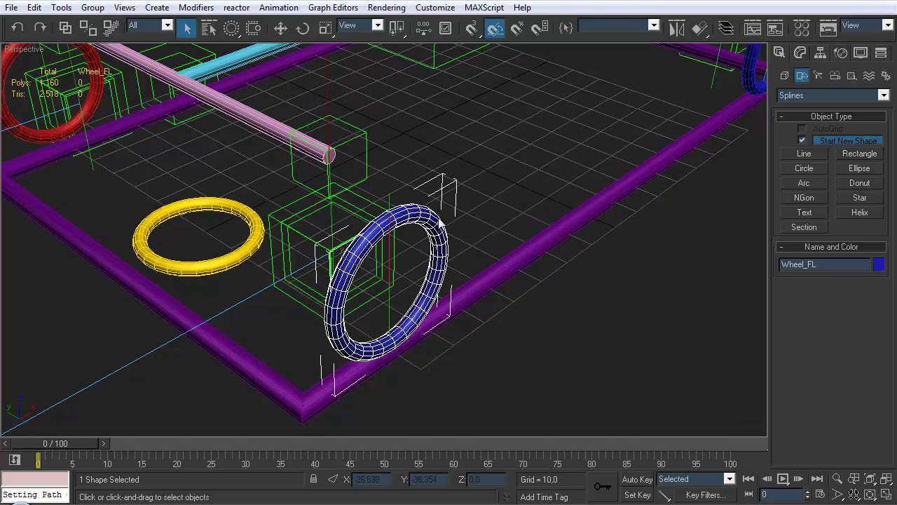
right_click(440, 258)
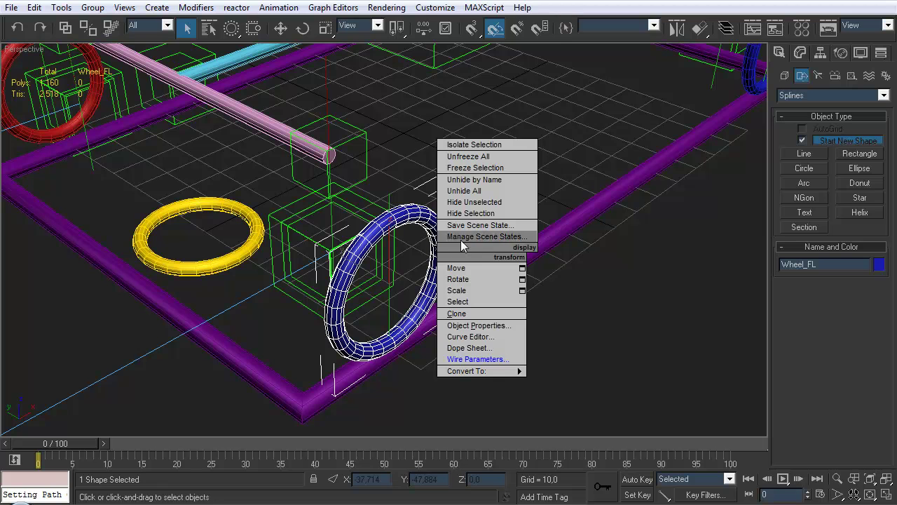
click(496, 360)
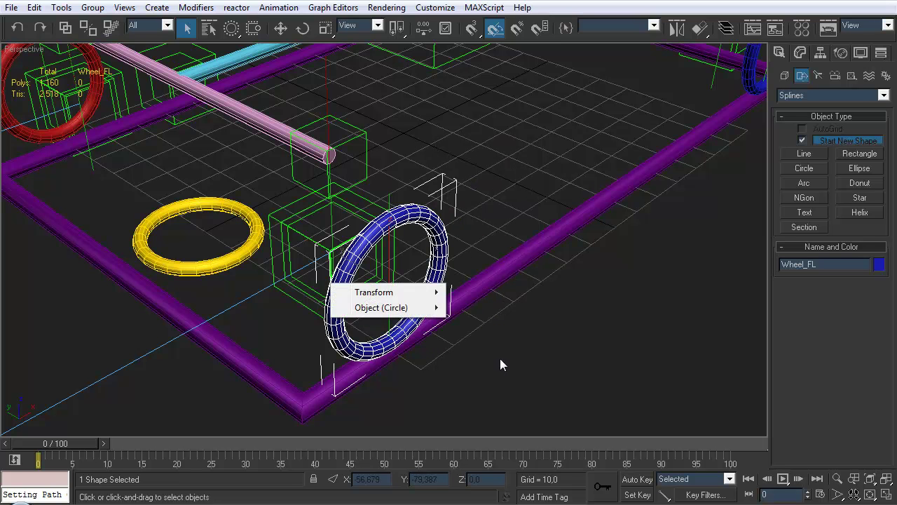
mouse_move(393, 297)
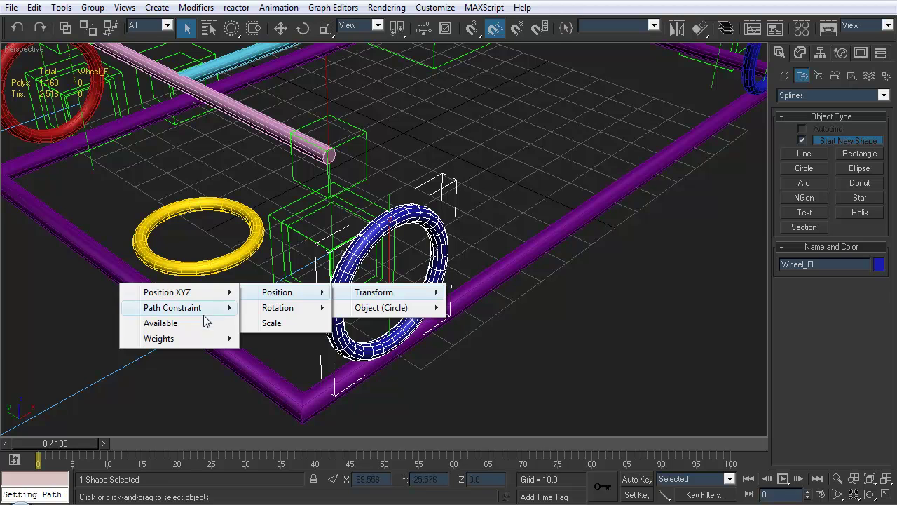
mouse_move(219, 314)
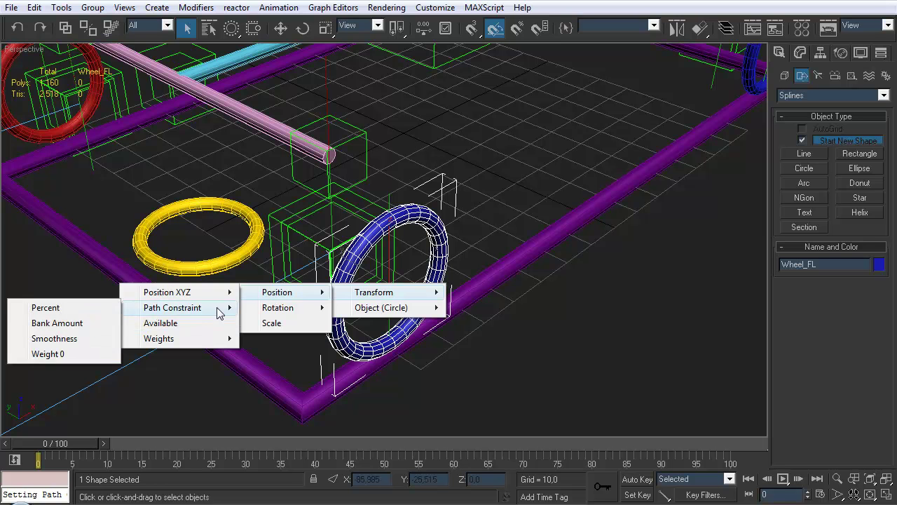
click(111, 312)
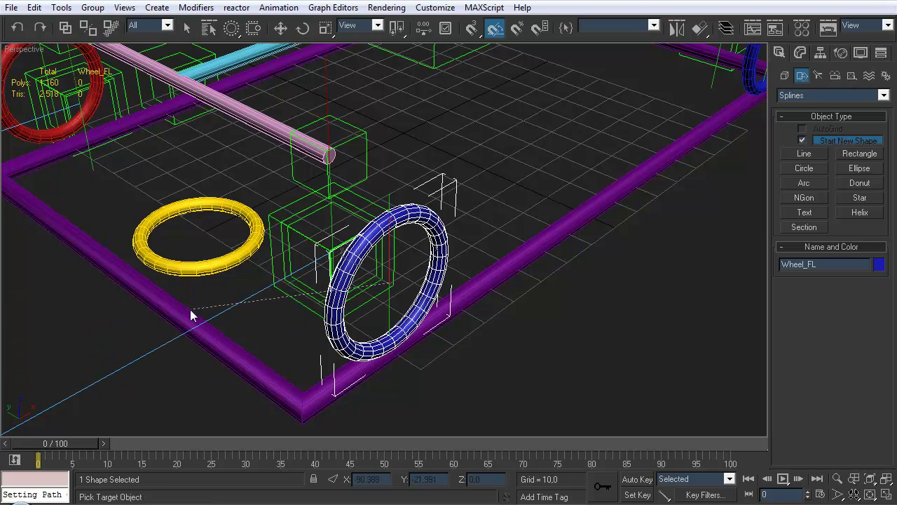
Pick Dummy_WheelHub_FL as the wire target, using its Path Constraint Percent parameter.
click(365, 279)
mouse_move(366, 290)
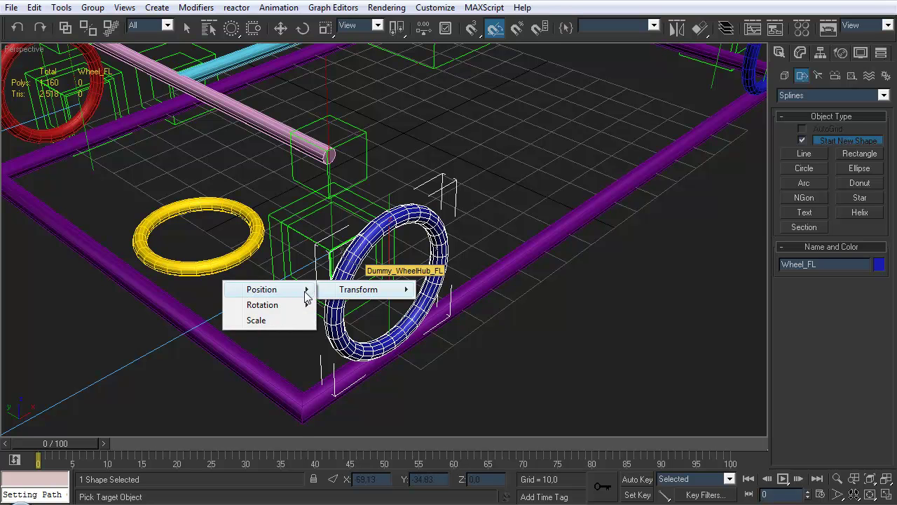
mouse_move(301, 294)
mouse_move(188, 310)
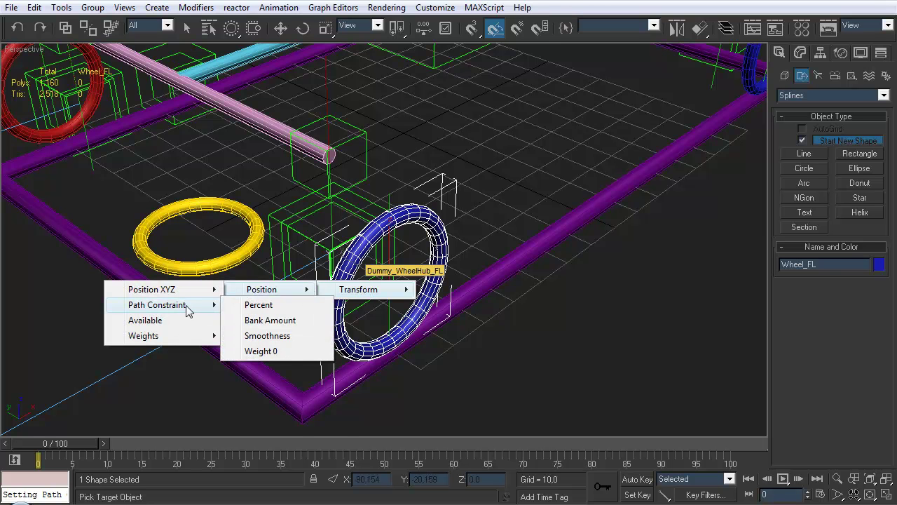
click(250, 307)
Set the wire's control direction one-way, so Wheel_FL's Percent drives Dummy_WheelHub_FL's Percent.
drag(624, 217, 615, 96)
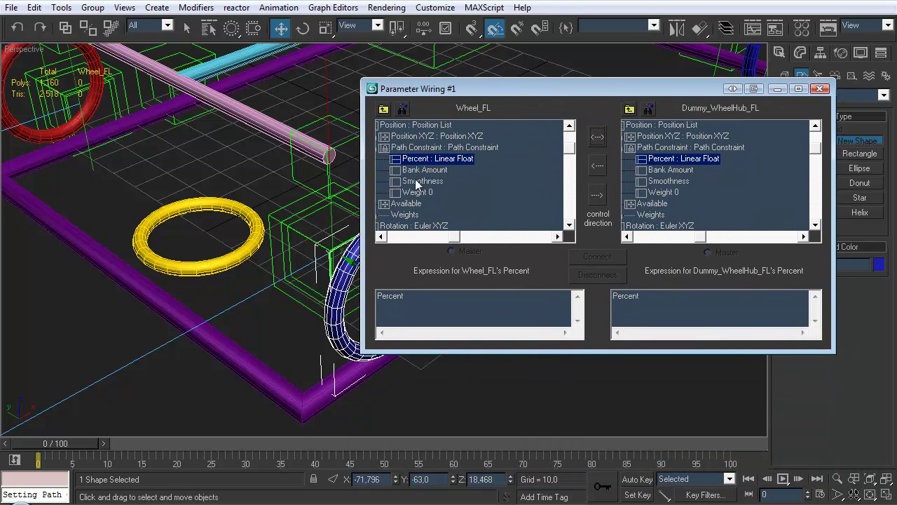
drag(459, 237, 436, 237)
scroll(577, 151, up, 1)
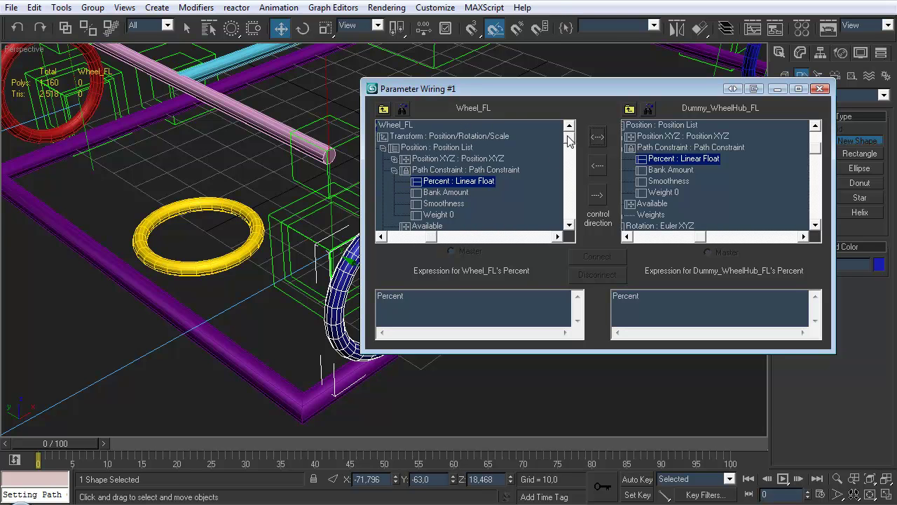
scroll(817, 147, up, 1)
scroll(816, 148, up, 1)
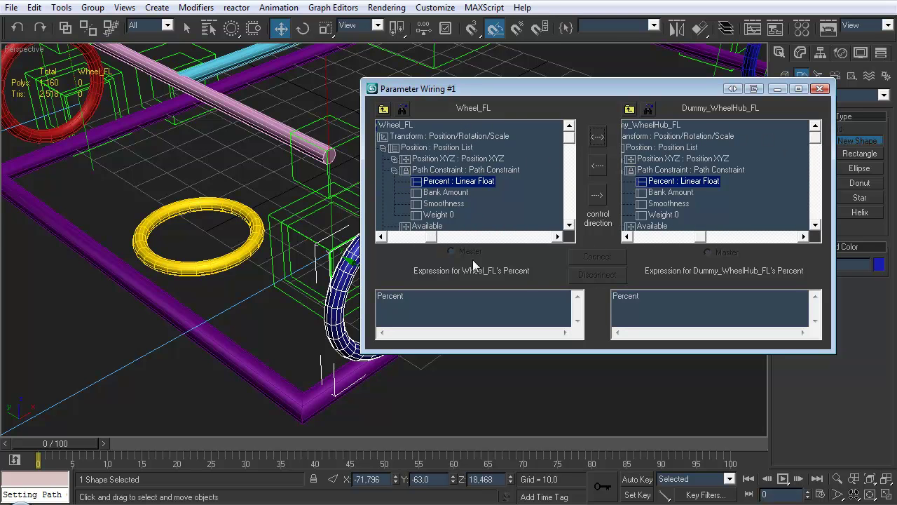
click(595, 167)
drag(609, 89, 569, 88)
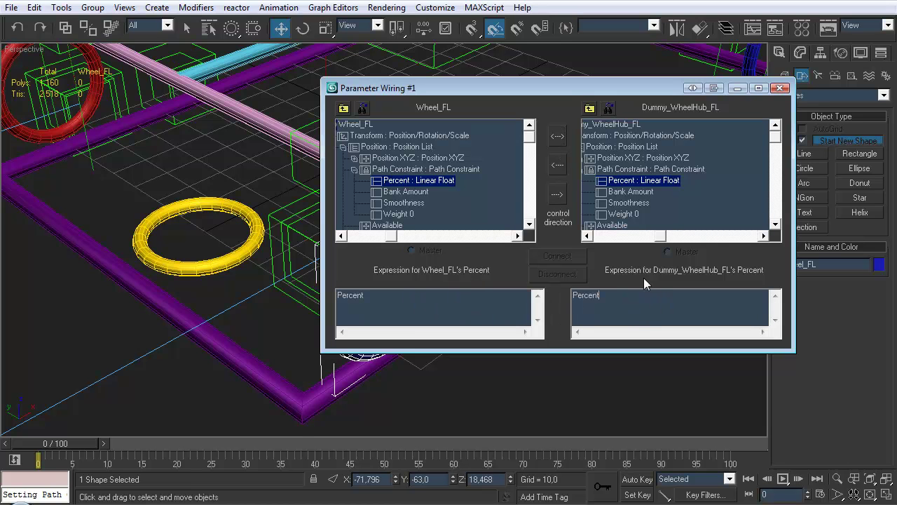
click(558, 195)
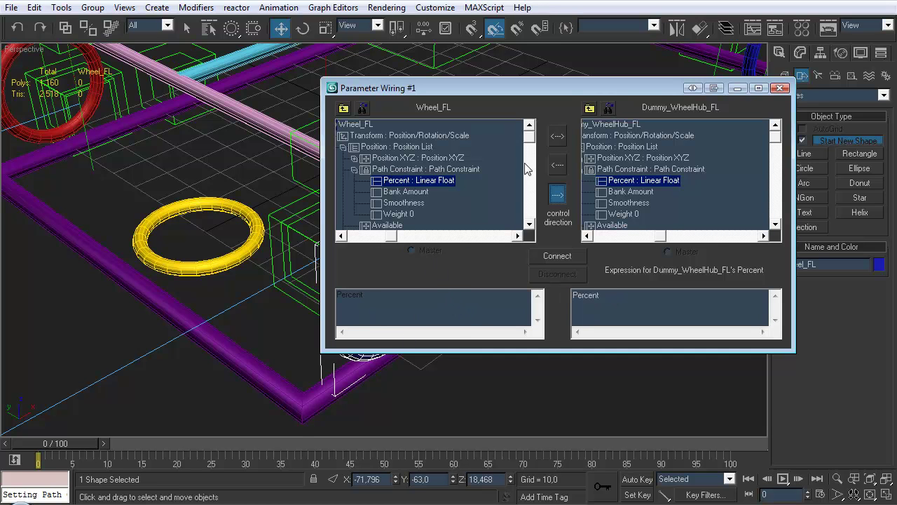
drag(388, 236, 365, 244)
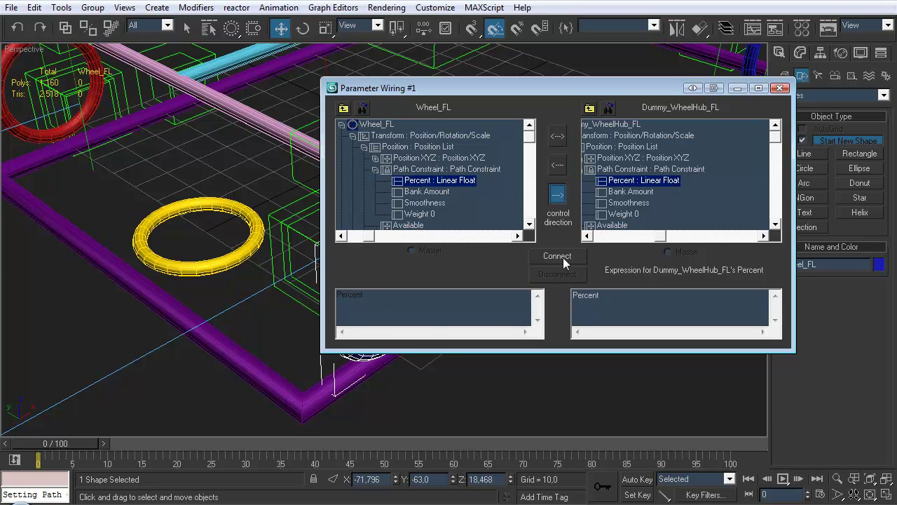
Try moving Wheel_FL vertically without the wire connected, and undo the move.
drag(566, 87, 634, 0)
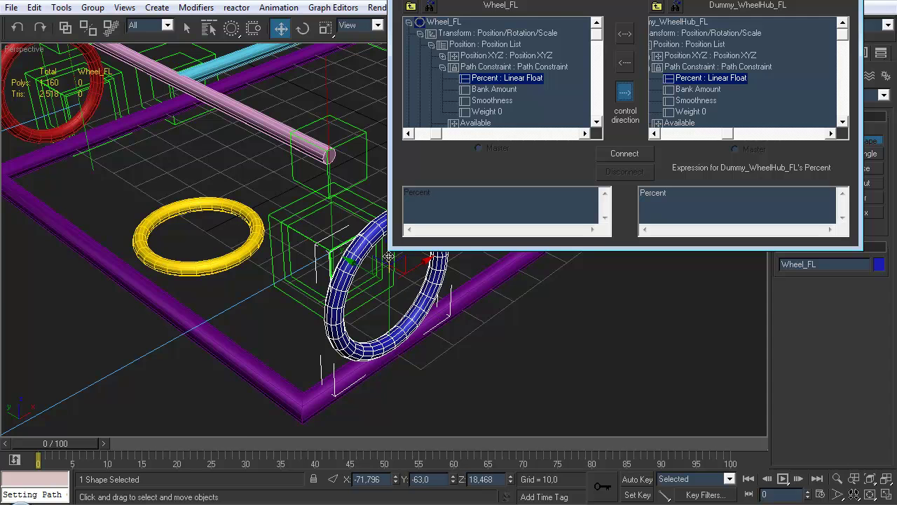
alt+middle_drag(407, 274, 349, 320)
mouse_move(289, 275)
mouse_down()
mouse_move(288, 287)
mouse_move(288, 258)
mouse_up()
key(ctrl+z)
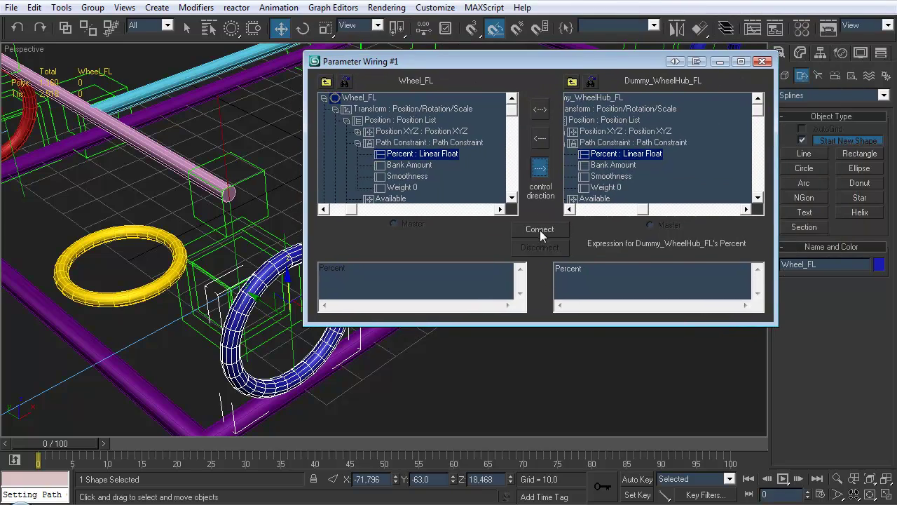
Connect the Percent wire, test it by moving Wheel_FL vertically, and close the wiring dialog.
click(540, 230)
alt+middle_drag(294, 273, 257, 253)
drag(258, 252, 261, 220)
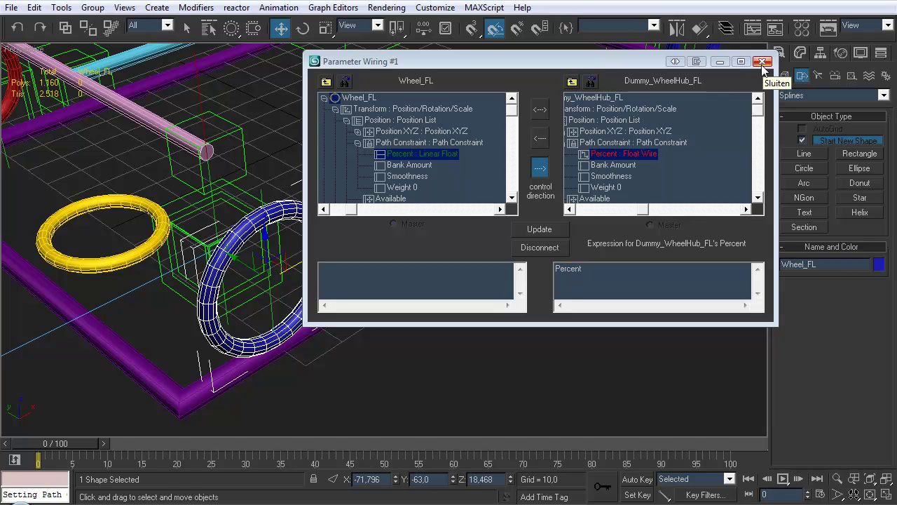
drag(498, 61, 460, 86)
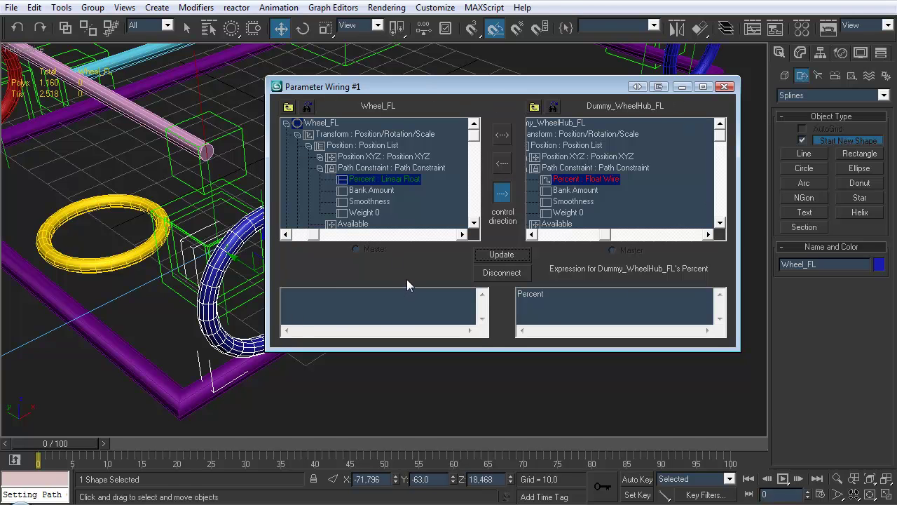
click(725, 86)
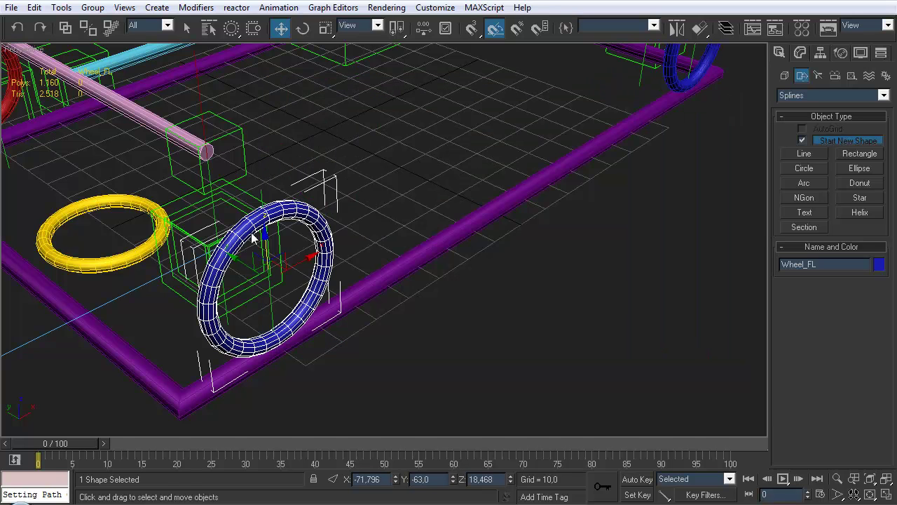
middle_drag(272, 216, 308, 217)
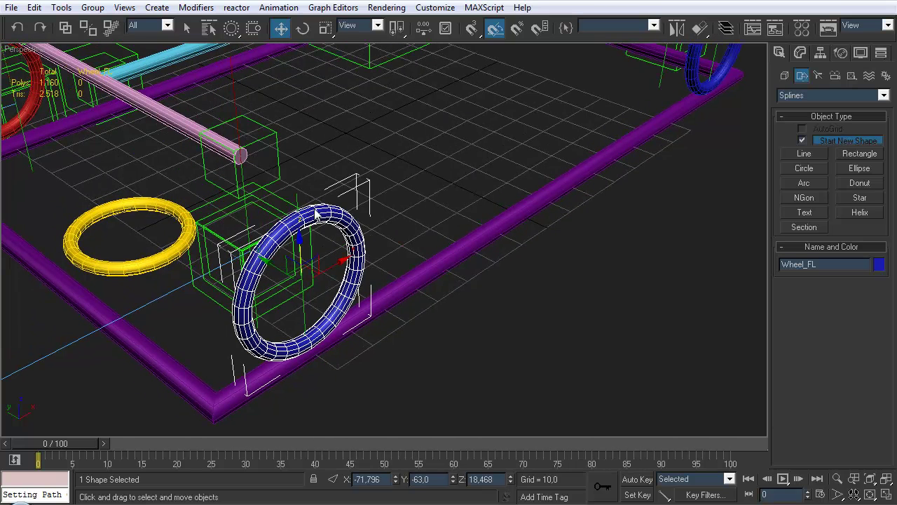
right_click(329, 324)
click(335, 416)
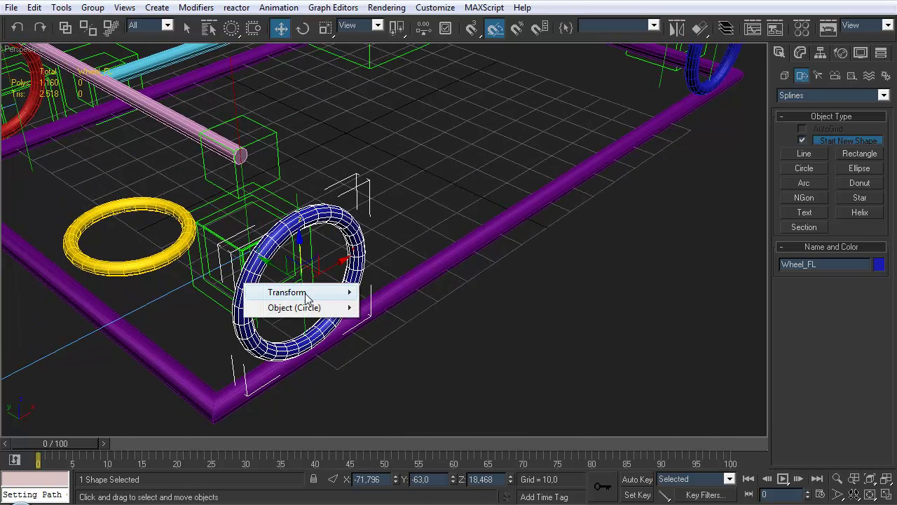
click(454, 176)
Start wiring the rear-left wheel shape Wheel_RL from its Path Constraint Percent parameter.
alt+middle_drag(453, 176, 427, 226)
scroll(428, 226, up, 2)
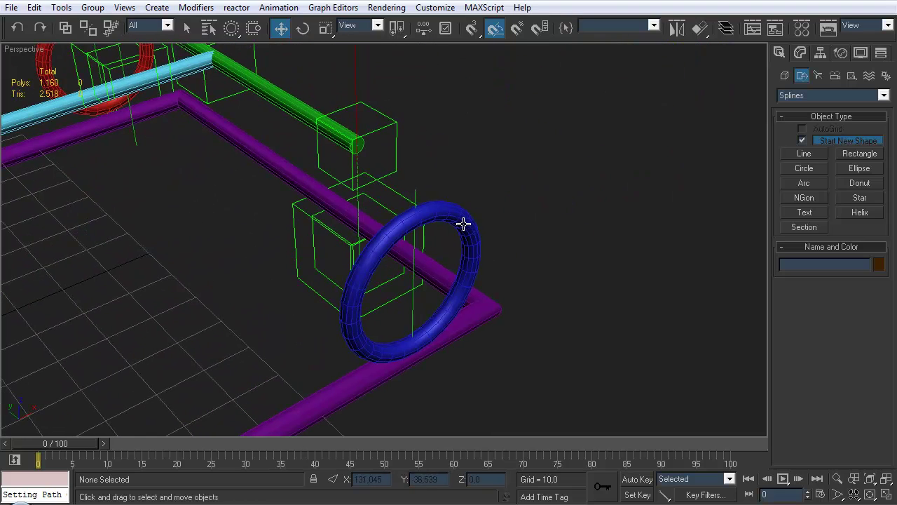
key(q)
click(467, 235)
middle_drag(470, 246, 481, 214)
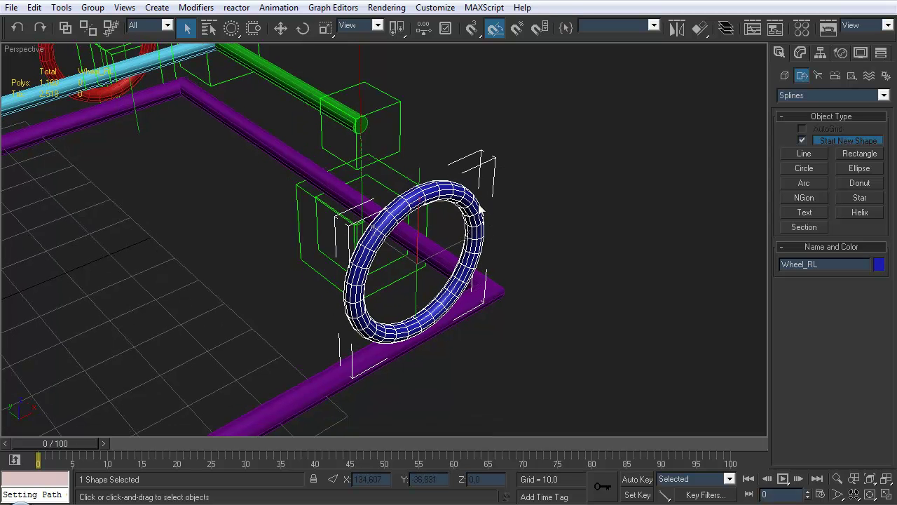
right_click(467, 223)
click(515, 321)
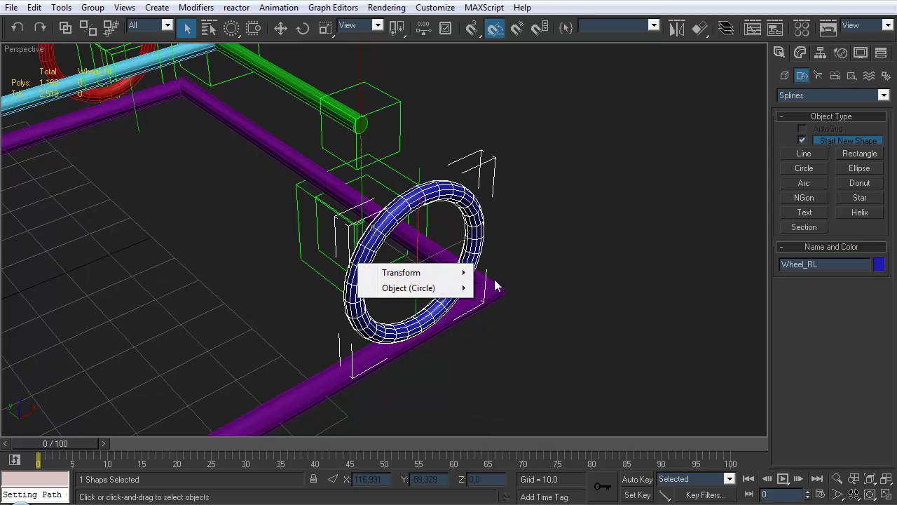
mouse_move(375, 280)
mouse_move(313, 280)
mouse_move(228, 290)
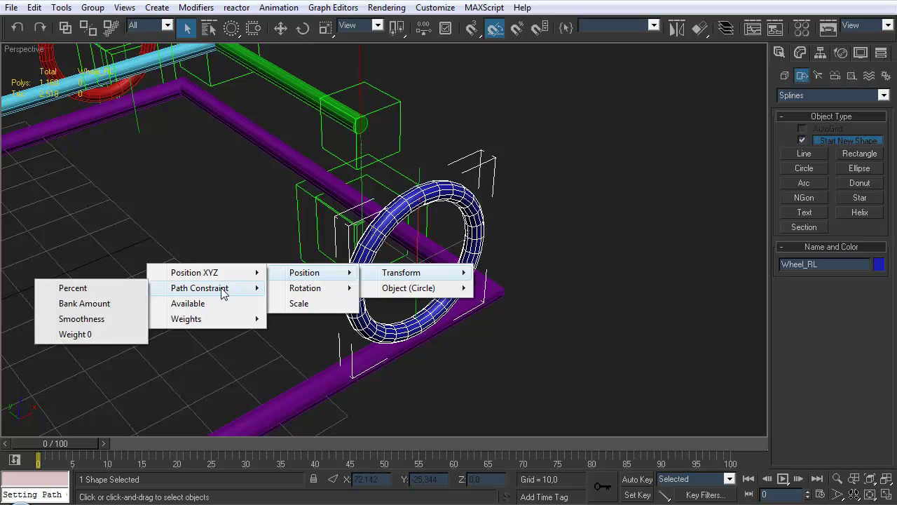
click(111, 290)
Pick Dummy_WheelHub_RL as the wire target, using its Path Constraint Percent parameter.
click(383, 284)
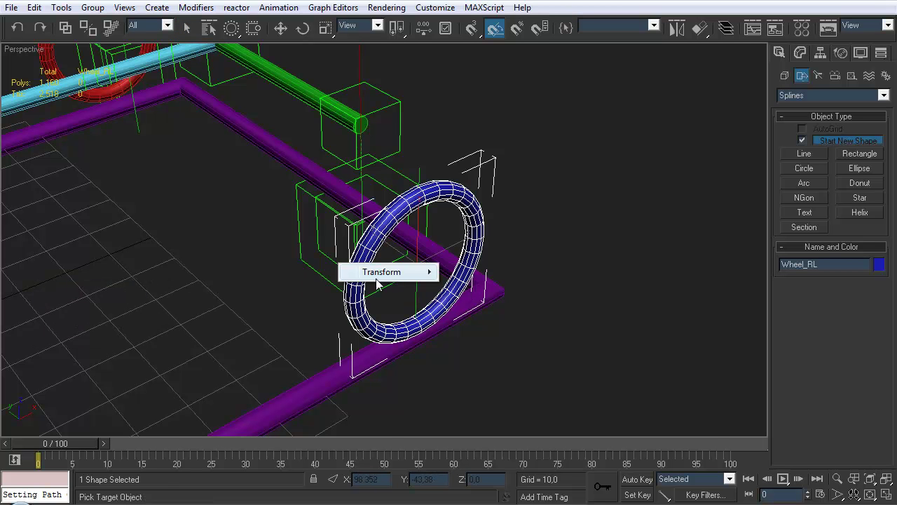
mouse_move(368, 274)
mouse_move(317, 281)
mouse_move(218, 295)
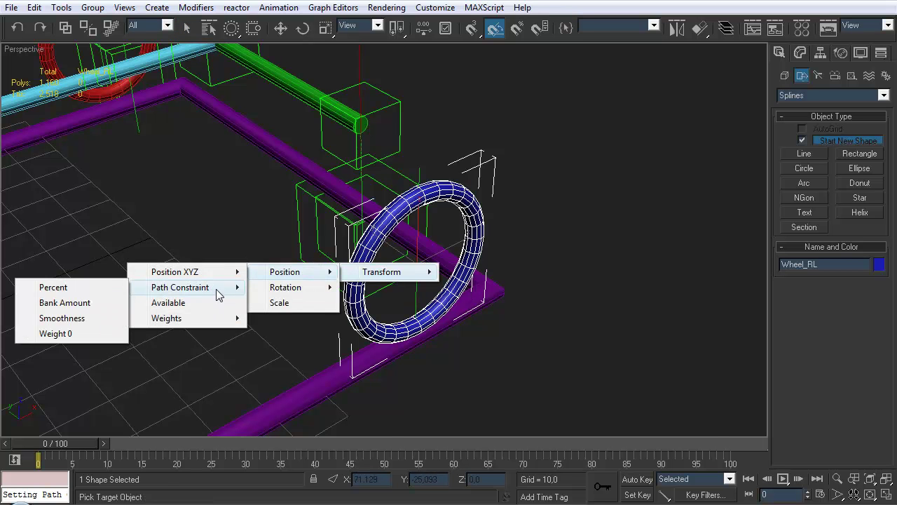
click(125, 288)
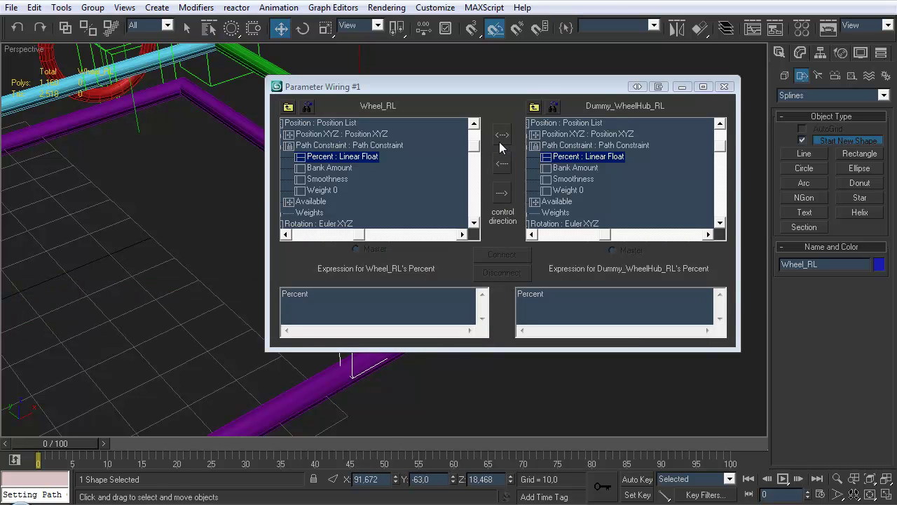
Connect Wheel_RL's Percent one-way to drive Dummy_WheelHub_RL's Percent, and test the wire by moving Wheel_RL.
drag(357, 236, 344, 236)
click(473, 122)
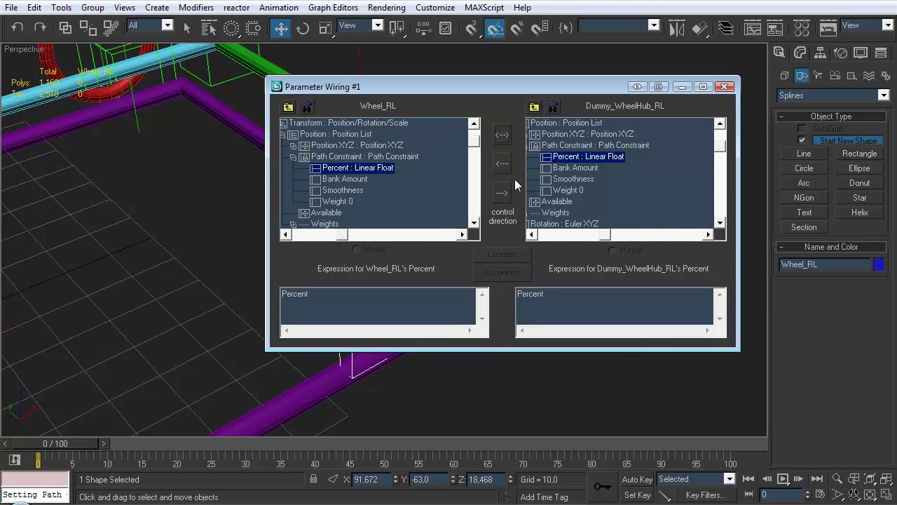
click(502, 192)
click(502, 254)
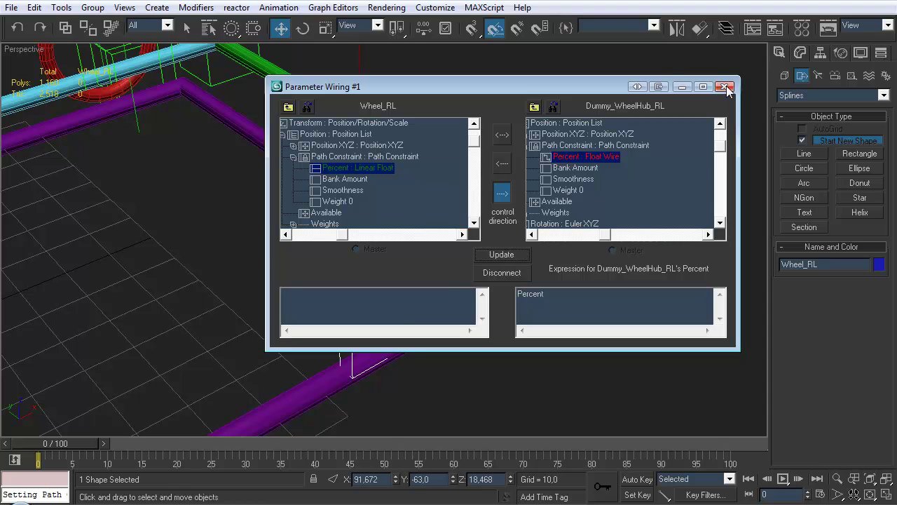
click(725, 86)
drag(435, 236, 424, 141)
scroll(491, 182, down, 3)
click(553, 225)
Start wiring the red front-right wheel shape Wheel_FL01 from its Path Constraint Percent parameter.
alt+middle_drag(554, 224, 438, 193)
scroll(441, 216, up, 5)
alt+middle_drag(309, 344, 299, 224)
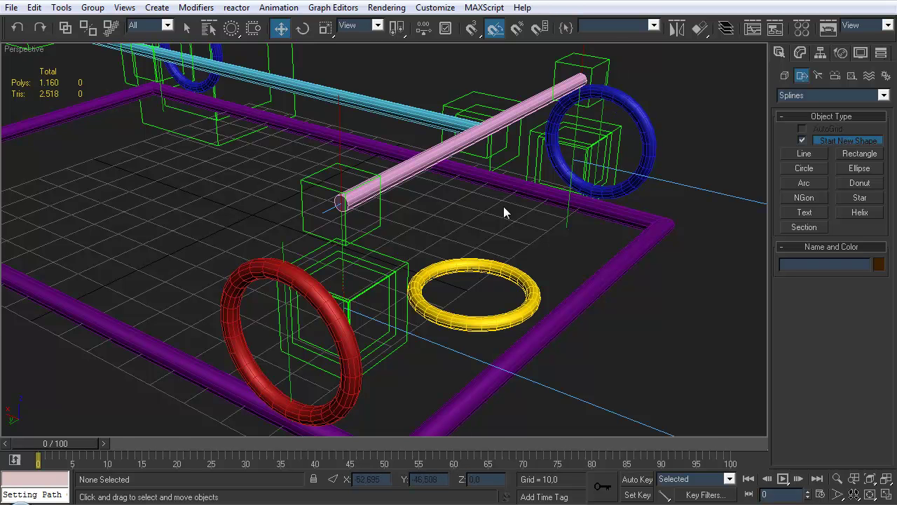
middle_drag(359, 233, 382, 200)
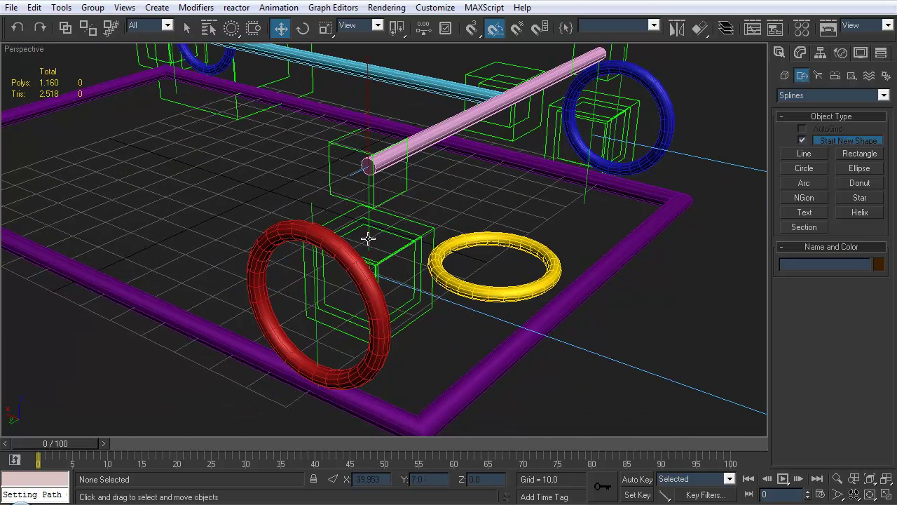
middle_drag(381, 232, 392, 231)
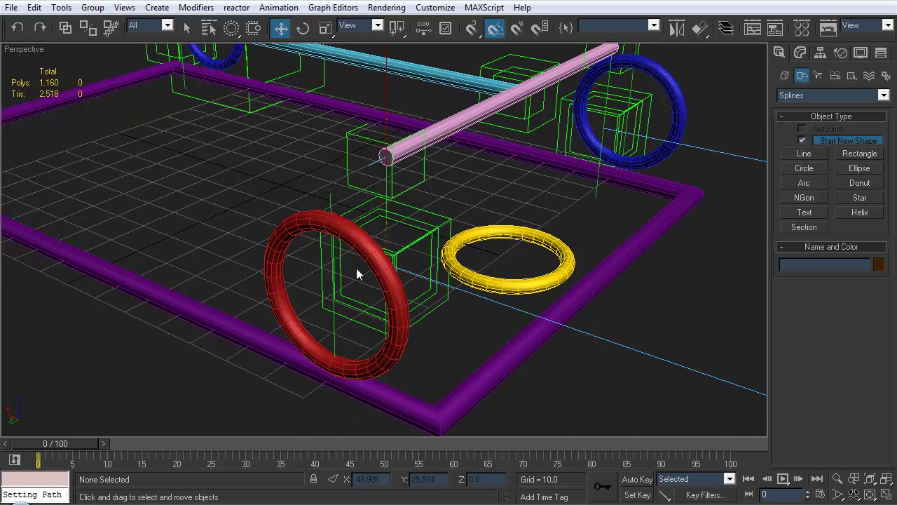
middle_drag(310, 199, 315, 197)
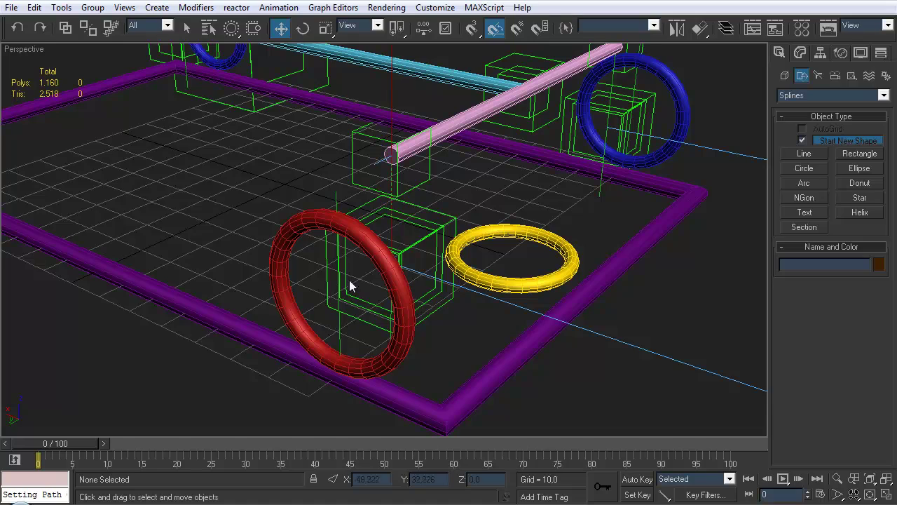
mouse_move(336, 255)
alt+middle_down()
mouse_move(325, 265)
mouse_move(325, 254)
alt+middle_up()
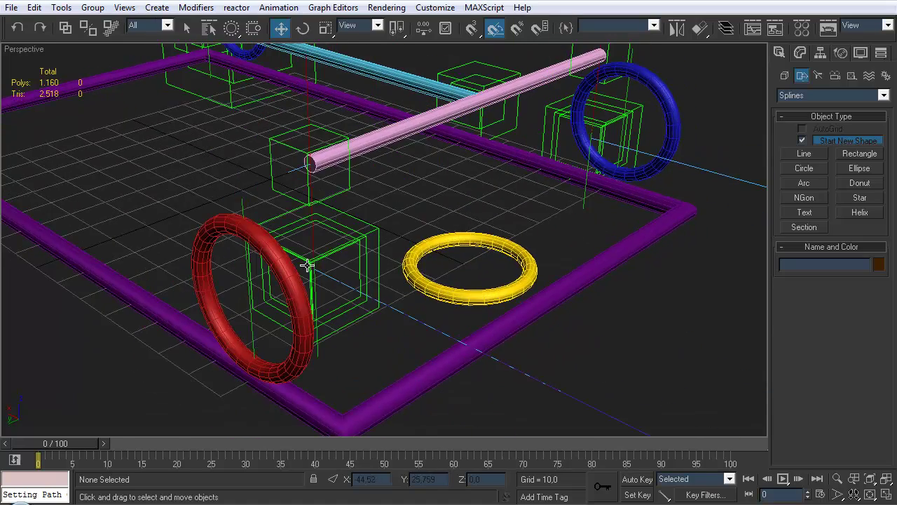
alt+middle_drag(310, 312, 284, 272)
key(q)
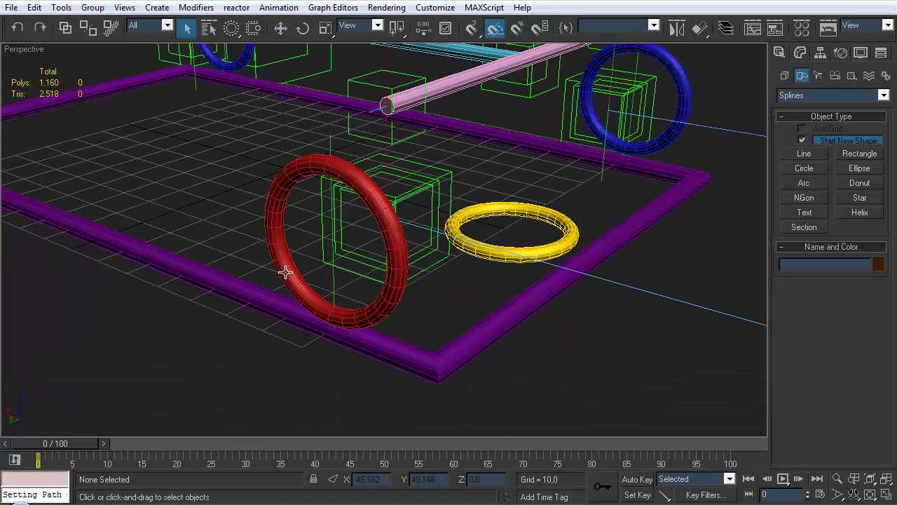
click(283, 272)
right_click(284, 272)
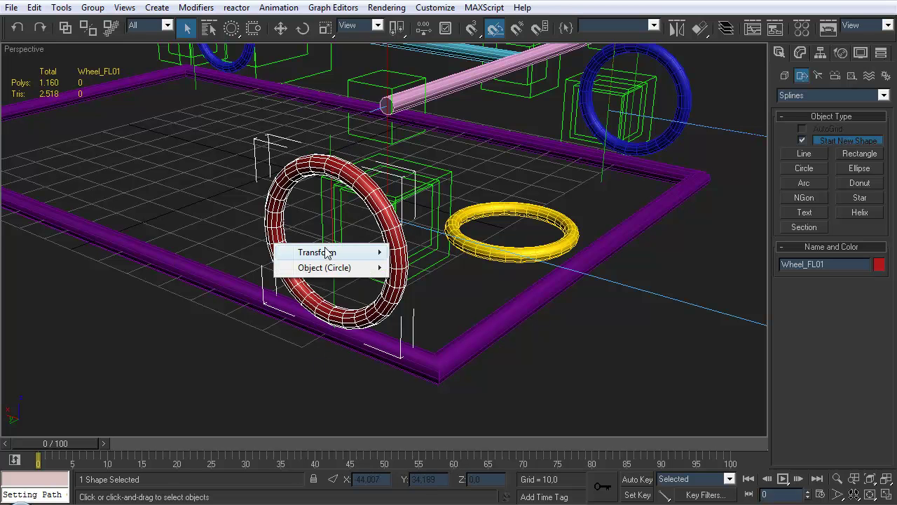
mouse_move(217, 252)
mouse_move(156, 257)
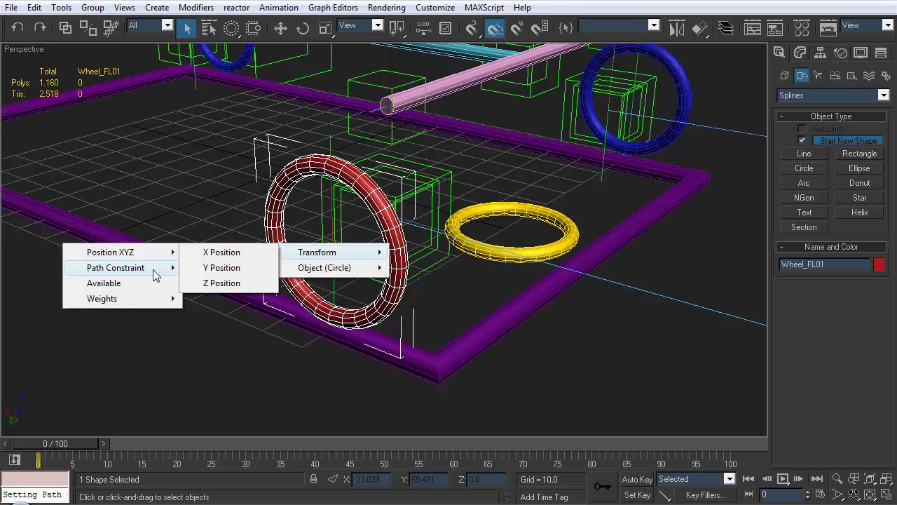
click(221, 267)
Pick Dummy_WheelHub_FR as the wire target, using its Path Constraint Percent parameter.
click(354, 255)
mouse_move(346, 261)
mouse_move(296, 262)
mouse_move(187, 278)
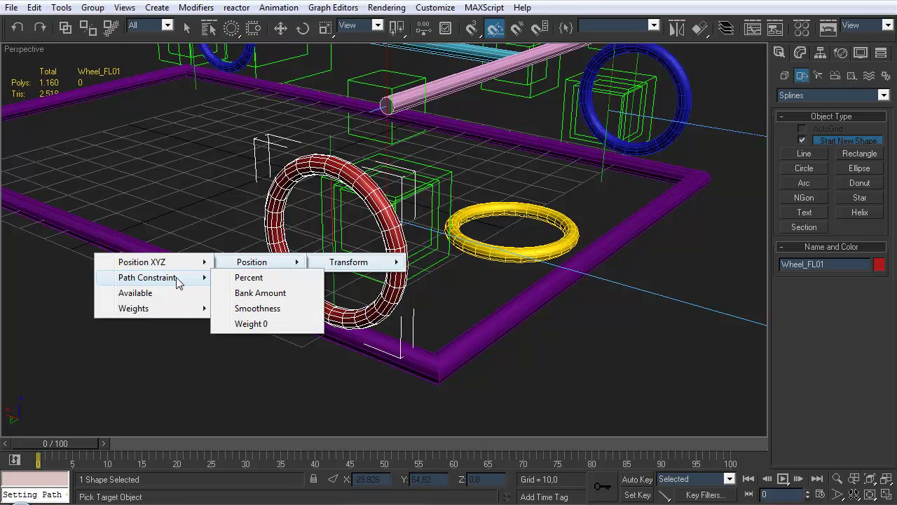
click(235, 277)
Connect Wheel_FL01's Percent one-way to drive Dummy_WheelHub_FR's Percent, and test the wire by moving Wheel_FL01.
click(503, 193)
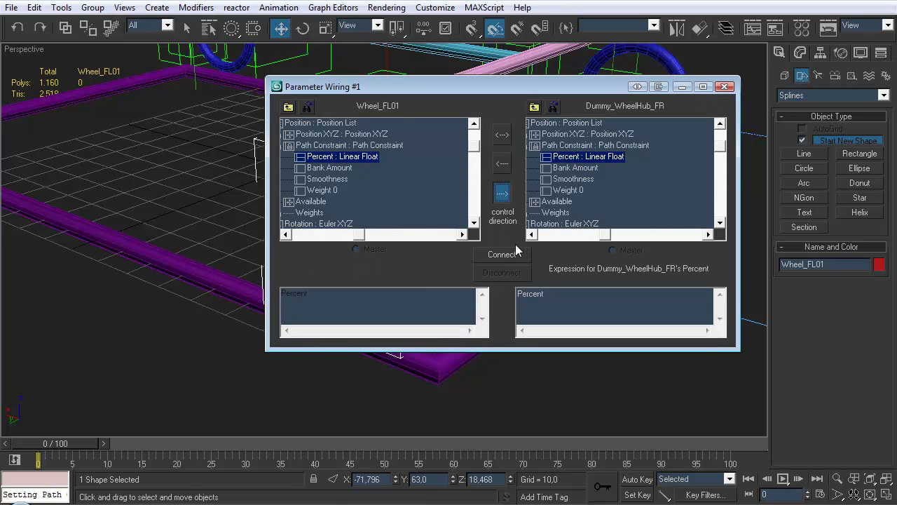
click(522, 253)
click(725, 86)
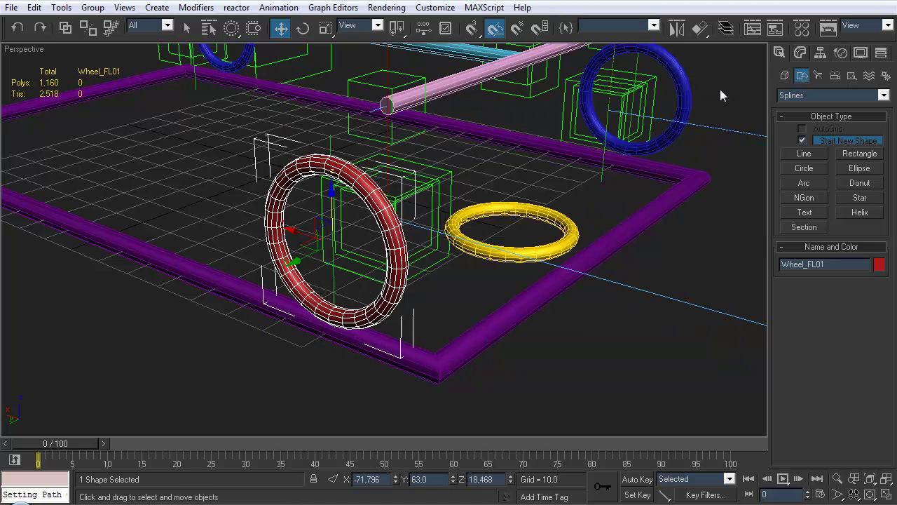
drag(331, 224, 252, 231)
Start wiring the red rear-right wheel shape Wheel_RL01 from its Path Constraint Percent parameter.
alt+middle_drag(252, 231, 353, 244)
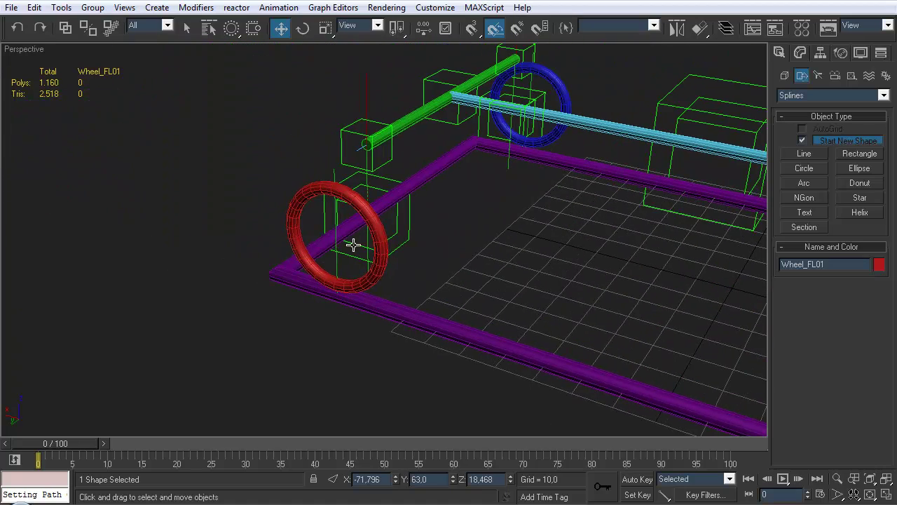
click(294, 234)
key(q)
right_click(295, 234)
click(328, 325)
click(755, 70)
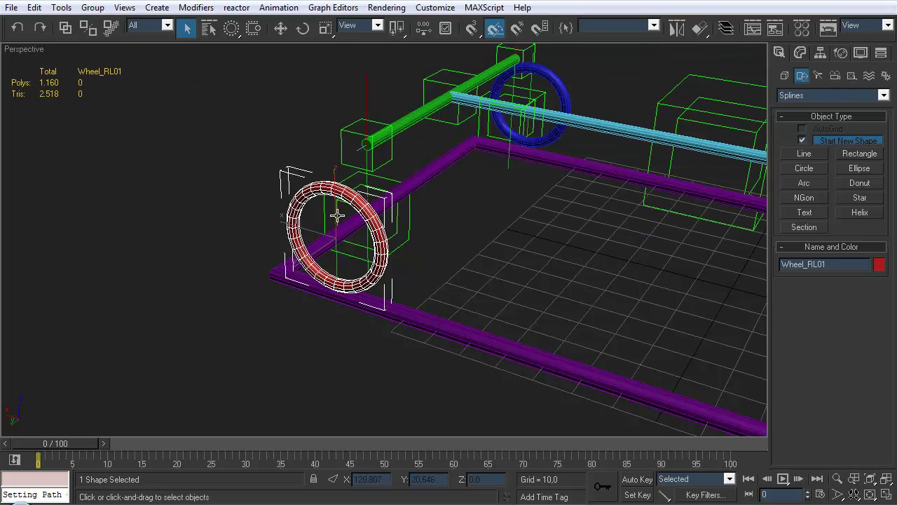
right_click(296, 233)
click(331, 328)
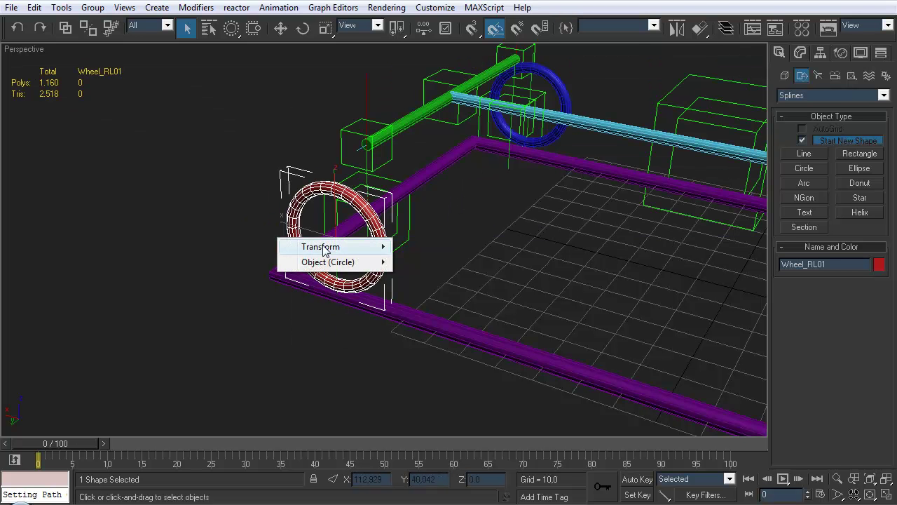
mouse_move(323, 246)
mouse_move(260, 246)
mouse_move(159, 262)
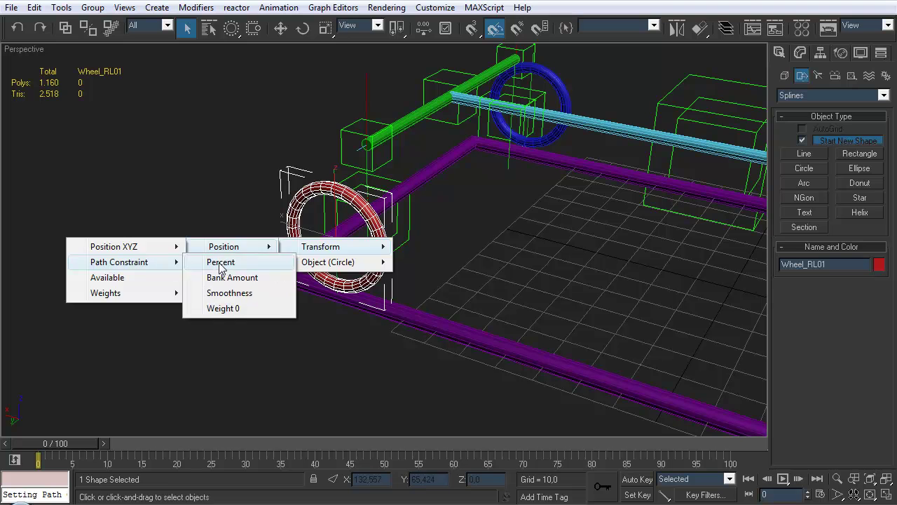
click(219, 269)
Pick Dummy_WheelHub_RR as the wire target, using its Path Constraint Percent parameter.
click(355, 254)
mouse_move(352, 256)
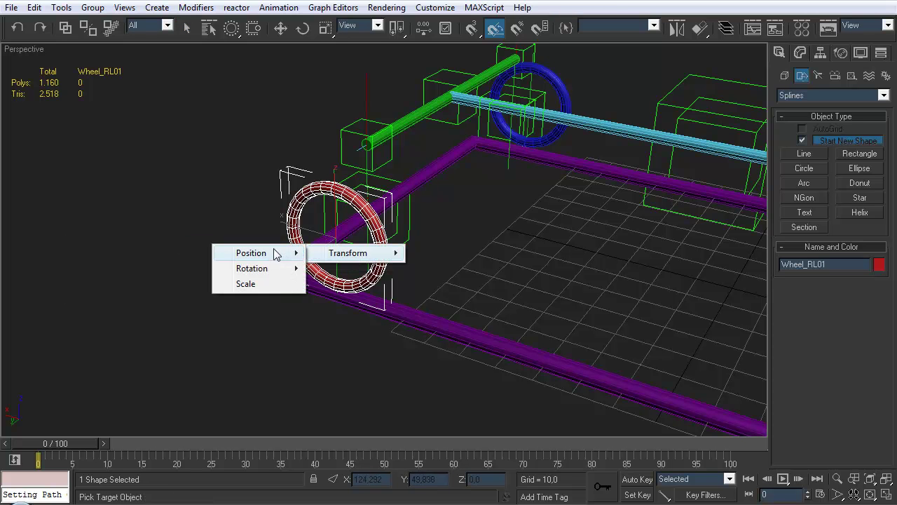
mouse_move(285, 253)
mouse_move(205, 269)
click(238, 269)
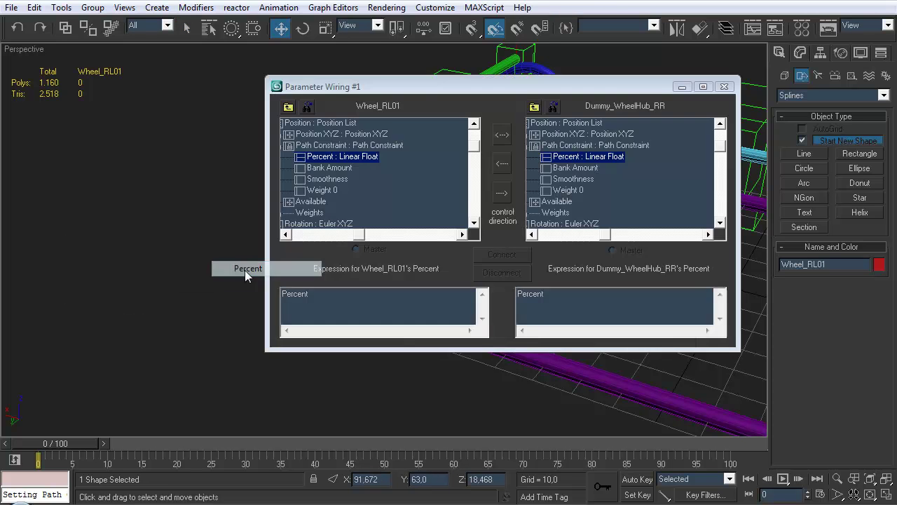
Connect Wheel_RL01's Percent one-way to drive Dummy_WheelHub_RR's Percent, and test the wire by moving Wheel_RL01.
click(502, 192)
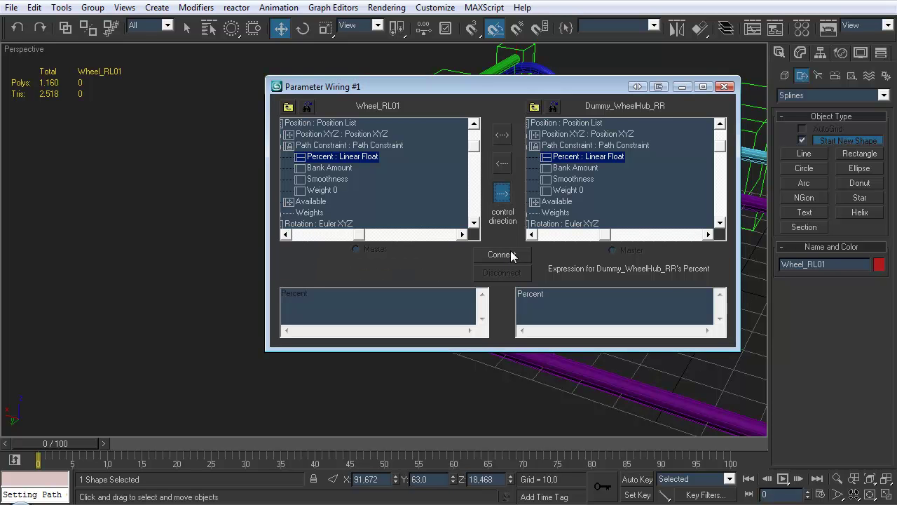
click(502, 255)
key(Escape)
alt+middle_drag(457, 190, 241, 165)
drag(231, 154, 404, 234)
click(427, 206)
key(z)
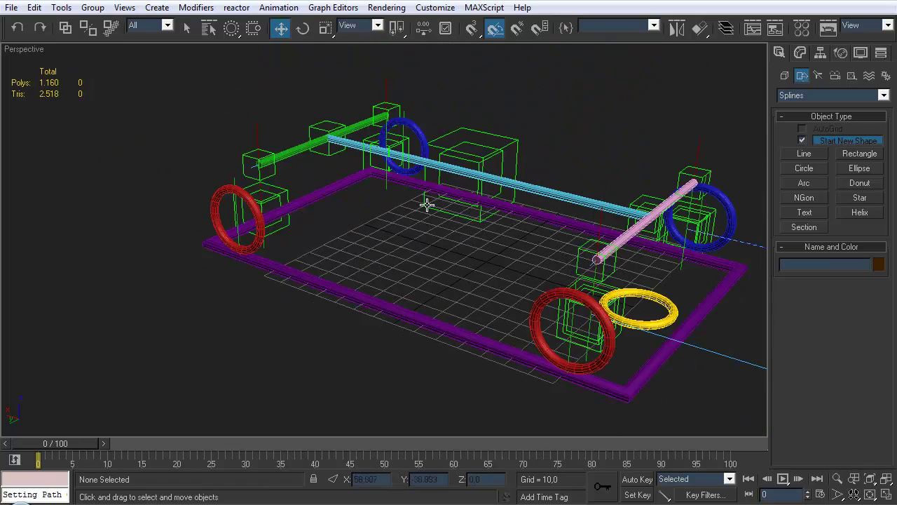
Test the rig by moving the star controller Star01, and cancel the move.
alt+middle_drag(444, 259, 414, 239)
scroll(375, 263, down, 3)
scroll(396, 246, up, 1)
middle_drag(420, 240, 424, 240)
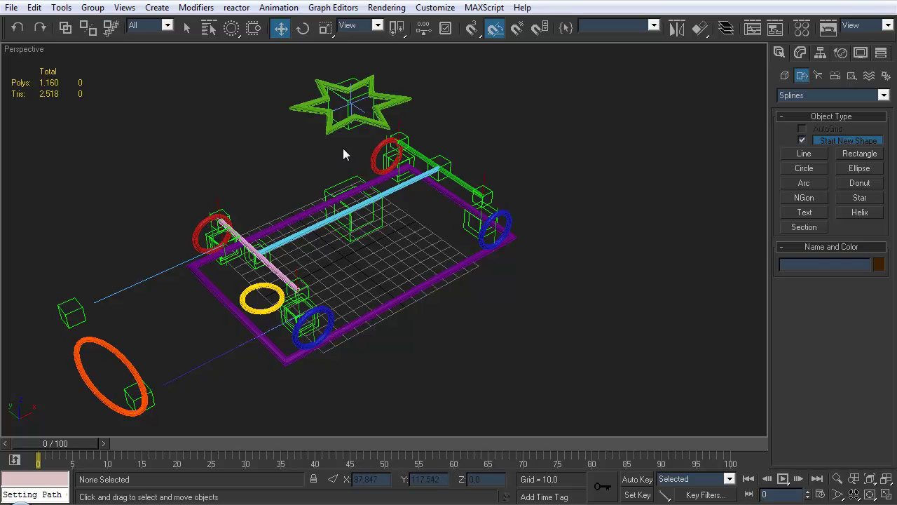
click(319, 111)
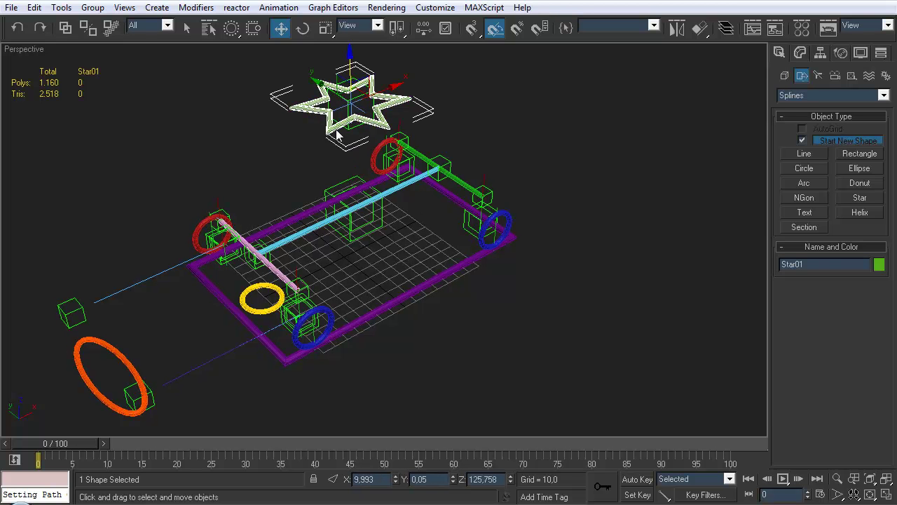
mouse_move(360, 91)
mouse_down()
mouse_move(365, 132)
mouse_move(340, 67)
mouse_move(364, 104)
mouse_up()
right_click(365, 104)
click(471, 328)
middle_drag(471, 327, 505, 312)
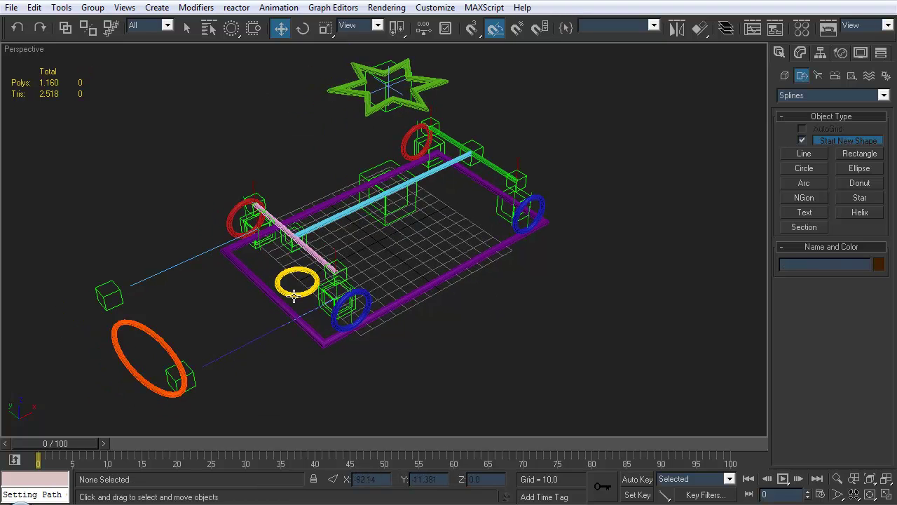
Try rotating the yellow SlidePivot circle to swing the car body, and undo the rotation.
click(294, 298)
key(e)
mouse_move(296, 302)
alt+middle_down()
mouse_move(302, 288)
mouse_move(280, 301)
mouse_move(284, 293)
alt+middle_up()
drag(284, 293, 532, 226)
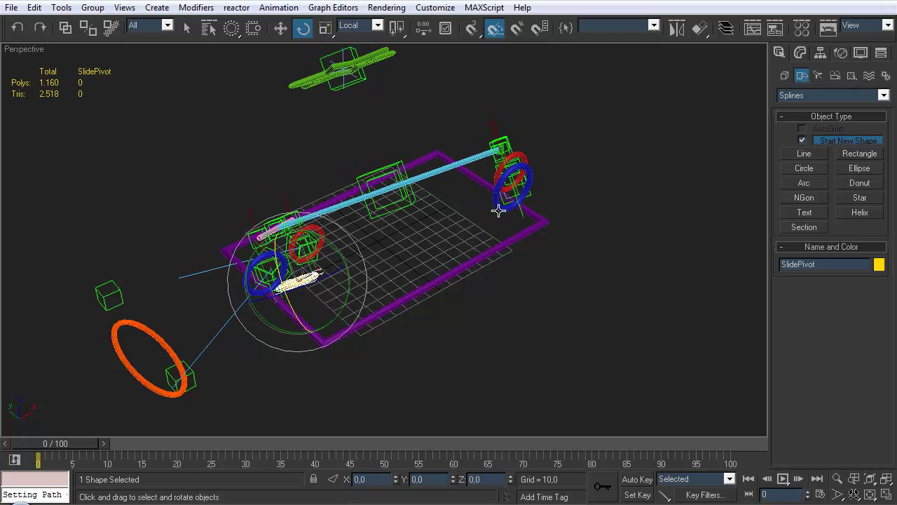
key(ctrl+z)
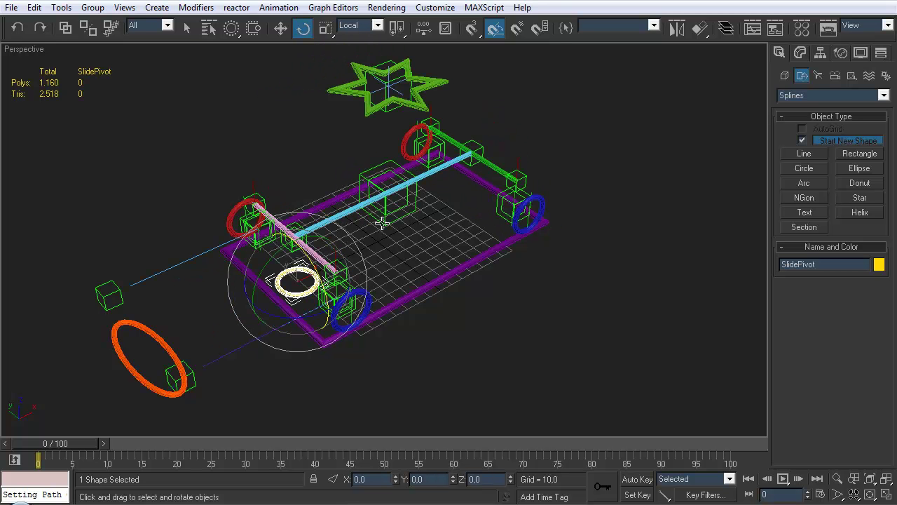
Test the whole rig by rotating the ROOT rectangle and the SlidePivot circle, cancelling both rotations and clearing the selection.
click(316, 339)
drag(383, 241, 442, 289)
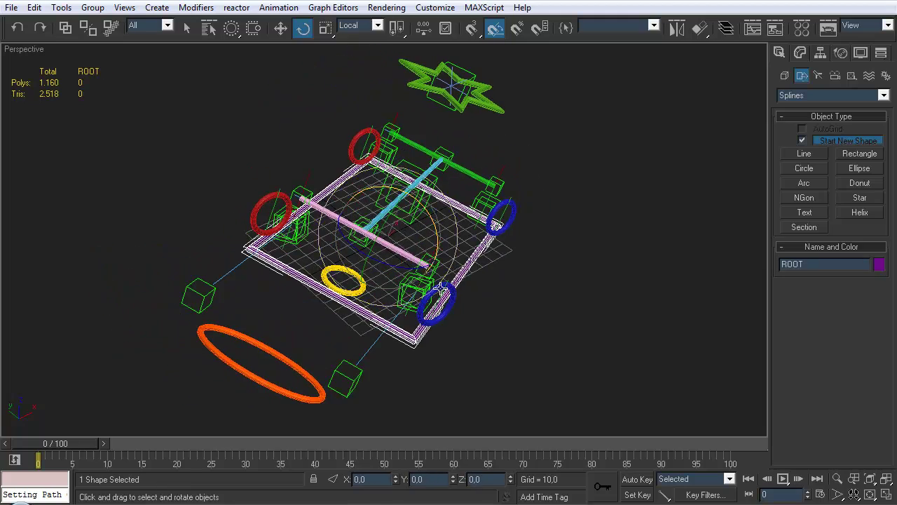
click(436, 313)
click(301, 291)
drag(301, 320, 361, 313)
click(428, 342)
alt+middle_drag(428, 342, 483, 270)
scroll(477, 274, up, 4)
scroll(470, 260, up, 5)
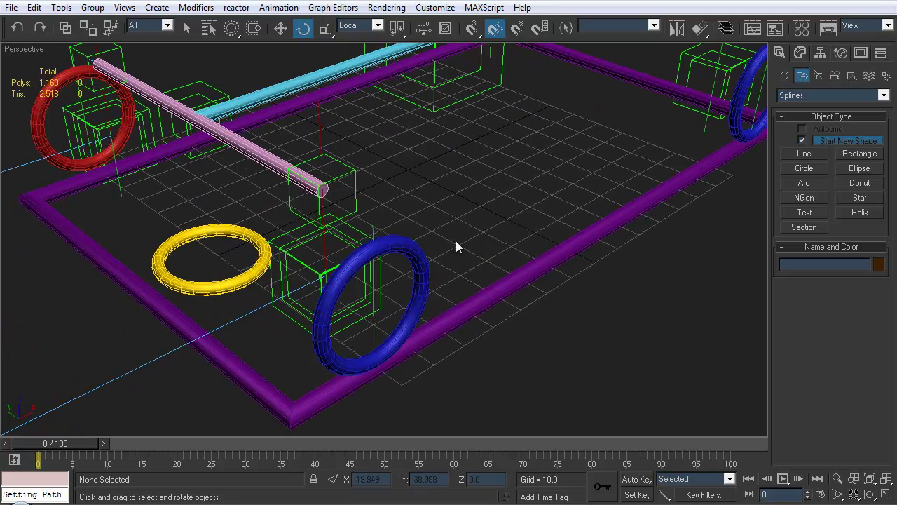
Apply an Orientation Constraint from the blue Wheel_FL to the front-left hub dummy and enable Keep Initial Offset.
key(q)
click(416, 255)
middle_drag(406, 184, 436, 188)
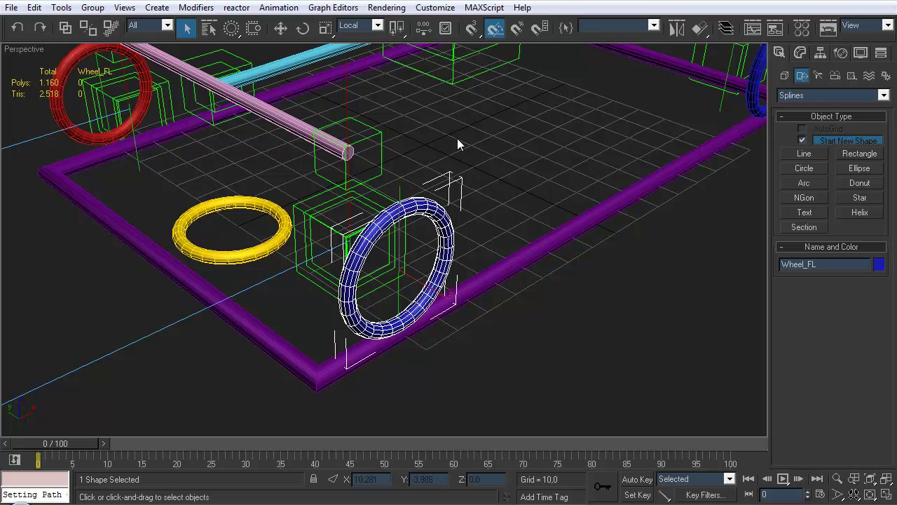
middle_drag(371, 187, 394, 174)
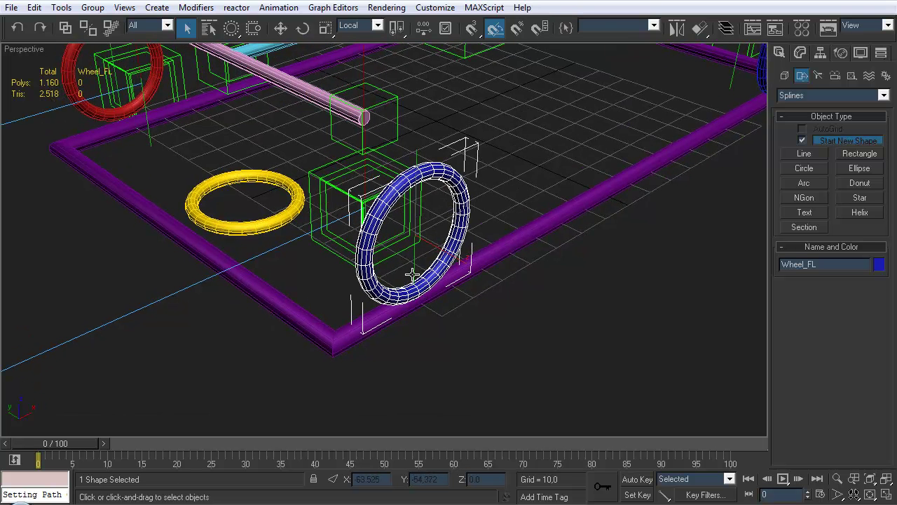
middle_drag(431, 229, 414, 200)
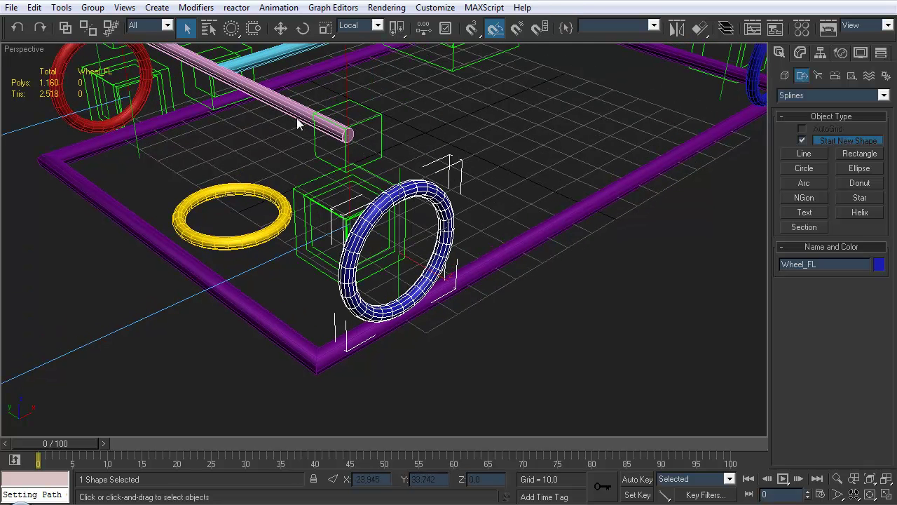
click(279, 8)
mouse_move(227, 44)
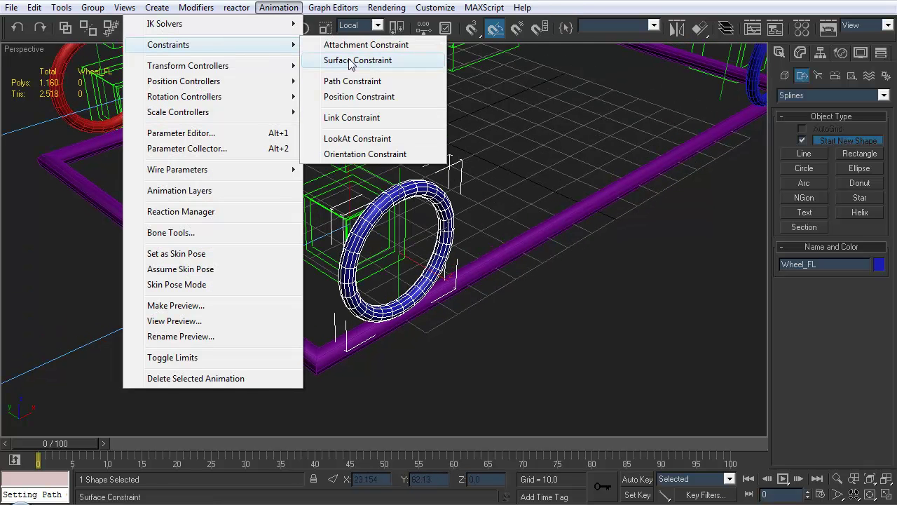
click(357, 154)
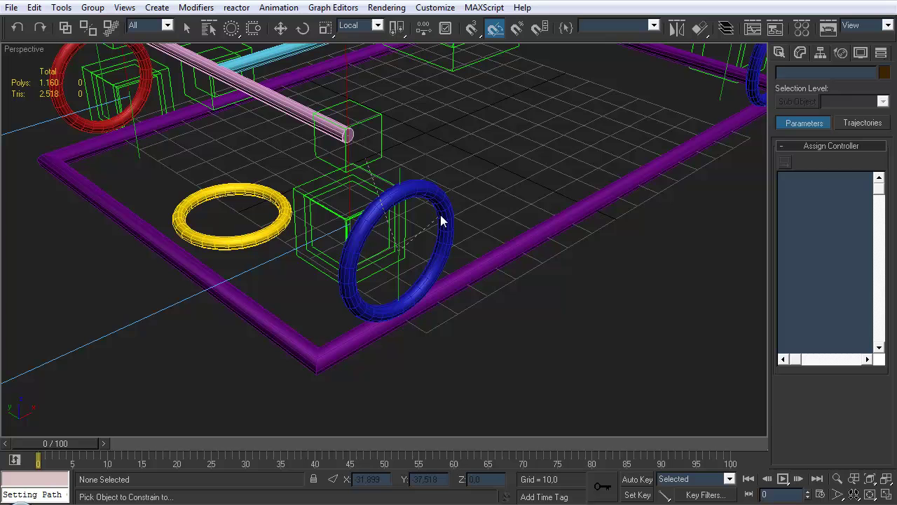
click(375, 261)
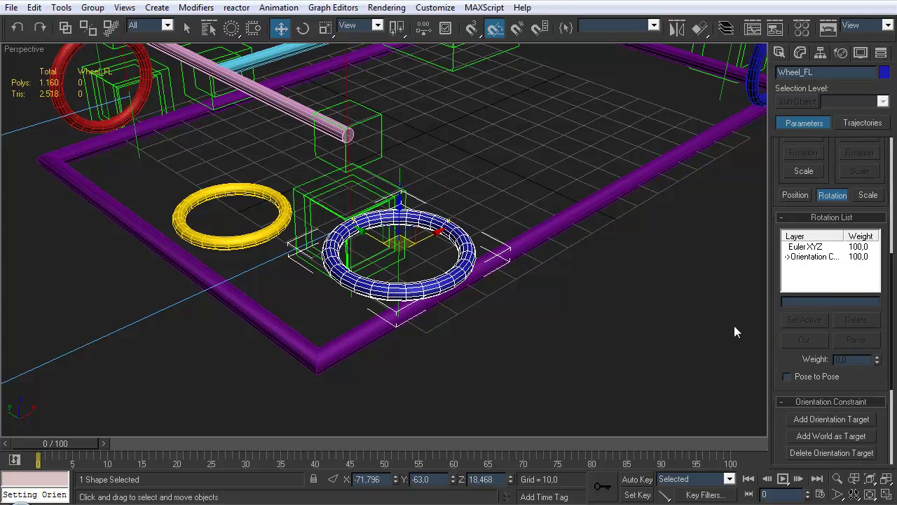
drag(779, 432, 796, 227)
click(802, 399)
Apply an Orientation Constraint from the red Wheel_FL01 to Dummy_WheelHub_FR.
alt+middle_drag(231, 182, 262, 145)
key(q)
click(175, 152)
click(278, 7)
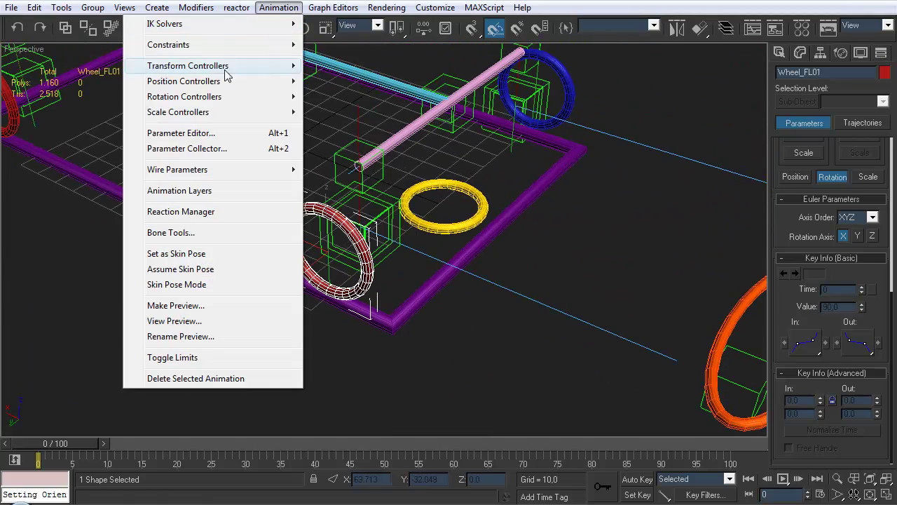
mouse_move(245, 47)
click(347, 153)
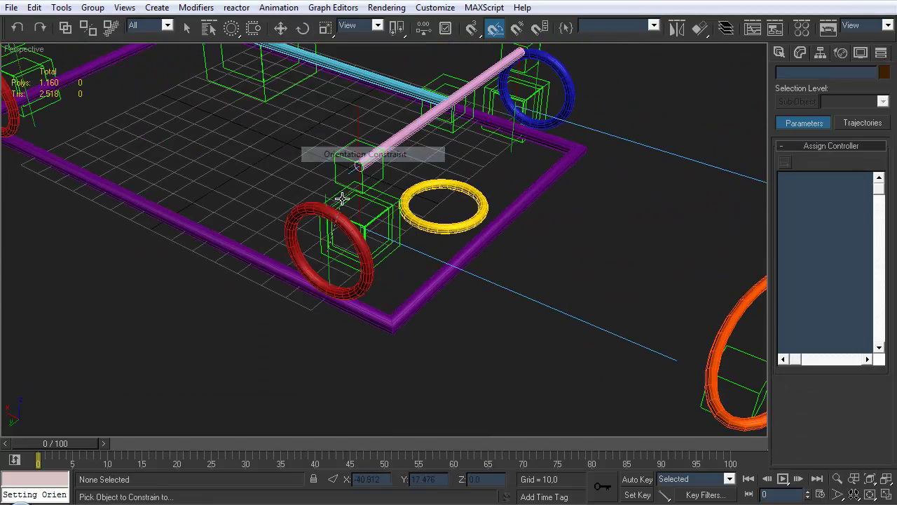
click(340, 252)
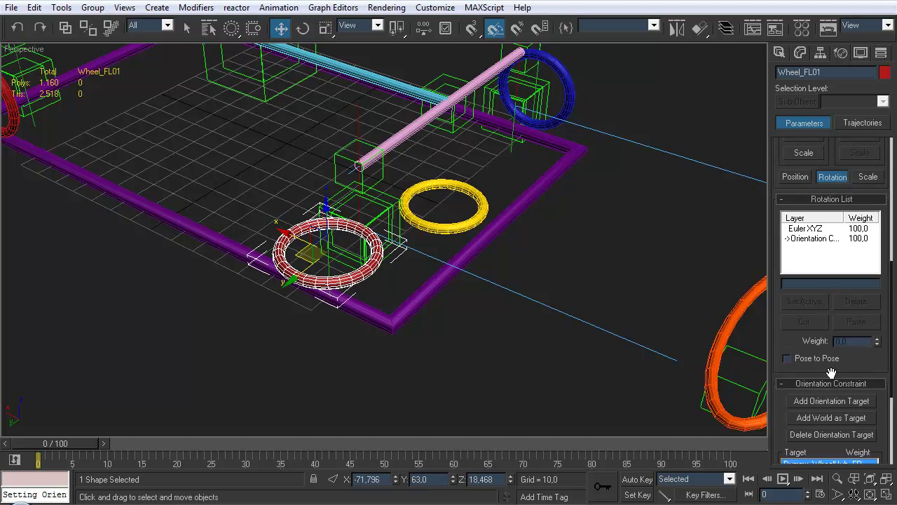
Replace Wheel_FL01's orientation target with Dummy_SteeringHub_FR and enable Keep Initial Offset.
drag(777, 436, 778, 302)
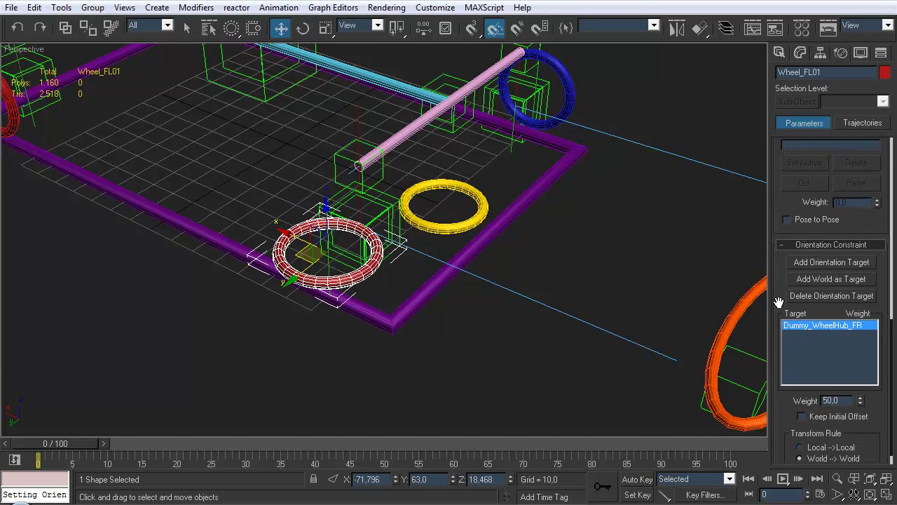
click(820, 294)
click(827, 267)
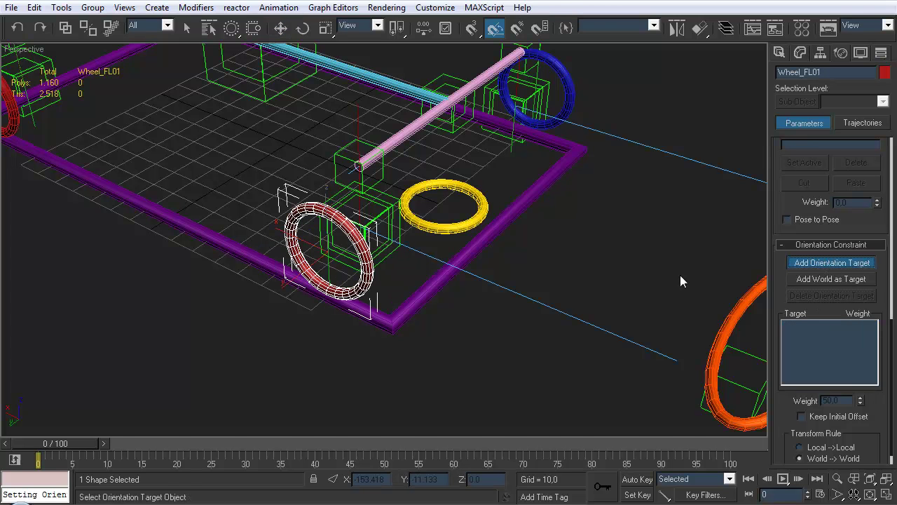
click(342, 254)
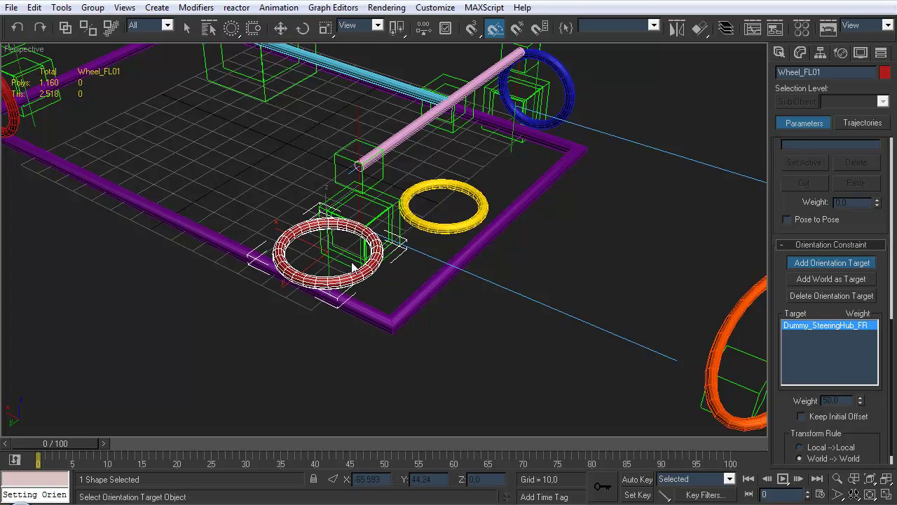
click(833, 416)
Test the front wheels by moving the orange steering circle, cancelling the move and clearing the selection.
scroll(465, 183, down, 5)
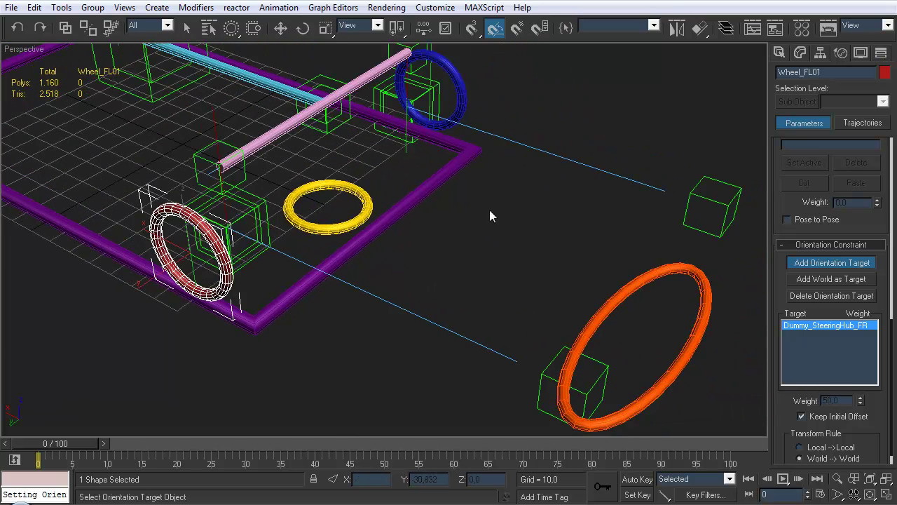
click(786, 47)
right_click(565, 137)
click(569, 150)
click(531, 292)
drag(522, 330, 530, 291)
click(384, 210)
middle_drag(384, 210, 401, 246)
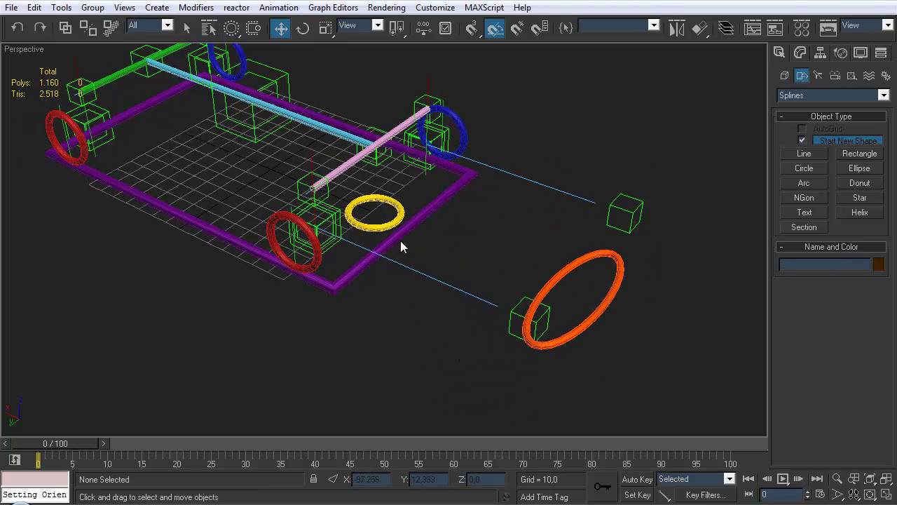
Test the wheel constraints by rotating the ROOT rectangle, cancelling the rotation and clearing the selection.
click(384, 248)
key(e)
mouse_move(277, 120)
mouse_down()
mouse_move(293, 147)
mouse_move(317, 149)
mouse_move(306, 176)
mouse_move(283, 190)
mouse_move(269, 158)
mouse_move(276, 133)
mouse_move(246, 176)
mouse_move(246, 198)
mouse_move(280, 129)
mouse_up()
right_click(280, 129)
click(392, 294)
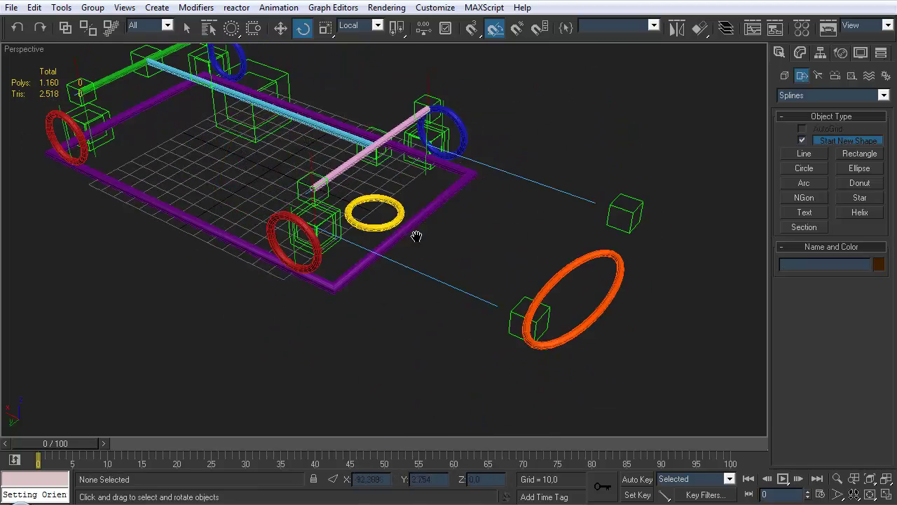
Set the upnode of Dummy_SteeringHub_FR's LookAt constraint to the yellow SlidePivot circle.
scroll(405, 228, up, 4)
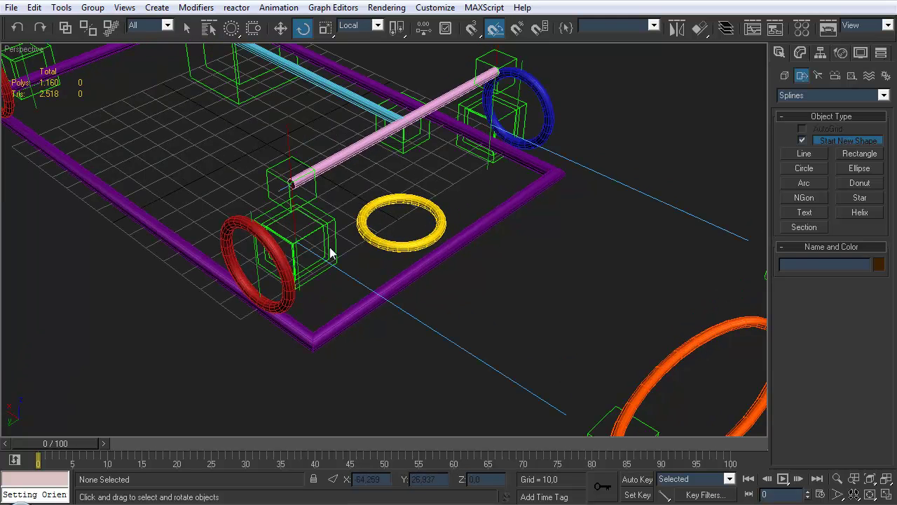
click(329, 246)
key(q)
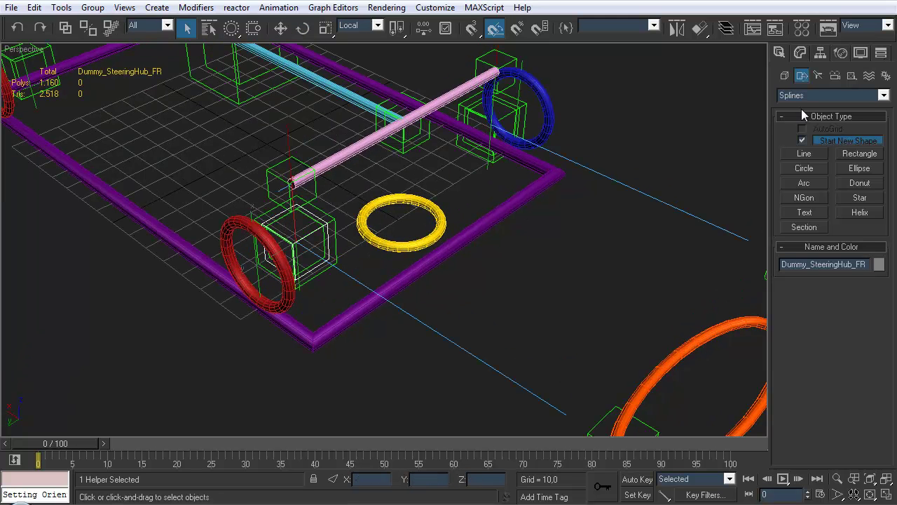
click(809, 56)
click(821, 54)
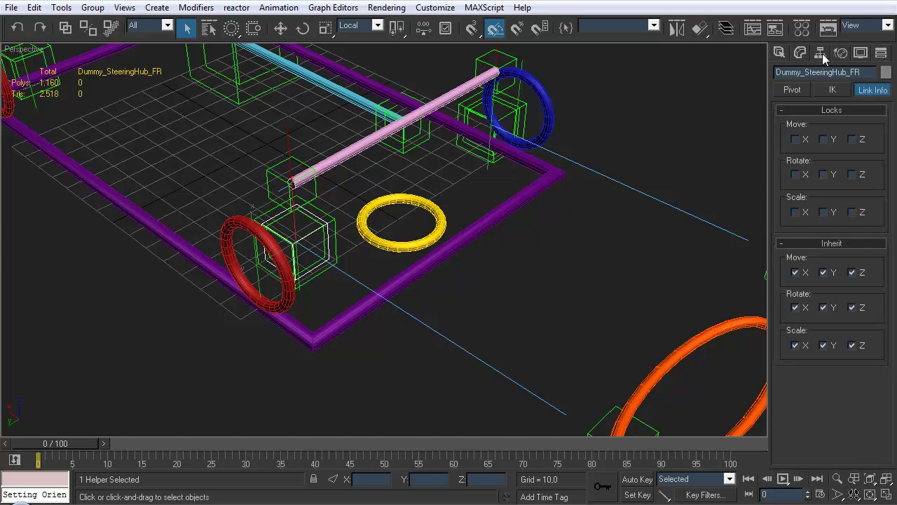
click(842, 53)
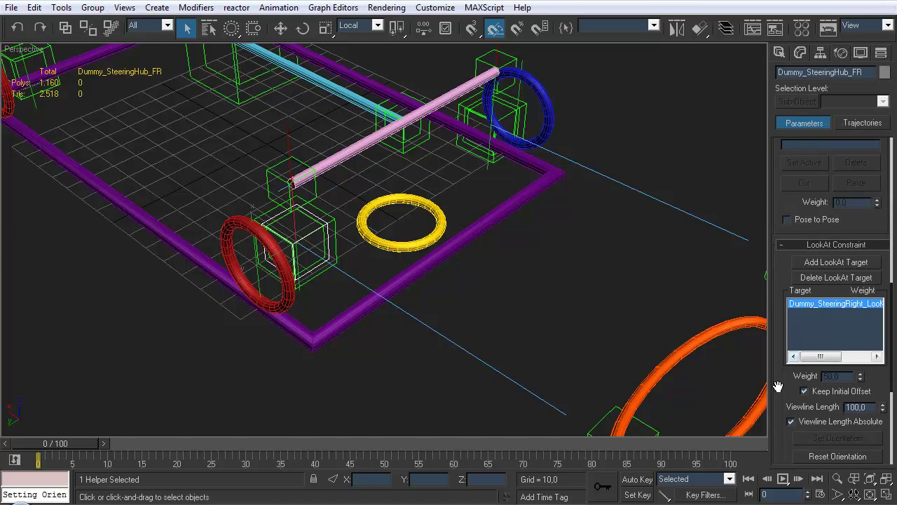
drag(778, 388, 810, 281)
click(853, 373)
click(427, 203)
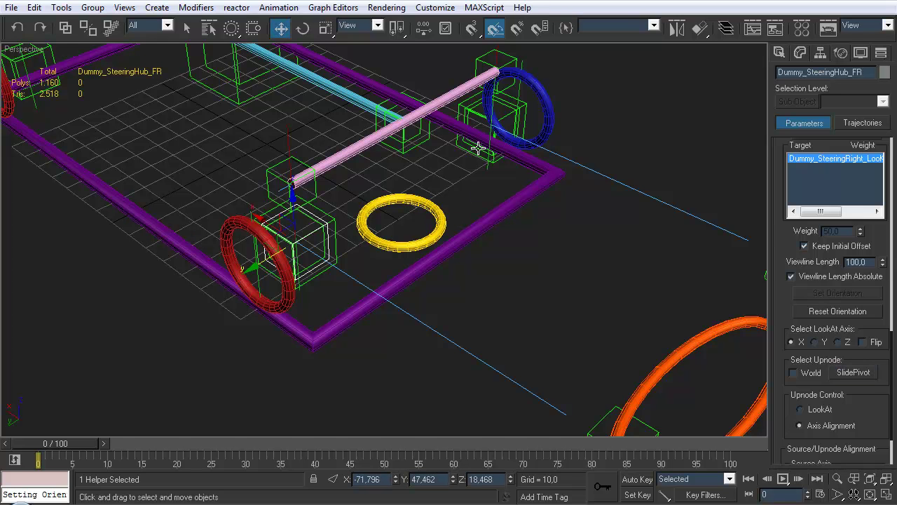
Set the upnode of Dummy_SteeringHub_FL's LookAt constraint to the SlidePivot circle.
click(482, 147)
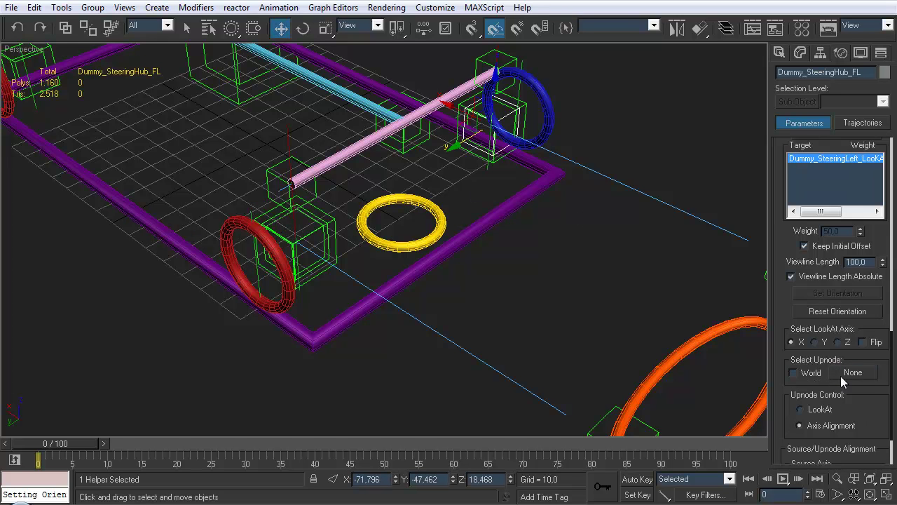
click(854, 373)
click(428, 207)
right_click(445, 220)
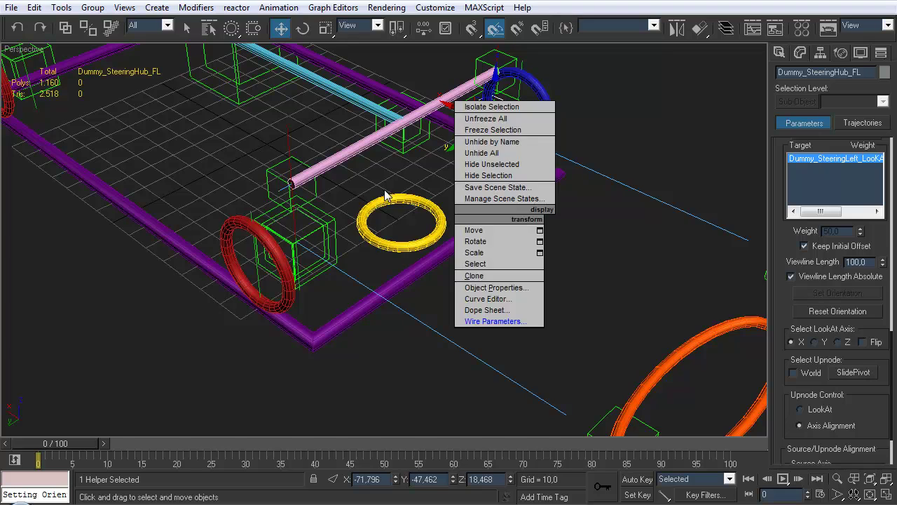
Test the new upnodes by rotating the ROOT rectangle, undo the rotation, and clear the selection.
middle_drag(408, 168, 445, 230)
scroll(446, 229, down, 5)
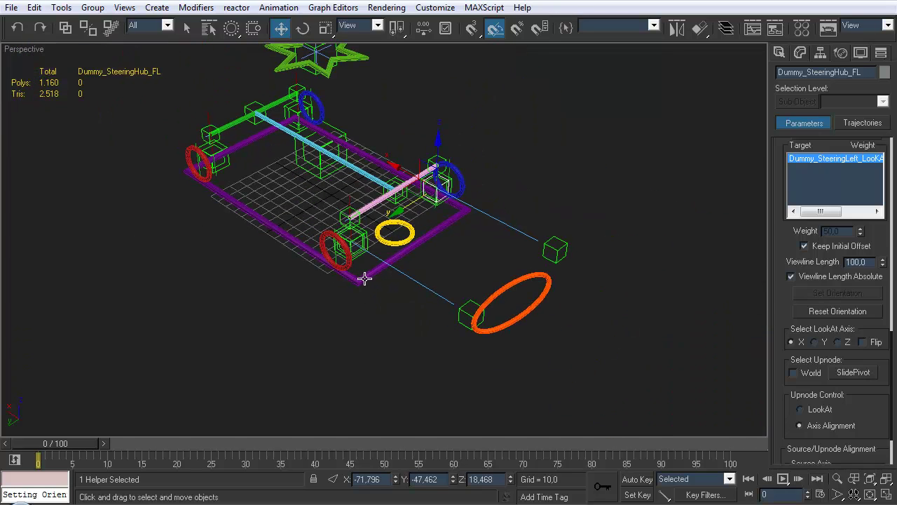
click(363, 279)
key(e)
mouse_move(354, 231)
mouse_down()
mouse_move(357, 150)
mouse_move(351, 241)
mouse_up()
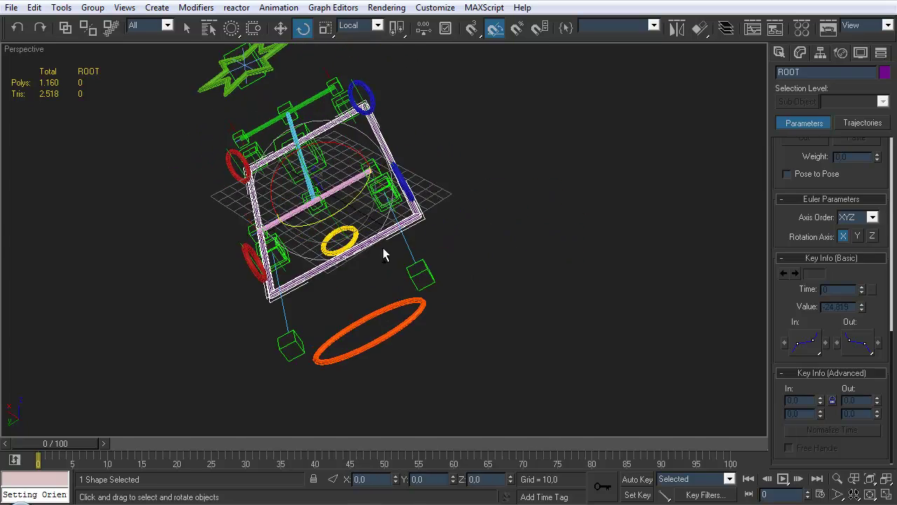
key(ctrl+z)
click(463, 258)
Apply an Orientation Constraint from the red Wheel_RL01 to Dummy_WheelHub_RR and enable Keep Initial Offset.
scroll(461, 249, up, 5)
alt+middle_drag(386, 263, 356, 265)
click(341, 290)
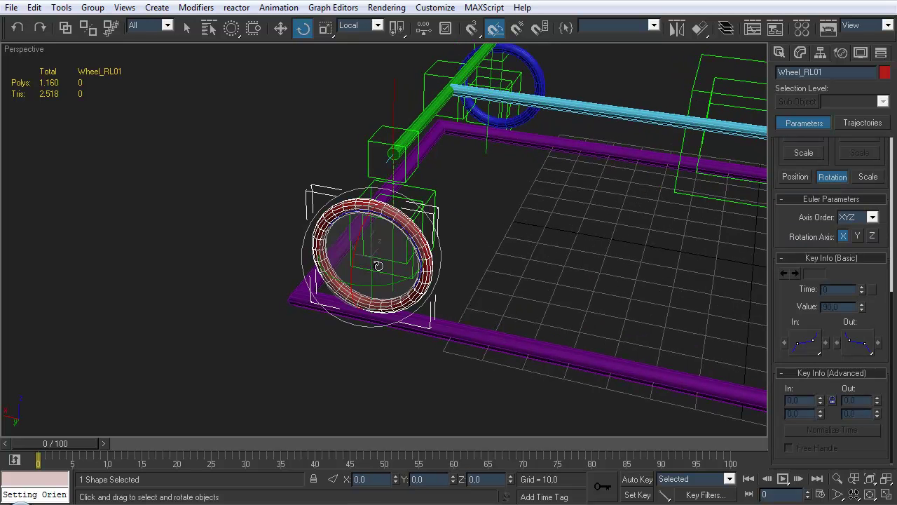
click(279, 7)
mouse_move(225, 45)
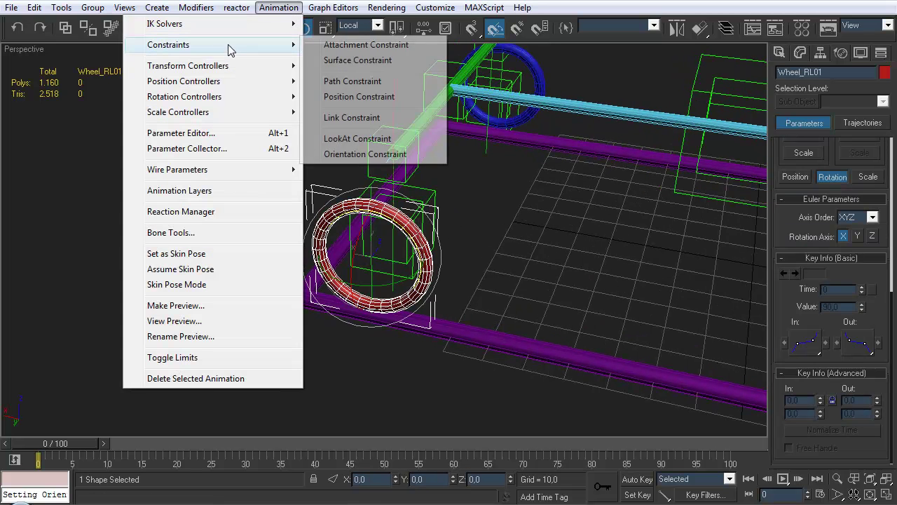
click(364, 139)
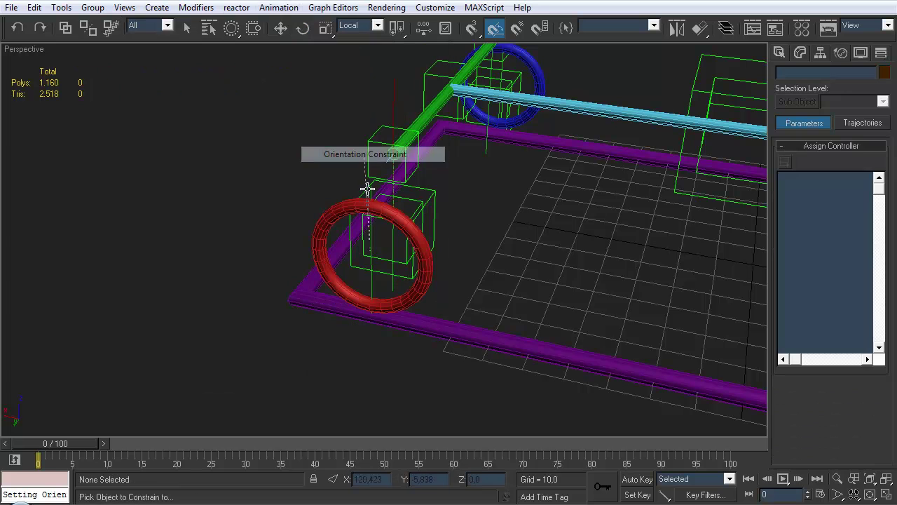
click(384, 259)
key(w)
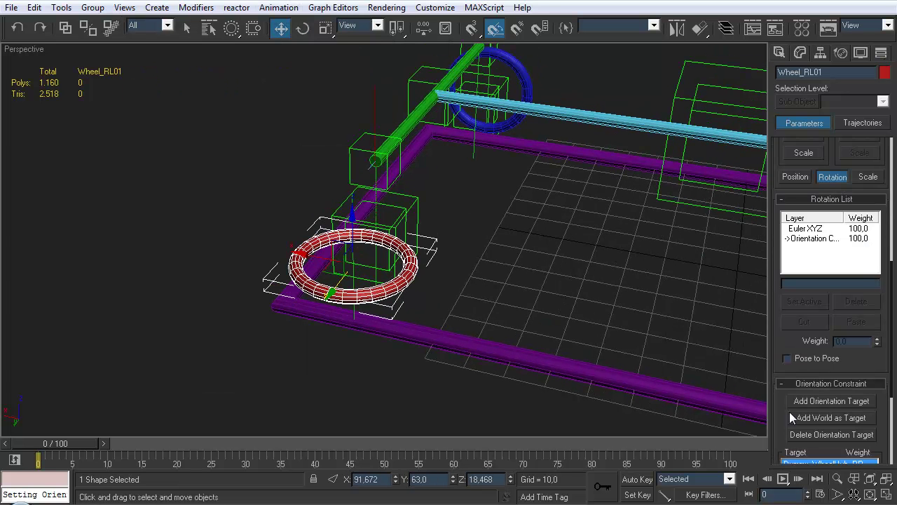
scroll(783, 372, down, 5)
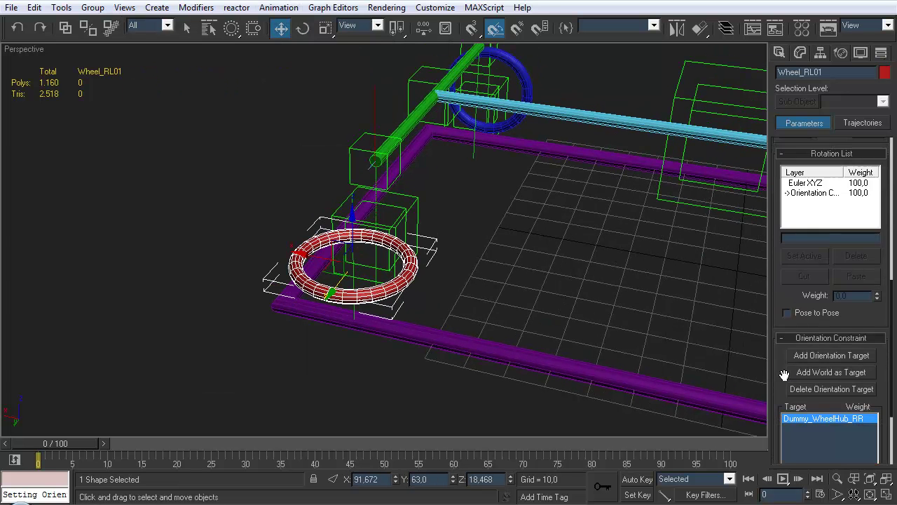
Apply an Orientation Constraint from the blue Wheel_RL to Dummy_WheelHub_RL with Keep Initial Offset enabled.
click(531, 93)
alt+middle_drag(582, 95, 412, 243)
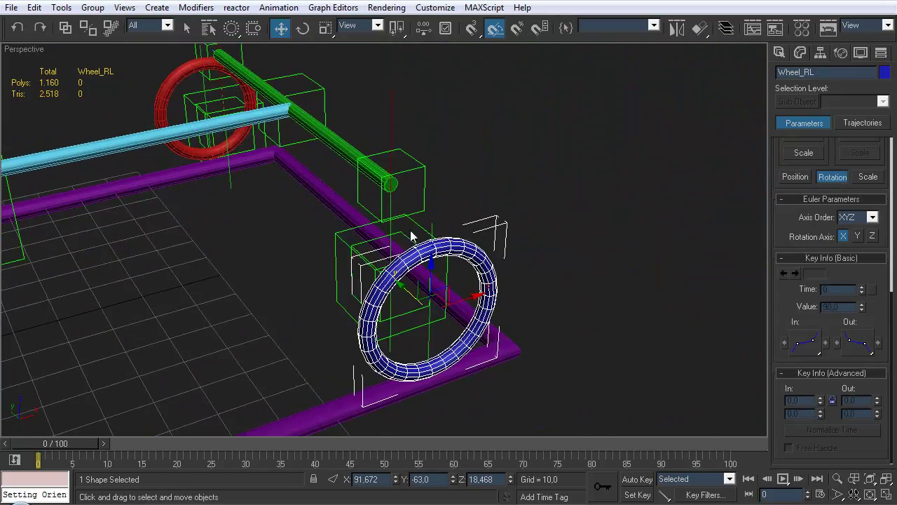
click(278, 7)
mouse_move(267, 44)
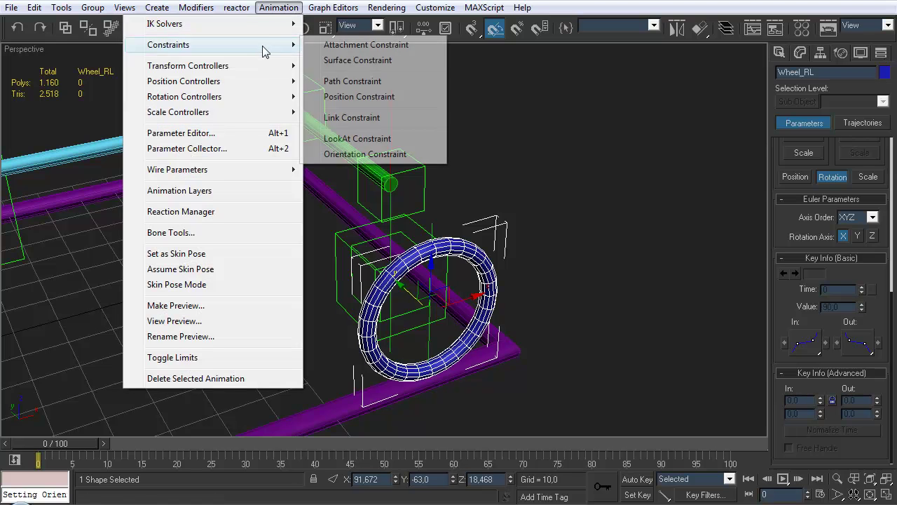
click(367, 154)
click(445, 315)
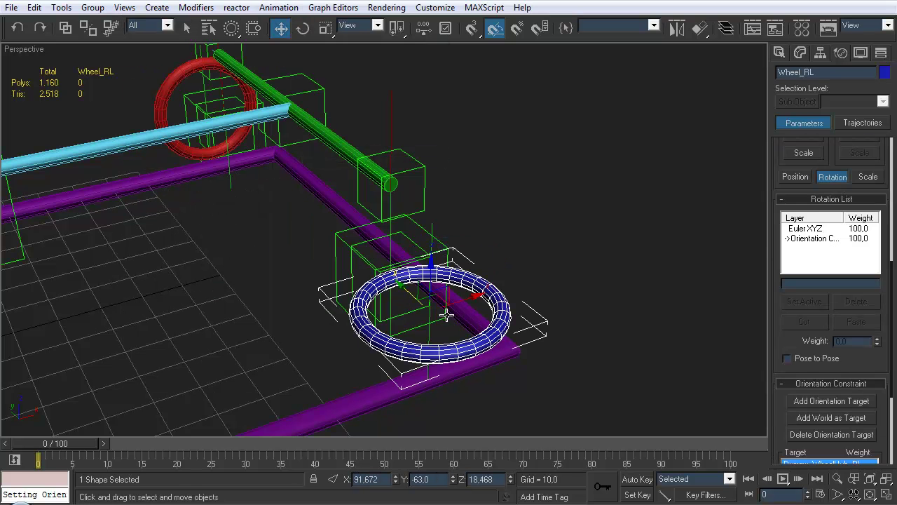
scroll(780, 430, down, 4)
click(809, 398)
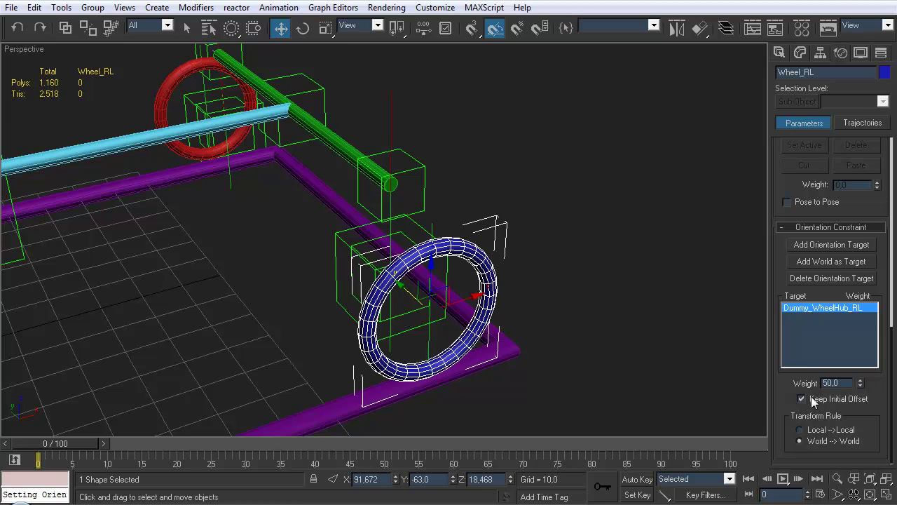
Test all four wheel controllers by rotating the ROOT rectangle, cancelling the rotation and clearing the selection.
click(779, 53)
alt+middle_drag(723, 82, 328, 242)
scroll(329, 242, down, 5)
click(341, 341)
click(267, 250)
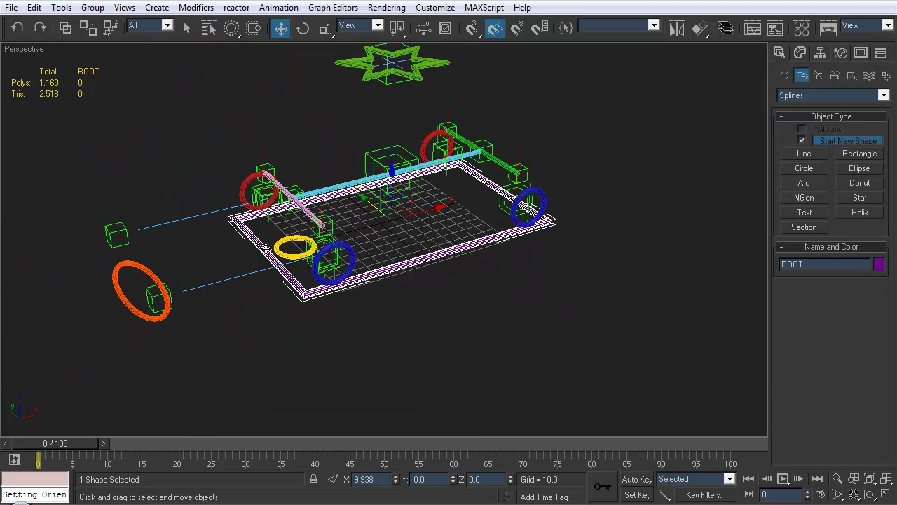
key(e)
drag(396, 210, 423, 220)
alt+middle_drag(424, 220, 525, 272)
click(525, 272)
scroll(568, 212, up, 3)
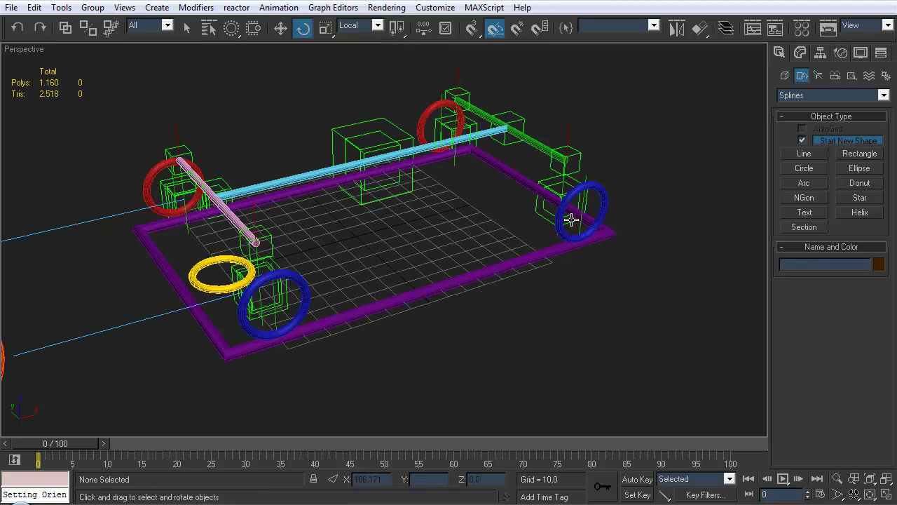
Test moving the two rear wheel controllers together, cancel the move and clear the selection.
click(568, 213)
ctrl+click(427, 132)
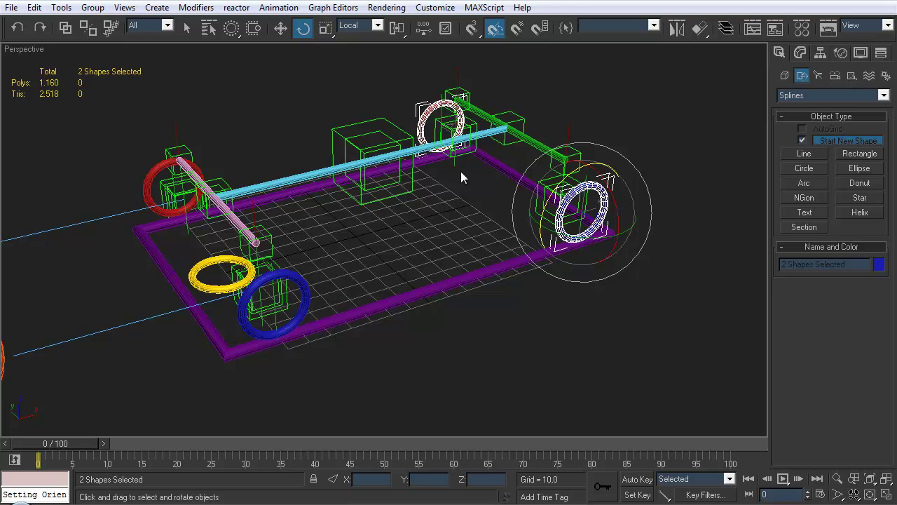
key(w)
middle_drag(523, 156, 493, 148)
drag(481, 125, 472, 159)
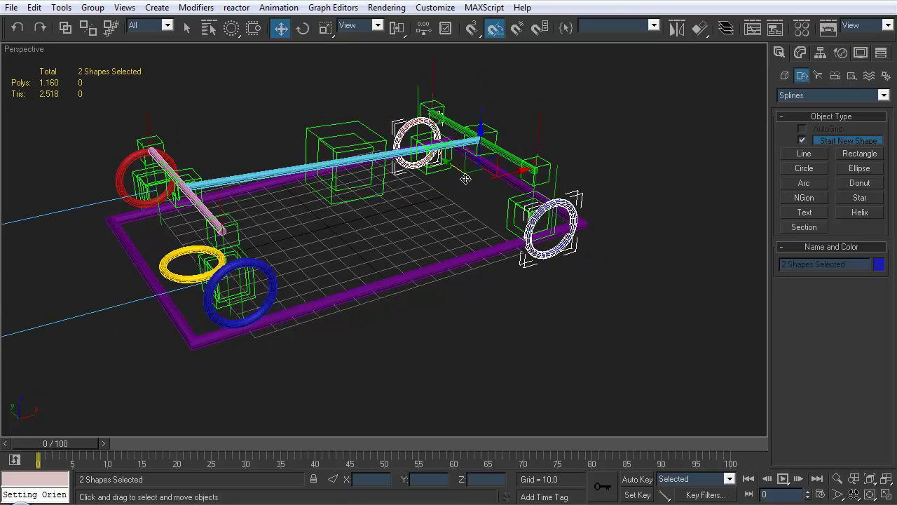
right_click(473, 159)
click(450, 337)
Test moving the two blue wheel controllers together, cancel the move and clear the selection.
click(269, 300)
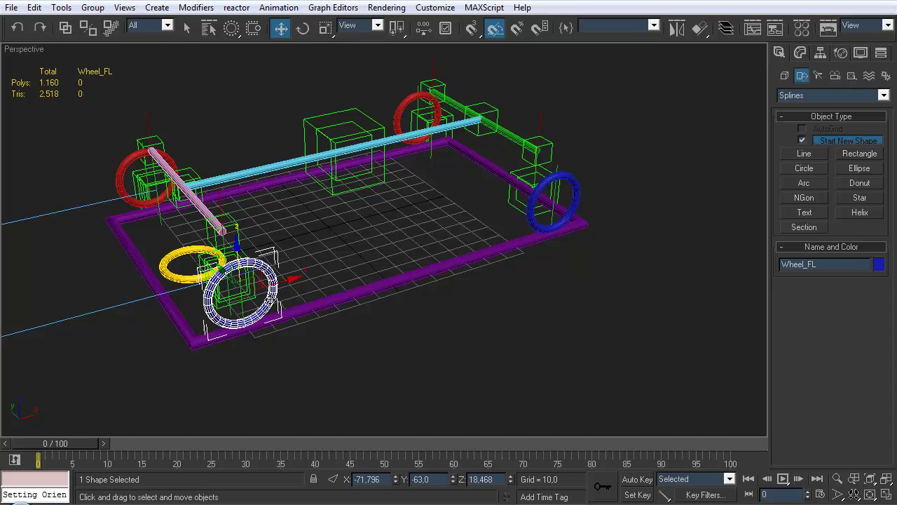
ctrl+click(532, 223)
drag(407, 211, 414, 198)
right_click(413, 198)
click(471, 334)
Unhide the Mesh layer and hide the Rig layer to show the car with only its controllers.
scroll(518, 225, down, 4)
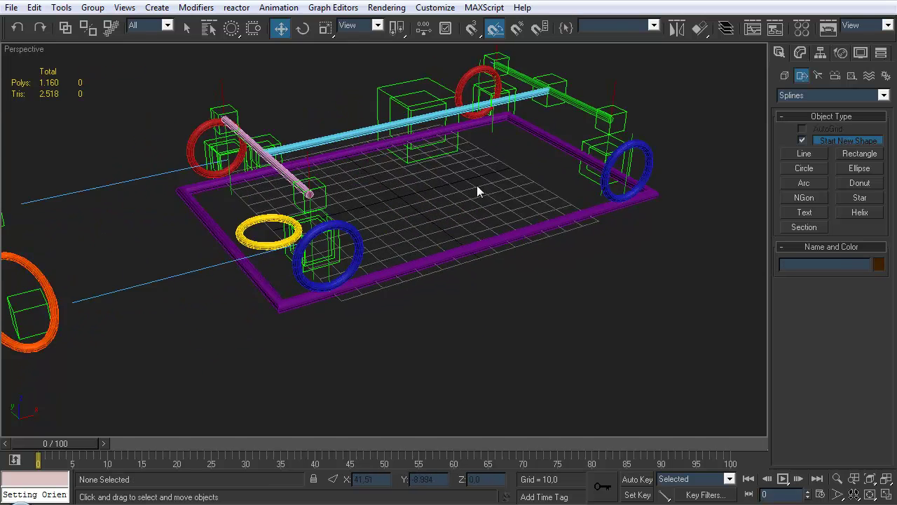
click(726, 28)
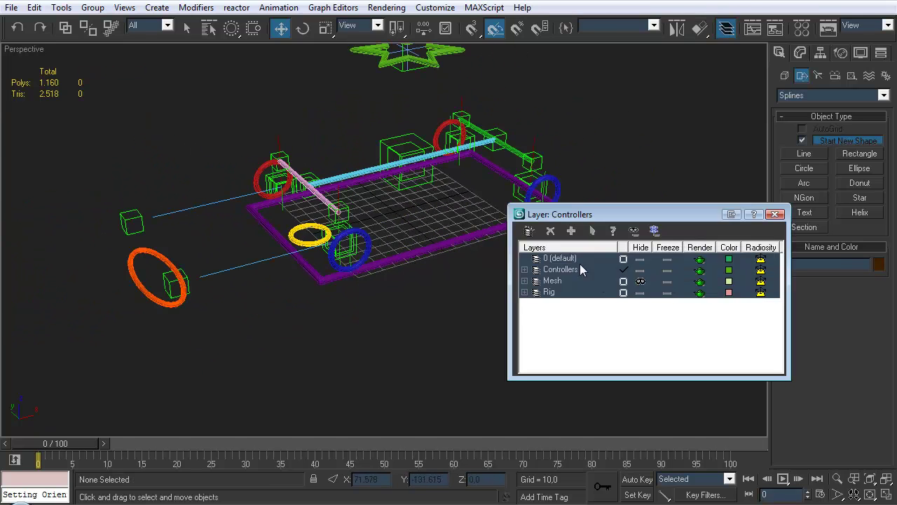
click(640, 281)
scroll(614, 191, up, 5)
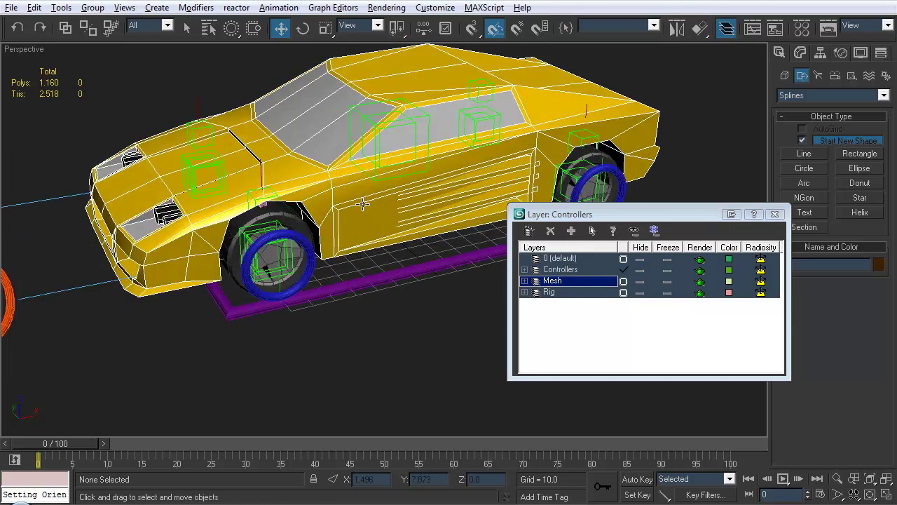
click(775, 214)
alt+middle_drag(434, 231, 392, 251)
scroll(368, 246, up, 2)
click(726, 28)
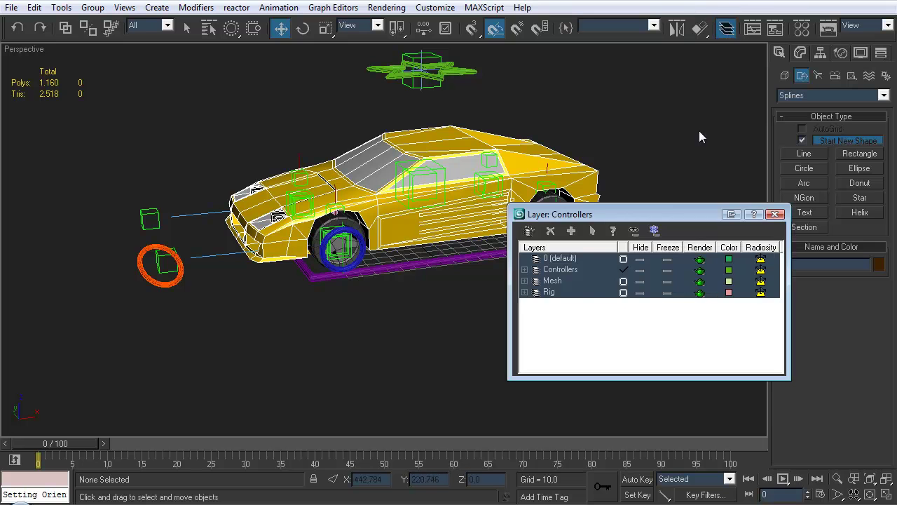
click(639, 292)
click(775, 213)
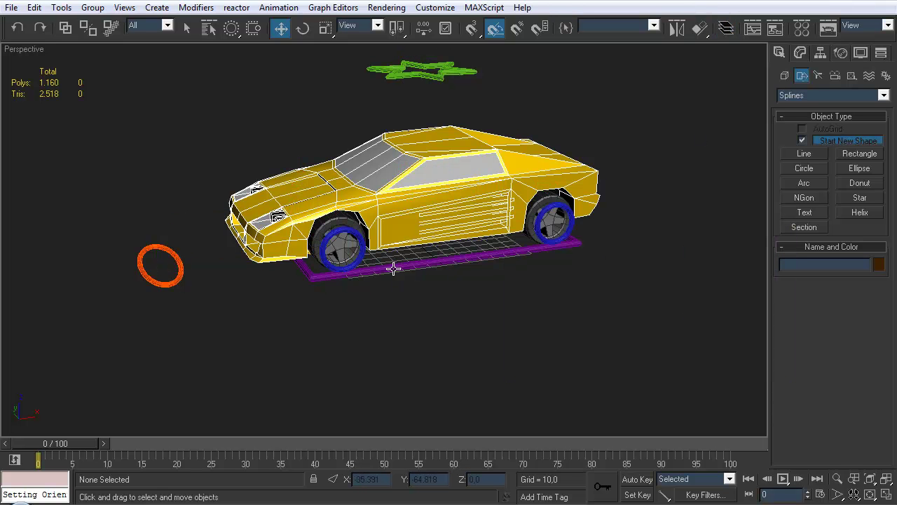
Test the car by rotating the ROOT rectangle, cancel the rotation and clear the selection.
alt+middle_drag(395, 276, 417, 284)
click(421, 273)
key(e)
drag(421, 288, 390, 233)
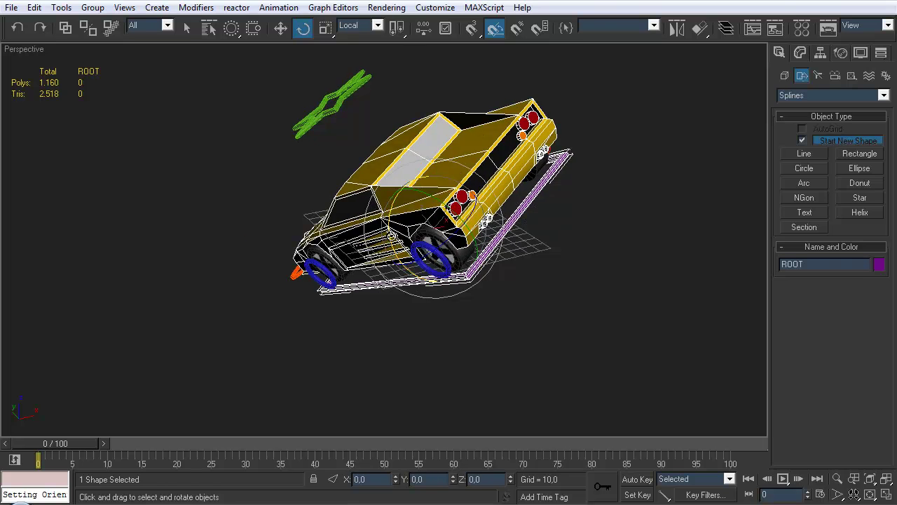
right_click(441, 352)
click(464, 276)
Test the steering by moving the orange circle in front of the car, leaving it at its original position and deselected.
scroll(370, 289, up, 5)
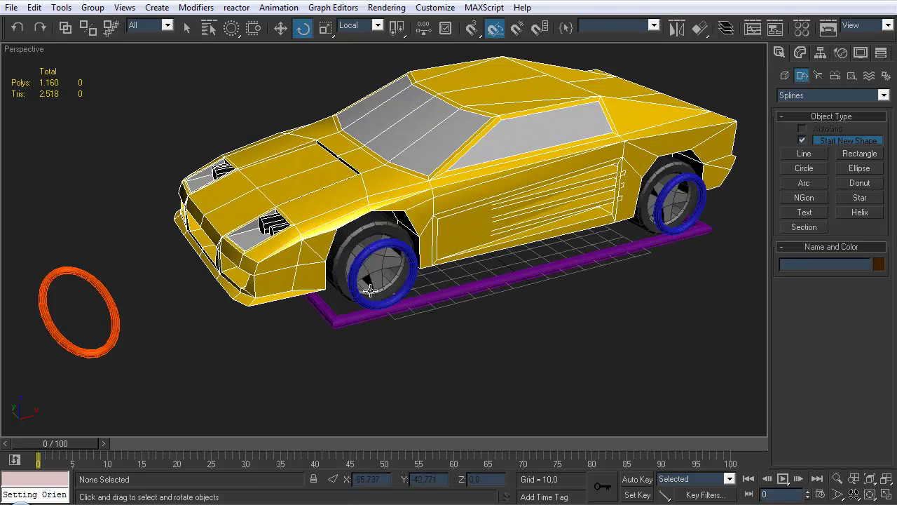
click(113, 323)
scroll(119, 295, up, 3)
key(w)
mouse_move(133, 254)
mouse_down()
mouse_move(123, 242)
mouse_move(147, 270)
mouse_move(98, 200)
mouse_move(182, 301)
mouse_move(130, 250)
mouse_up()
click(381, 351)
Test the suspension by raising the Wheel_FL controller, and undo the move.
alt+middle_drag(382, 351, 426, 214)
click(419, 266)
alt+middle_drag(419, 267, 392, 199)
mouse_move(391, 199)
mouse_down()
mouse_move(383, 294)
mouse_move(373, 256)
mouse_move(396, 197)
mouse_up()
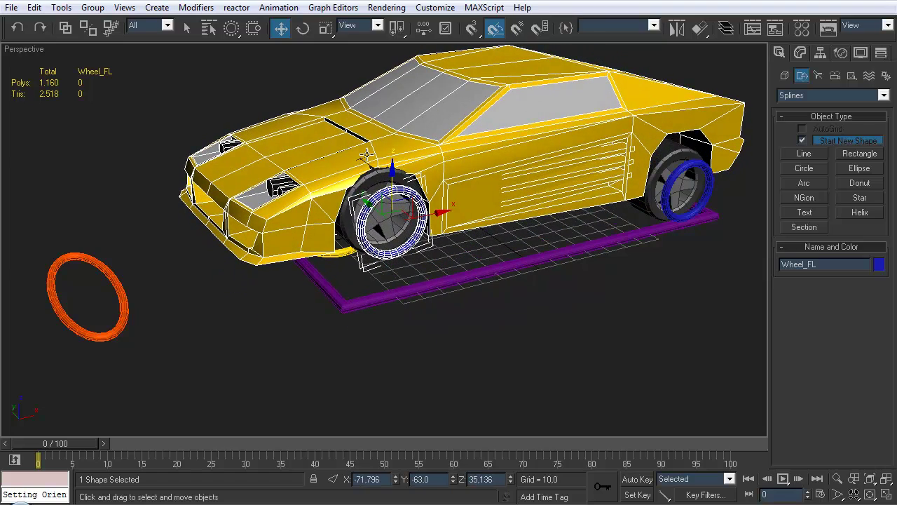
middle_drag(363, 161, 352, 152)
key(ctrl+z)
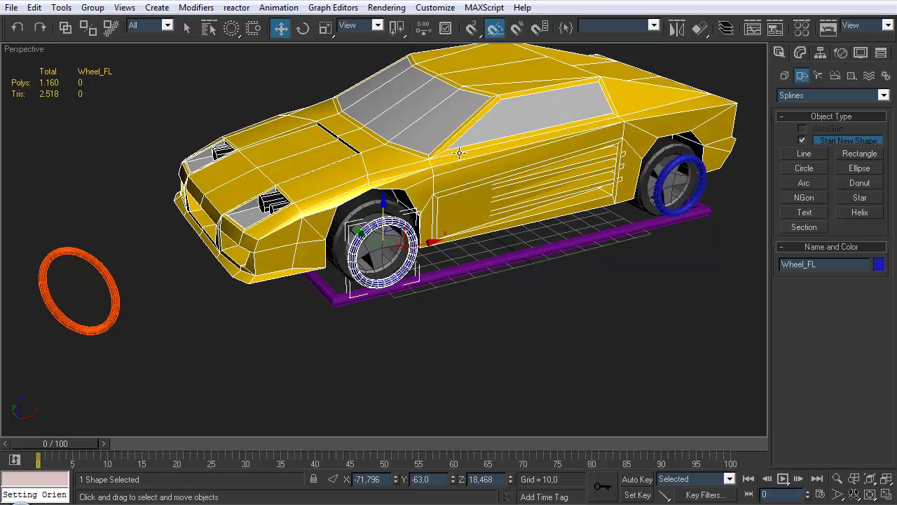
Clear the wheel controller selection and examine the car mesh with its controllers from several angles.
middle_drag(494, 157, 361, 226)
alt+middle_drag(390, 216, 374, 186)
alt+middle_drag(456, 174, 335, 190)
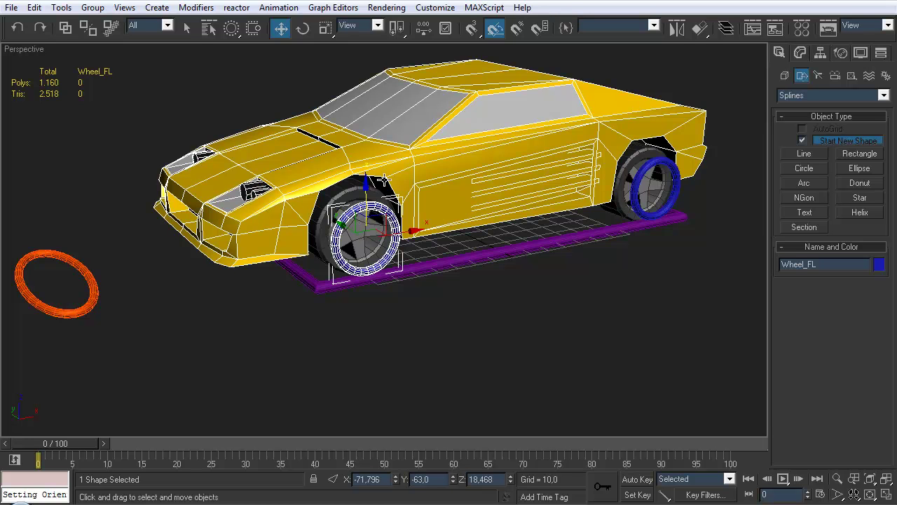
click(437, 244)
alt+middle_drag(437, 244, 391, 198)
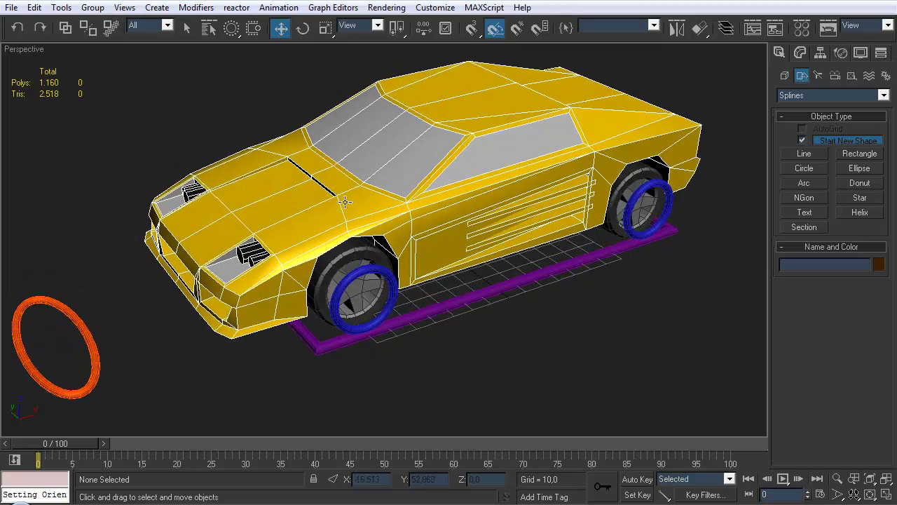
mouse_move(353, 223)
alt+middle_down()
mouse_move(324, 222)
mouse_move(358, 227)
alt+middle_up()
alt+middle_drag(404, 199, 456, 191)
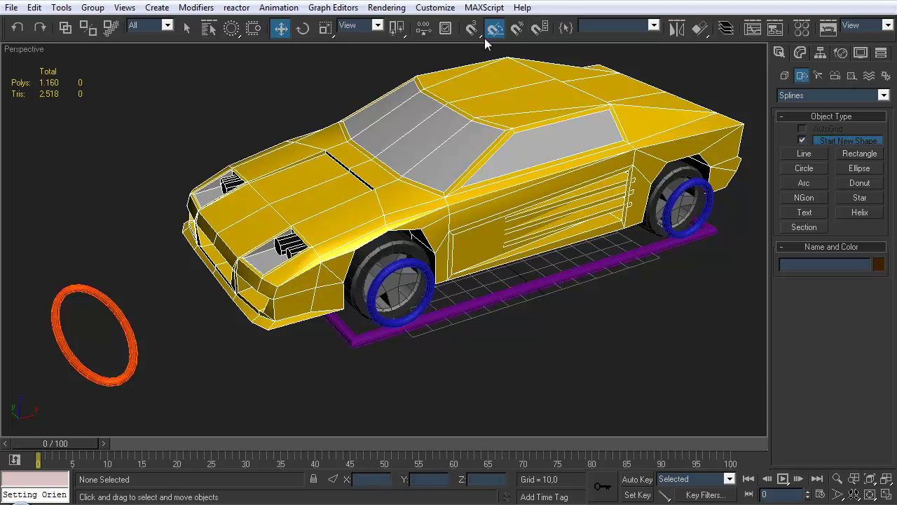
Unhide the Rig layer and hide the Mesh layer.
click(722, 32)
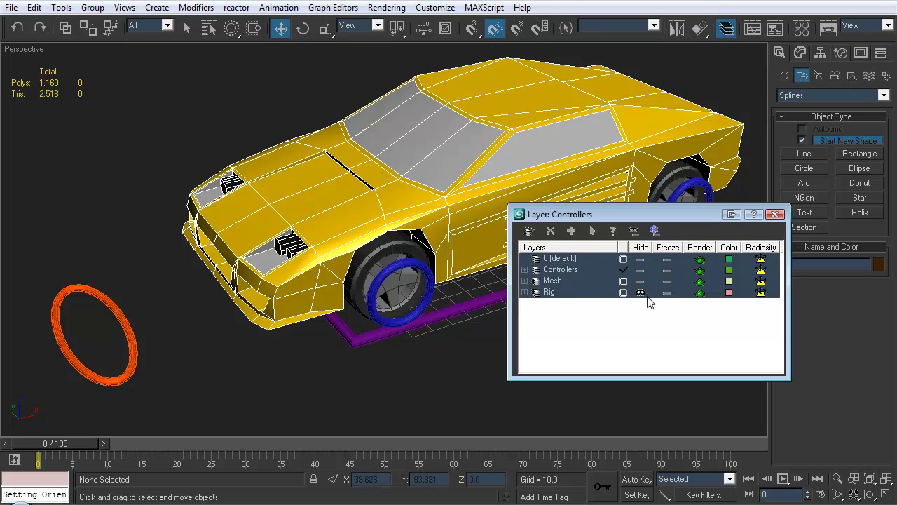
click(640, 292)
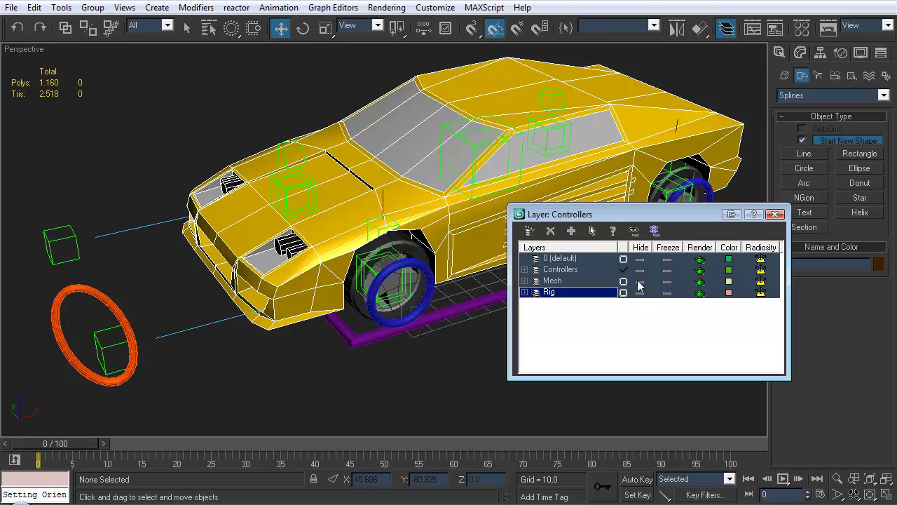
click(640, 280)
click(775, 214)
alt+middle_drag(421, 176, 395, 236)
scroll(383, 189, down, 3)
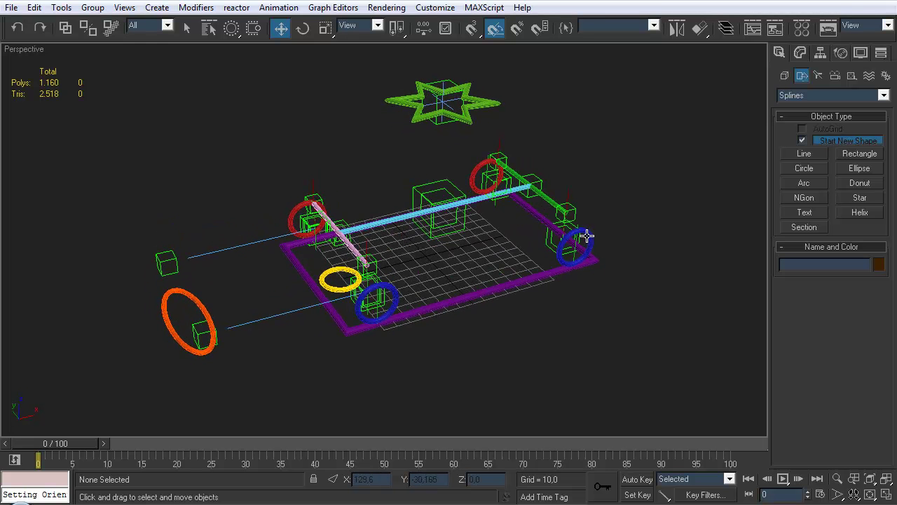
Switch to the plain selection tool and select the purple ROOT rectangle.
middle_drag(579, 242, 580, 242)
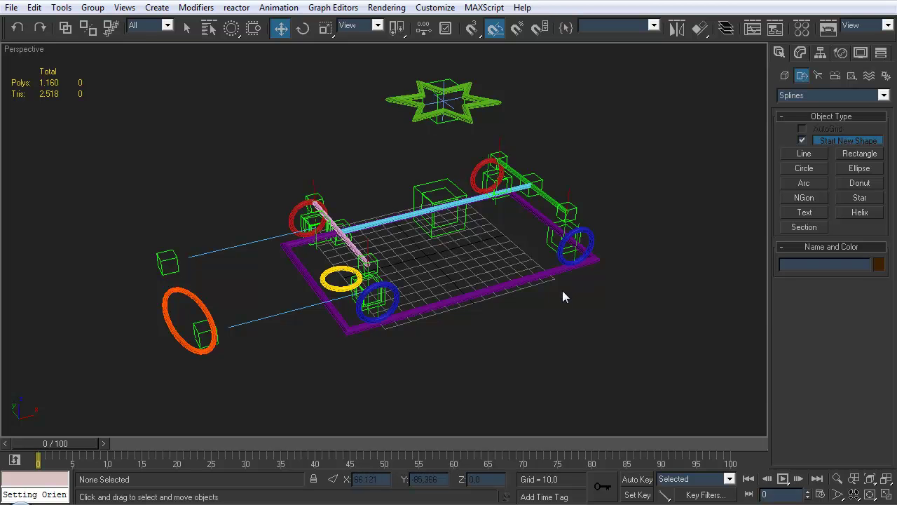
key(q)
click(453, 300)
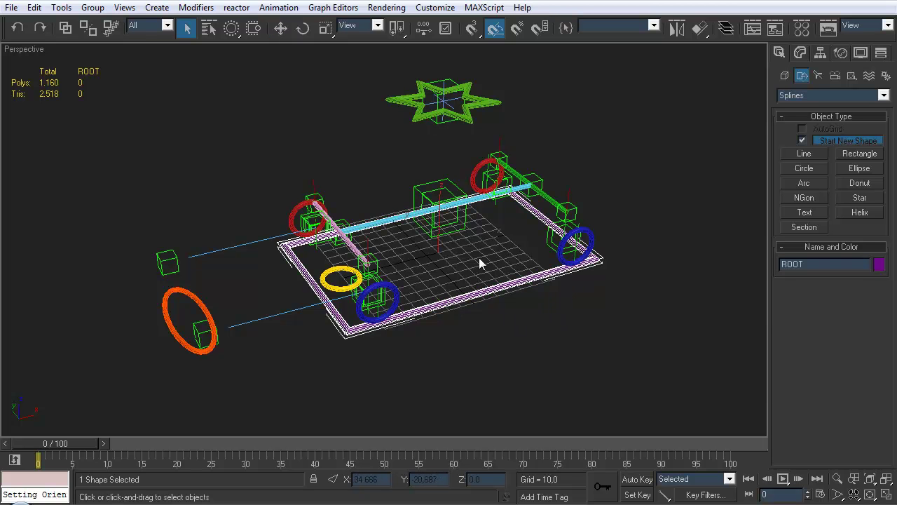
middle_drag(485, 292, 497, 229)
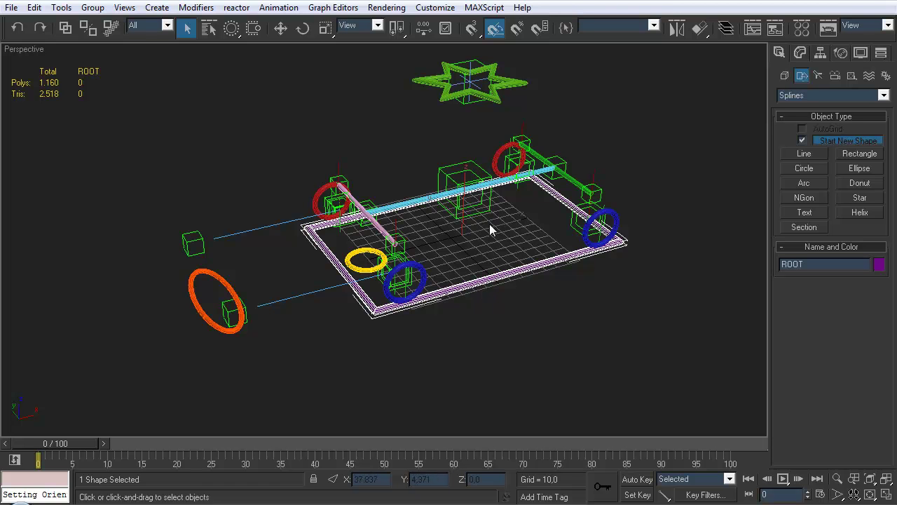
middle_drag(493, 199, 479, 239)
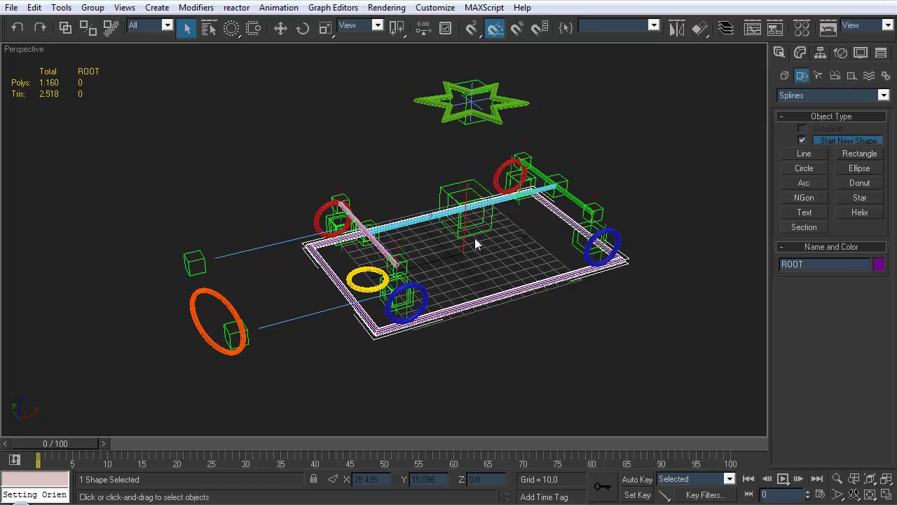
middle_drag(459, 260, 461, 263)
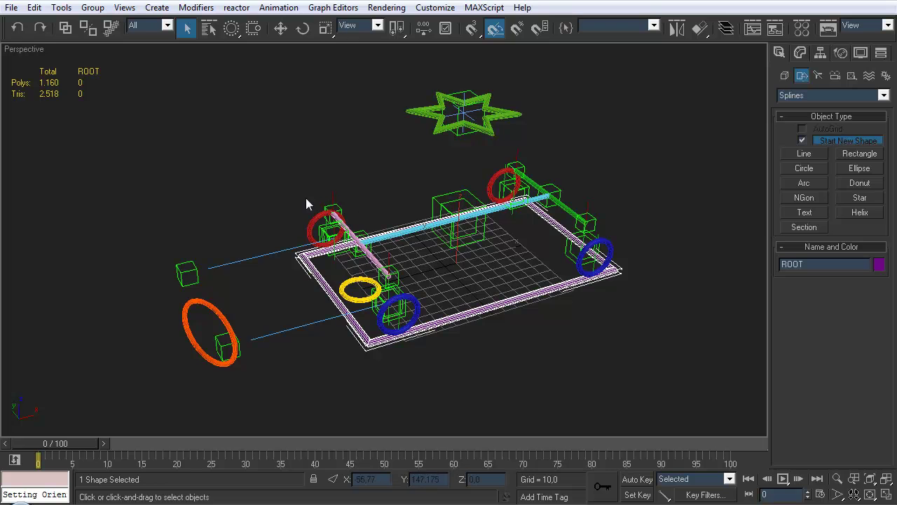
middle_drag(314, 196, 289, 195)
middle_drag(312, 249, 301, 270)
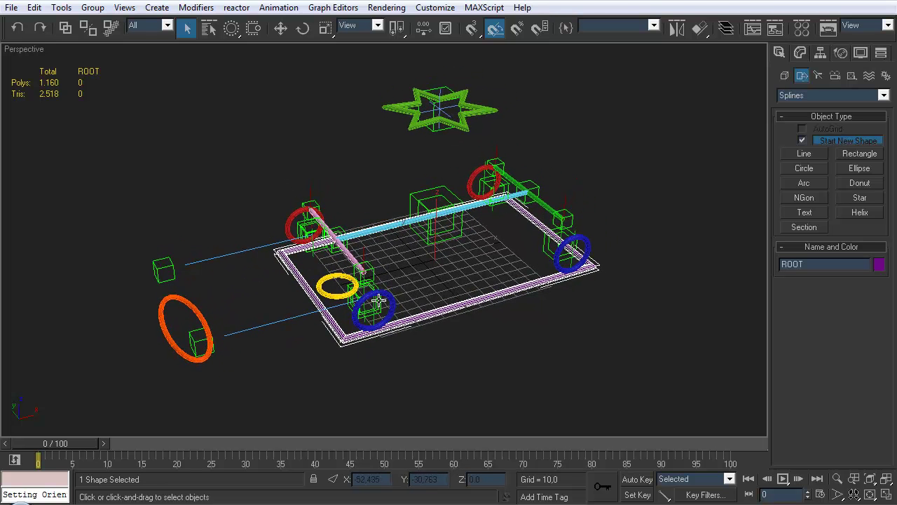
middle_drag(372, 287, 367, 287)
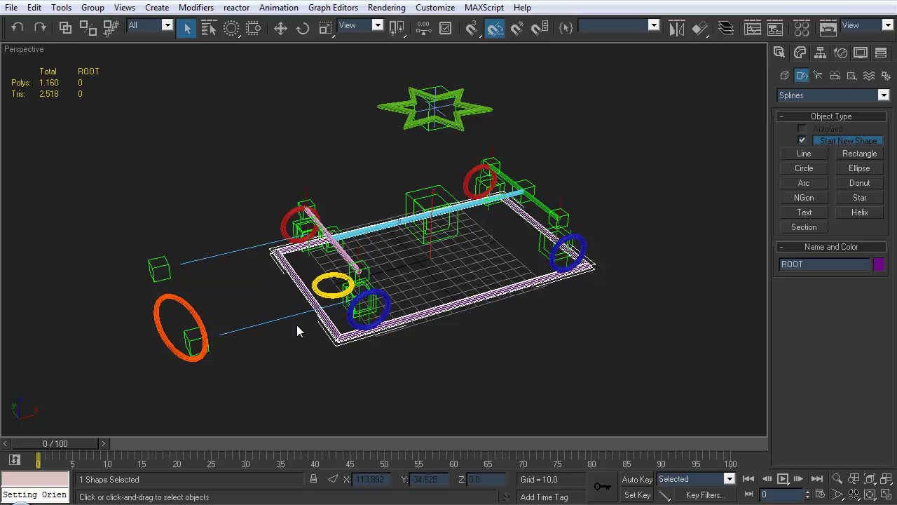
middle_drag(407, 264, 426, 252)
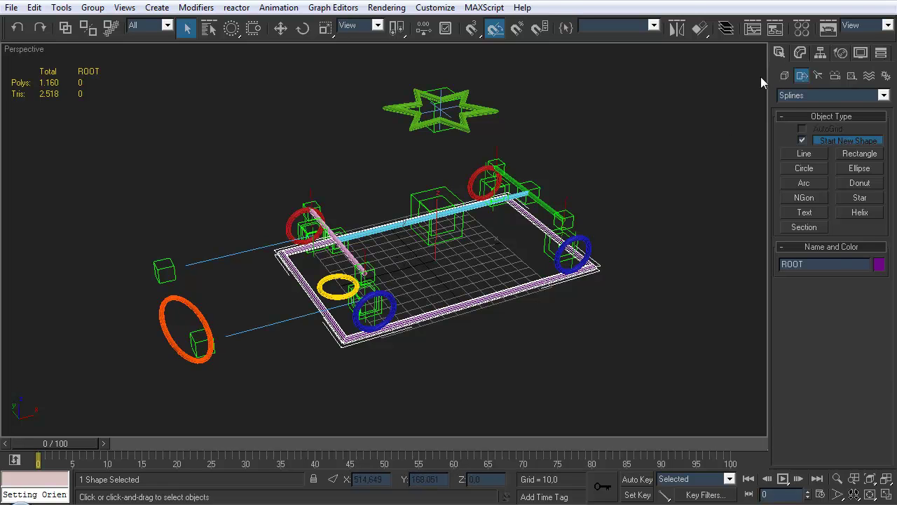
Add an Attribute Holder modifier to the ROOT rectangle.
click(799, 52)
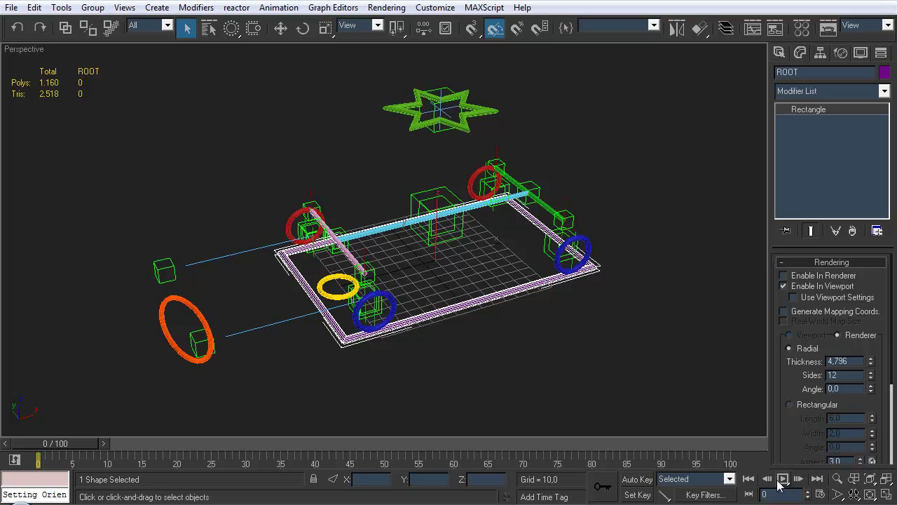
middle_drag(331, 296, 327, 293)
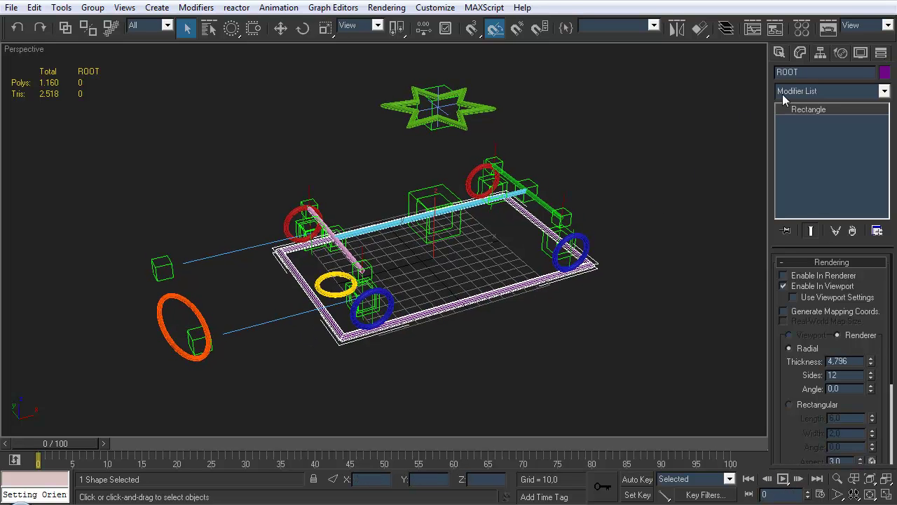
click(830, 96)
key(a)
scroll(866, 42, up, 1)
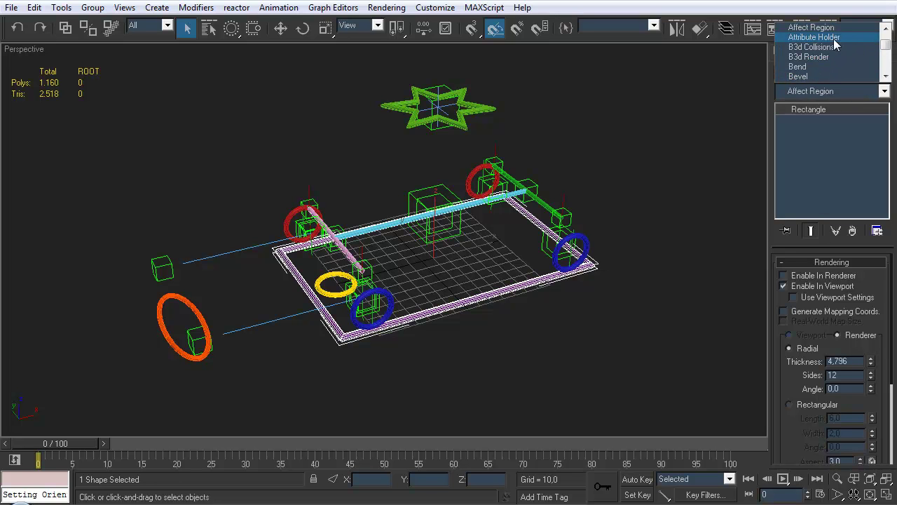
click(821, 40)
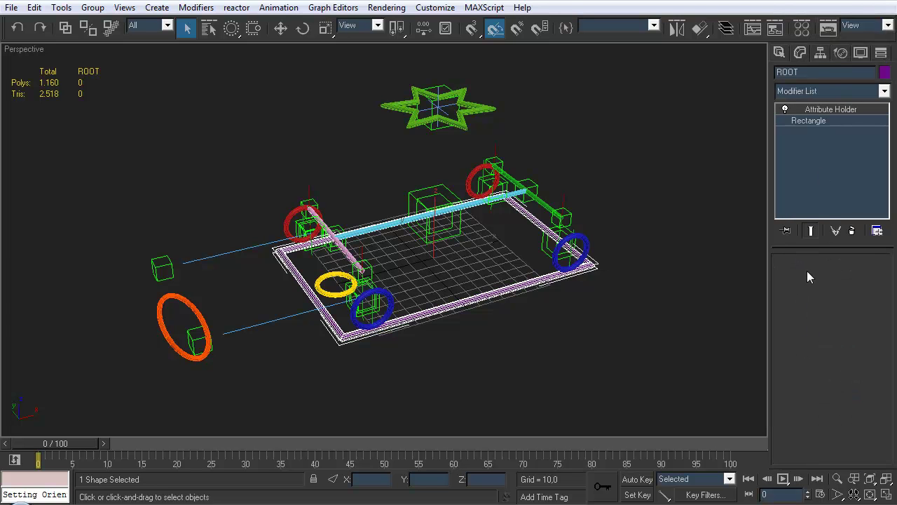
Open the Parameter Editor for ROOT's Attribute Holder and name the new float spinner attribute DriveSpeed.
middle_drag(279, 229, 266, 240)
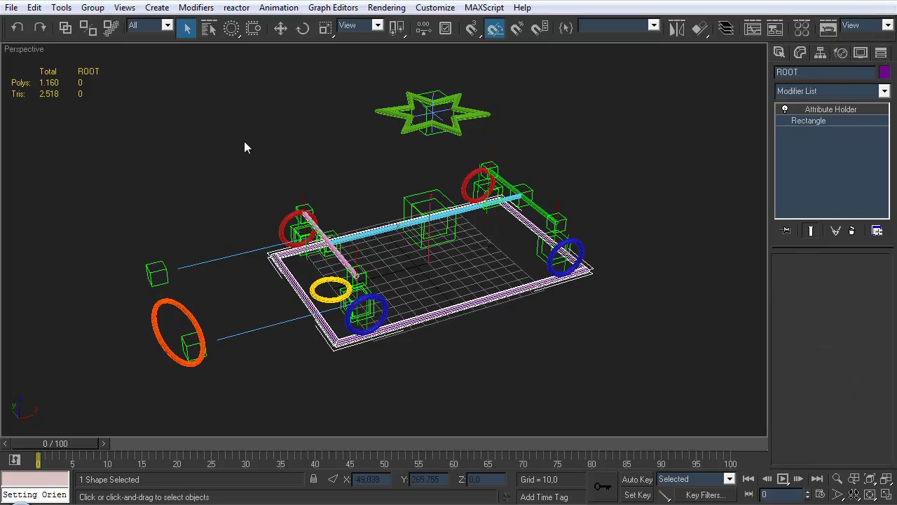
click(273, 11)
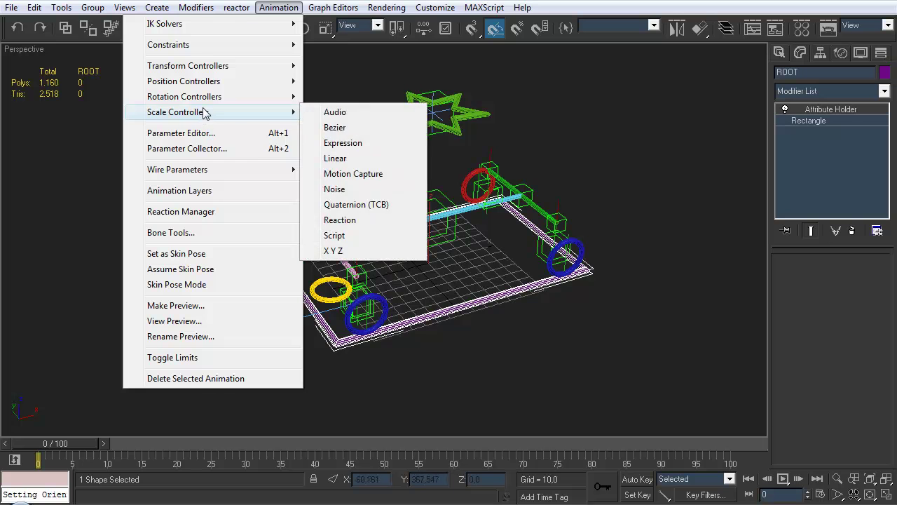
click(195, 135)
drag(354, 175, 235, 15)
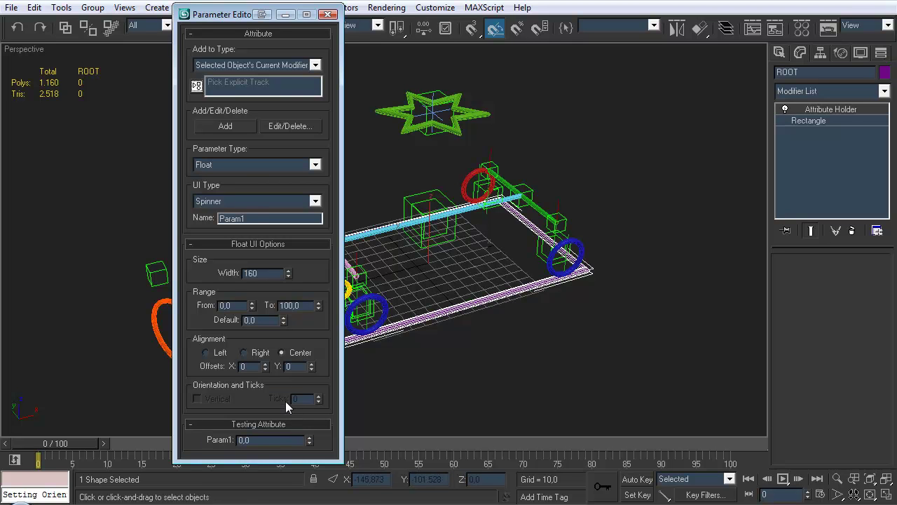
drag(254, 219, 178, 225)
text(DriveSpeed)
key(Return)
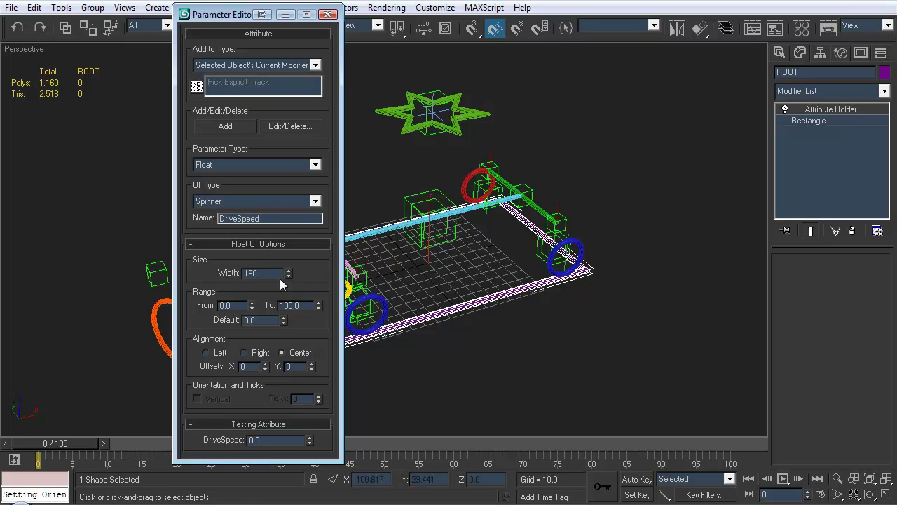
Set the DriveSpeed range to start from -100 and add the attribute to ROOT's Attribute Holder.
click(236, 306)
text(-100)
key(Return)
click(306, 321)
click(225, 126)
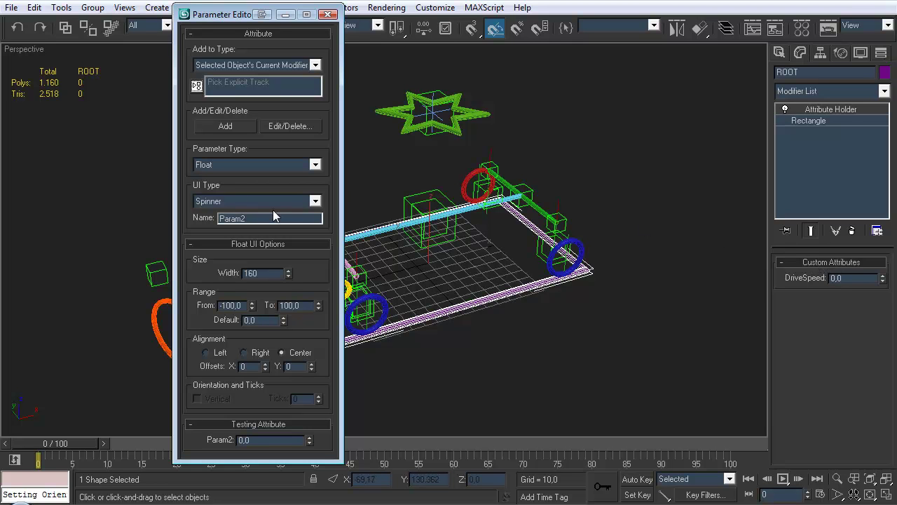
Add a float spinner attribute named RearSpin with a range from -50 to 50 to ROOT's Attribute Holder, and close the Parameter Editor.
double_click(251, 219)
text(RearSpin)
key(Return)
double_click(228, 305)
text(-50)
key(Tab)
text(50)
click(225, 126)
click(327, 14)
Try rotating the yellow SlidePivot circle to preview the car's slide, and clear the selection.
middle_drag(331, 194, 313, 302)
click(325, 197)
click(314, 302)
key(e)
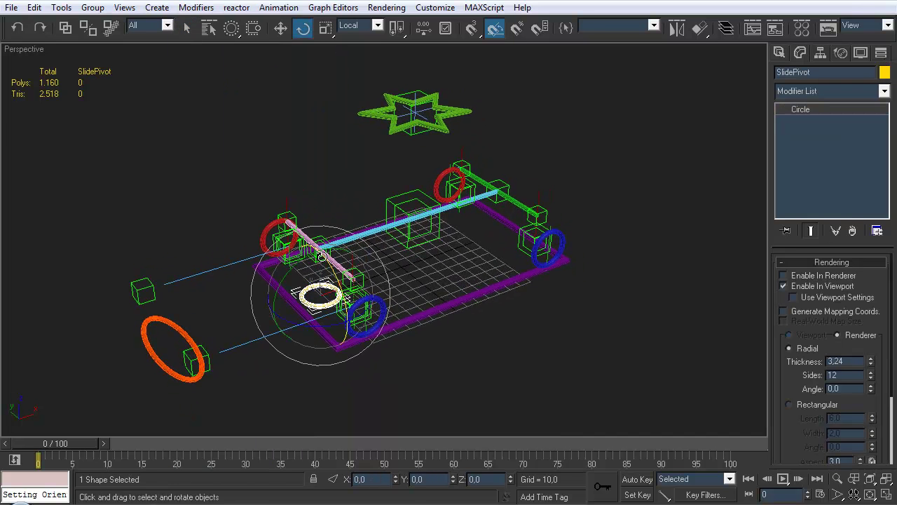
drag(305, 328, 331, 330)
alt+middle_drag(331, 330, 302, 184)
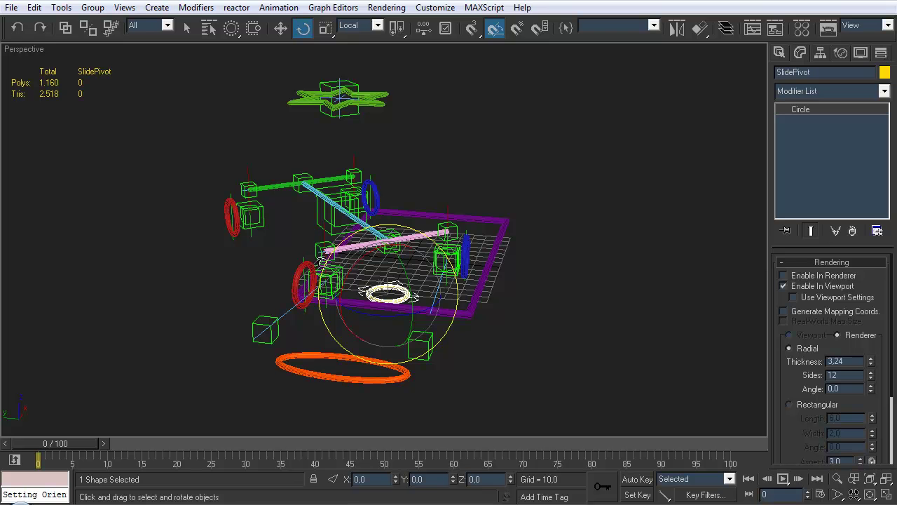
alt+middle_drag(301, 347, 429, 273)
click(446, 326)
Select the purple ROOT rectangle and review its DriveSpeed and RearSpin custom attributes against the rig.
mouse_move(446, 325)
alt+middle_down()
mouse_move(450, 307)
mouse_move(450, 314)
alt+middle_up()
scroll(450, 314, up, 3)
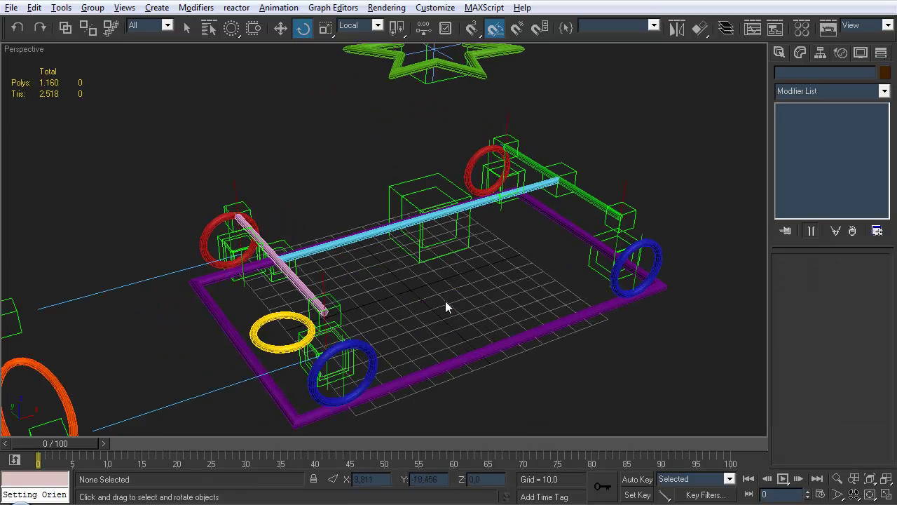
click(429, 365)
alt+middle_drag(430, 365, 425, 268)
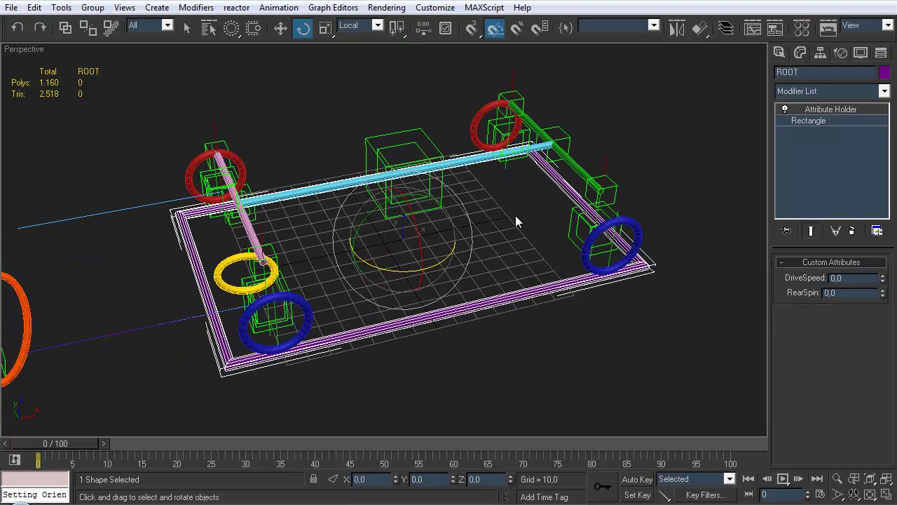
middle_drag(508, 230, 526, 208)
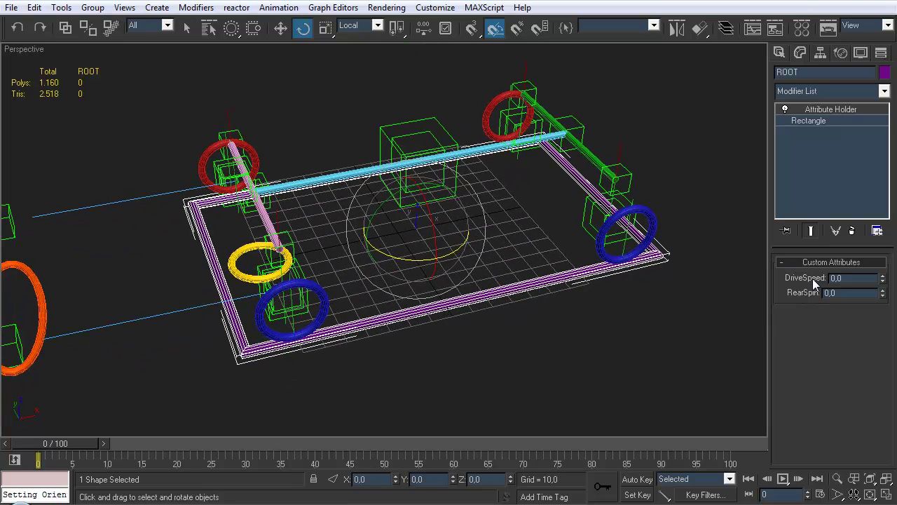
alt+middle_drag(579, 212, 486, 242)
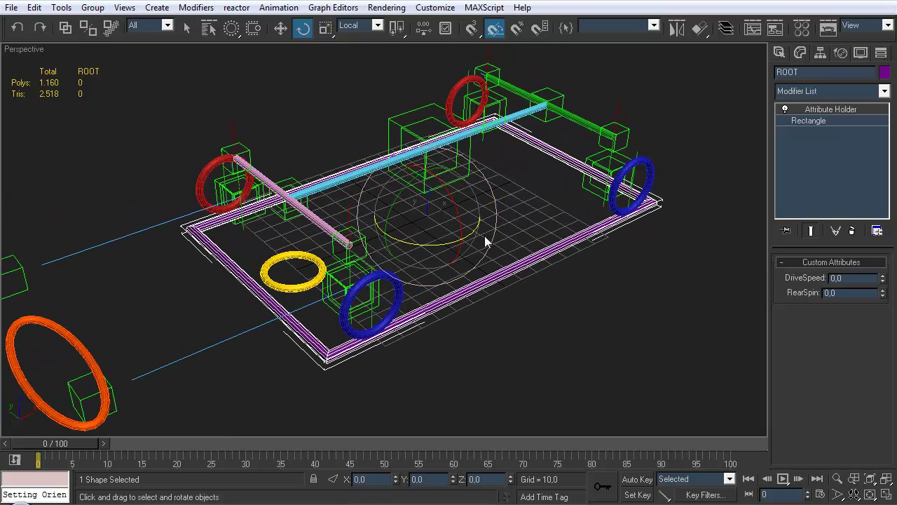
Try rotating the front-left wheel dummy, Dummy_Wheel_FL, to -40 degrees about its local Y axis.
click(328, 305)
drag(342, 267, 309, 274)
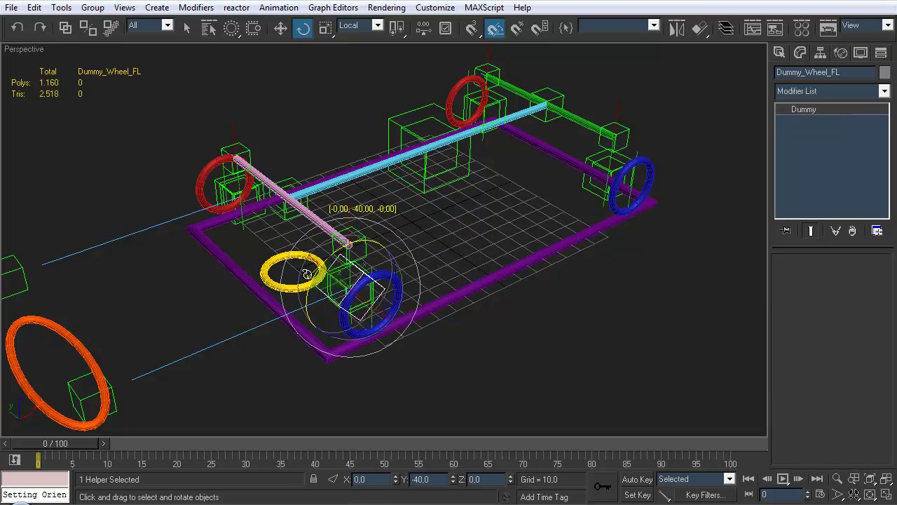
click(468, 260)
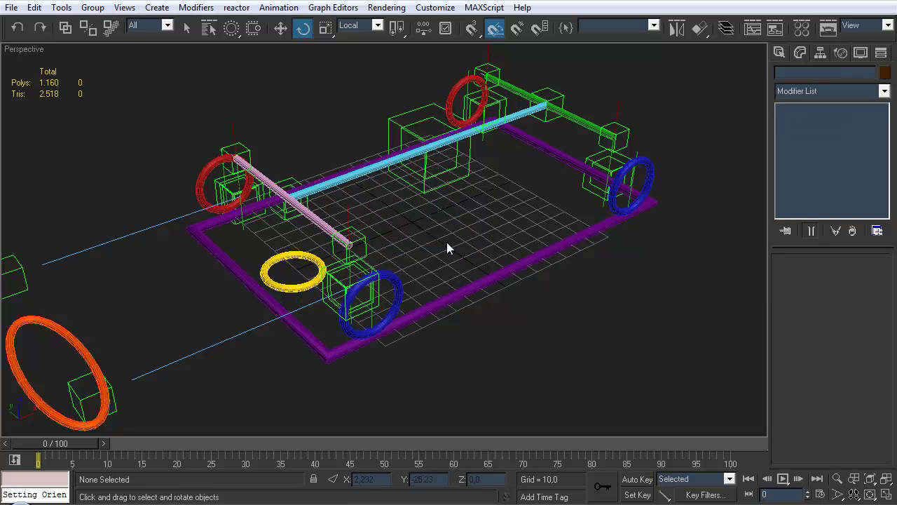
alt+middle_drag(468, 259, 434, 226)
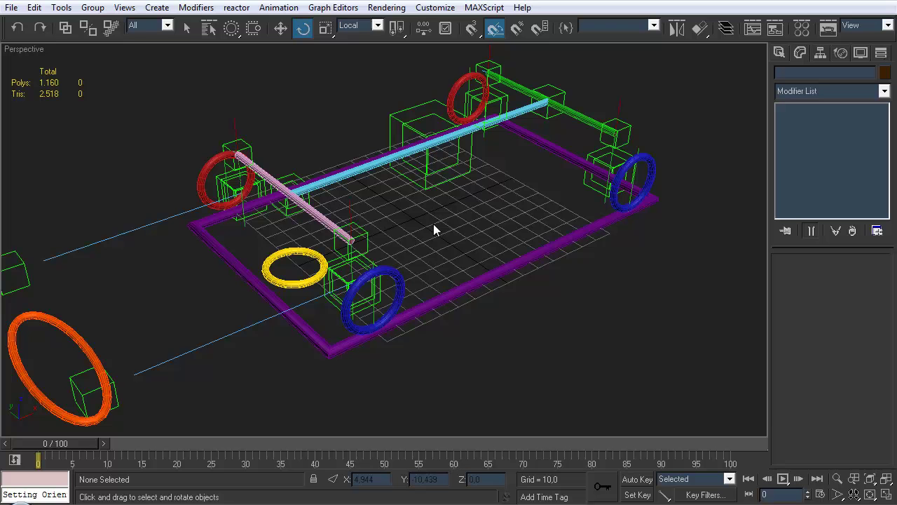
Select Dummy_Wheel_FL beside the blue front wheel circle and check its axes with the Move tool active.
key(q)
click(331, 304)
alt+middle_drag(474, 224, 421, 250)
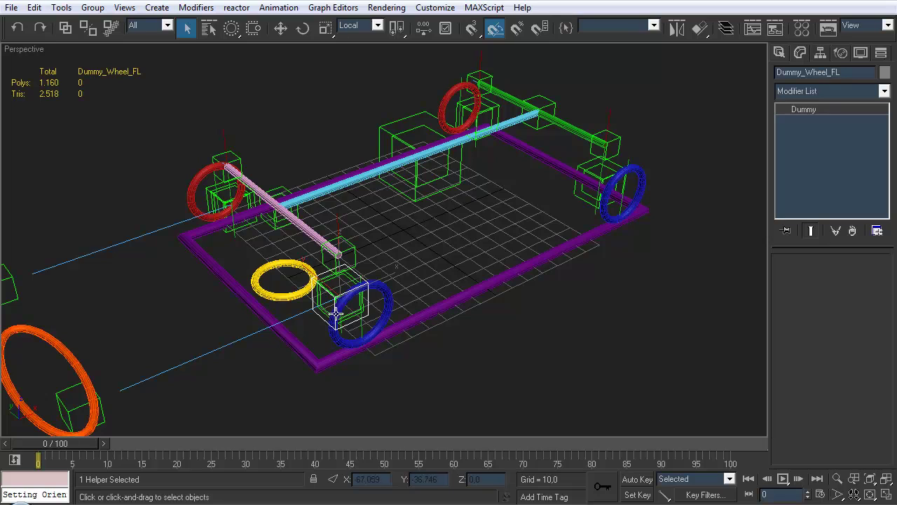
scroll(335, 272, up, 5)
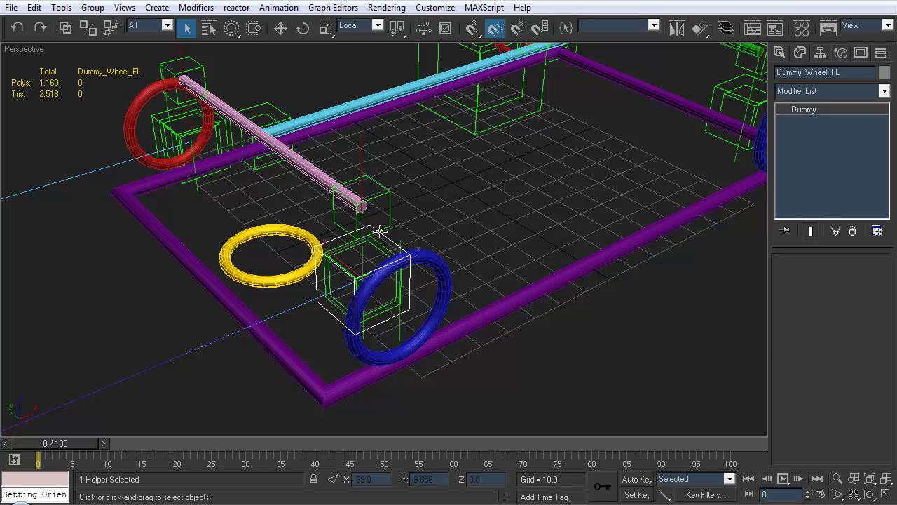
middle_drag(365, 282, 351, 267)
key(w)
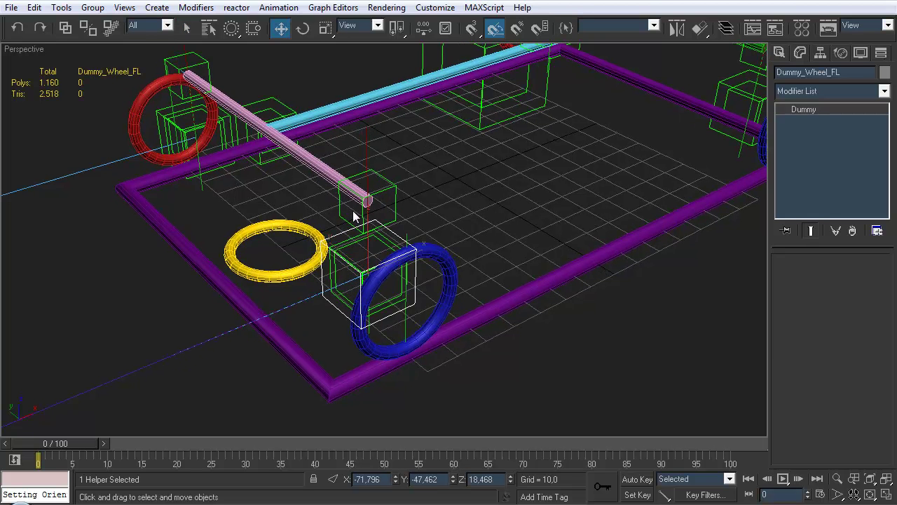
middle_drag(353, 207, 347, 143)
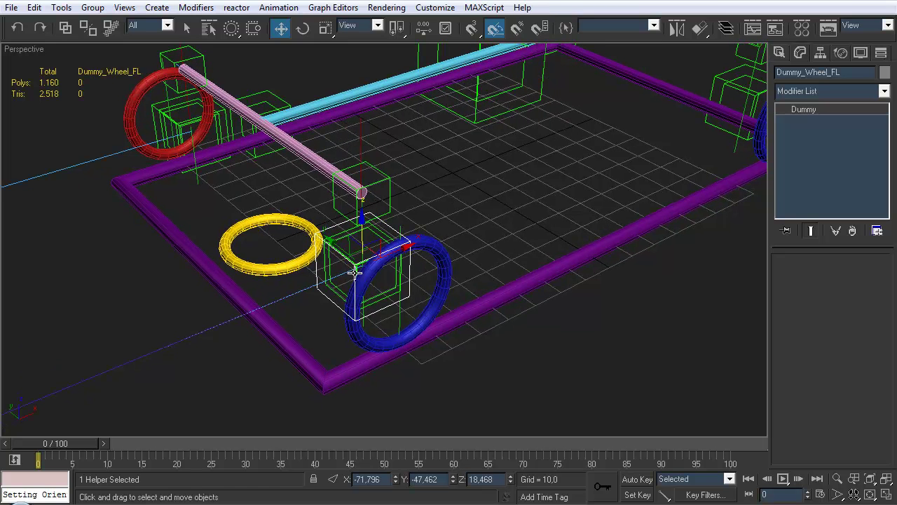
middle_drag(325, 286, 309, 290)
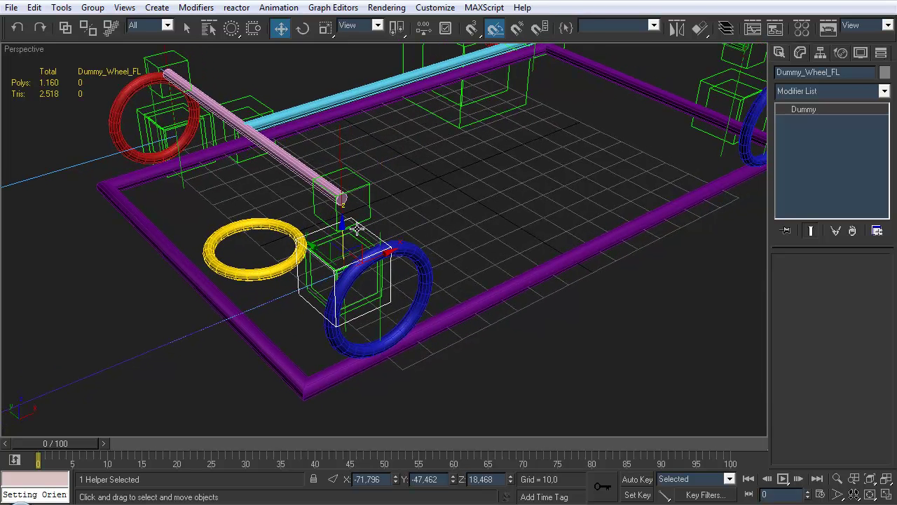
alt+middle_drag(407, 215, 369, 217)
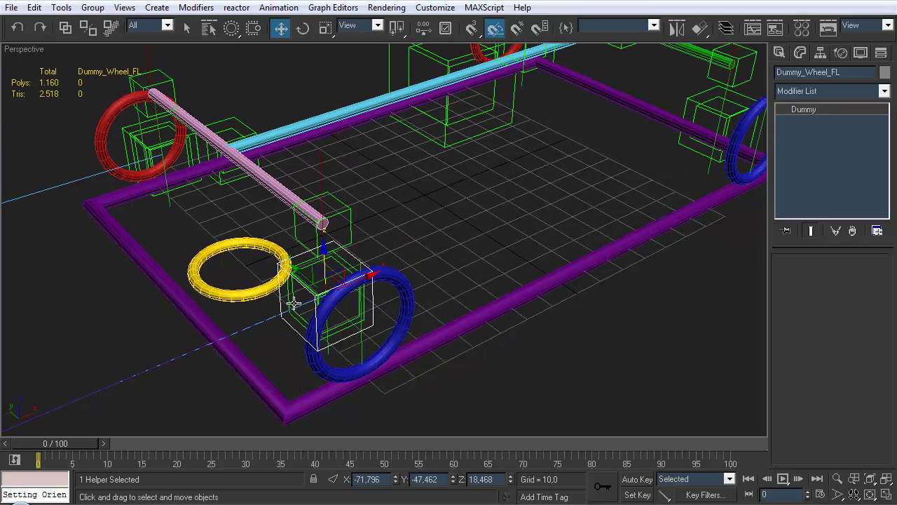
alt+middle_drag(357, 257, 428, 209)
mouse_move(372, 221)
alt+middle_down()
mouse_move(385, 224)
mouse_move(385, 213)
alt+middle_up()
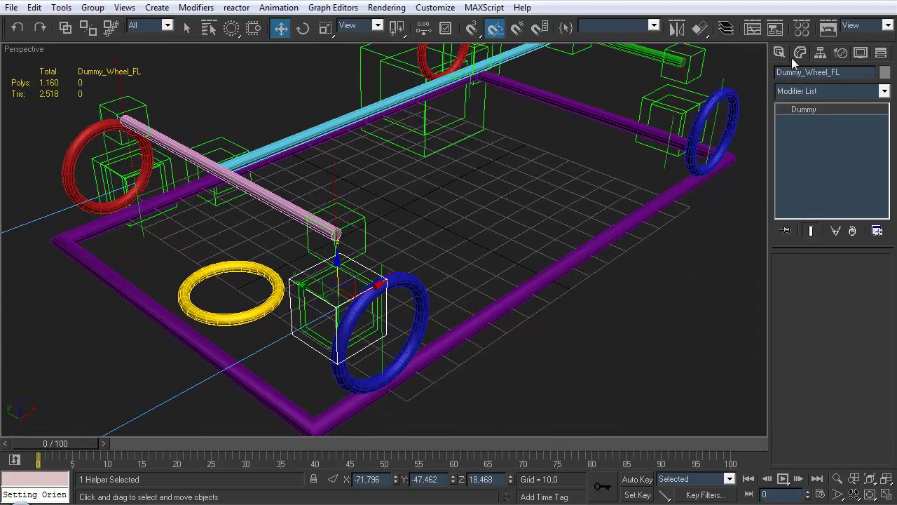
Assign a Float Expression controller to the Y Rotation track of Dummy_Wheel_FL.
click(842, 52)
scroll(774, 178, up, 5)
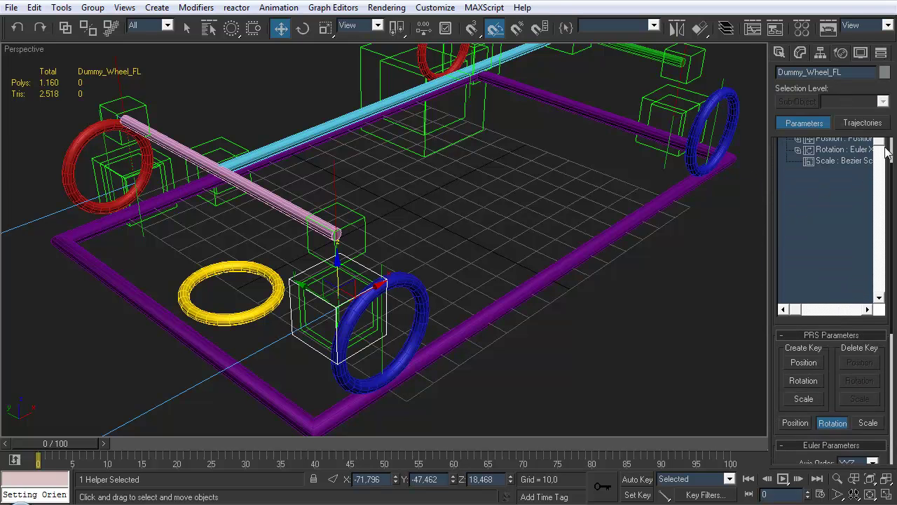
scroll(882, 147, up, 2)
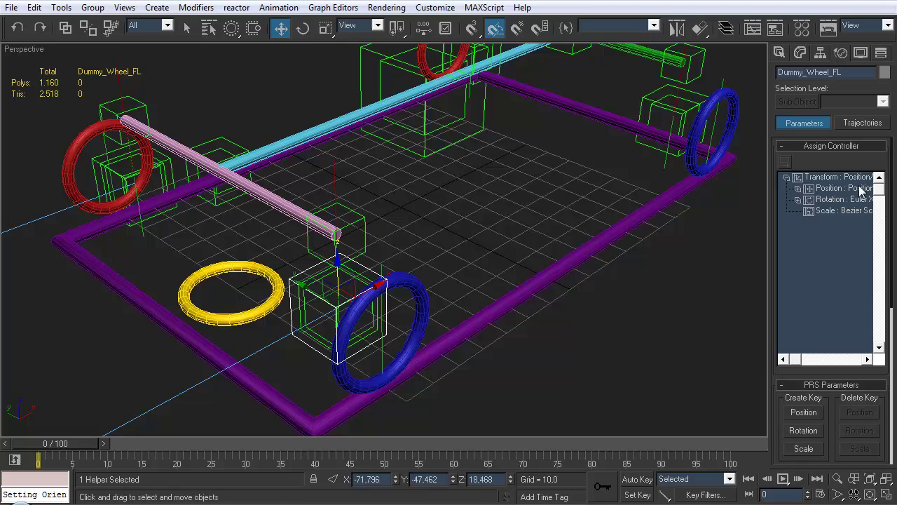
click(798, 200)
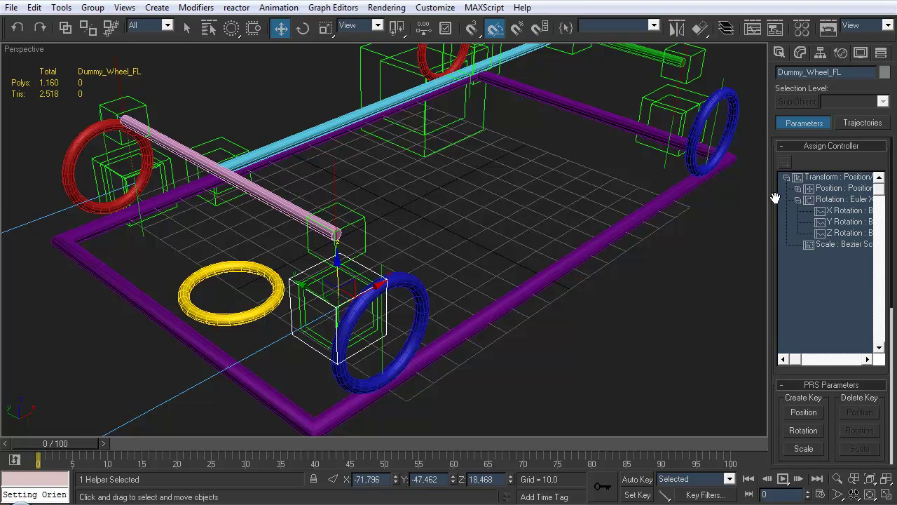
click(835, 221)
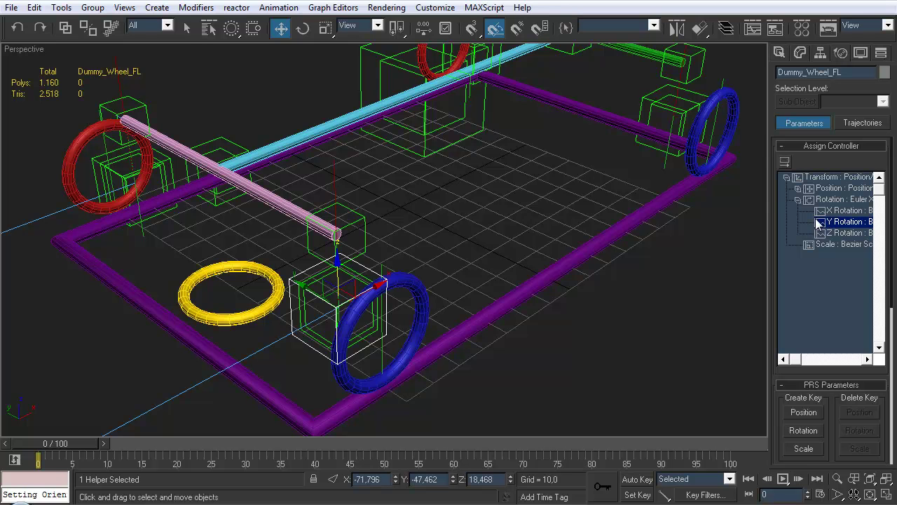
click(784, 162)
double_click(400, 169)
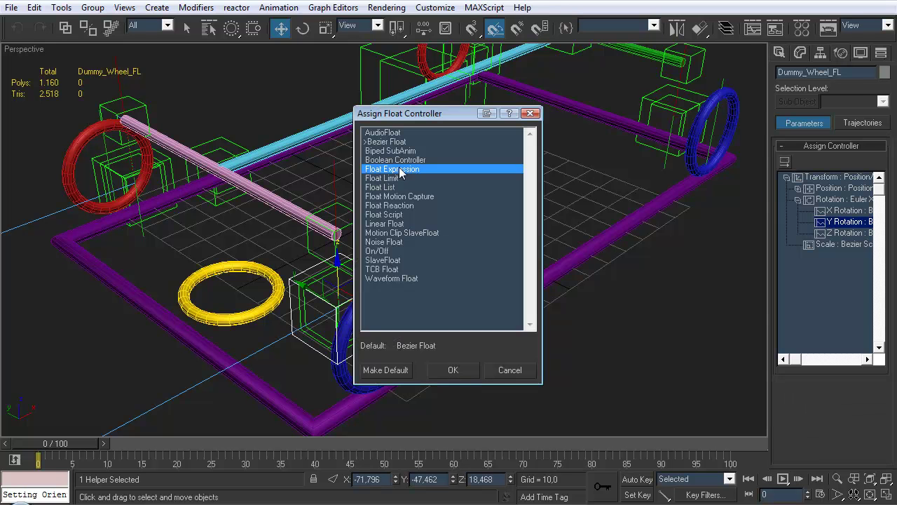
Create a scalar variable named Slider in the Y Rotation expression controller.
text(Slider)
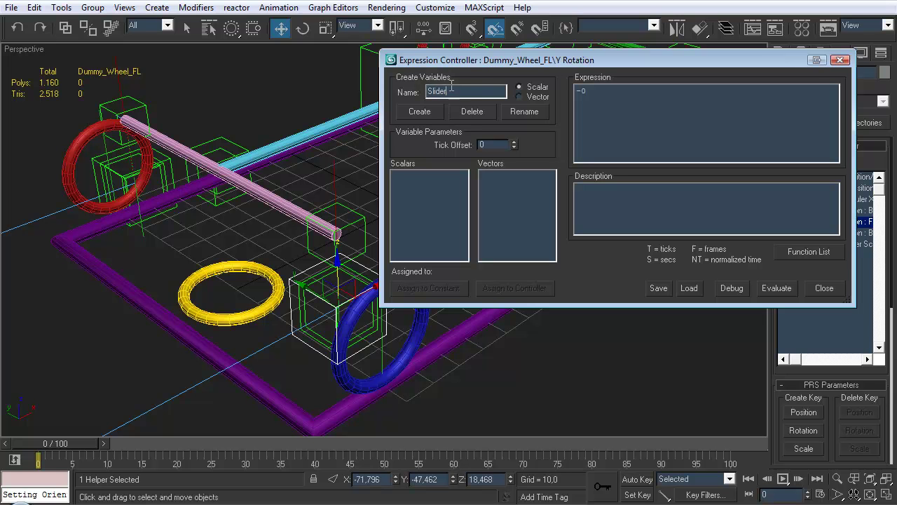
drag(473, 58, 455, 61)
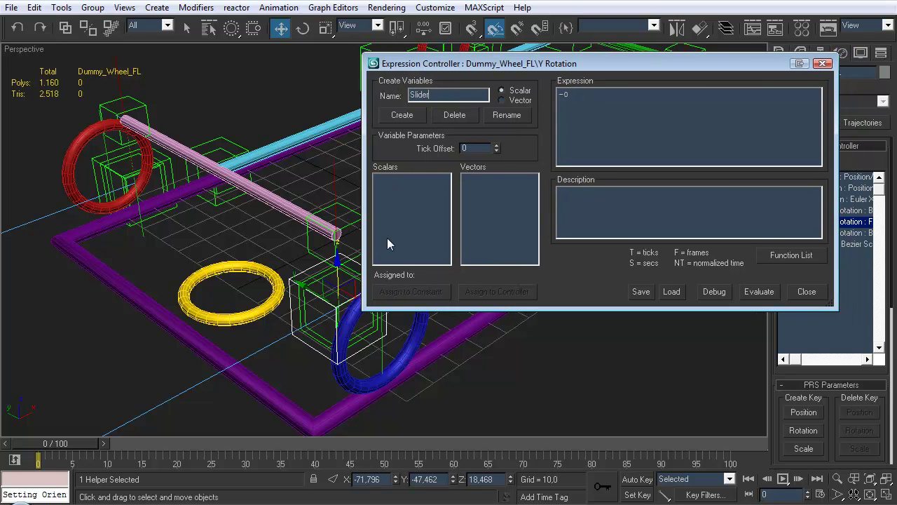
click(413, 114)
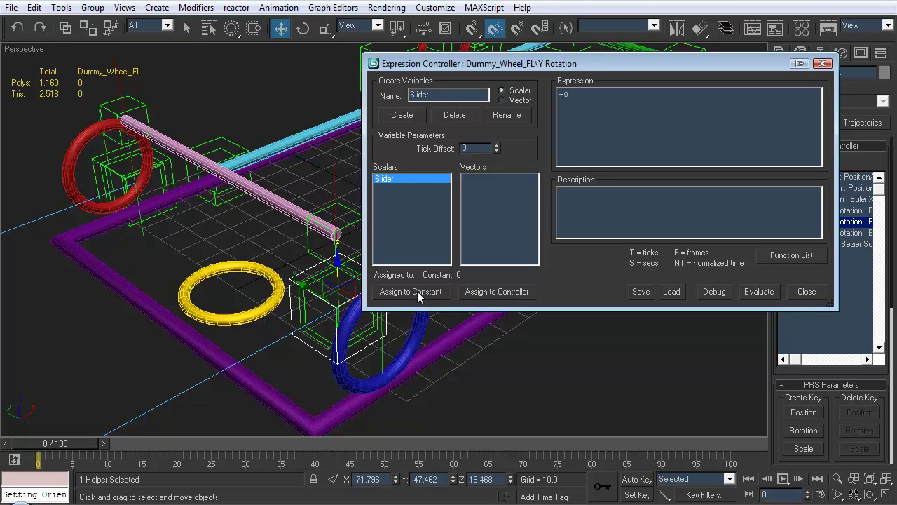
Assign the Slider variable to the DriveSpeed custom attribute in ROOT's Attribute Holder.
scroll(491, 294, up, 2)
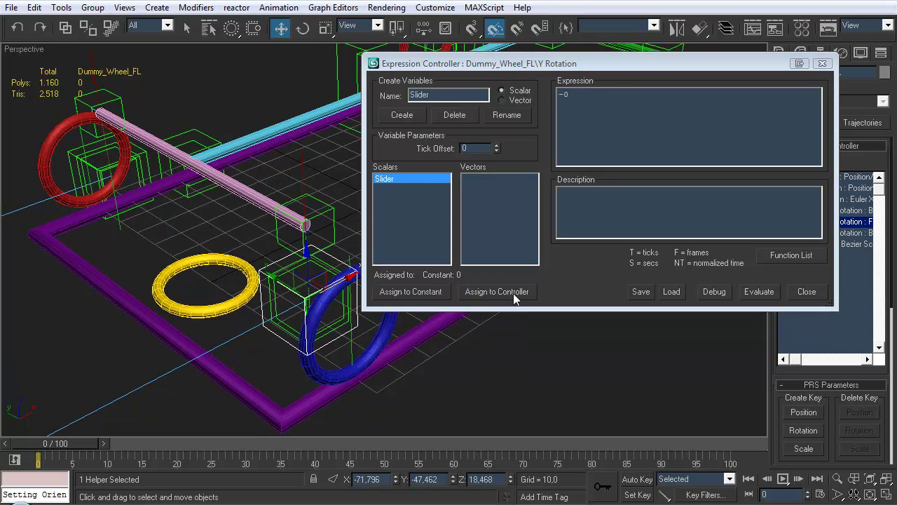
click(513, 293)
drag(550, 87, 552, 133)
click(363, 148)
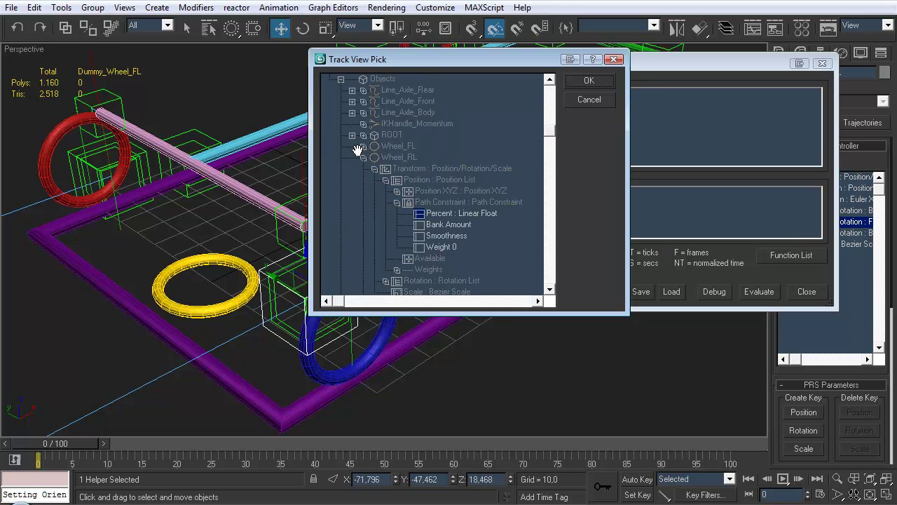
click(362, 135)
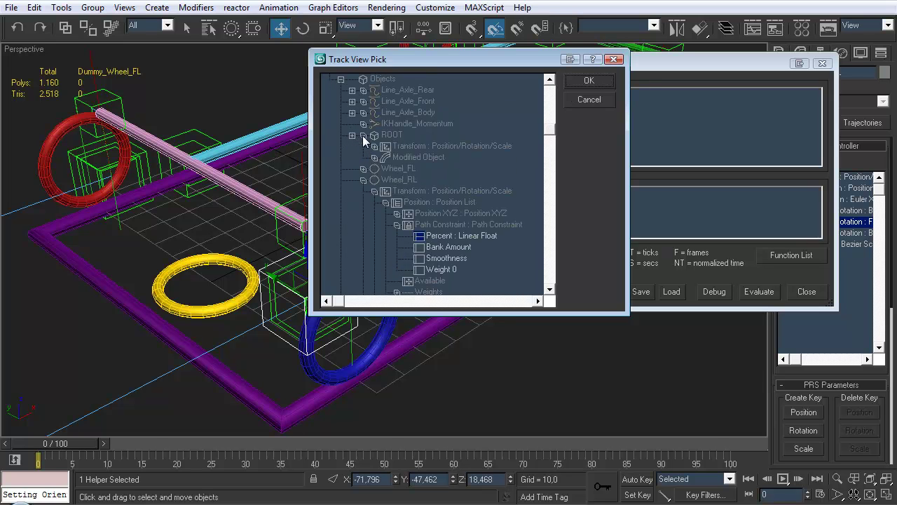
click(375, 157)
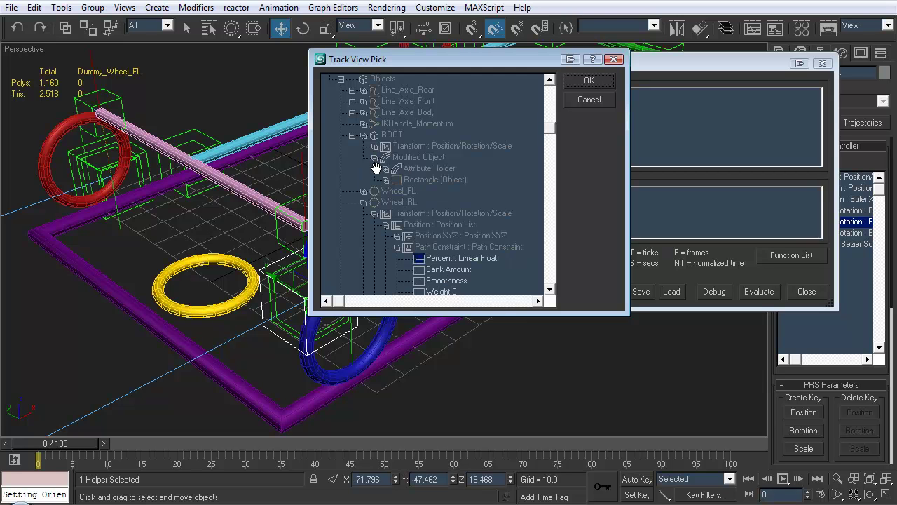
click(386, 169)
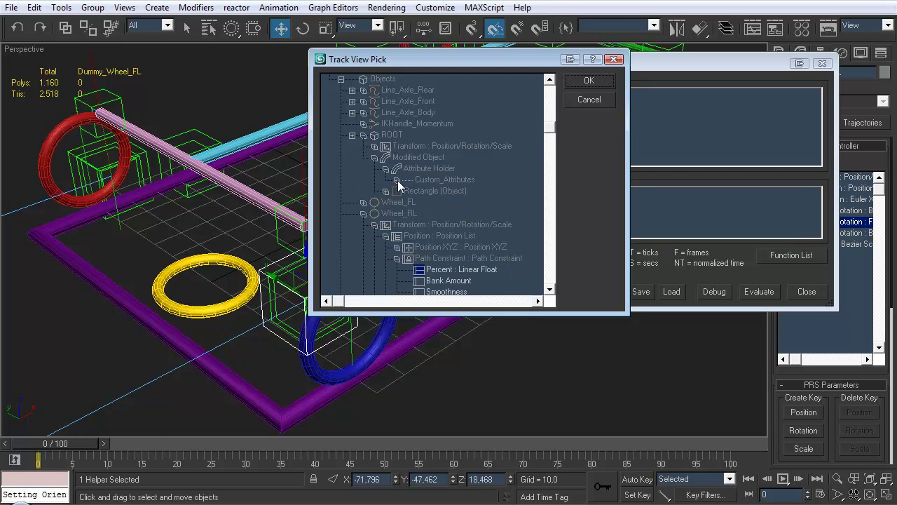
click(396, 181)
click(447, 191)
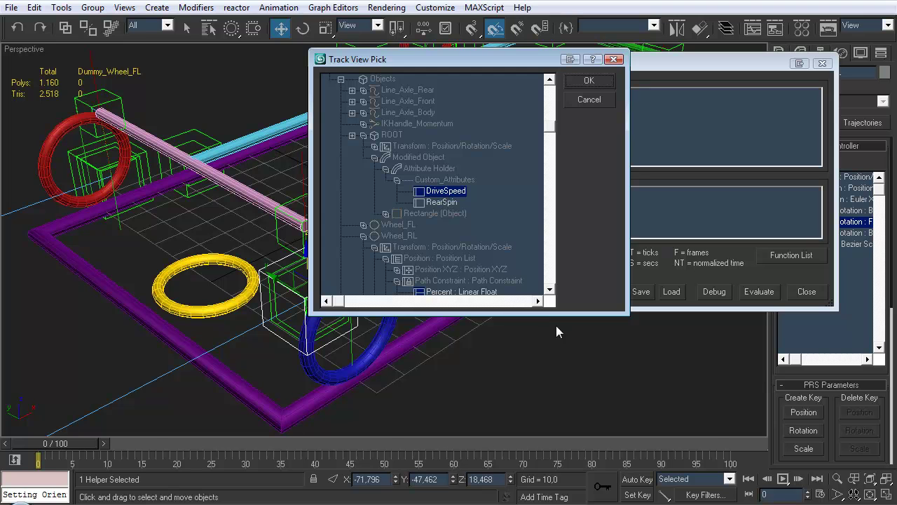
click(586, 82)
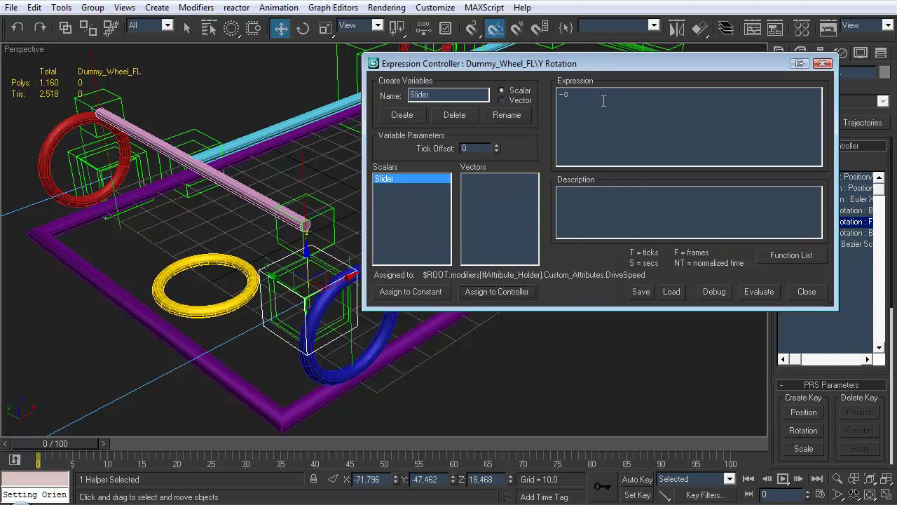
Set the expression to NT*Slider, copy it, evaluate it, close the expression controller and deselect the wheel dummy.
key(Delete)
text(NT*Slider)
middle_drag(304, 299, 291, 239)
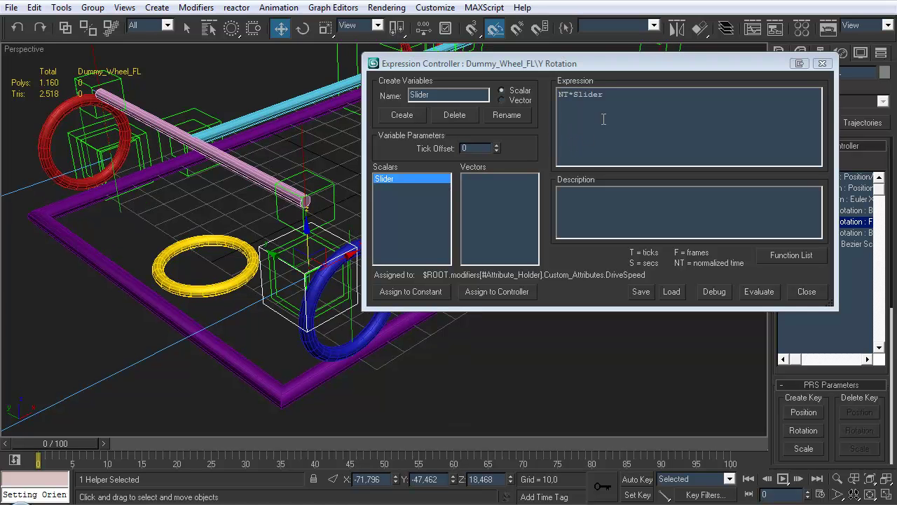
double_click(607, 96)
key(ctrl+c)
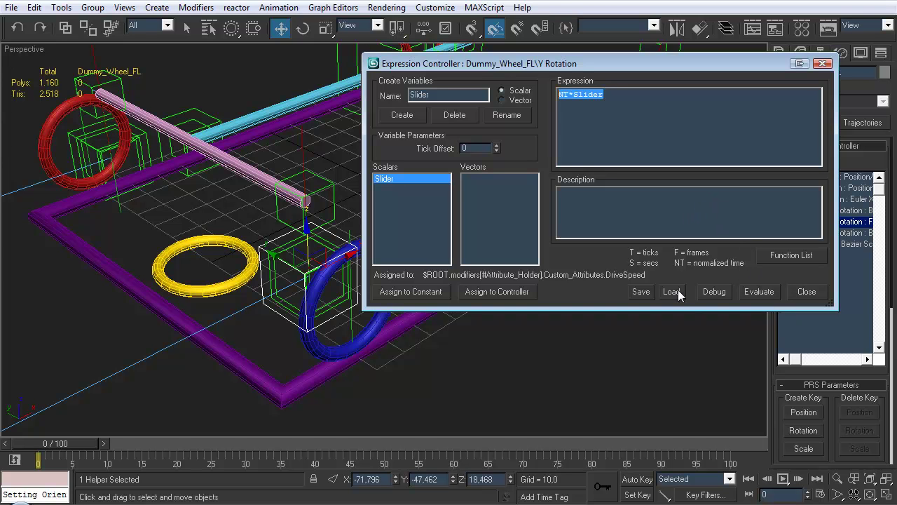
click(762, 290)
click(806, 291)
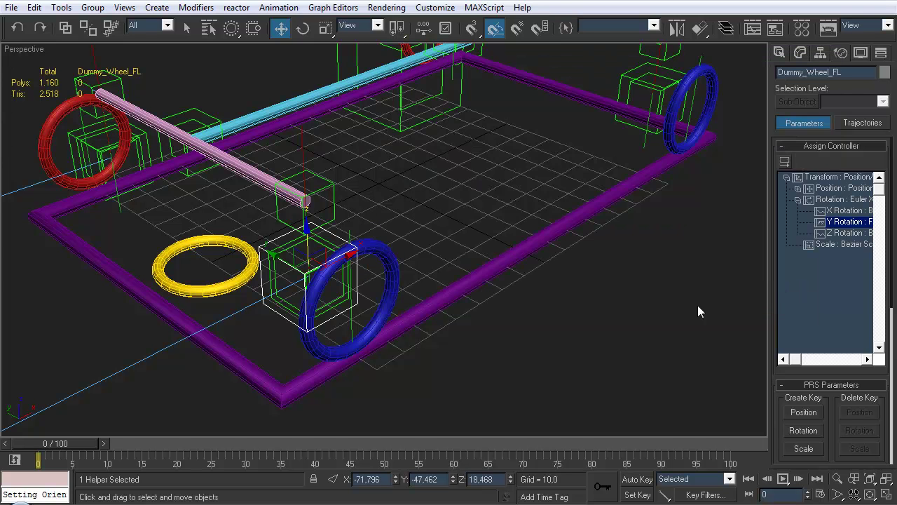
middle_drag(466, 272, 472, 272)
click(431, 314)
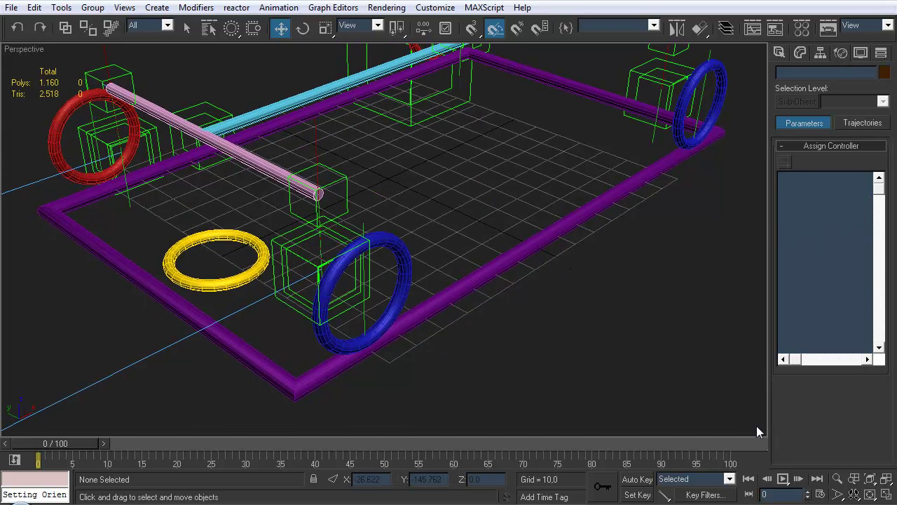
Set ROOT's DriveSpeed custom attribute to 5.
click(445, 305)
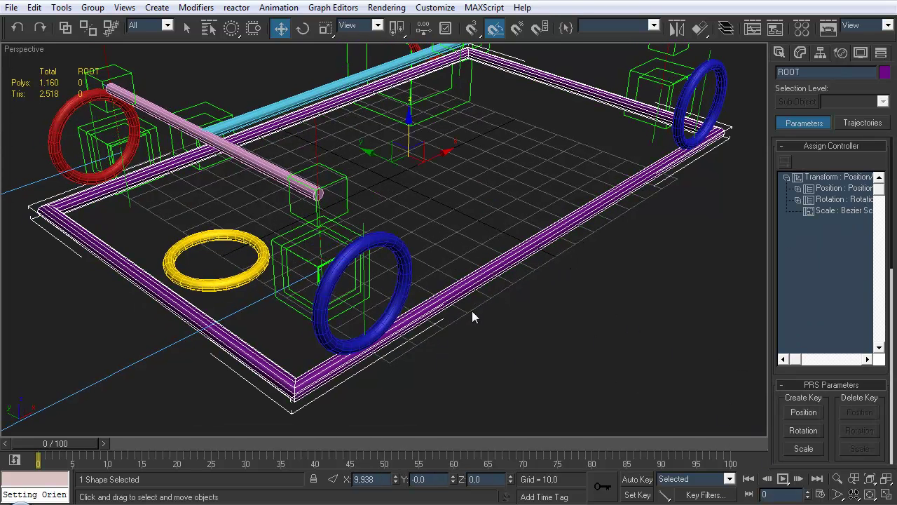
click(799, 54)
double_click(848, 278)
text(5)
key(Return)
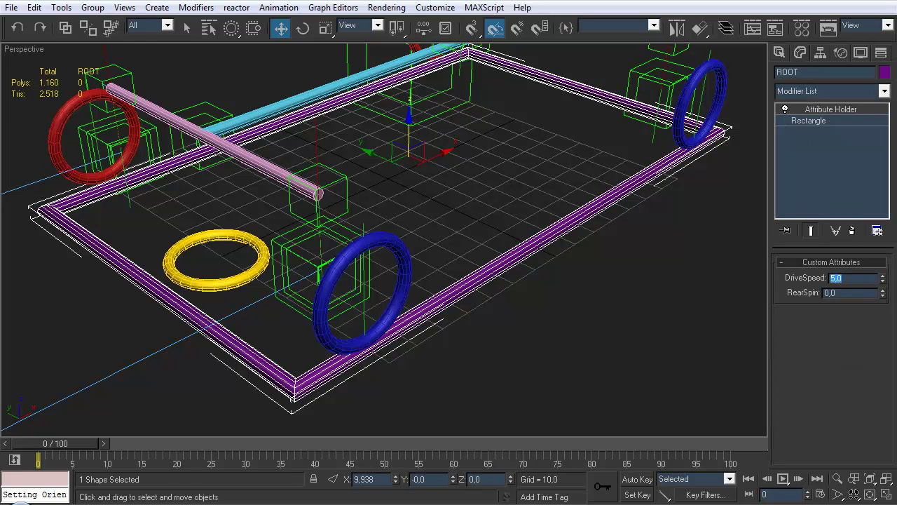
Play the animation to check the front left wheel dummy's rotation, then stop it and return to frame 0.
click(783, 479)
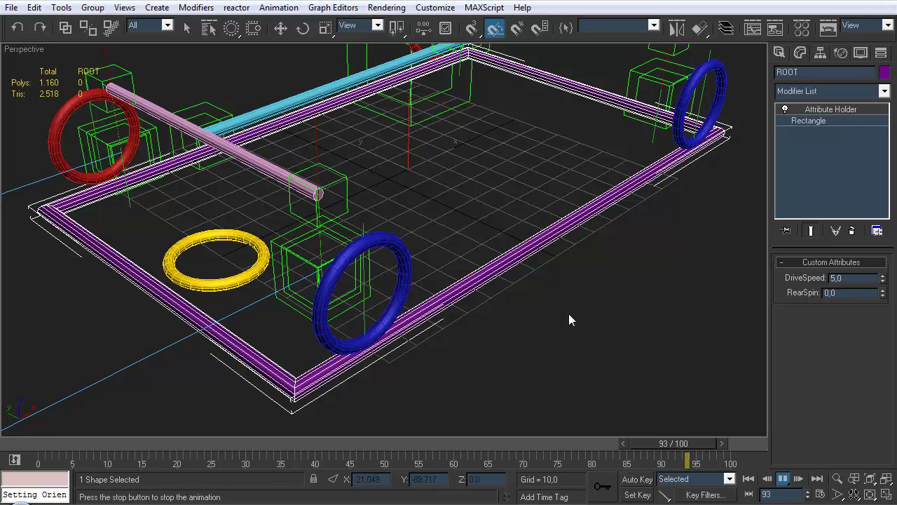
click(783, 479)
key(w)
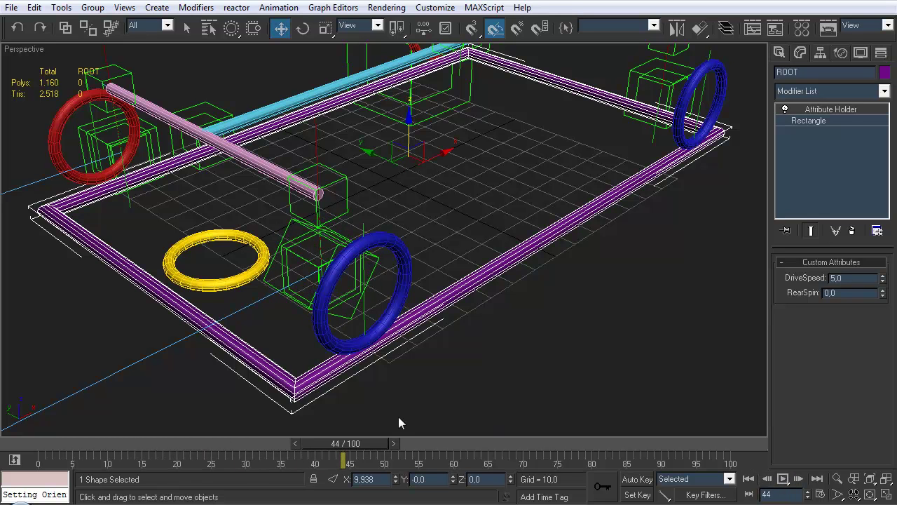
drag(361, 441, 70, 441)
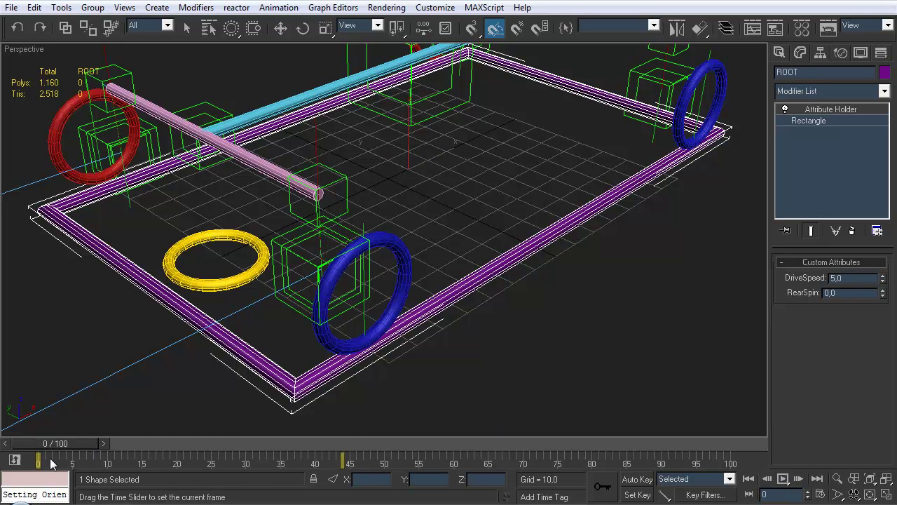
Change the Y Rotation expression of Dummy_Wheel_FL to -NT*Slider, evaluate it and close the expression controller.
click(842, 55)
click(289, 306)
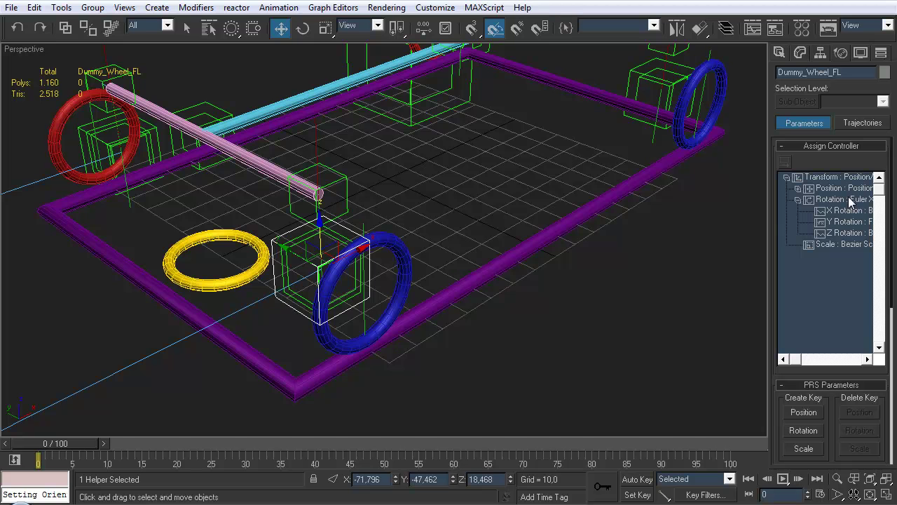
click(841, 223)
right_click(842, 222)
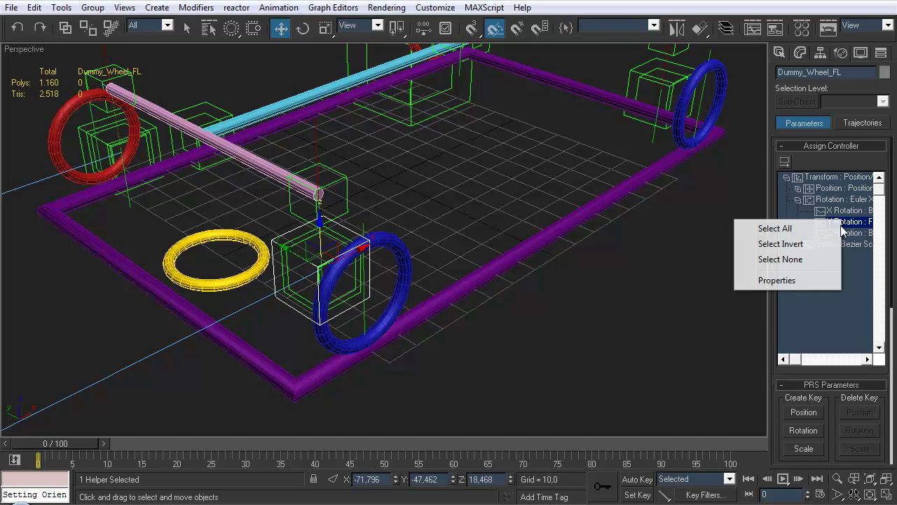
click(767, 278)
click(560, 95)
text(-NT*Slider)
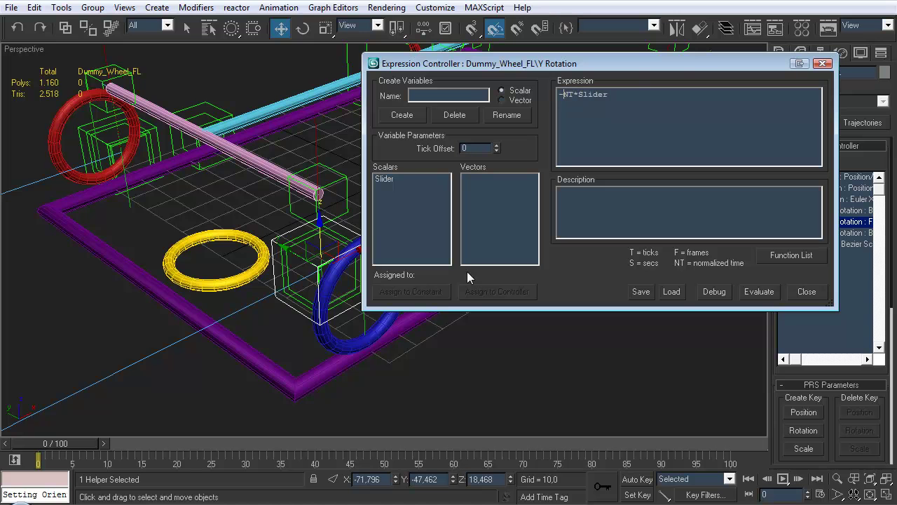
click(761, 291)
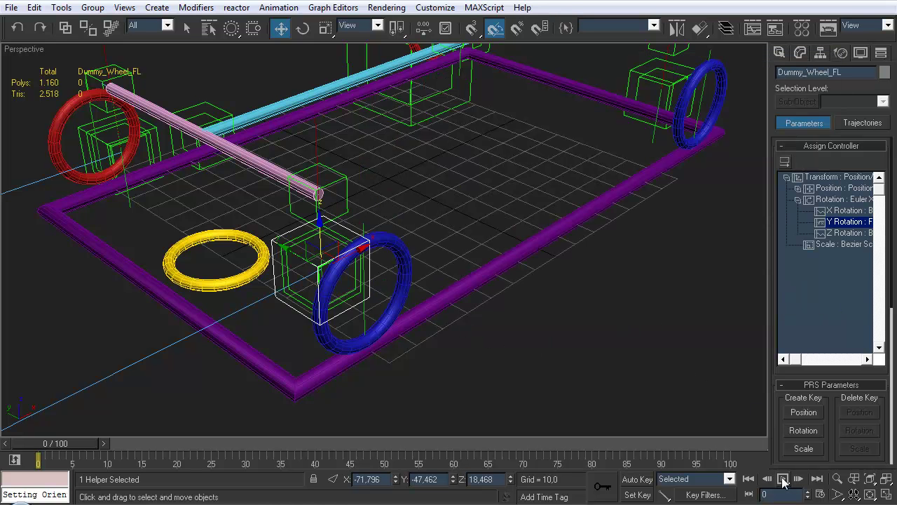
Play the animation to check the rotation direction of Dummy_Wheel_FL, then stop playback.
click(783, 479)
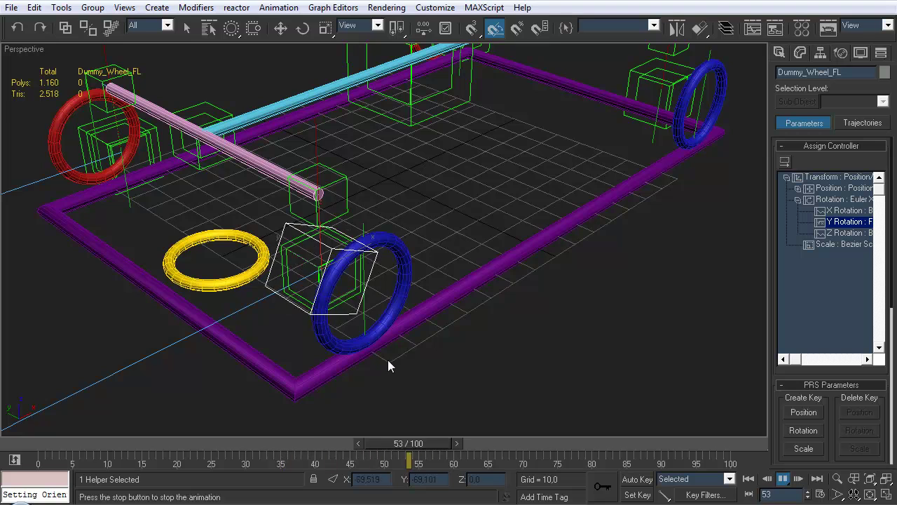
middle_drag(393, 324, 474, 232)
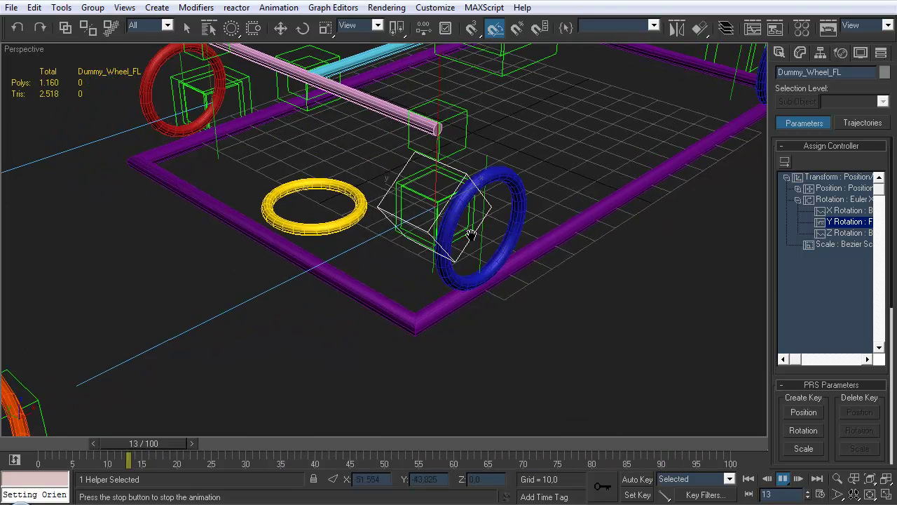
scroll(474, 232, down, 5)
key(w)
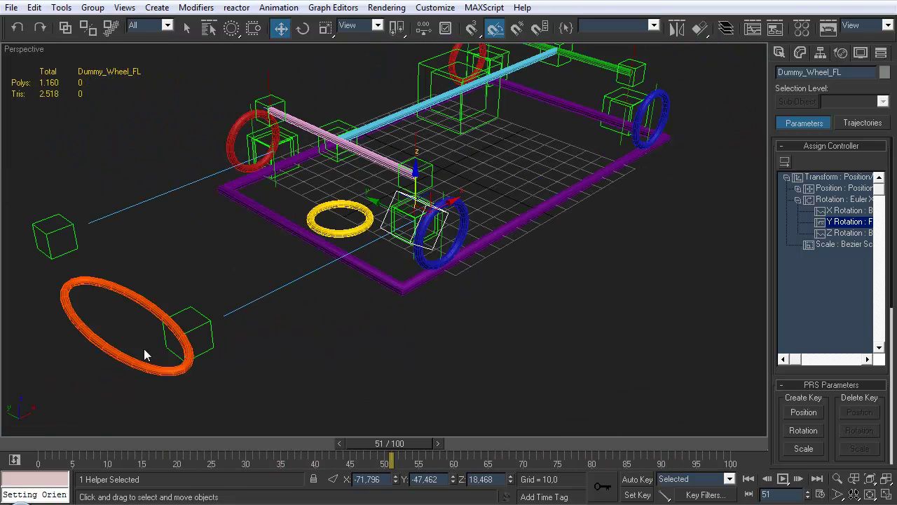
Move the orange steering control ring sideways to Y 84.645, play the animation to test the steered wheels and return to frame 0.
click(138, 302)
drag(100, 302, 67, 270)
click(783, 479)
alt+middle_drag(645, 410, 503, 280)
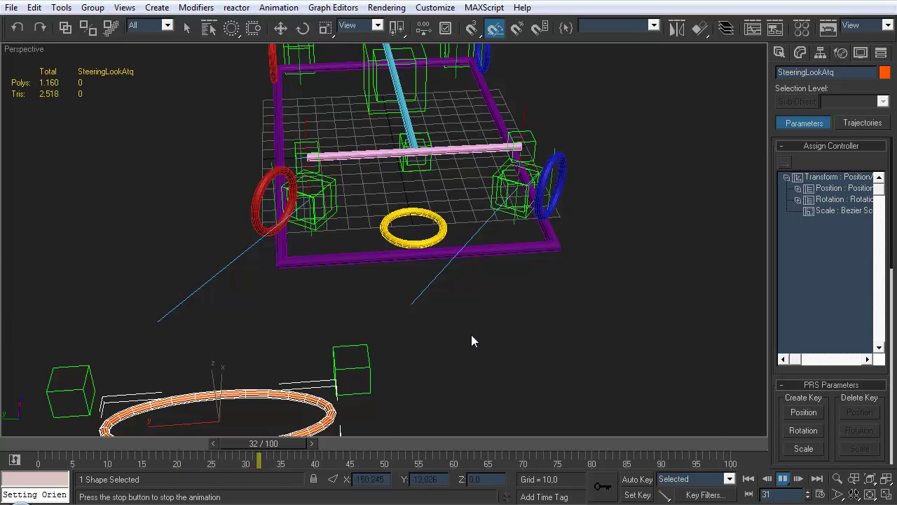
click(784, 480)
key(w)
drag(494, 443, 10, 449)
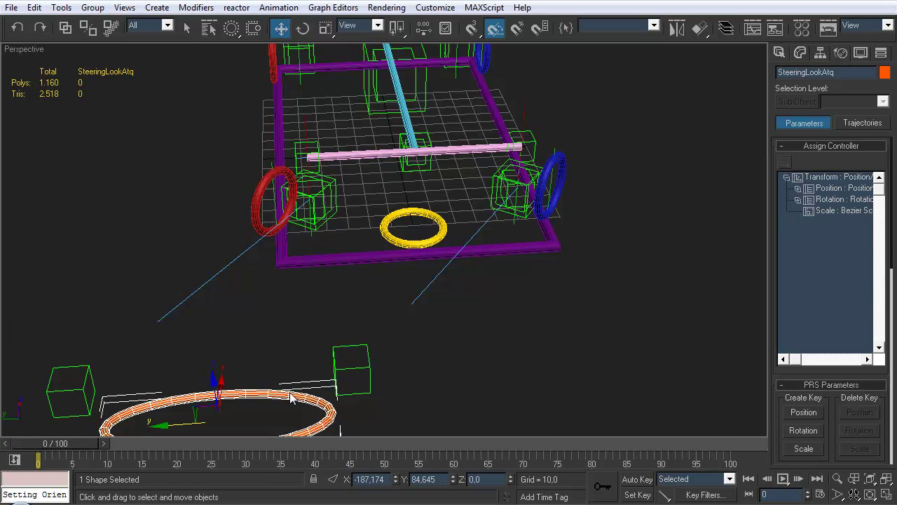
Return the orange steering control ring to its centred position at Y 0 and deselect it.
right_click(254, 380)
key(Escape)
alt+right_click(248, 395)
click(223, 373)
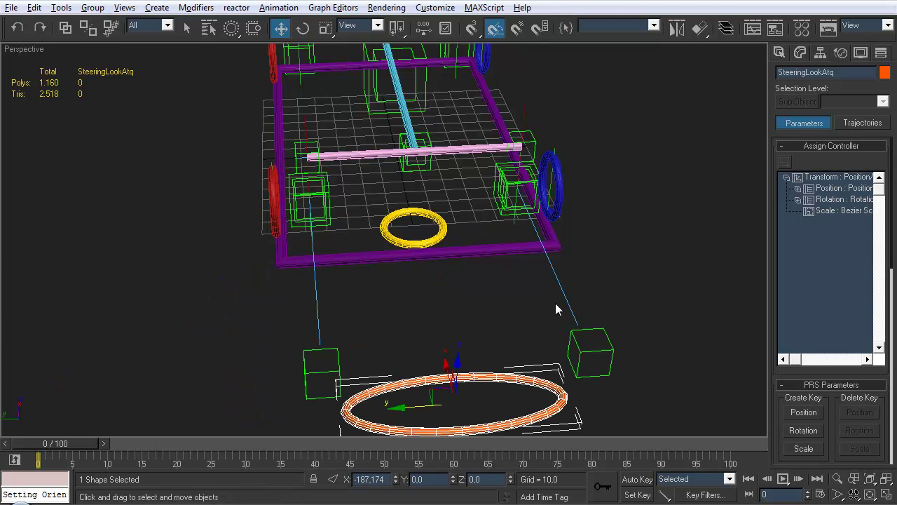
click(607, 299)
Assign a Float Expression controller to the Y Rotation track of Dummy_Wheel_FR.
alt+middle_drag(607, 299, 417, 294)
scroll(415, 288, up, 2)
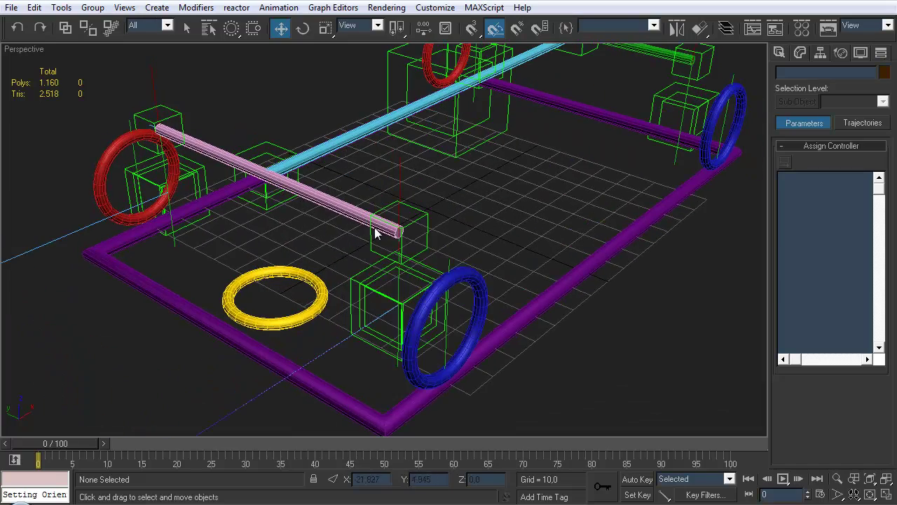
alt+middle_drag(241, 245, 354, 242)
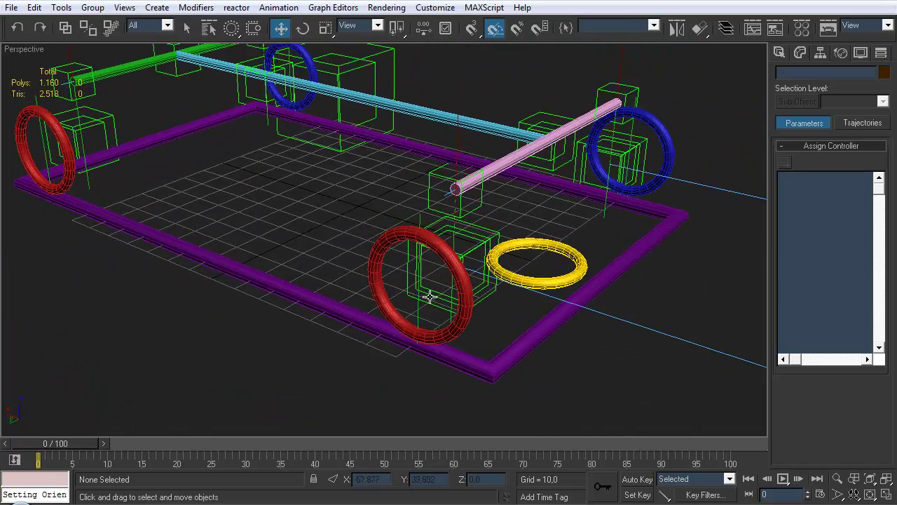
click(410, 260)
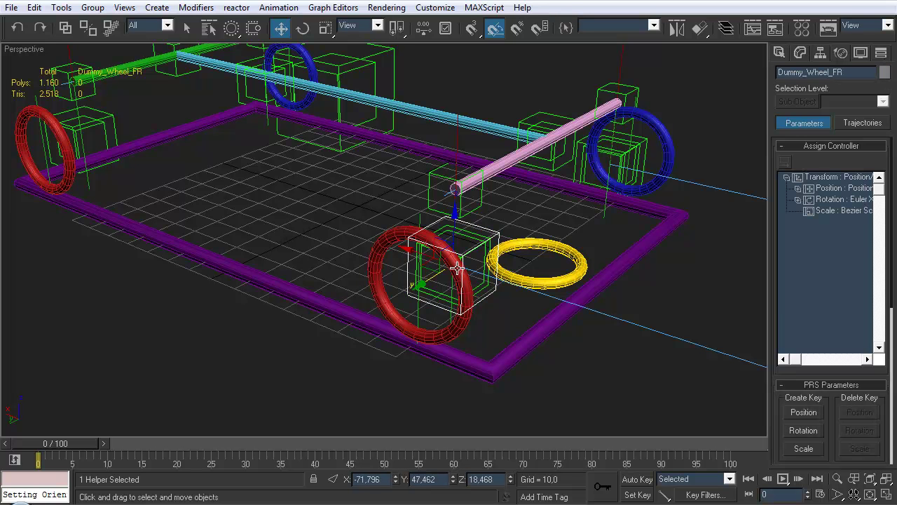
middle_drag(413, 257, 381, 256)
click(798, 199)
click(834, 221)
click(785, 162)
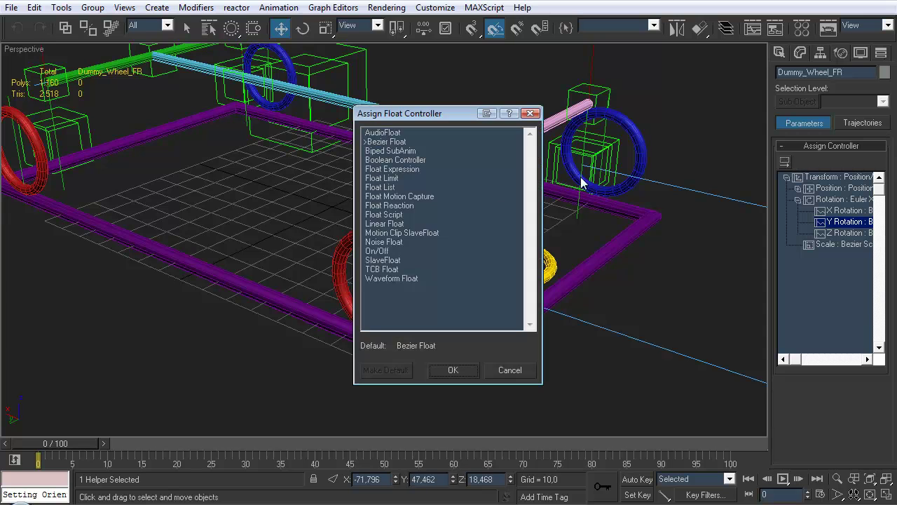
double_click(398, 170)
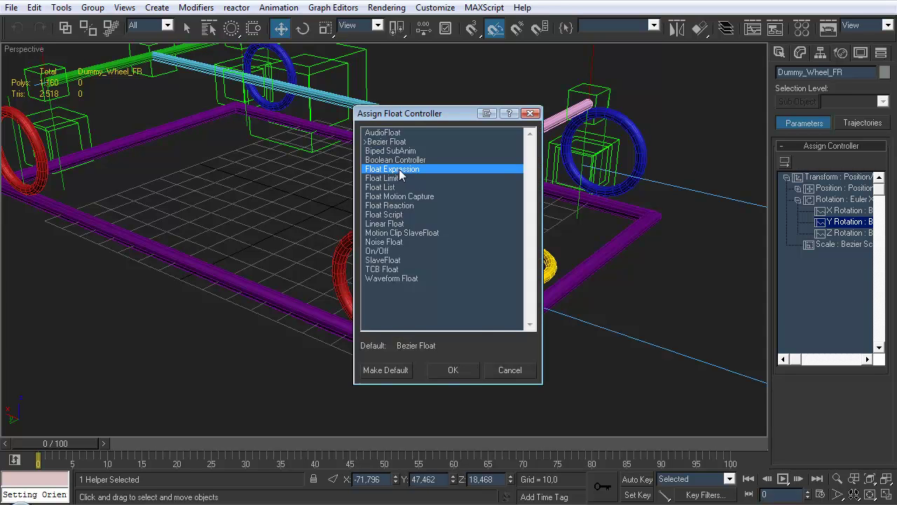
Set the Y Rotation expression of Dummy_Wheel_FR to -NT*Slider and create the scalar variable Slider.
key(ctrl+v)
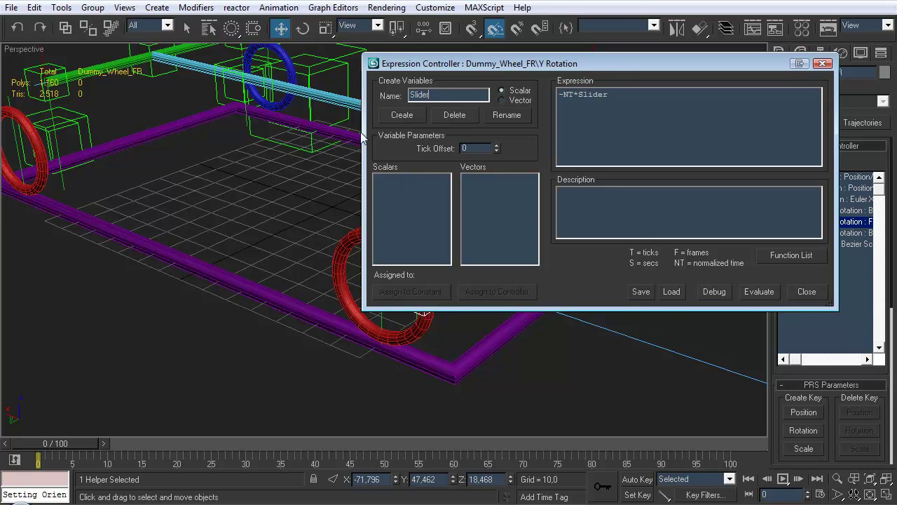
click(403, 115)
Assign Dummy_Wheel_FR's Slider variable to ROOT's DriveSpeed custom attribute and close the expression controller.
click(494, 291)
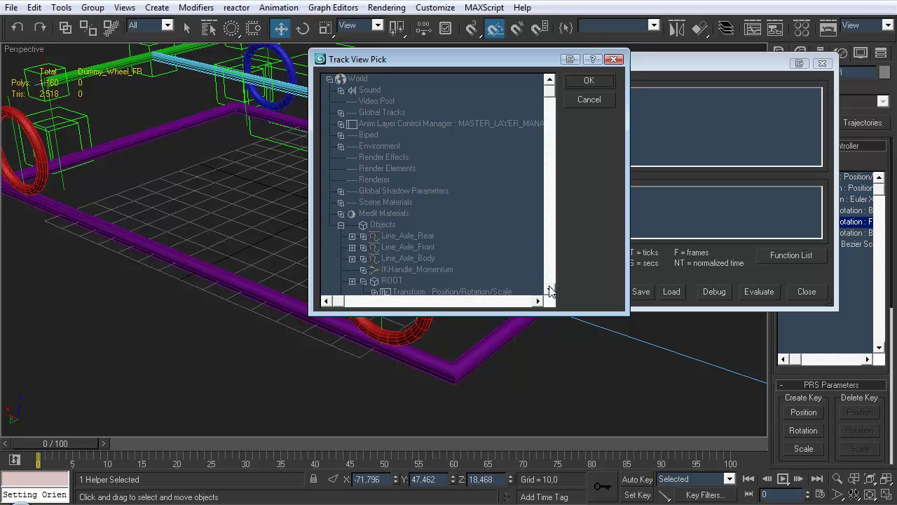
click(551, 290)
scroll(550, 290, down, 3)
click(444, 224)
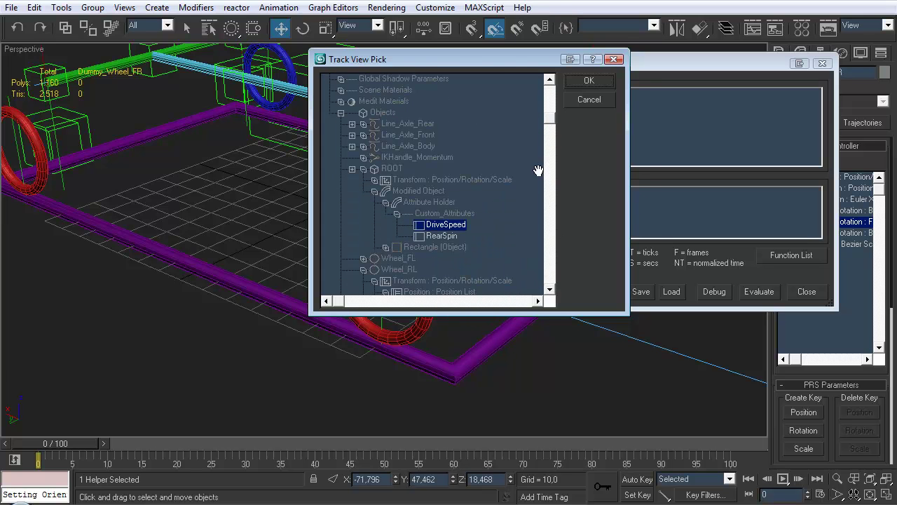
click(586, 81)
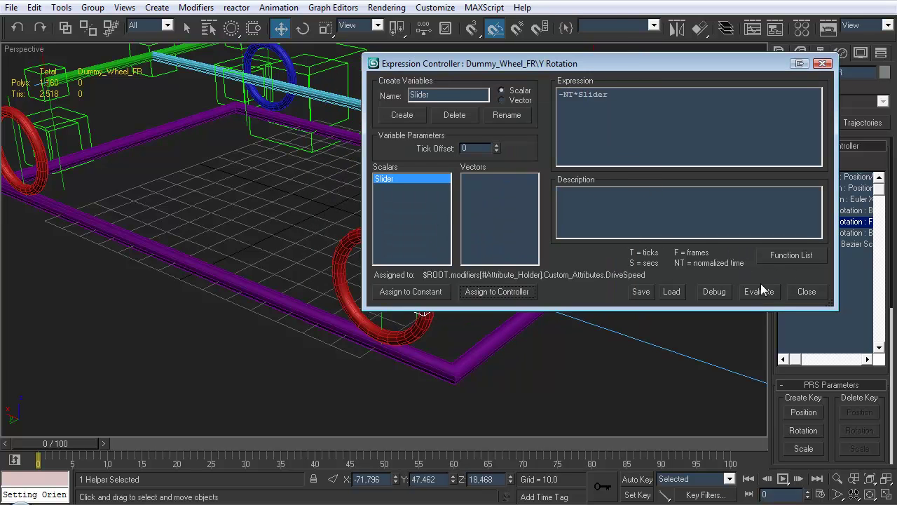
click(799, 293)
Play the animation to check the rotation of Dummy_Wheel_FR, then stop it and return to frame 0.
click(783, 479)
middle_drag(555, 320, 543, 313)
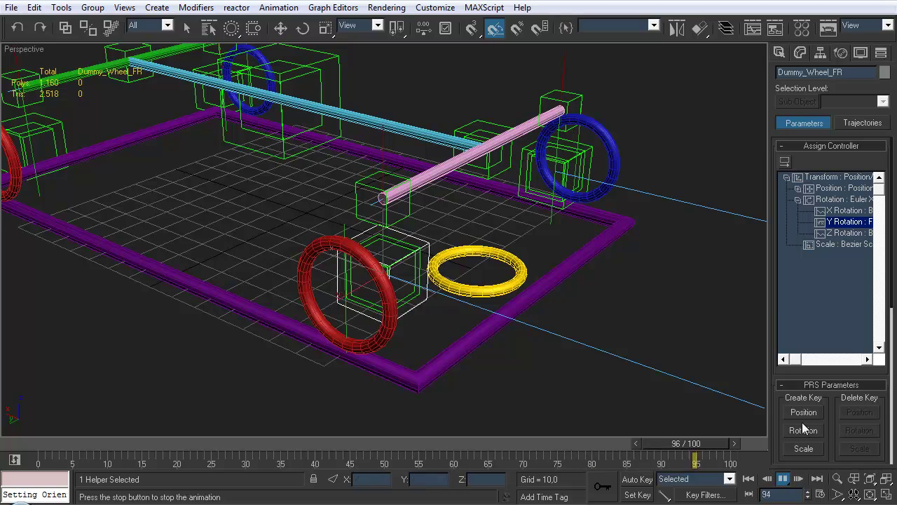
click(783, 479)
drag(231, 443, 31, 443)
Examine the DriveSpeed and RearSpin custom attributes on ROOT, then deselect it.
middle_drag(145, 260, 384, 249)
click(391, 287)
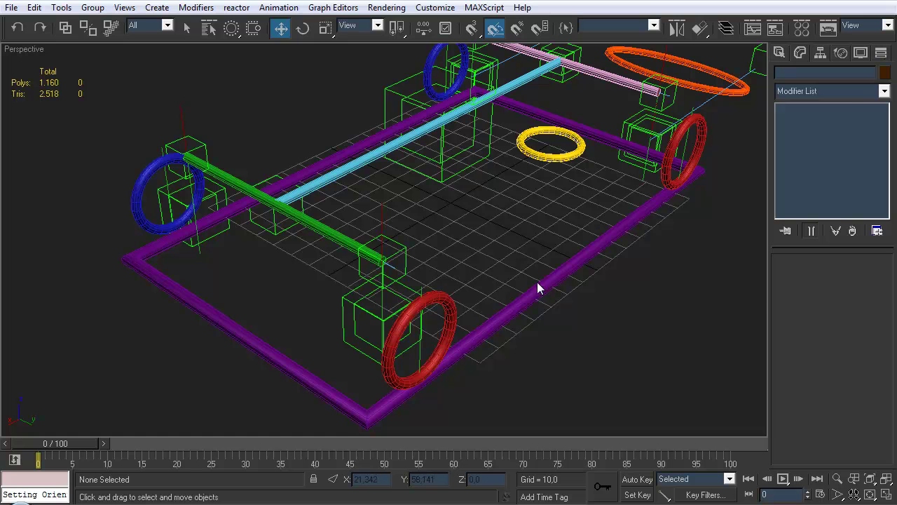
click(564, 275)
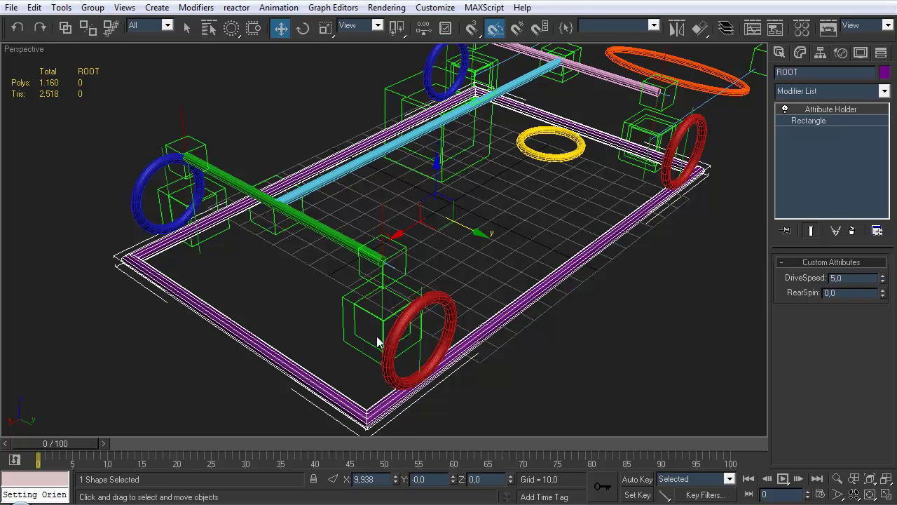
click(344, 366)
Assign a Float Expression controller to the Y Rotation track of Dummy_Wheel_RR.
middle_drag(379, 361, 334, 338)
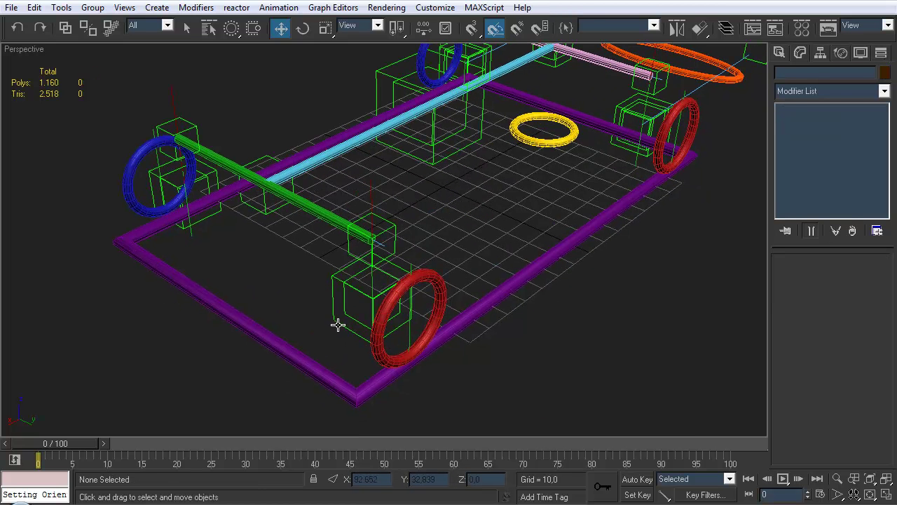
click(337, 325)
click(822, 53)
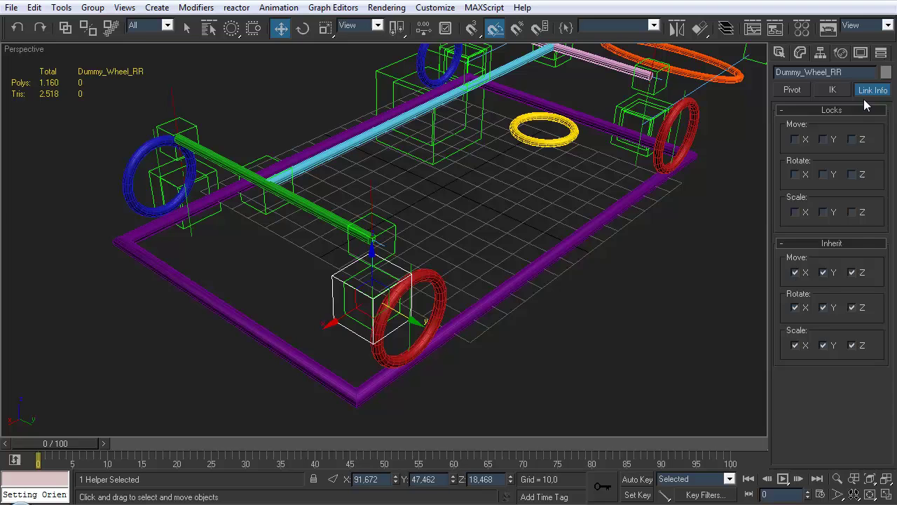
click(842, 54)
click(798, 199)
click(839, 221)
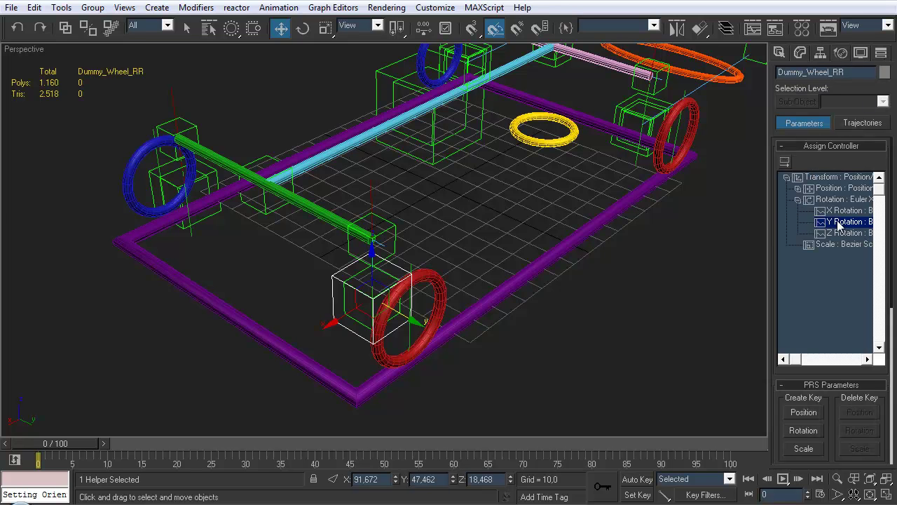
click(784, 162)
double_click(396, 169)
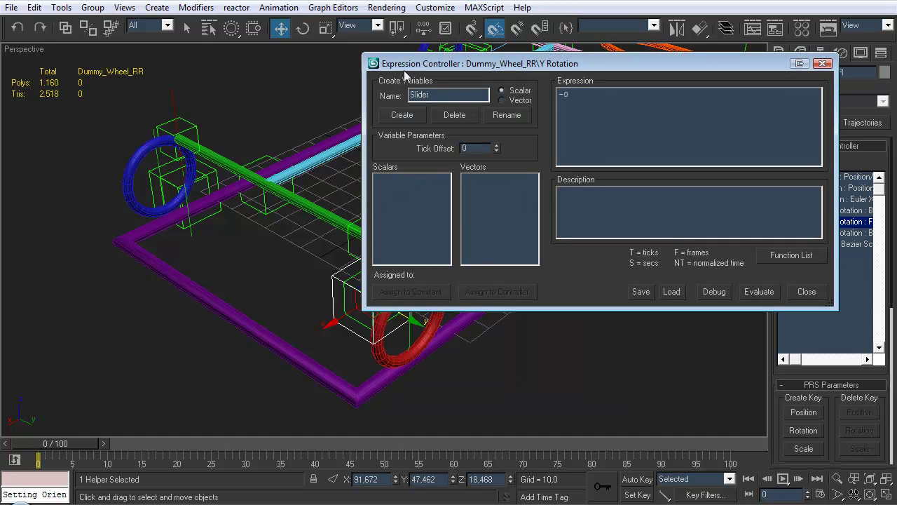
Create the scalar variables Slider and Slider2 for Dummy_Wheel_RR's Y Rotation and set the expression to -NT*Slider.
click(401, 114)
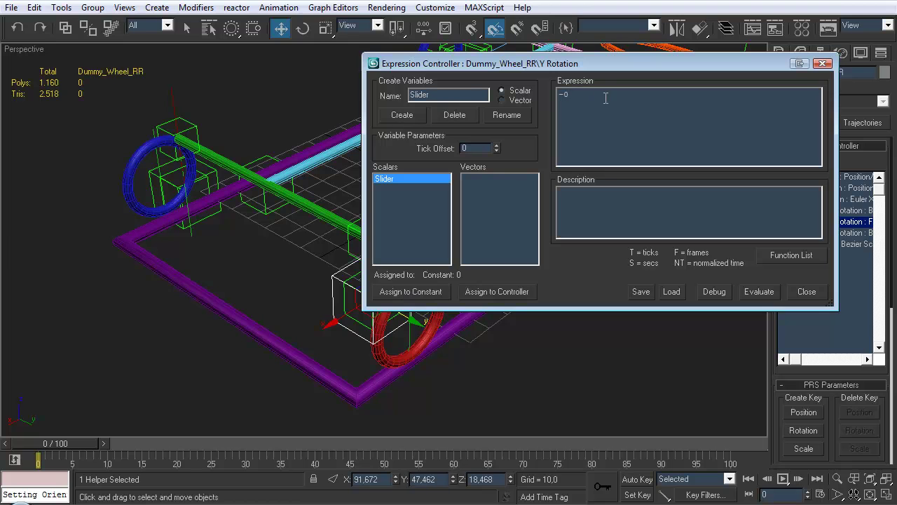
text(NT*Slider)
key(Home)
text(-)
click(457, 97)
click(396, 114)
Assign Dummy_Wheel_RR's Slider variable to the DriveSpeed custom attribute in ROOT's Attribute Holder.
click(497, 291)
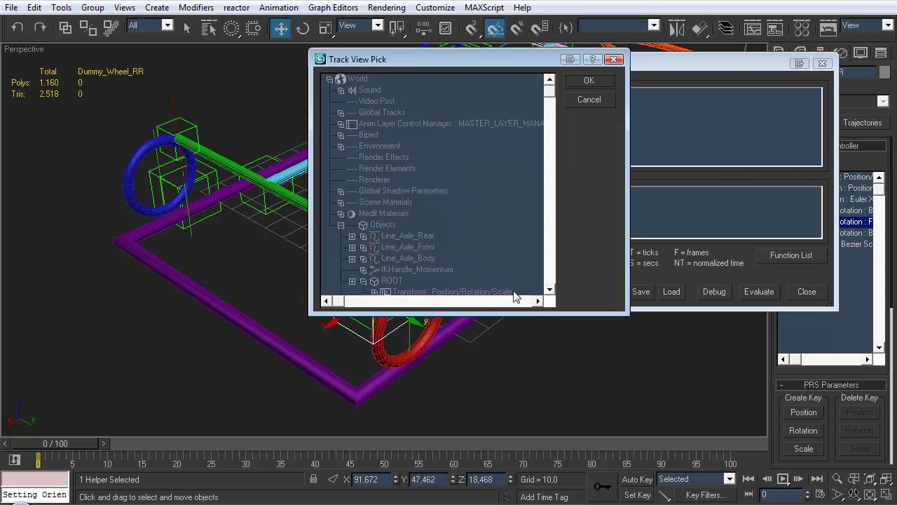
drag(554, 92, 554, 148)
click(444, 112)
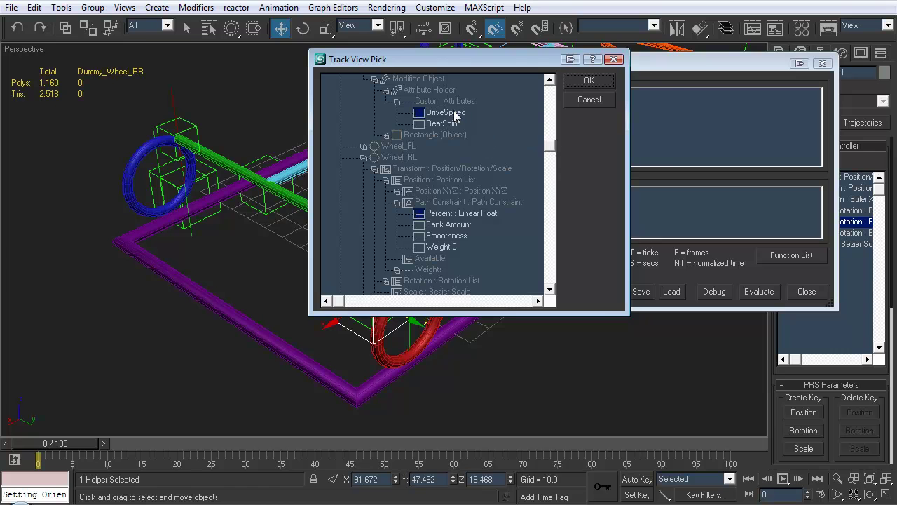
click(588, 81)
Assign the Slider2 variable to the RearSpin custom attribute in ROOT's Attribute Holder.
click(421, 188)
click(497, 287)
drag(551, 92, 521, 134)
click(452, 132)
click(589, 81)
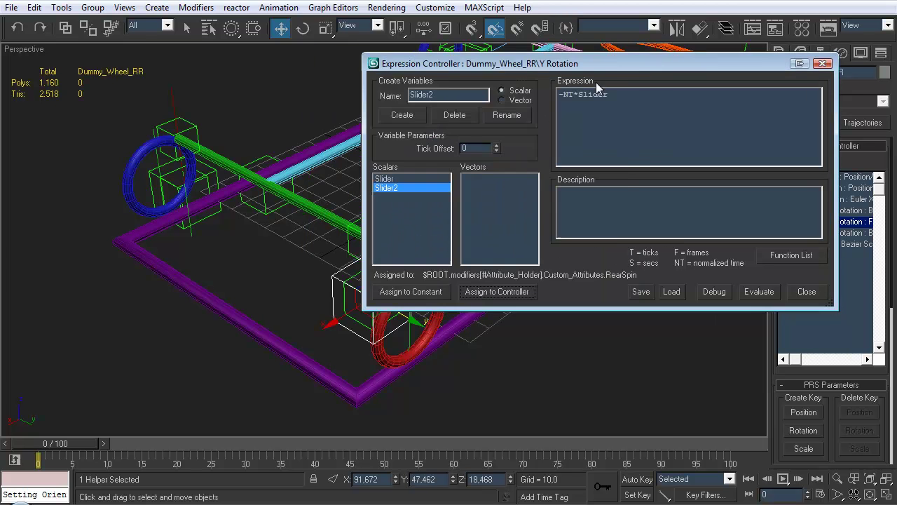
Change Dummy_Wheel_RR's Y Rotation expression to -NT*(Slider+Slider2) and play the animation to test it.
text((Slider+Slider2))
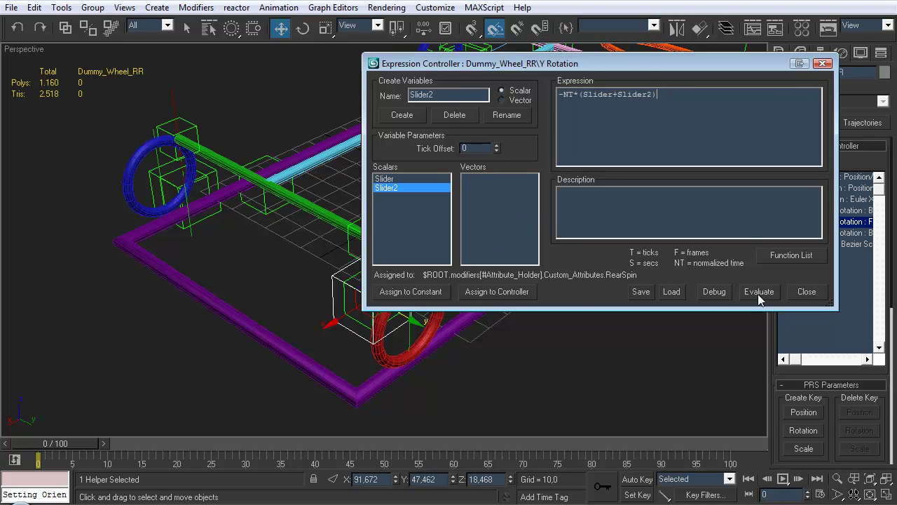
click(807, 291)
middle_drag(462, 276, 443, 270)
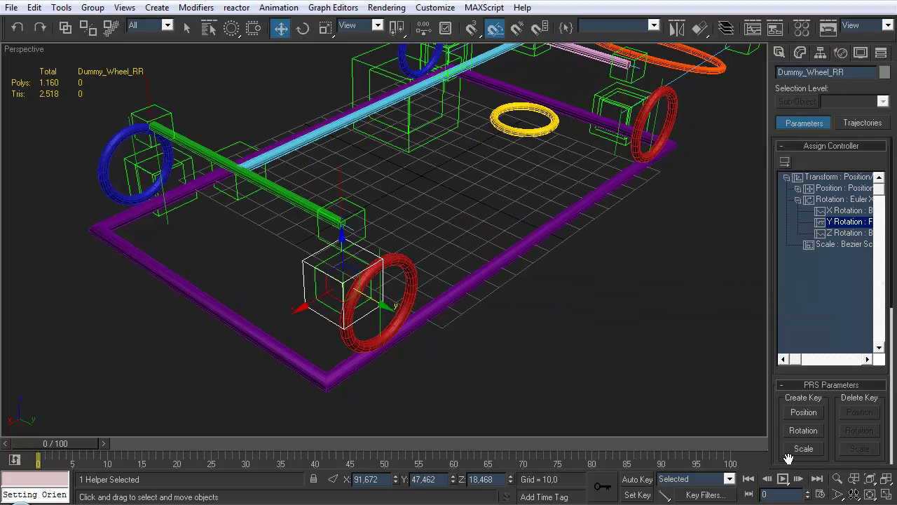
click(783, 479)
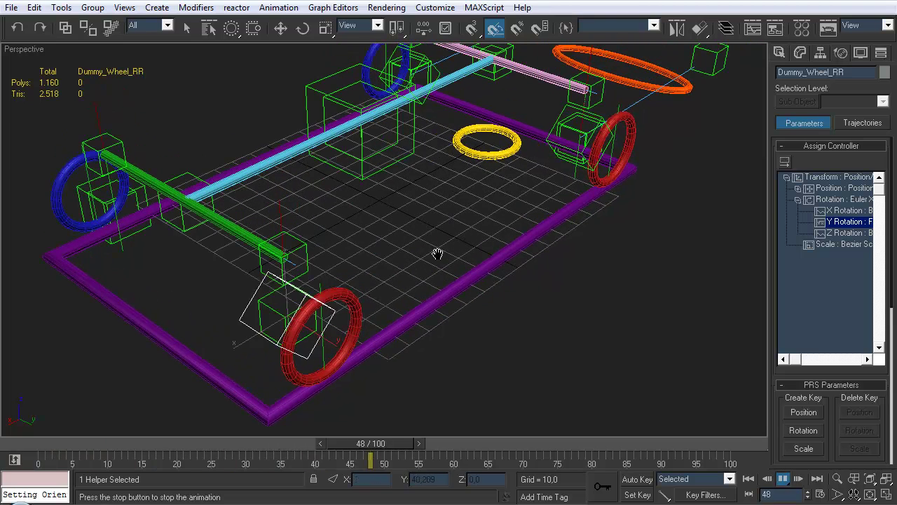
Set ROOT's RearSpin attribute to 10, play the animation to test the rear wheel, and return to frame 0.
click(800, 52)
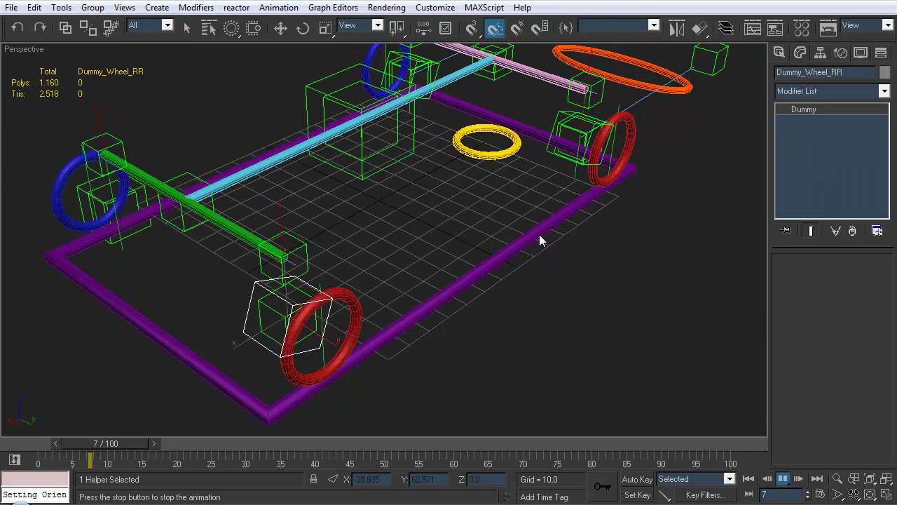
key(w)
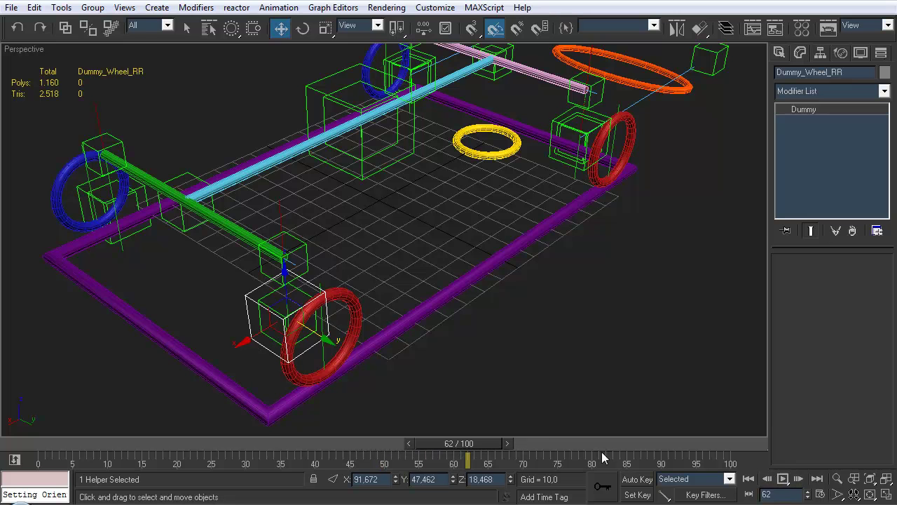
click(411, 314)
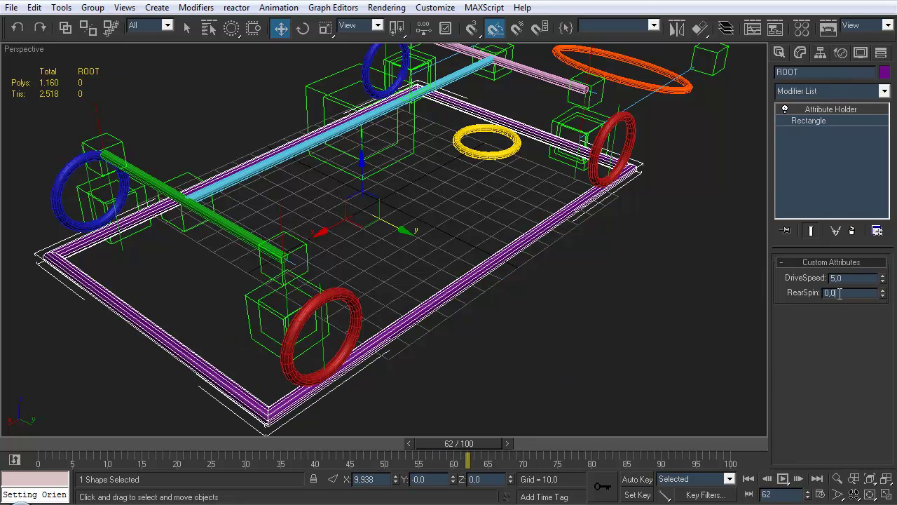
text(10)
key(Return)
click(785, 479)
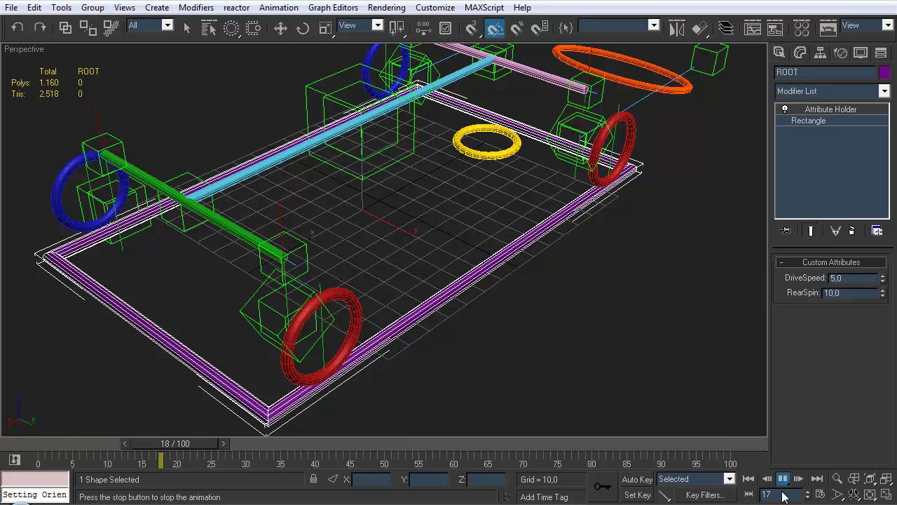
key(slash)
drag(256, 443, 58, 458)
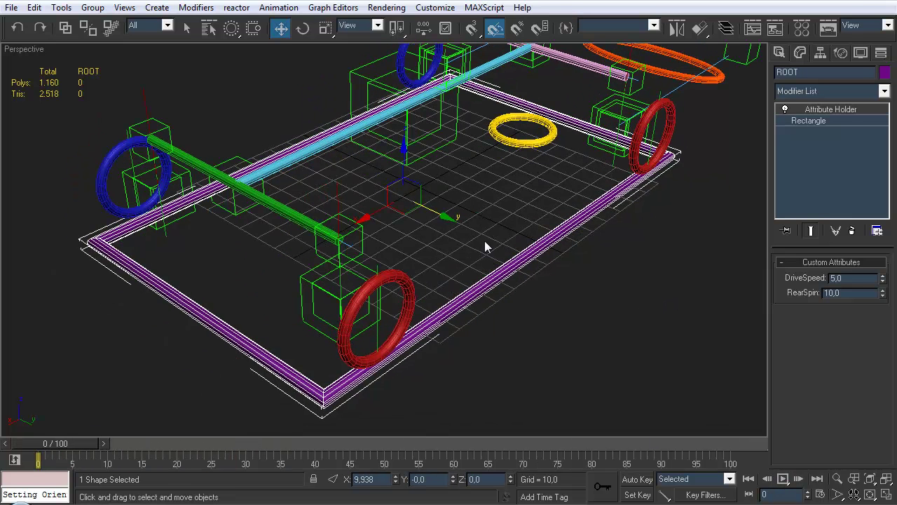
Copy the expression text from Dummy_Wheel_RR's Y Rotation expression controller.
key(q)
click(446, 254)
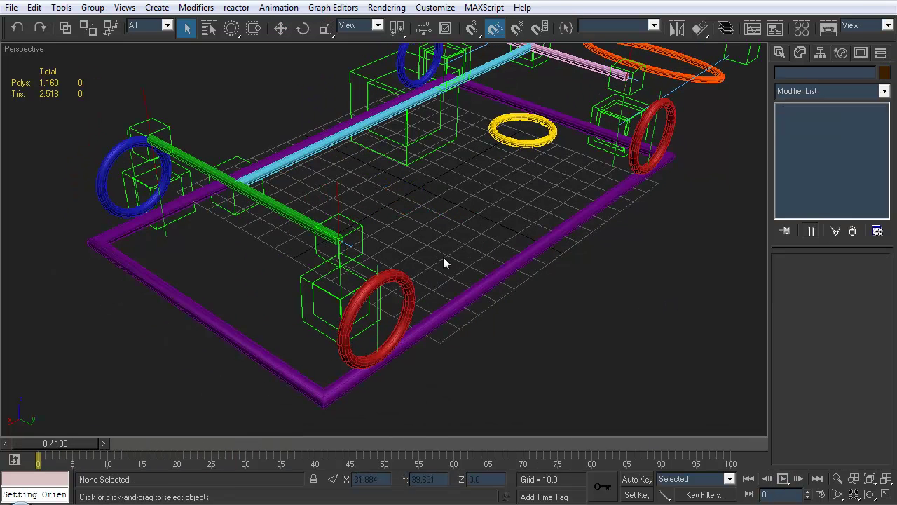
click(302, 330)
click(842, 52)
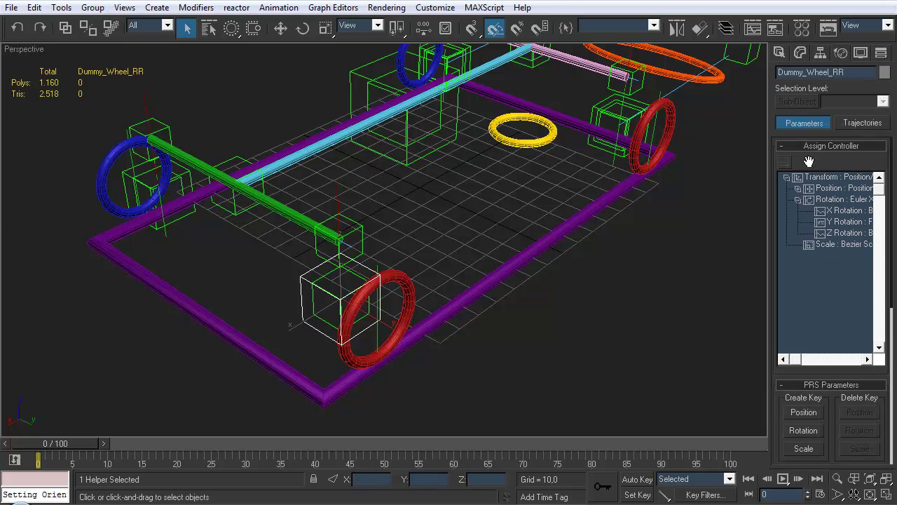
click(844, 223)
right_click(844, 222)
click(792, 280)
drag(679, 113, 387, 160)
key(ctrl+c)
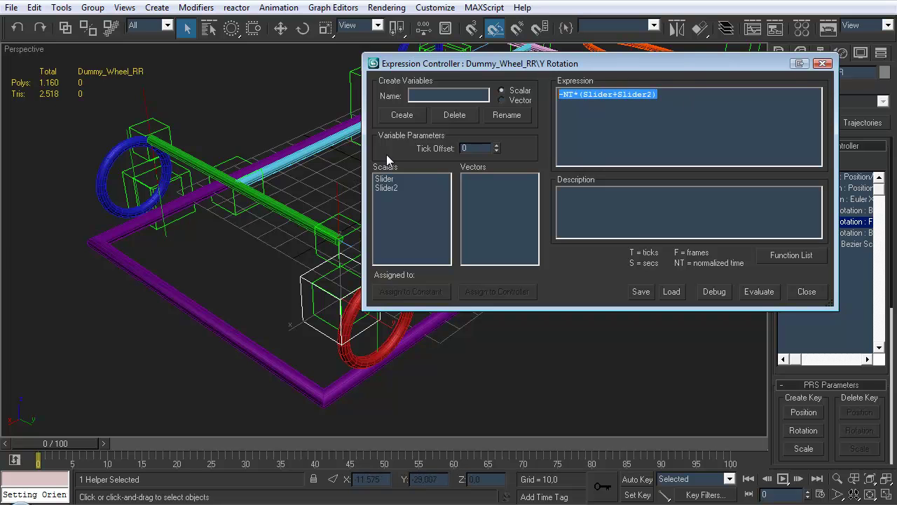
click(800, 295)
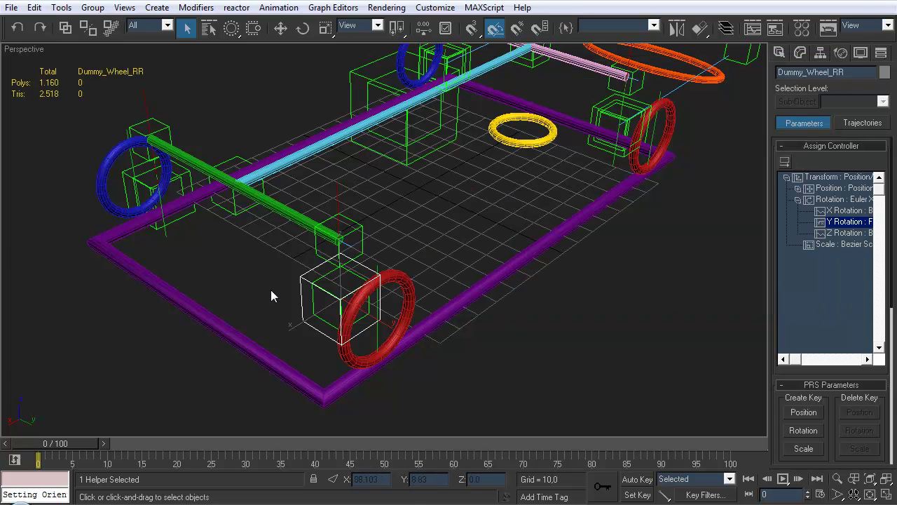
Assign a Float Expression controller to Dummy_Wheel_RL's Y Rotation and paste in the expression -NT*(Slider+Slider2).
click(175, 220)
click(797, 199)
click(837, 222)
click(785, 162)
double_click(392, 169)
key(ctrl+v)
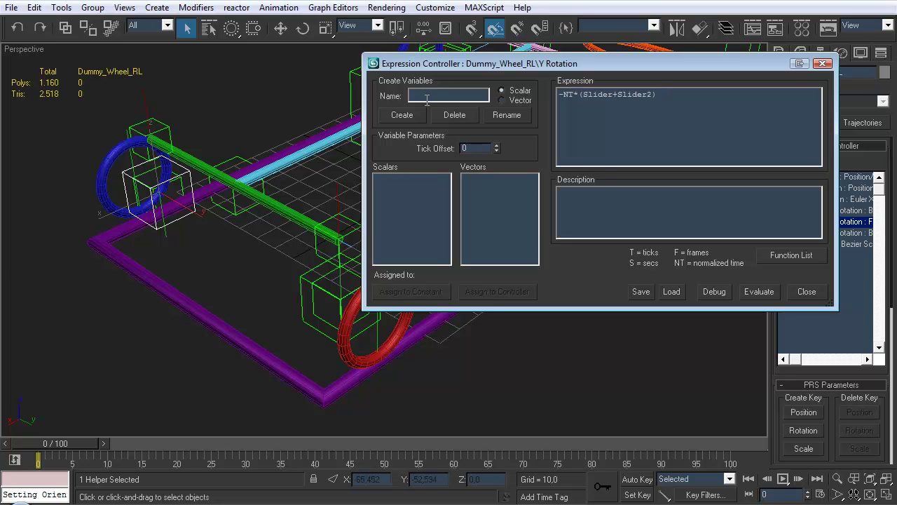
Create the scalar variable Slider for Dummy_Wheel_RL and assign it to ROOT's DriveSpeed custom attribute.
click(420, 117)
click(499, 290)
drag(551, 99, 545, 159)
drag(553, 201, 550, 132)
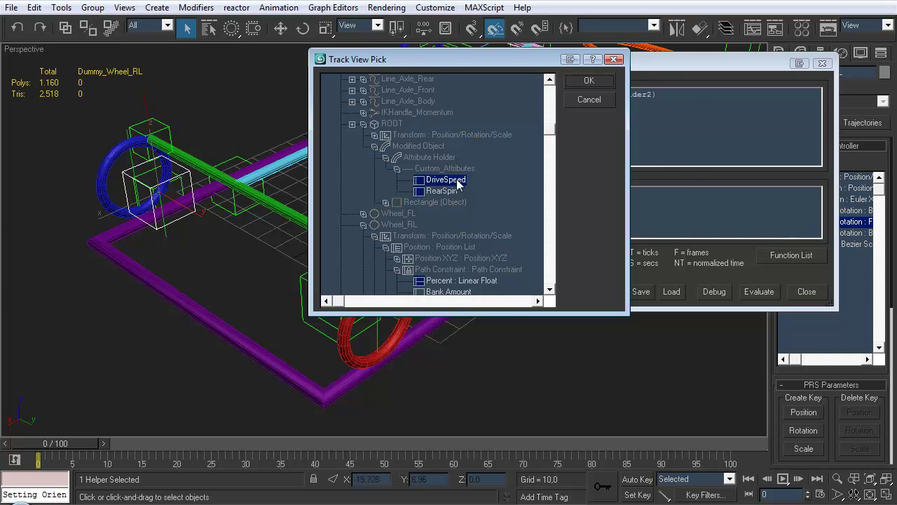
click(592, 81)
Create the scalar variable Slider2 for Dummy_Wheel_RL and assign it to ROOT's RearSpin custom attribute.
text(2)
click(403, 115)
click(497, 291)
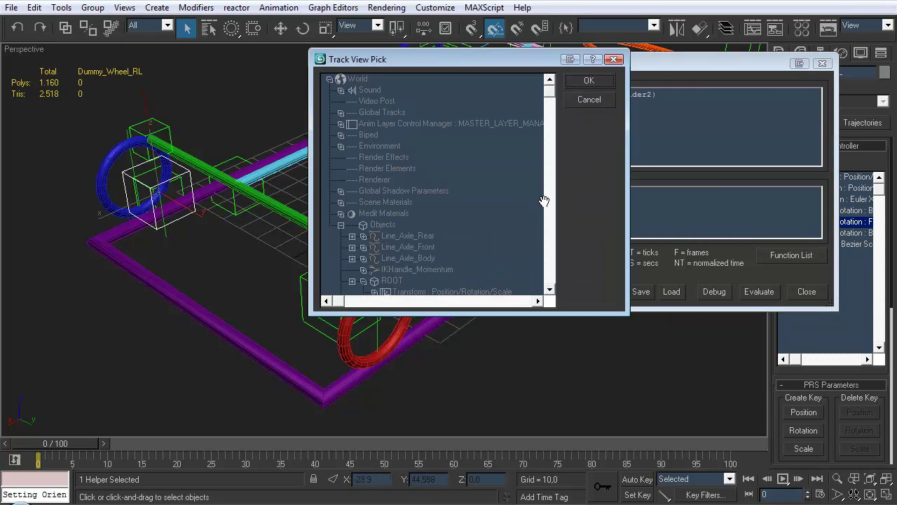
scroll(551, 293, down, 2)
click(549, 290)
click(550, 290)
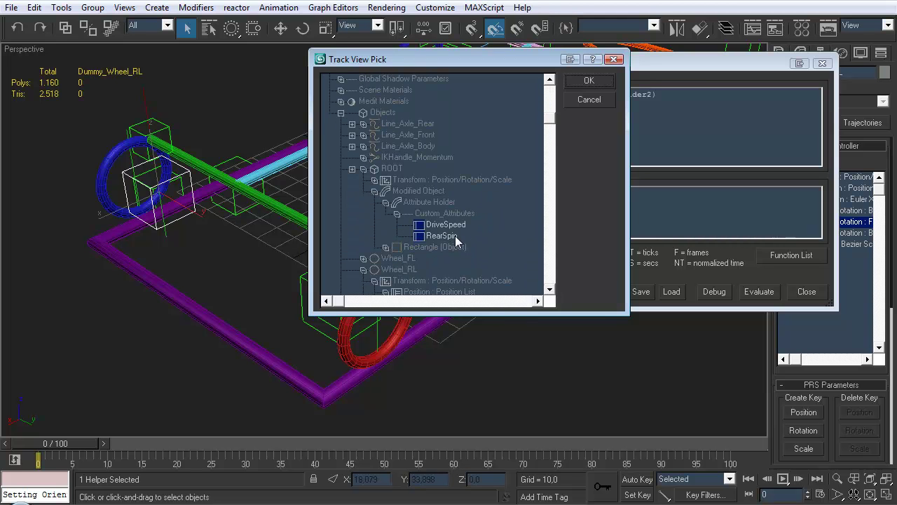
click(588, 80)
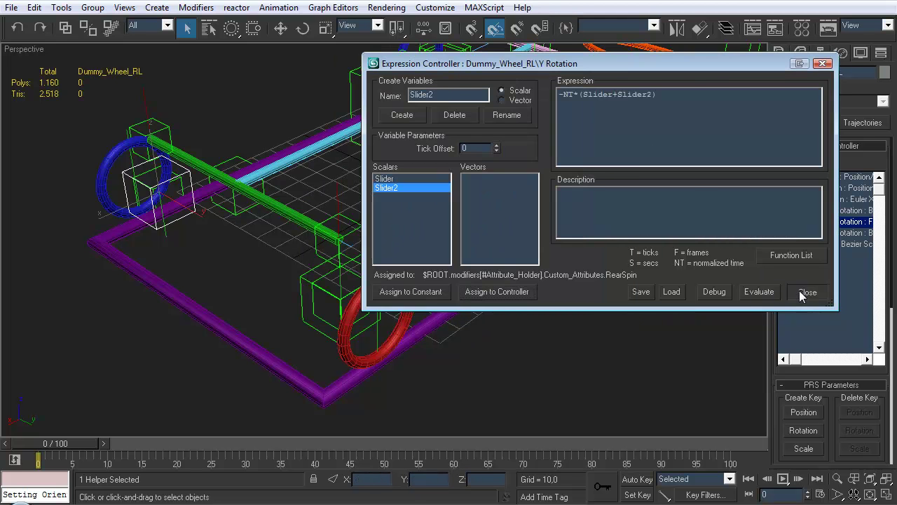
click(802, 291)
Hide the Rig layer and unhide the Mesh layer, keeping the Controllers layer visible.
alt+middle_drag(450, 162, 472, 206)
click(477, 297)
click(726, 28)
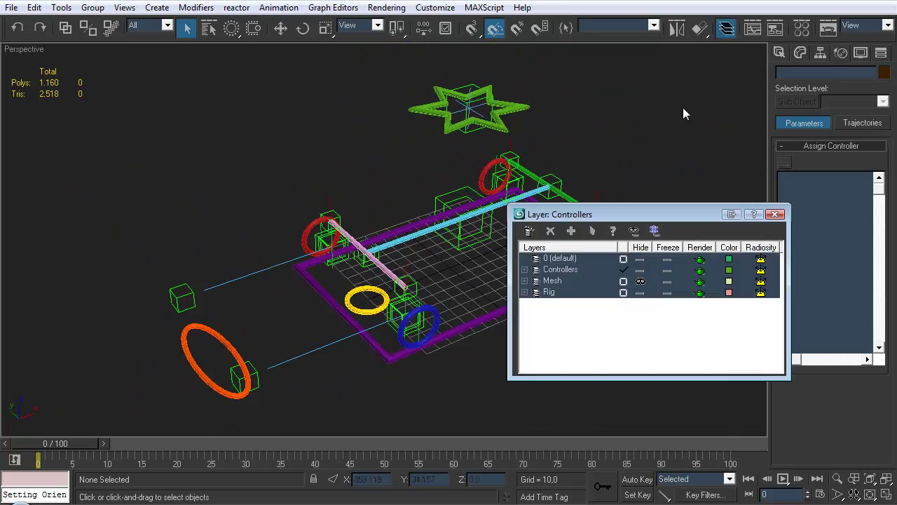
click(640, 293)
click(640, 270)
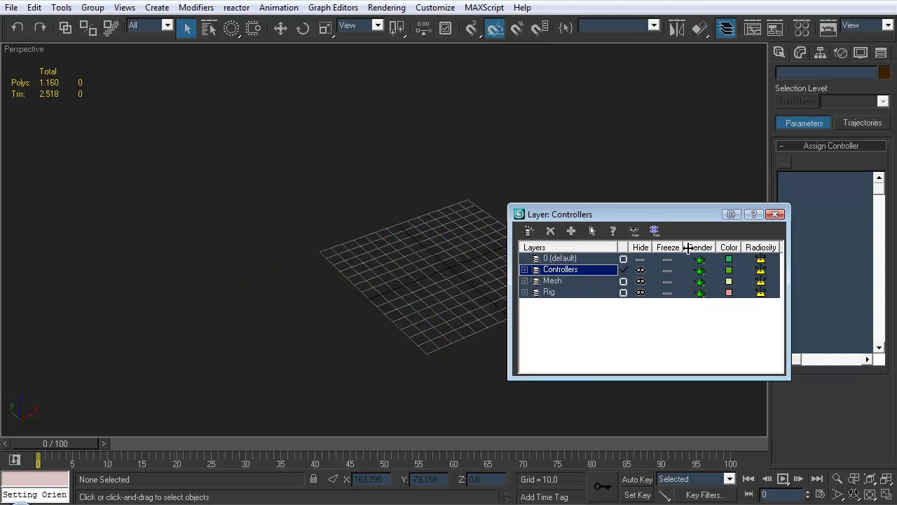
click(640, 270)
click(640, 281)
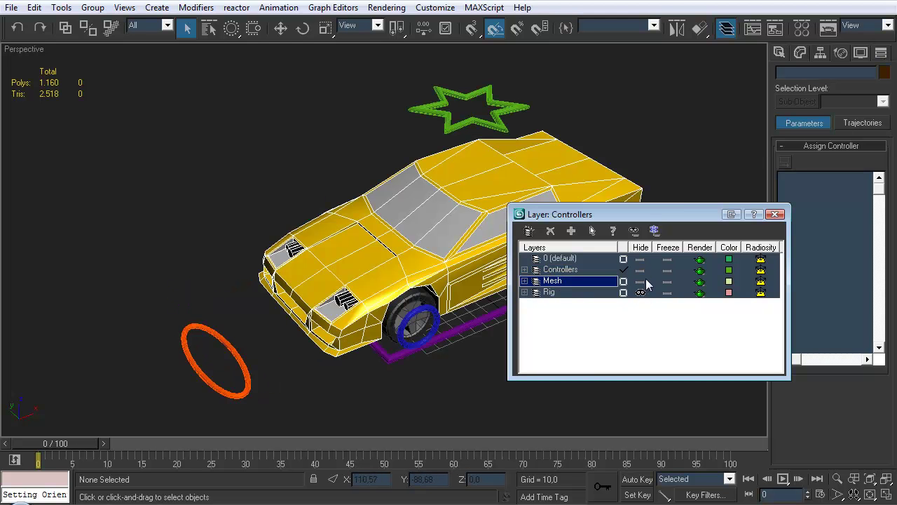
click(775, 214)
Play the animation to examine the wheel rotation on the car mesh.
alt+middle_drag(566, 310, 631, 337)
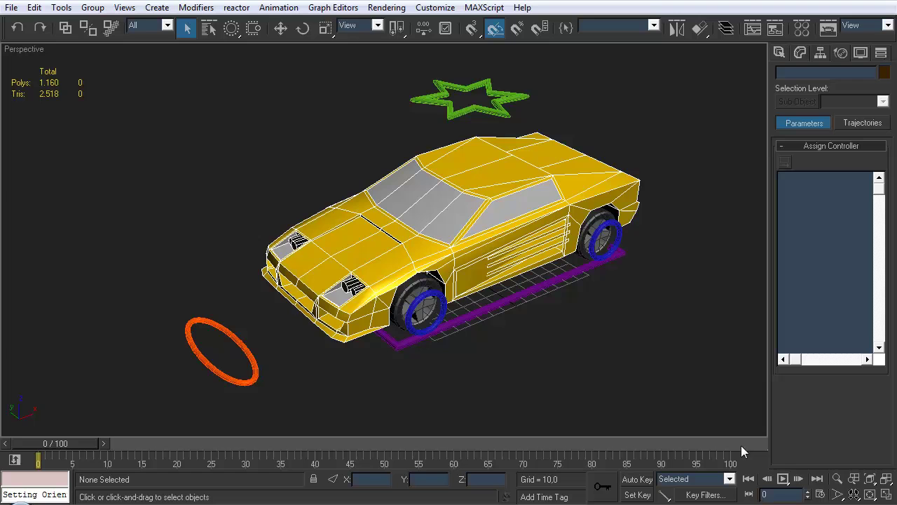
click(785, 480)
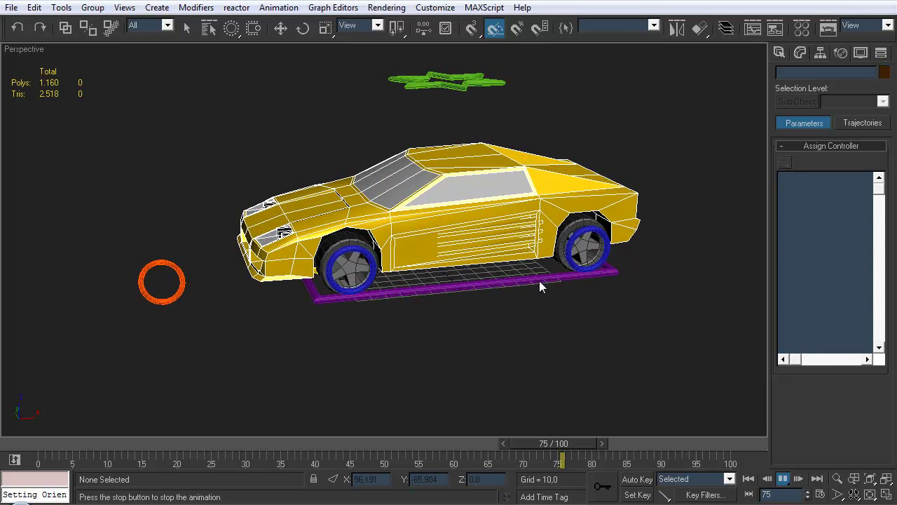
key(/)
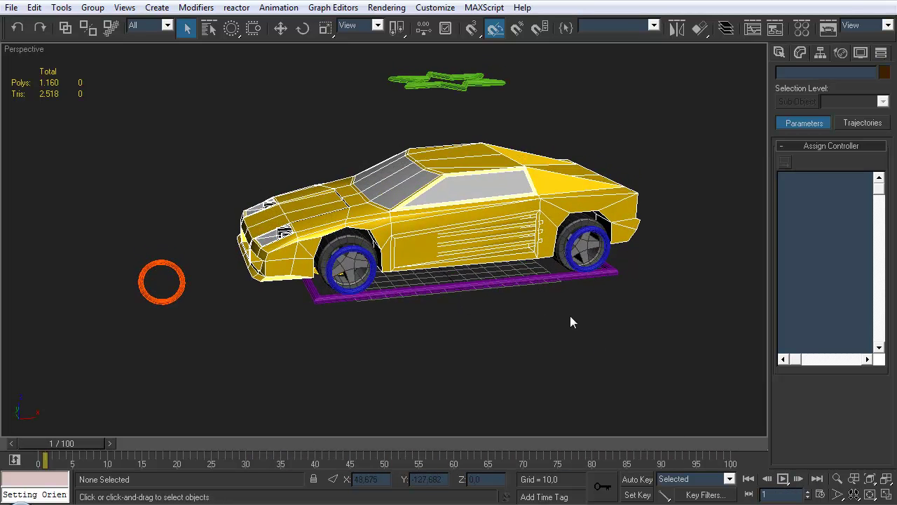
Set ROOT's DriveSpeed attribute to 0 and its RearSpin attribute to 50.
click(516, 280)
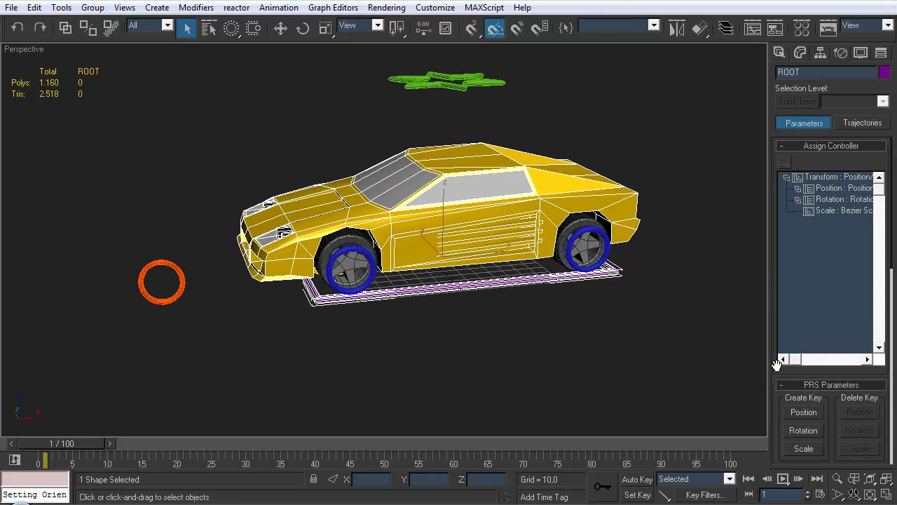
click(800, 53)
right_click(883, 279)
click(847, 293)
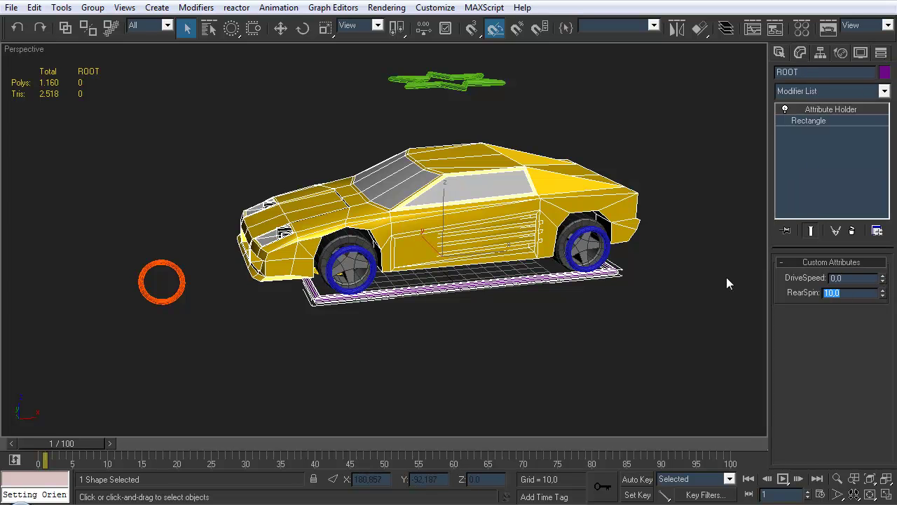
text(50)
key(Return)
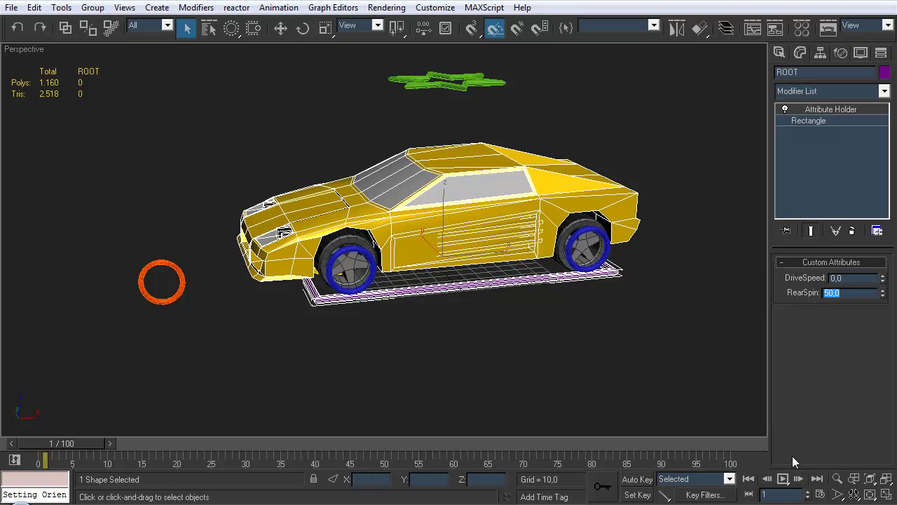
Play the animation to compare the front and rear wheel spin, then return to frame 0.
click(783, 478)
alt+middle_drag(433, 257, 446, 272)
scroll(466, 286, up, 4)
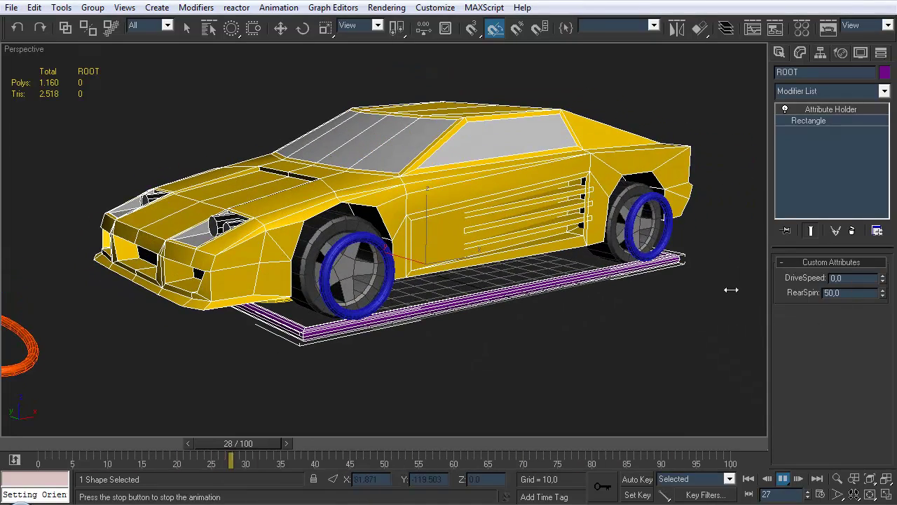
click(553, 448)
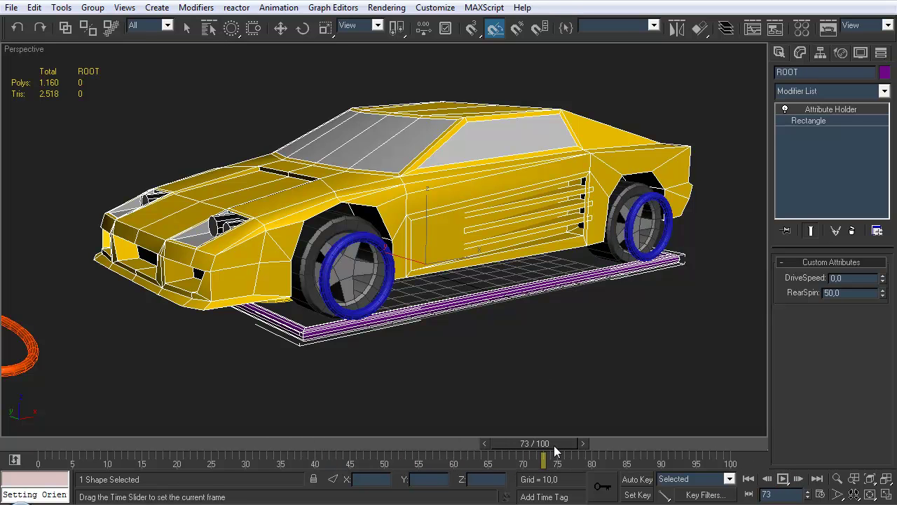
drag(553, 452, 135, 435)
Examine ROOT's DriveSpeed and RearSpin attributes in the Parameter Editor, and close the editor without changing them.
click(278, 7)
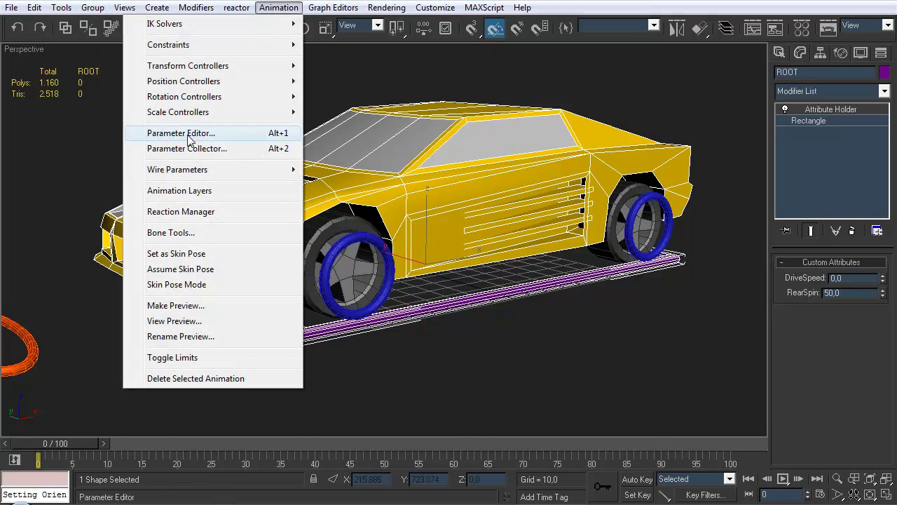
click(190, 133)
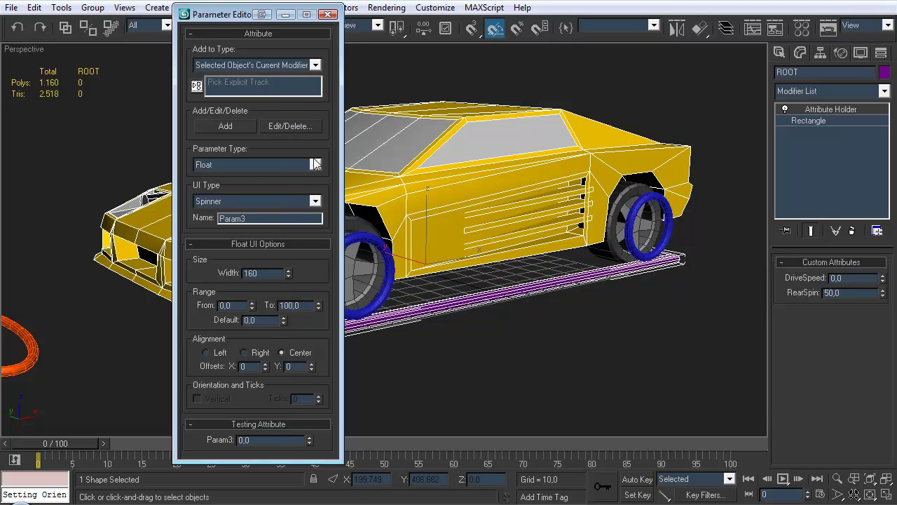
click(317, 65)
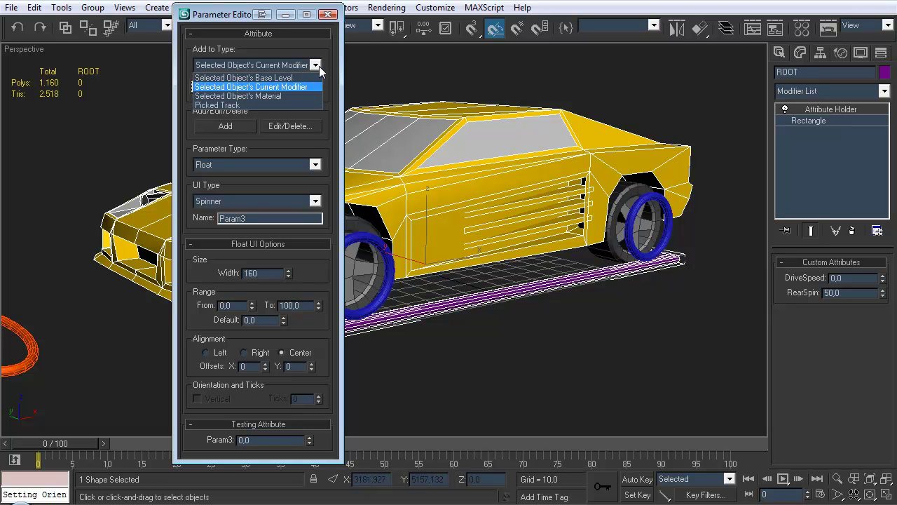
click(288, 87)
click(279, 142)
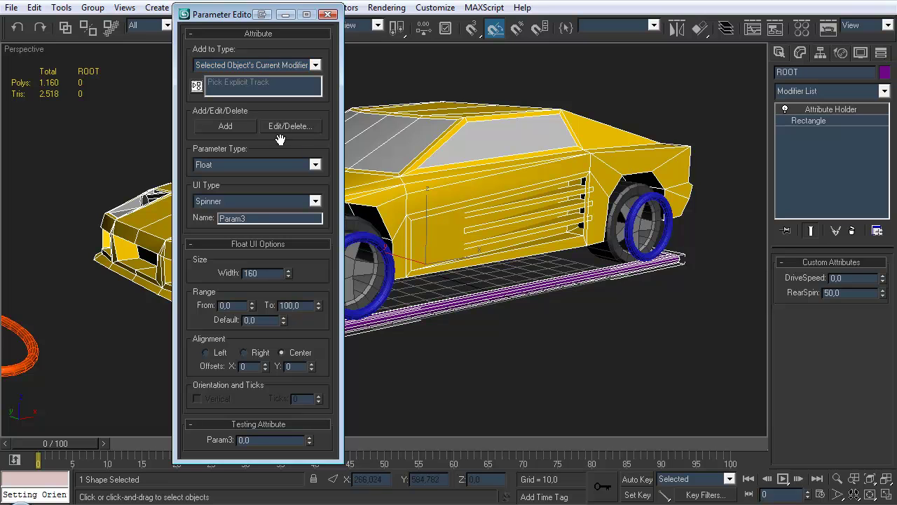
click(284, 127)
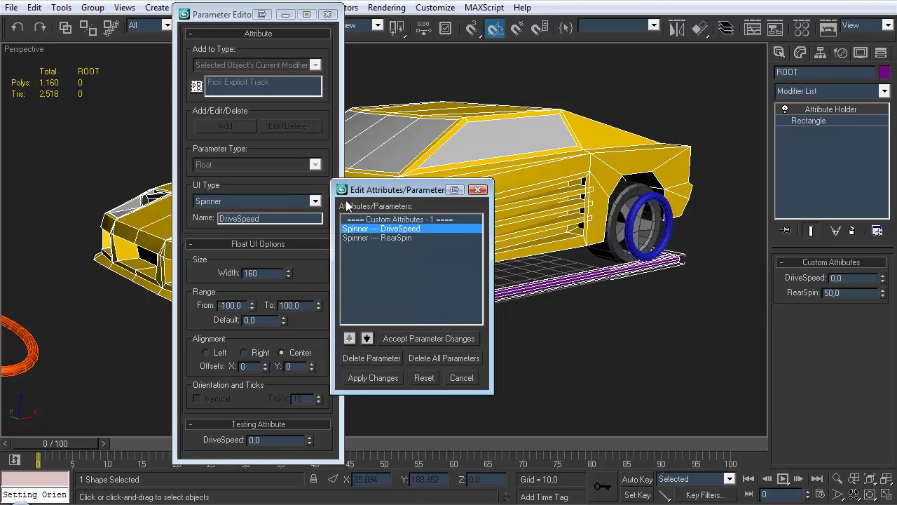
click(376, 239)
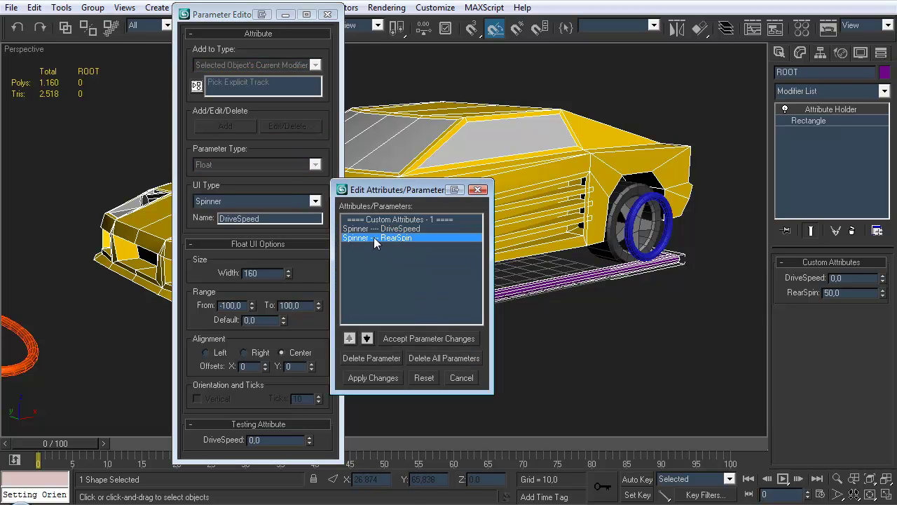
click(374, 228)
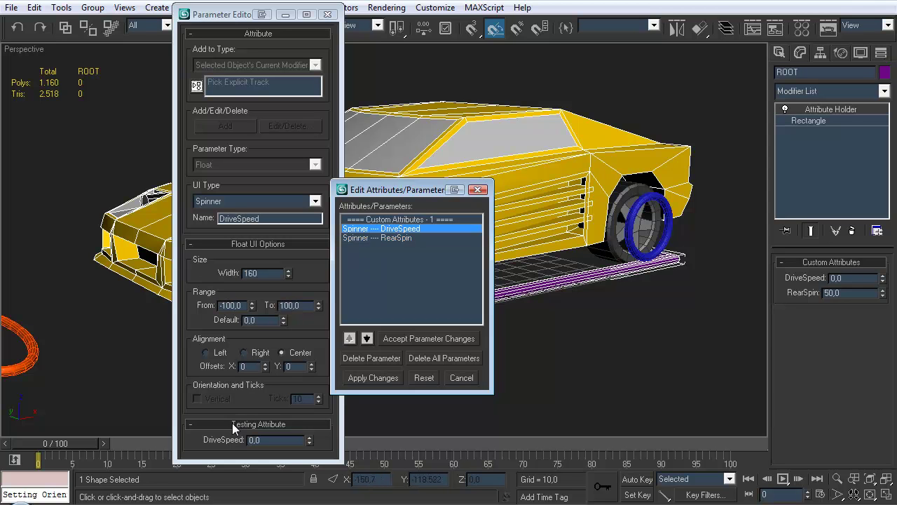
click(461, 377)
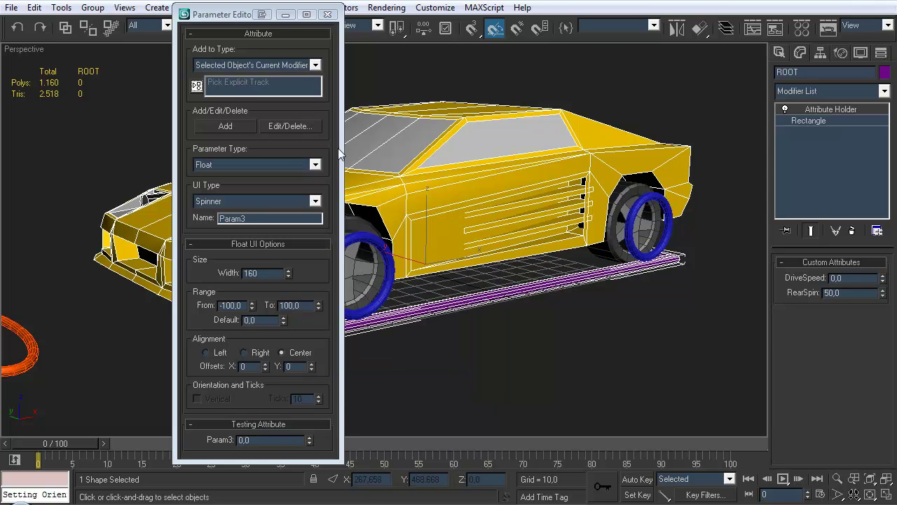
click(326, 14)
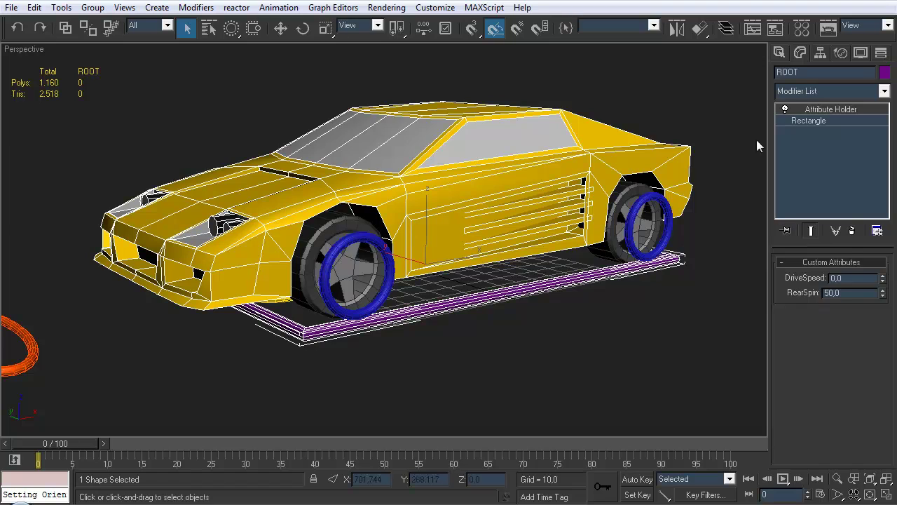
Bring up the spline creation tools and clear the selection, leaving the whole car and its controllers in view.
click(779, 53)
click(550, 346)
scroll(437, 265, up, 2)
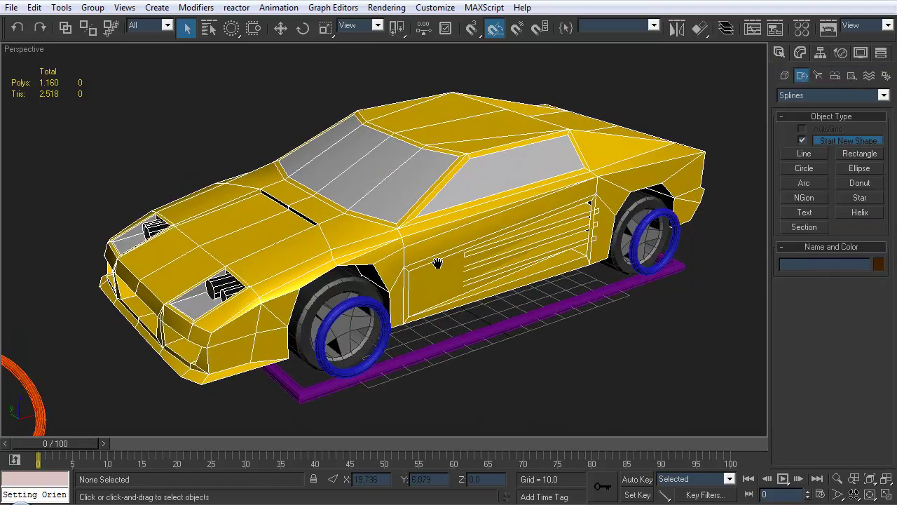
scroll(438, 265, down, 5)
mouse_move(437, 265)
alt+middle_down()
mouse_move(435, 282)
mouse_move(421, 249)
alt+middle_up()
scroll(435, 283, down, 2)
click(400, 285)
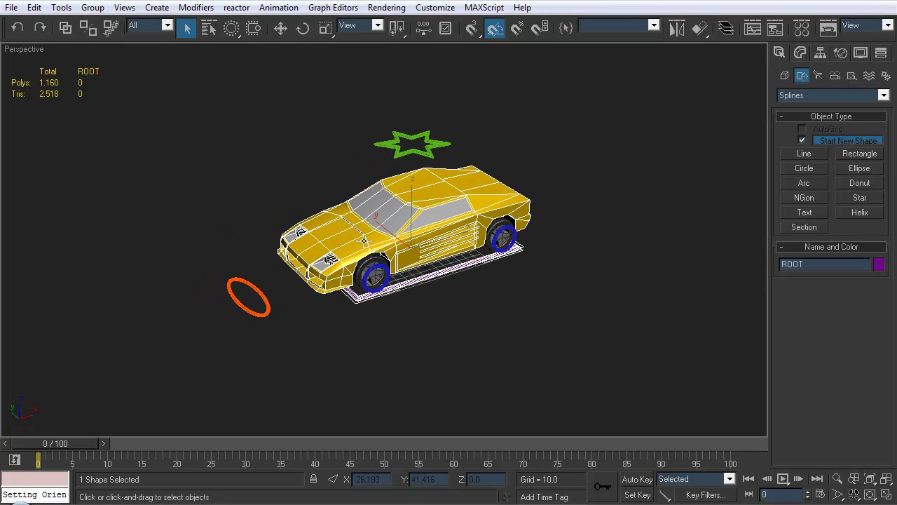
key(w)
drag(435, 280, 457, 352)
click(456, 352)
scroll(387, 260, up, 6)
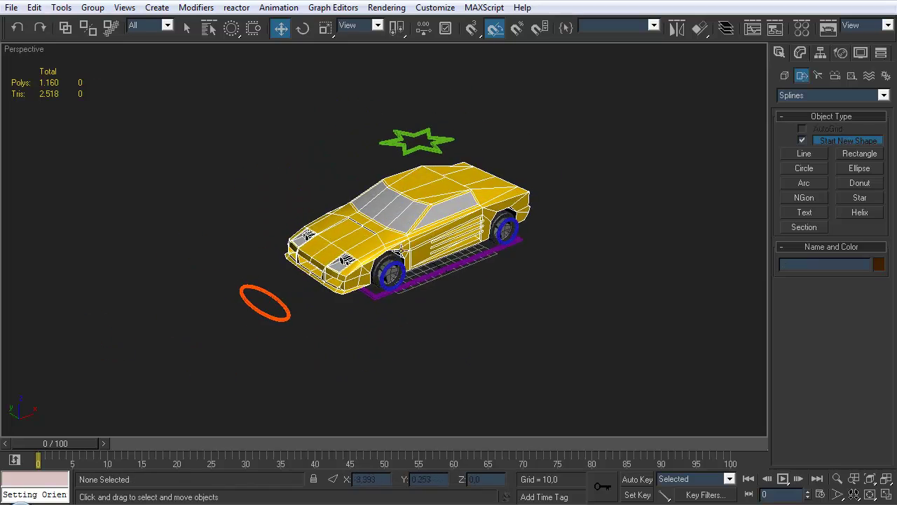
scroll(386, 260, down, 8)
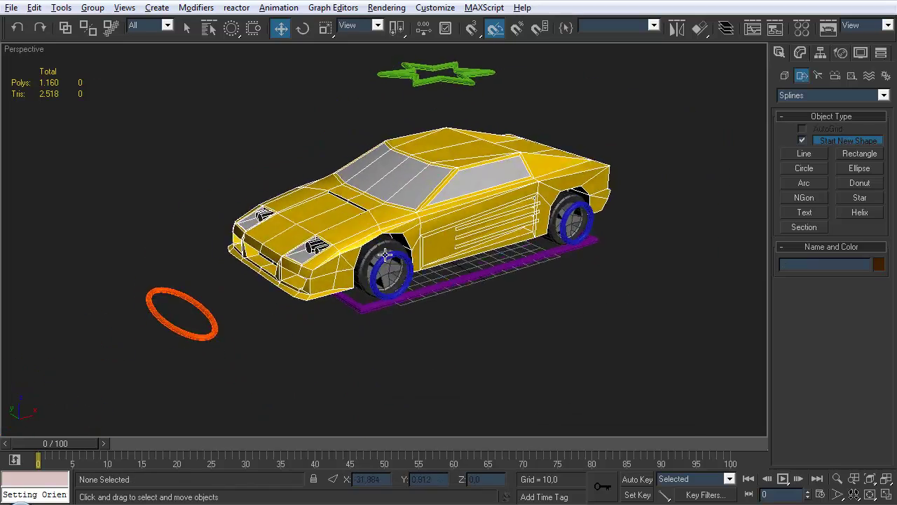
alt+middle_drag(414, 237, 400, 251)
click(405, 295)
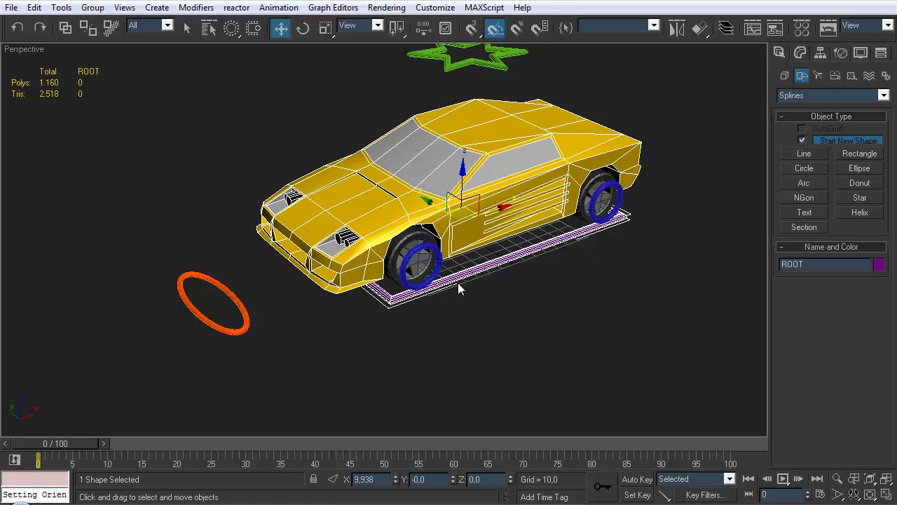
Draw a long inward-spiralling line on the ground as the car's driving path, and cancel the extra line started after it.
click(804, 154)
scroll(420, 227, down, 5)
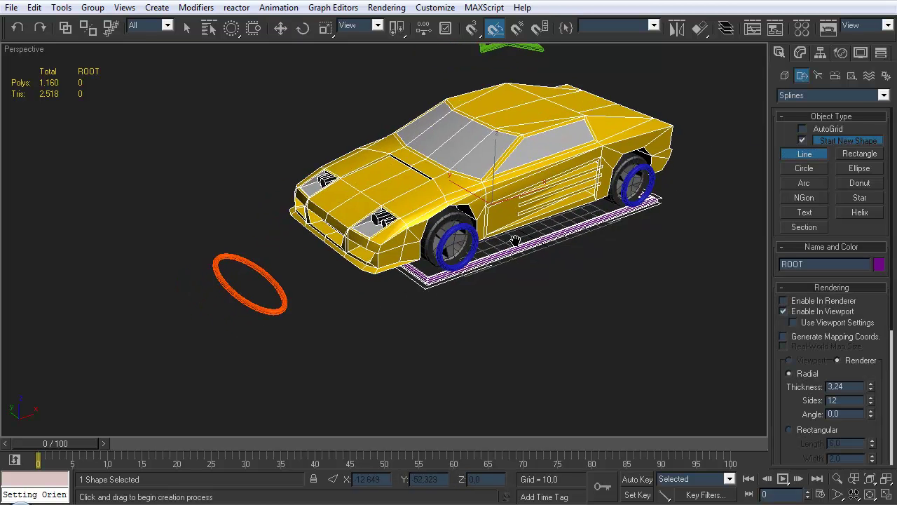
mouse_move(572, 227)
mouse_down()
mouse_move(500, 259)
mouse_move(341, 367)
mouse_move(155, 325)
mouse_move(111, 174)
mouse_move(208, 66)
mouse_move(444, 80)
mouse_move(380, 161)
mouse_move(192, 313)
mouse_move(70, 266)
mouse_move(201, 134)
mouse_up()
click(290, 198)
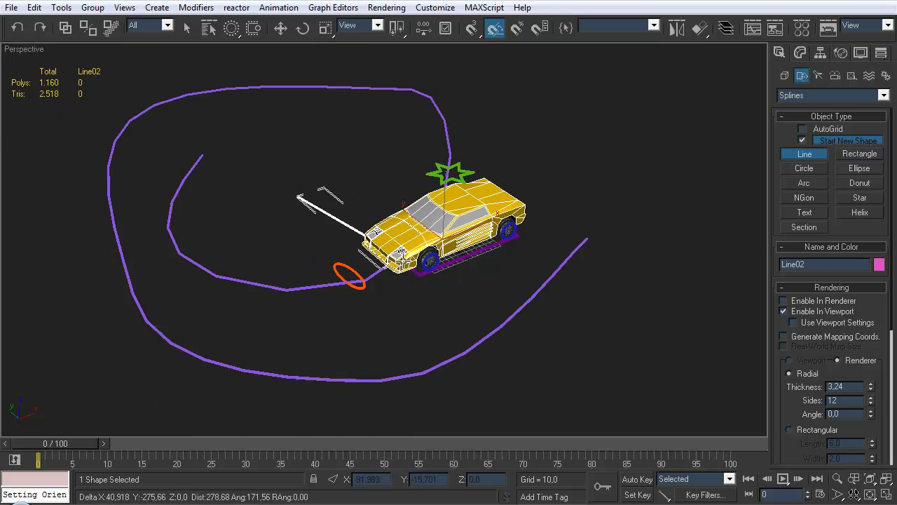
key(w)
click(415, 293)
Constrain the ROOT controller to the spiral line with a Path Constraint.
scroll(414, 297, up, 5)
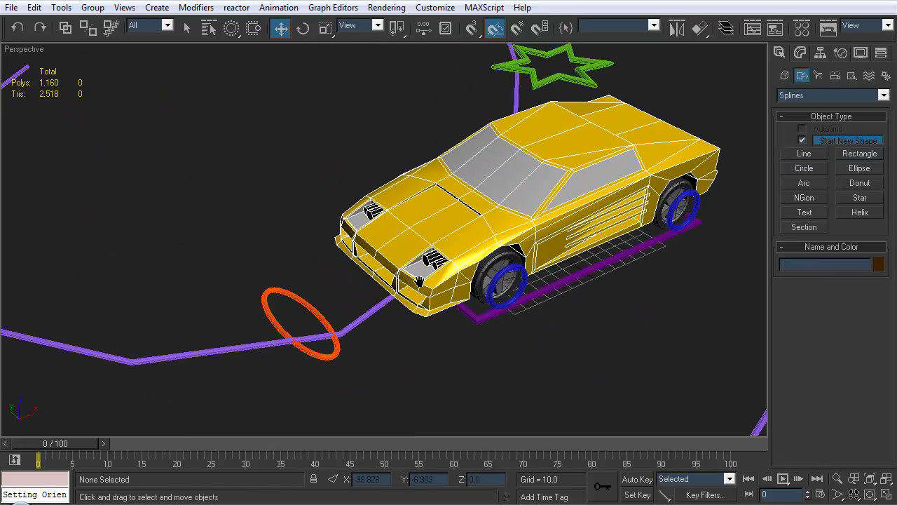
click(474, 315)
click(283, 9)
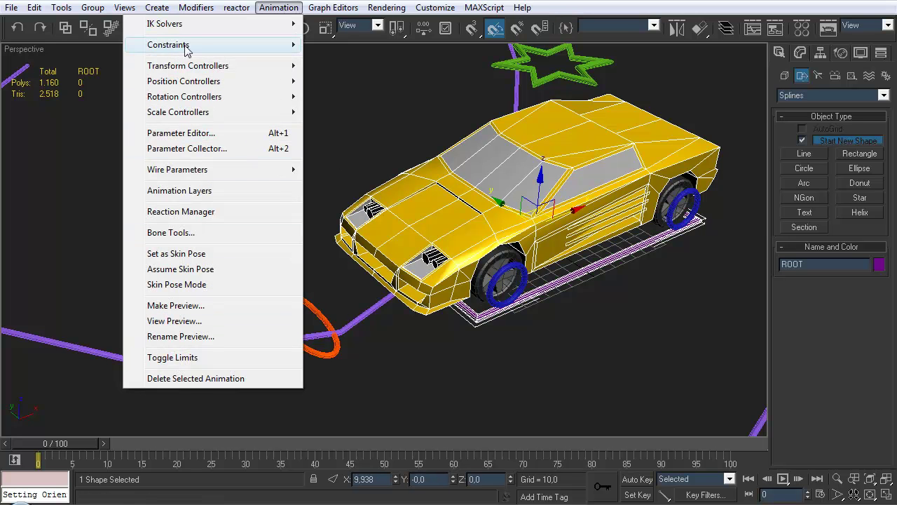
mouse_move(236, 49)
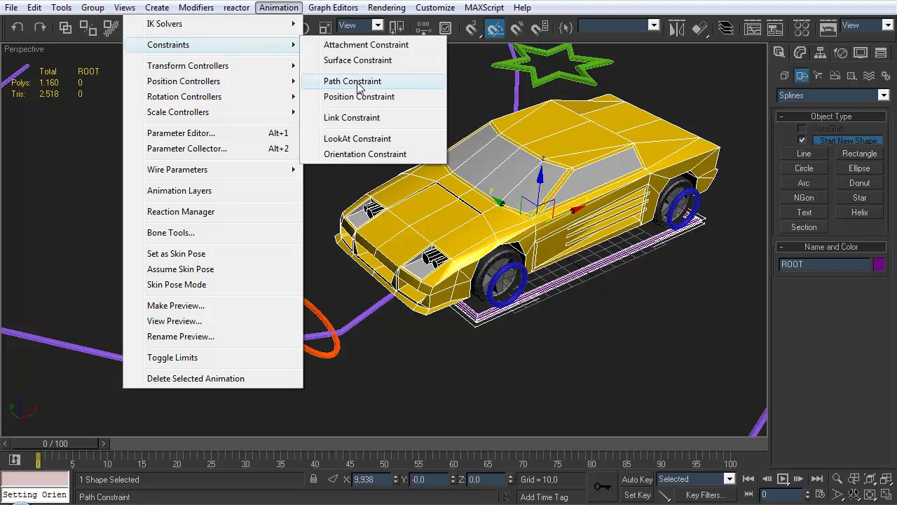
click(353, 80)
click(359, 317)
middle_drag(353, 337, 379, 281)
scroll(320, 274, down, 3)
scroll(481, 282, up, 2)
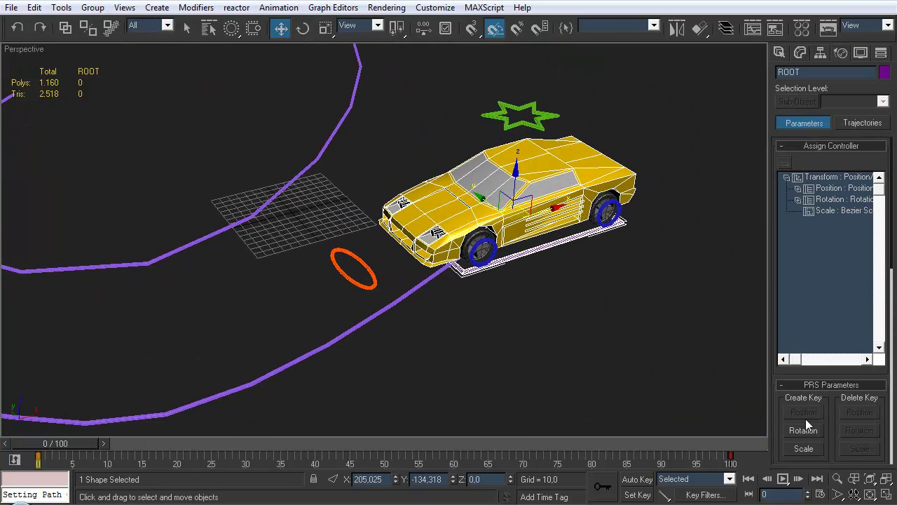
Enable Follow in the path options of ROOT's Path Constraint.
click(820, 55)
click(841, 56)
scroll(778, 418, down, 5)
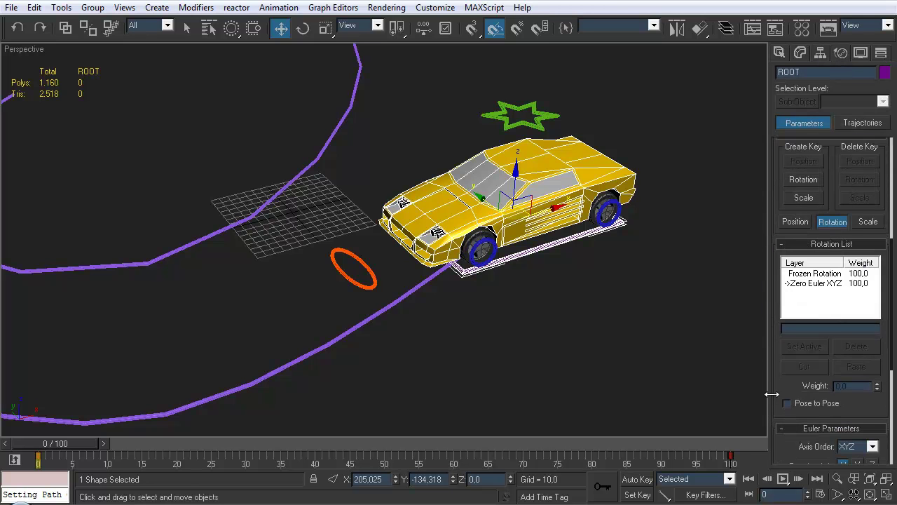
scroll(779, 379, down, 5)
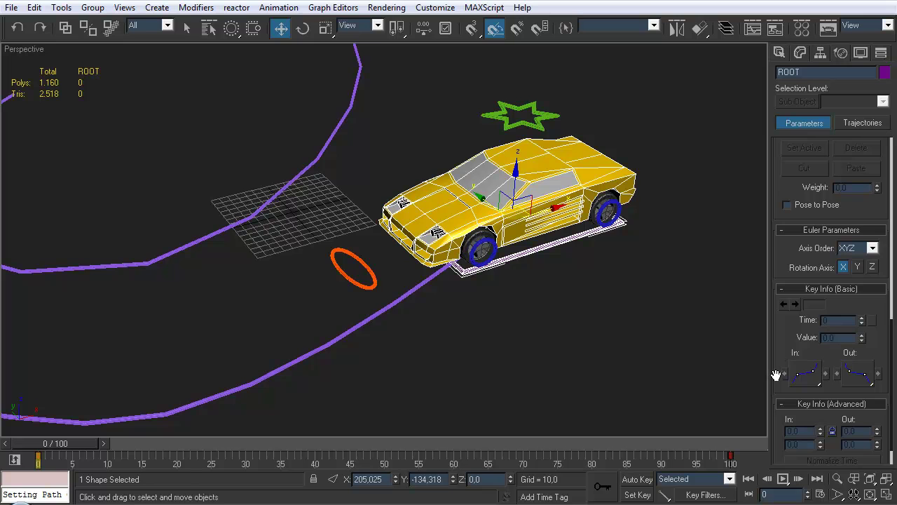
scroll(776, 186, up, 5)
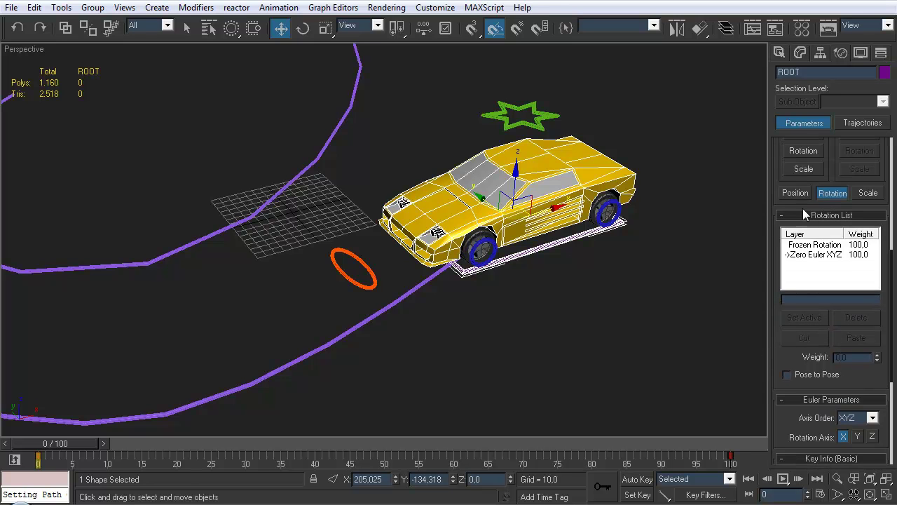
scroll(794, 225, up, 7)
drag(781, 419, 772, 177)
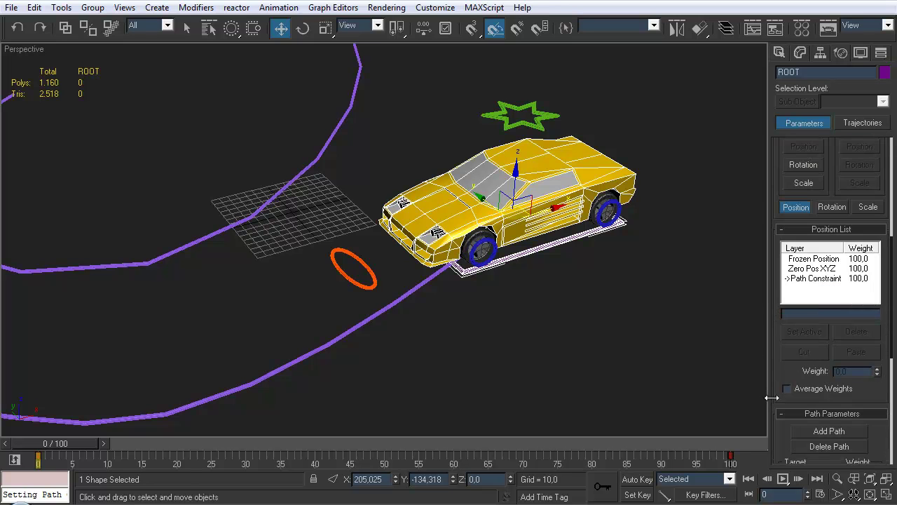
drag(779, 456, 772, 239)
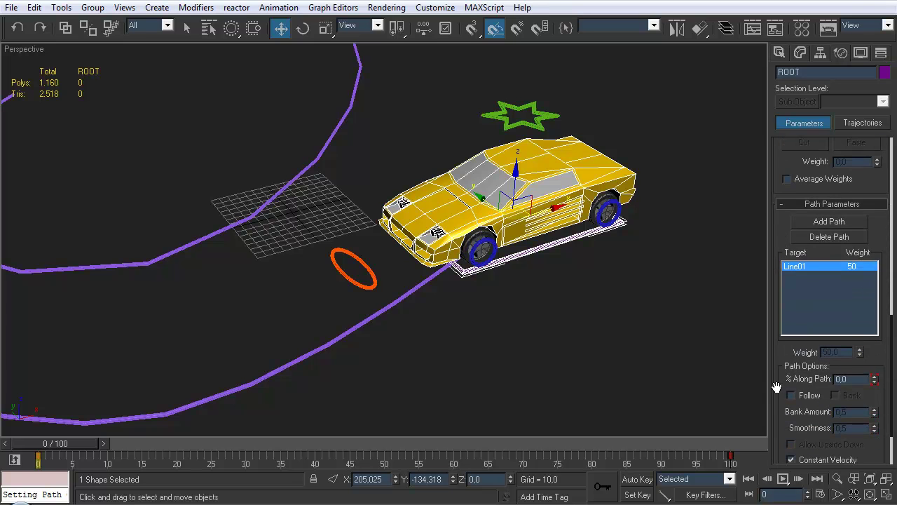
drag(777, 387, 808, 351)
click(792, 352)
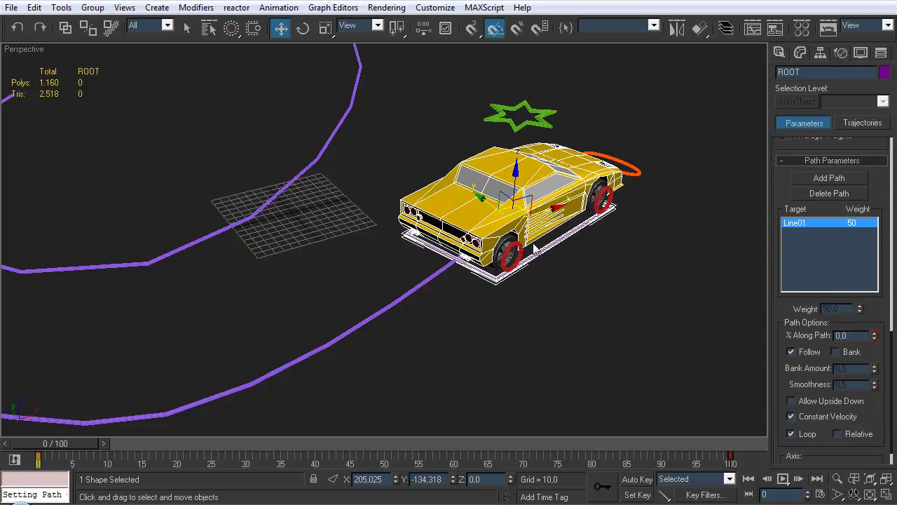
Set the follow axis of ROOT's Path Constraint to X with Flip enabled, trying Y first.
middle_drag(741, 327, 710, 313)
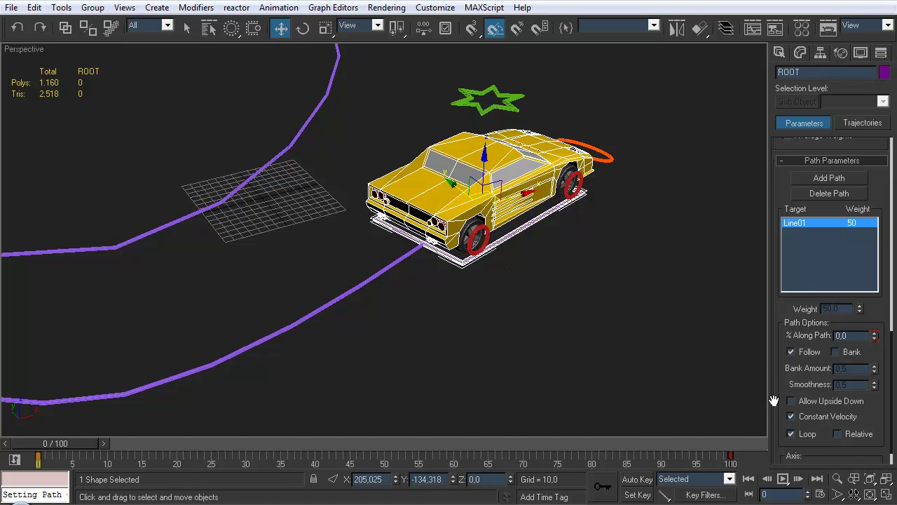
drag(772, 382, 773, 355)
click(814, 443)
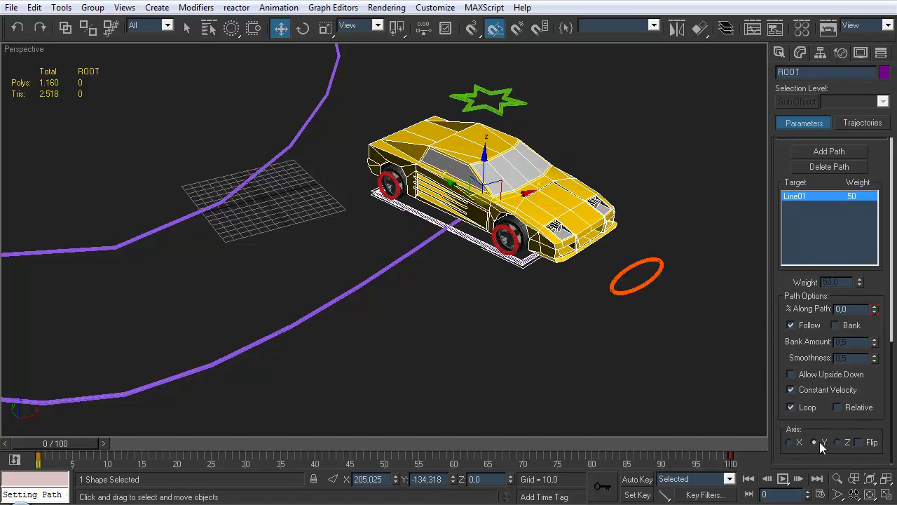
click(790, 442)
click(859, 442)
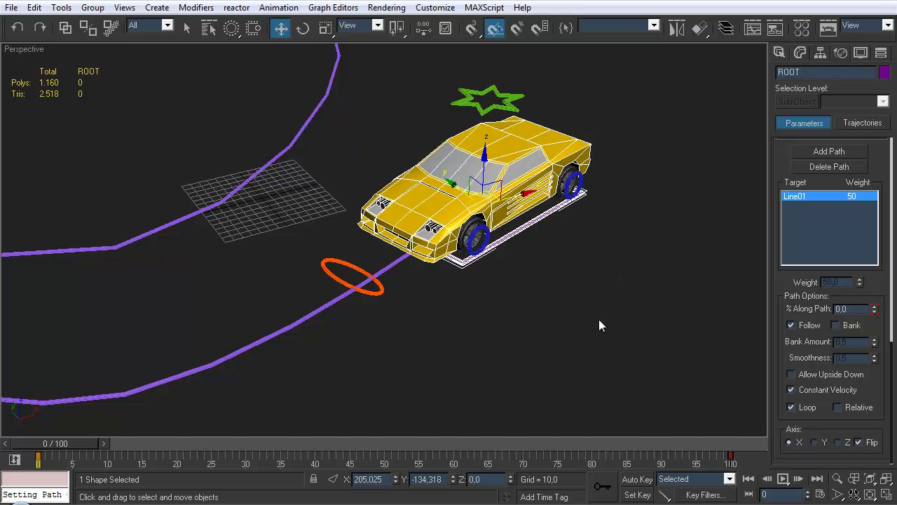
Scrub the timeline to frame 7 to check how the car follows the path.
click(490, 323)
alt+middle_drag(489, 331, 657, 387)
mouse_move(65, 447)
mouse_down()
mouse_move(166, 426)
mouse_move(95, 430)
mouse_move(175, 430)
mouse_move(75, 436)
mouse_up()
key(w)
alt+middle_drag(386, 283, 230, 370)
drag(77, 443, 125, 436)
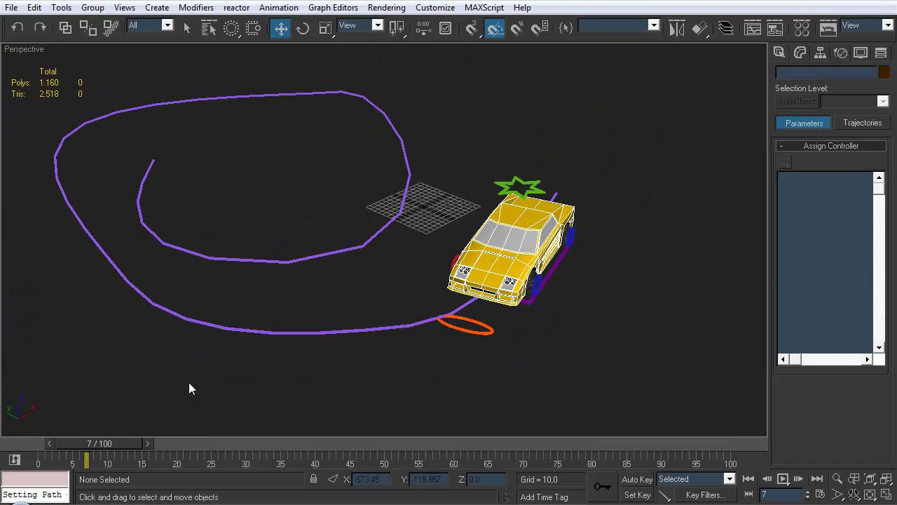
Try moving the green star controller above the car, and undo the move.
click(520, 181)
drag(516, 175, 574, 187)
key(ctrl+z)
key(ctrl+z)
Set ROOT's % Along Path to 0 and deselect it.
click(499, 281)
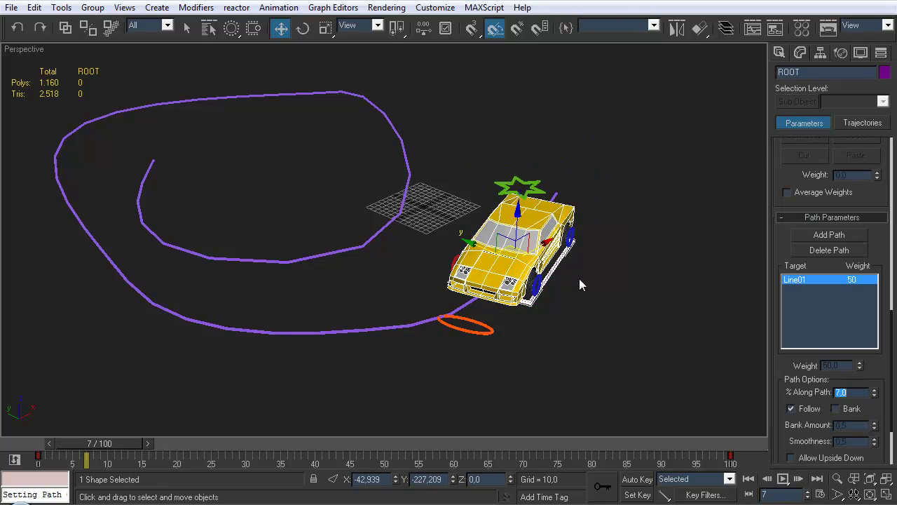
middle_drag(544, 277, 552, 274)
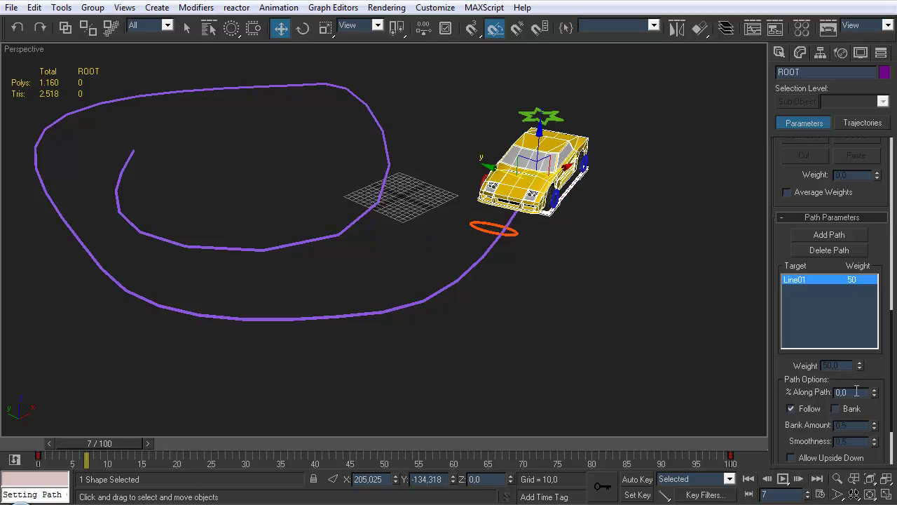
click(554, 293)
Constrain the orange steering look-at controller in front of the car to the spiral line with a Path Constraint.
alt+middle_drag(554, 293, 410, 268)
click(411, 269)
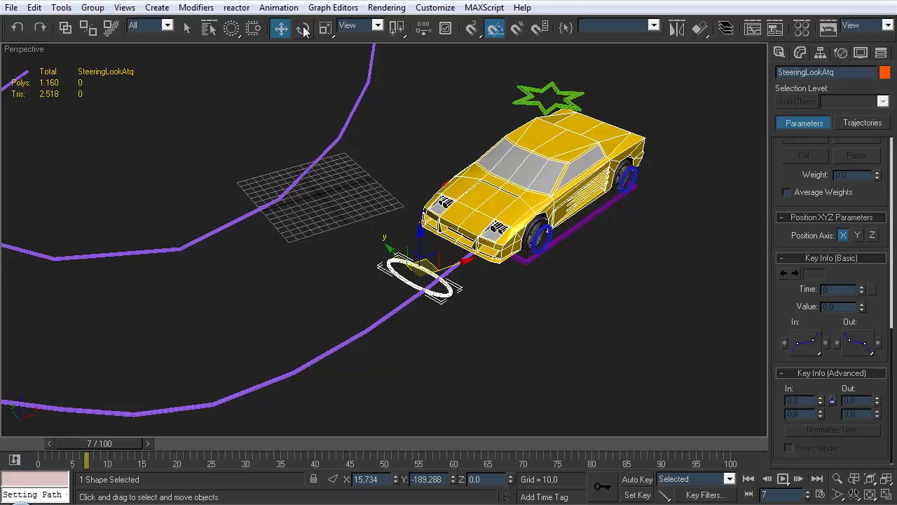
click(278, 7)
mouse_move(215, 54)
click(287, 94)
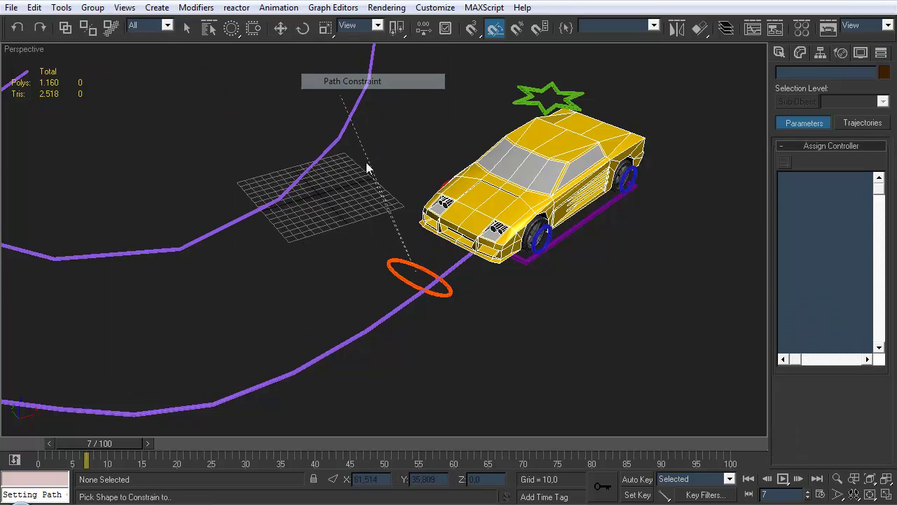
click(387, 313)
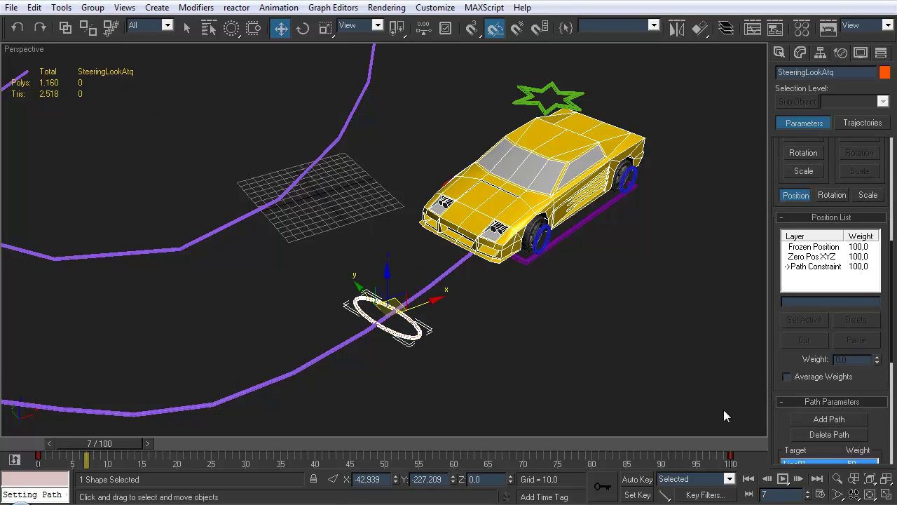
Scrub the timeline forward and back to check that the car and the steering look-at controller follow the spiral line.
drag(97, 452, 162, 444)
key(w)
middle_drag(330, 231, 405, 183)
scroll(405, 183, down, 3)
drag(199, 449, 130, 456)
key(w)
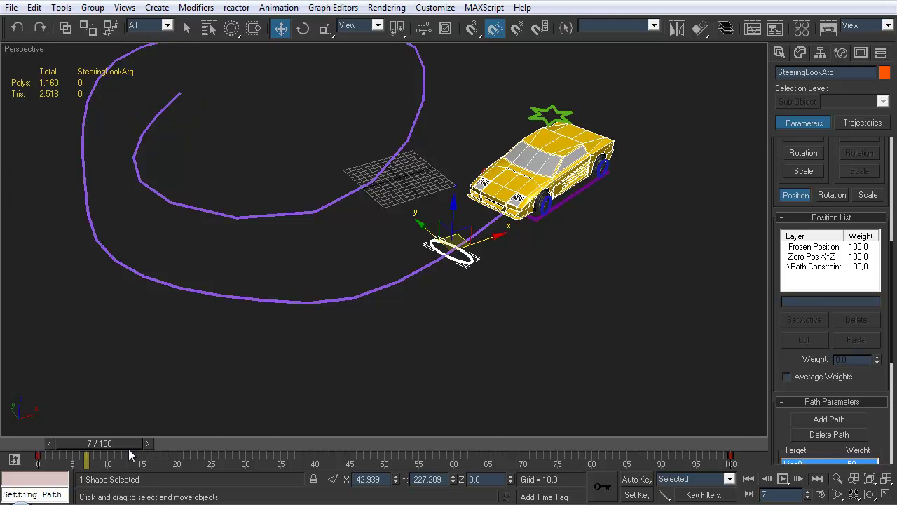
Advance the timeline to frame 19 and examine the car's front and steering look-at controller from several angles.
alt+middle_drag(239, 309, 312, 270)
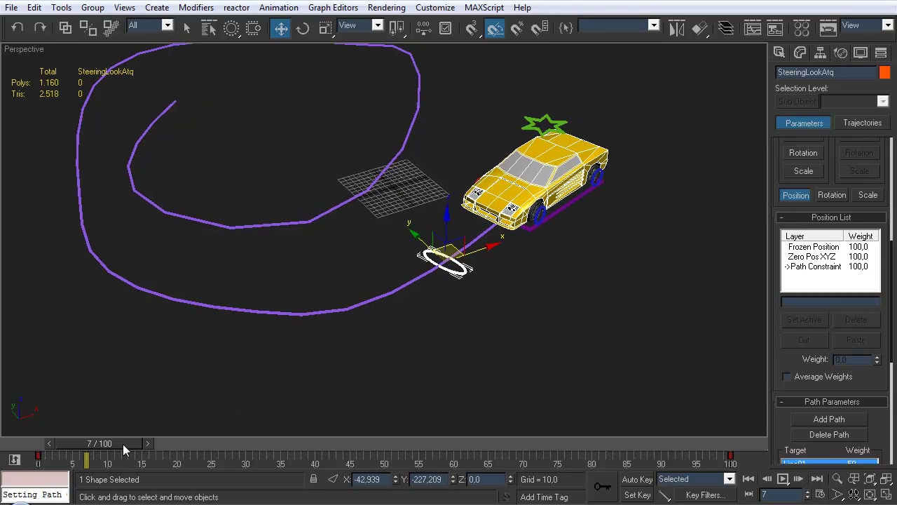
drag(119, 441, 198, 447)
key(w)
scroll(372, 257, up, 5)
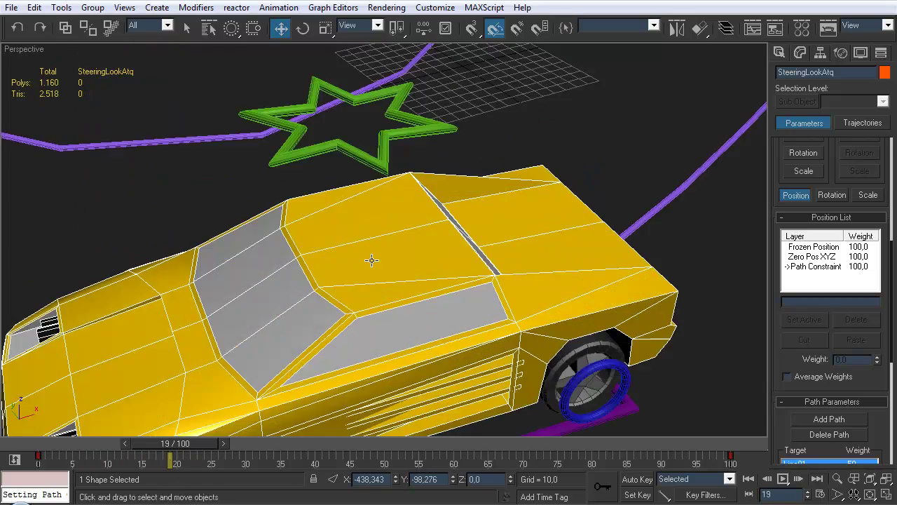
scroll(372, 256, down, 10)
middle_drag(455, 255, 419, 207)
scroll(419, 208, up, 4)
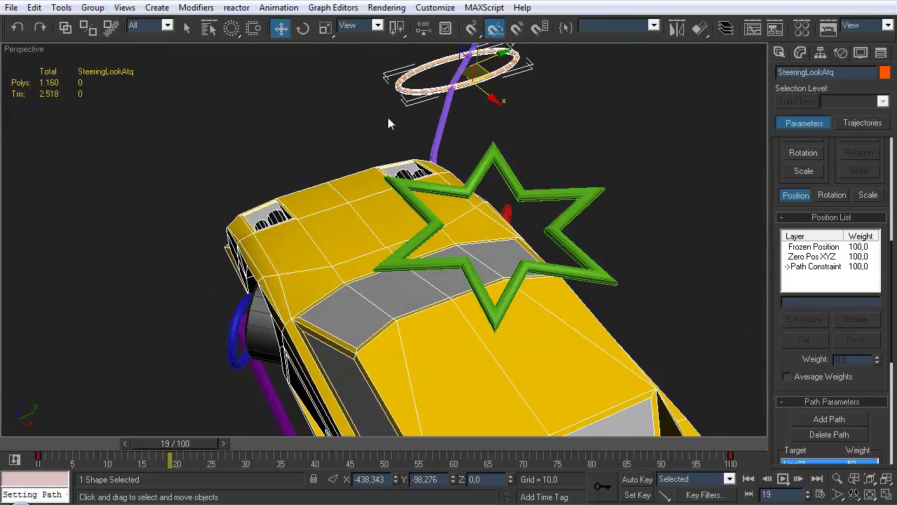
alt+middle_drag(354, 257, 407, 258)
scroll(386, 226, down, 3)
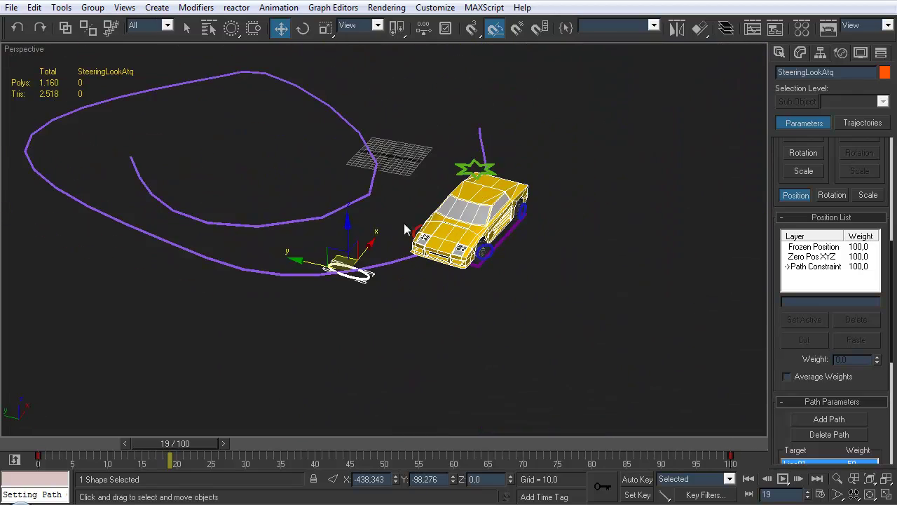
Scrub the timeline back and then to frame 21 to check how the car steers through the curve.
drag(168, 443, 135, 459)
key(w)
alt+middle_drag(182, 406, 231, 399)
drag(164, 442, 209, 442)
drag(346, 237, 350, 238)
middle_drag(354, 375, 376, 351)
Select the SlidePivot controller at the car's front and freeze the Mesh layer.
click(329, 254)
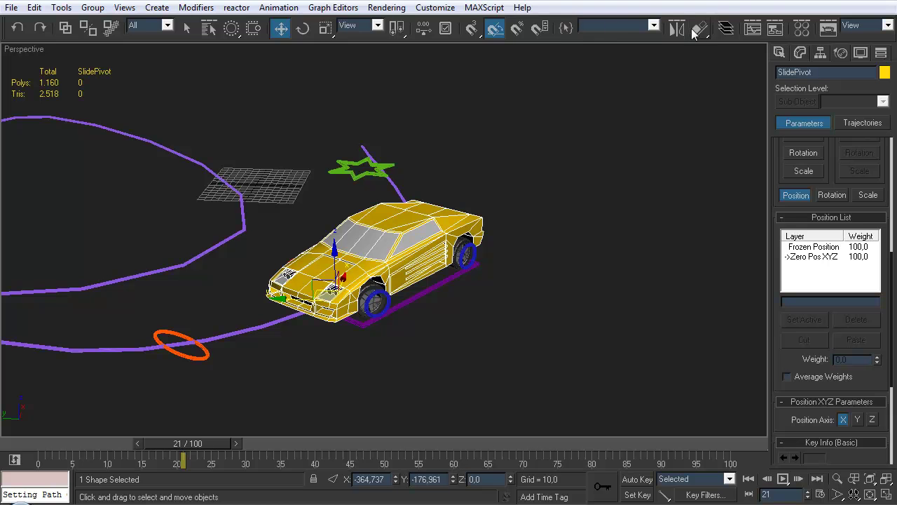
click(726, 28)
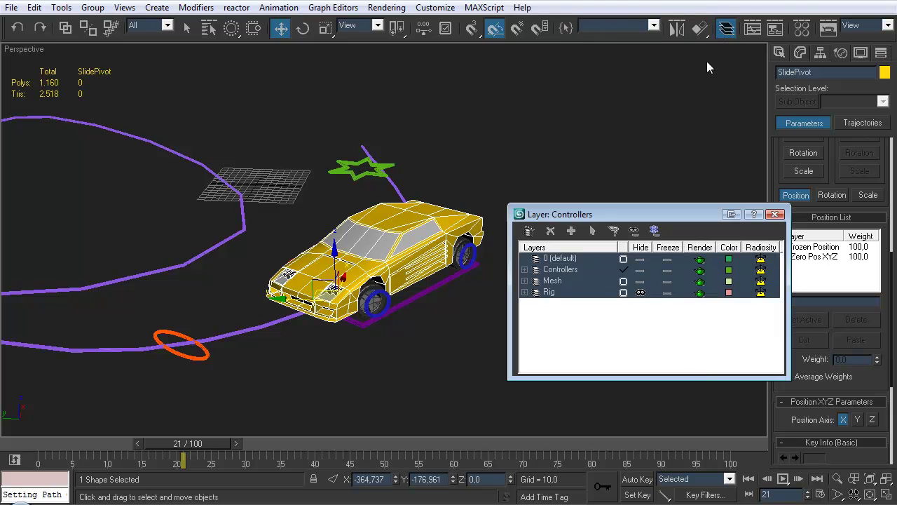
click(670, 281)
click(775, 214)
middle_drag(462, 272, 475, 255)
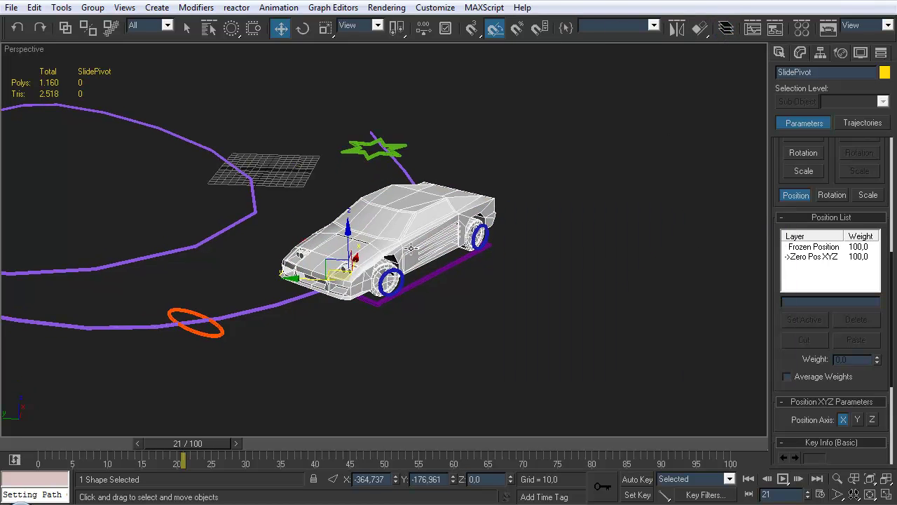
Try rotating SlidePivot to swing the car's rear out of line with the path, and check the pose at frame 18.
key(e)
drag(350, 303, 379, 304)
alt+middle_drag(378, 304, 396, 306)
mouse_move(189, 443)
mouse_down()
mouse_move(169, 444)
mouse_move(214, 446)
mouse_move(175, 446)
mouse_up()
key(e)
alt+middle_drag(301, 295, 263, 374)
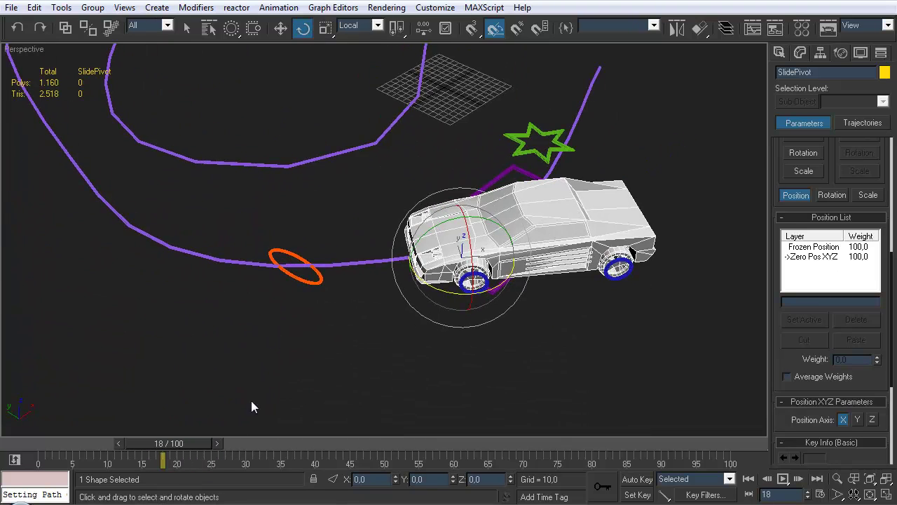
Scrub the timeline to frame 23 and examine the car's orientation along the path.
drag(193, 445, 229, 432)
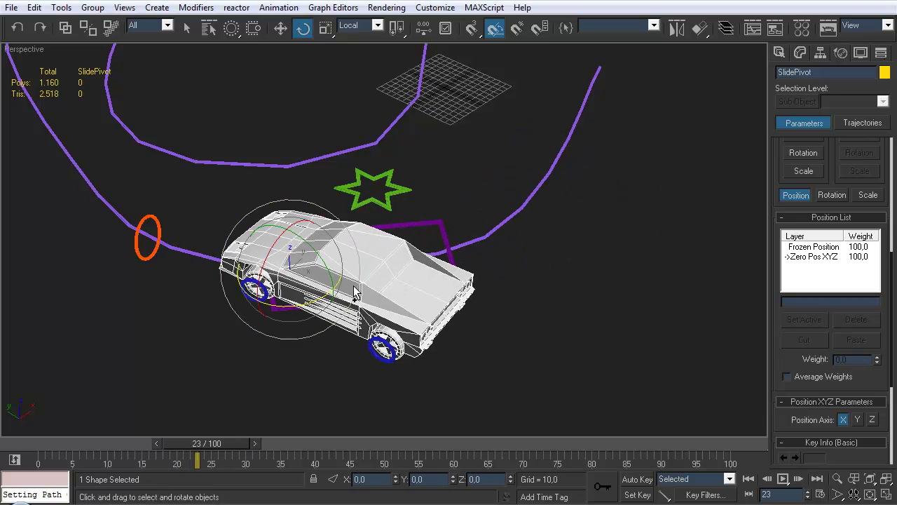
alt+middle_drag(404, 293, 541, 295)
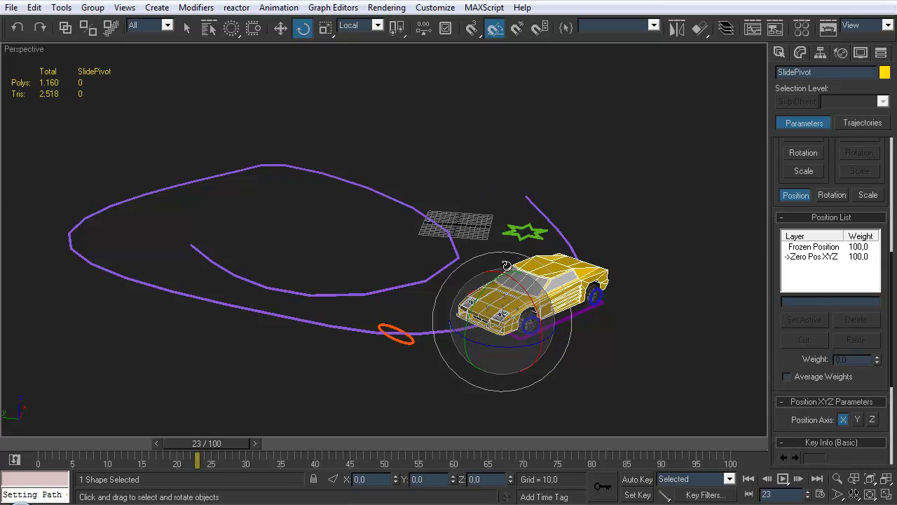
alt+middle_drag(530, 256, 423, 337)
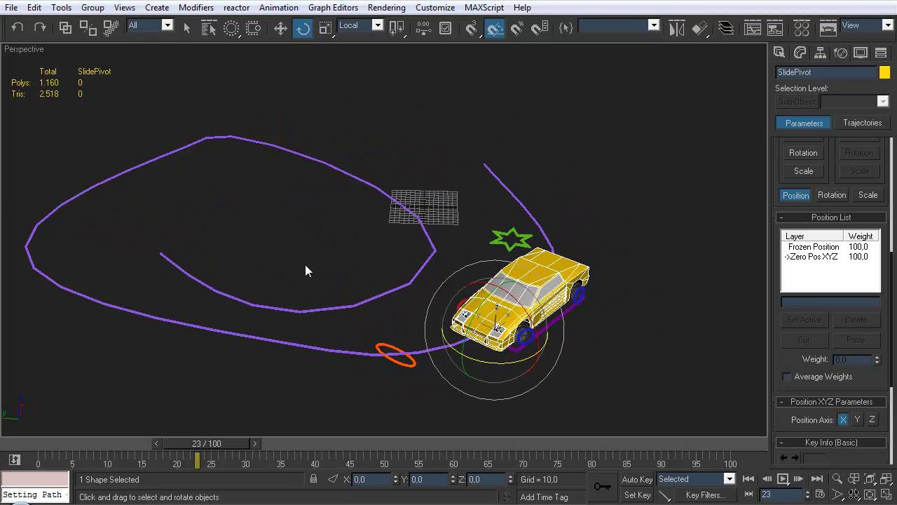